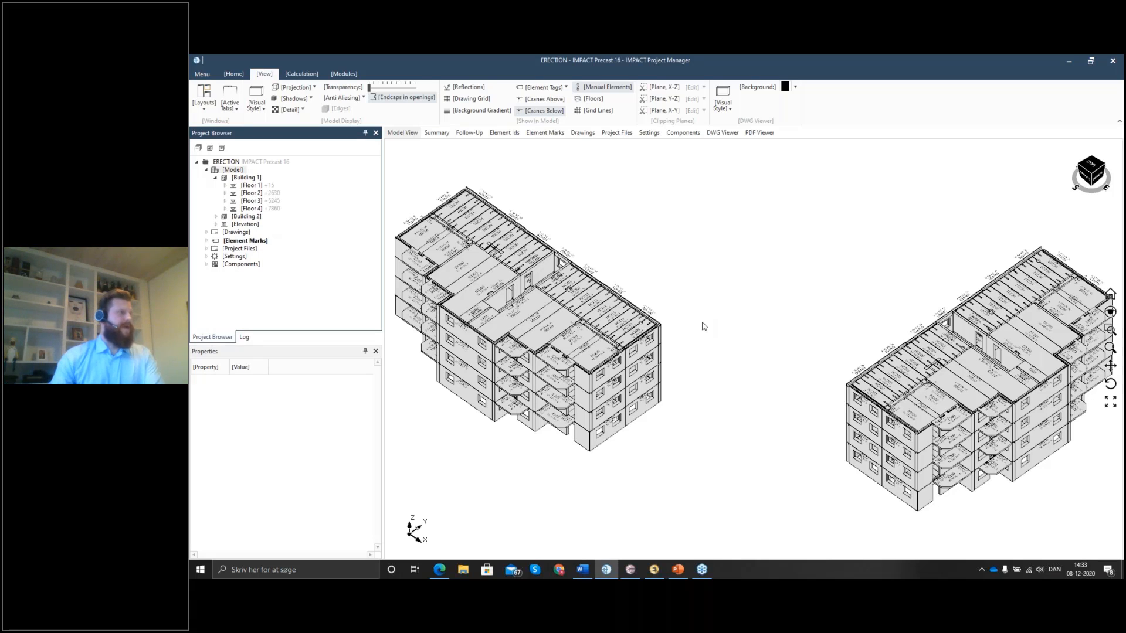
# Select the top-floor slab at the near end of the first building to examine its element properties, and clear the selection.
pyautogui.click(233, 74)
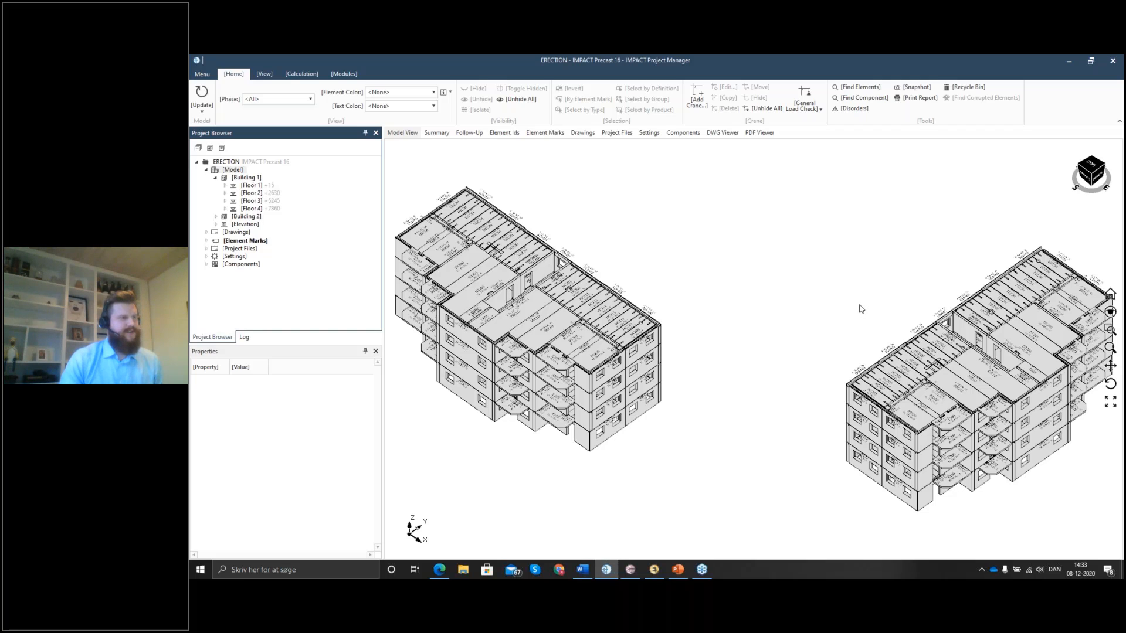
pyautogui.scroll(-2, 861, 309)
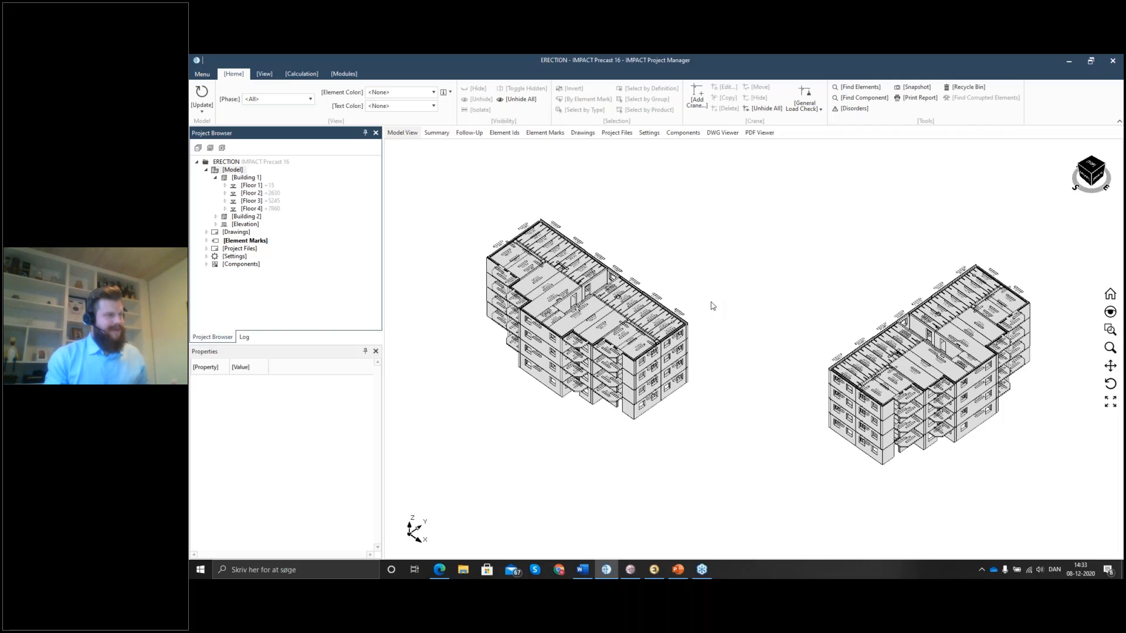
pyautogui.click(641, 356)
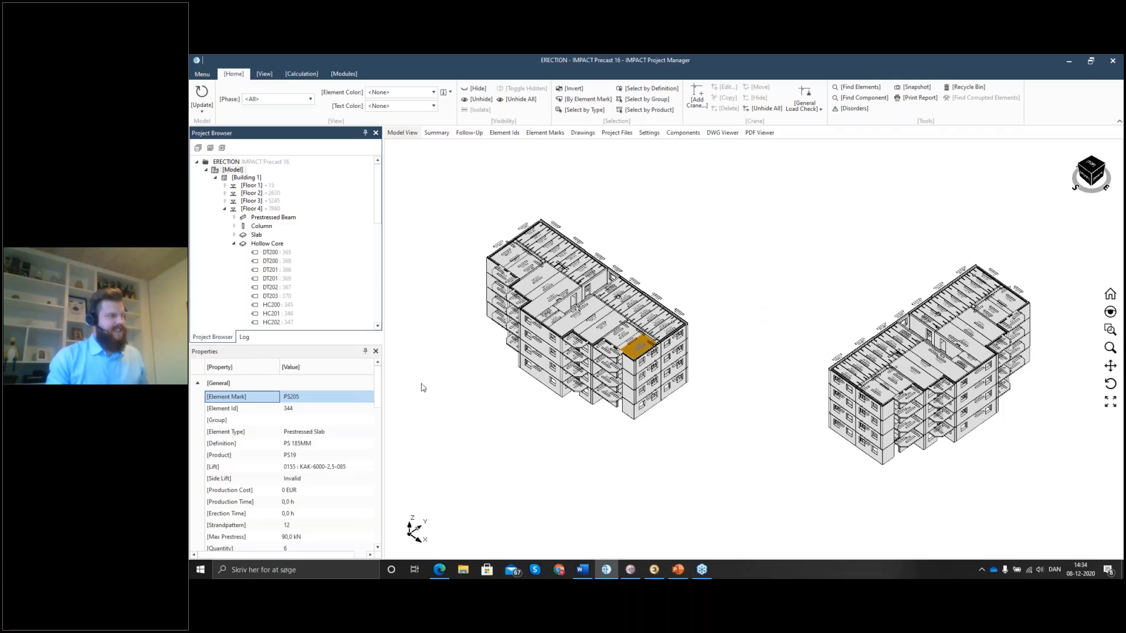
pyautogui.click(683, 273)
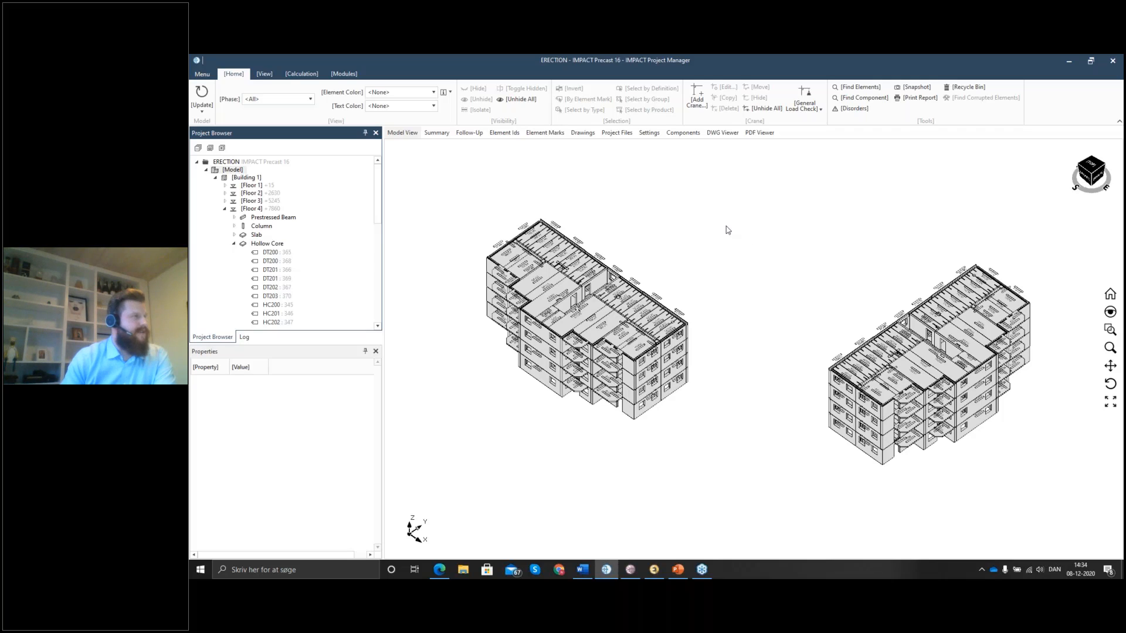
# Turn on the drawing grid and switch the model to the top view with both buildings in sight.
pyautogui.click(265, 74)
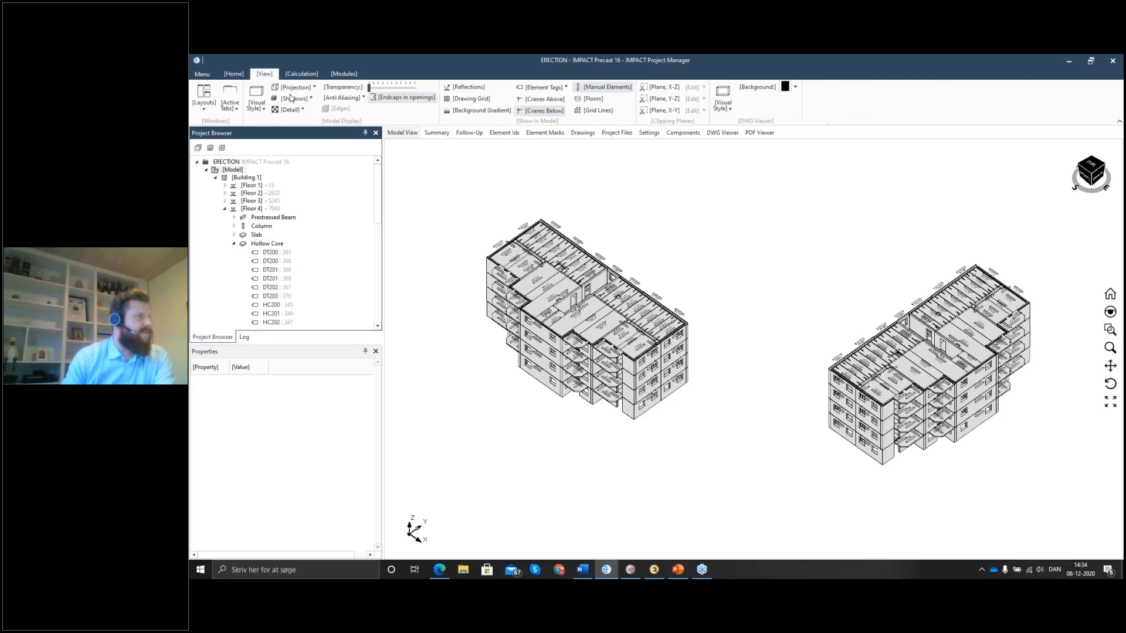
pyautogui.click(471, 98)
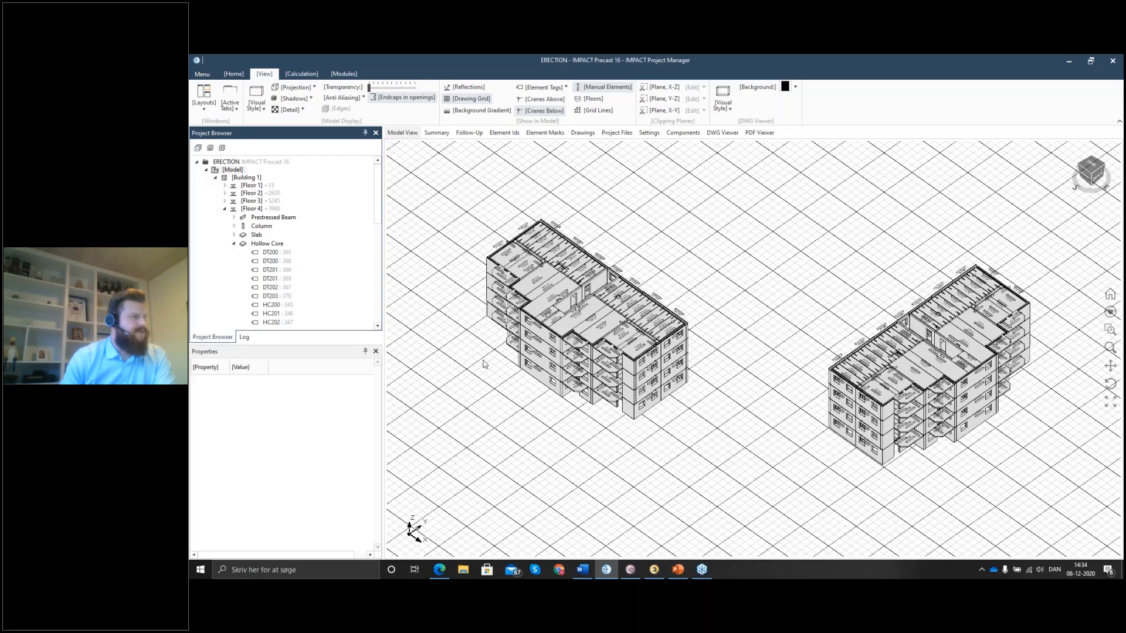
pyautogui.moveTo(484, 364); pyautogui.dragTo(504, 374, button='middle')
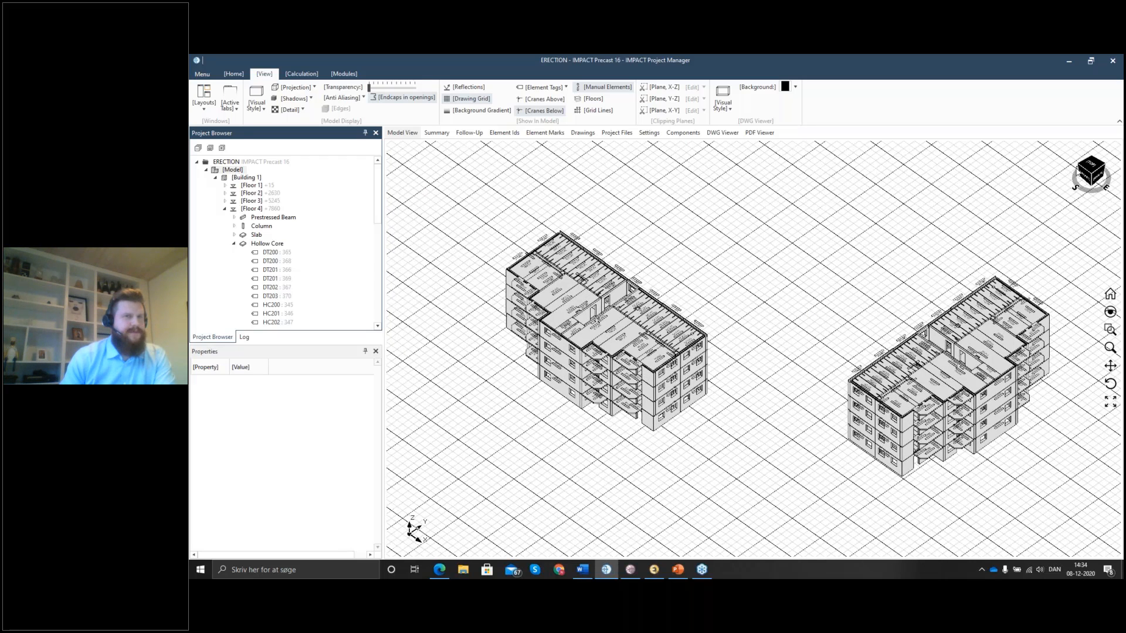
pyautogui.click(1093, 160)
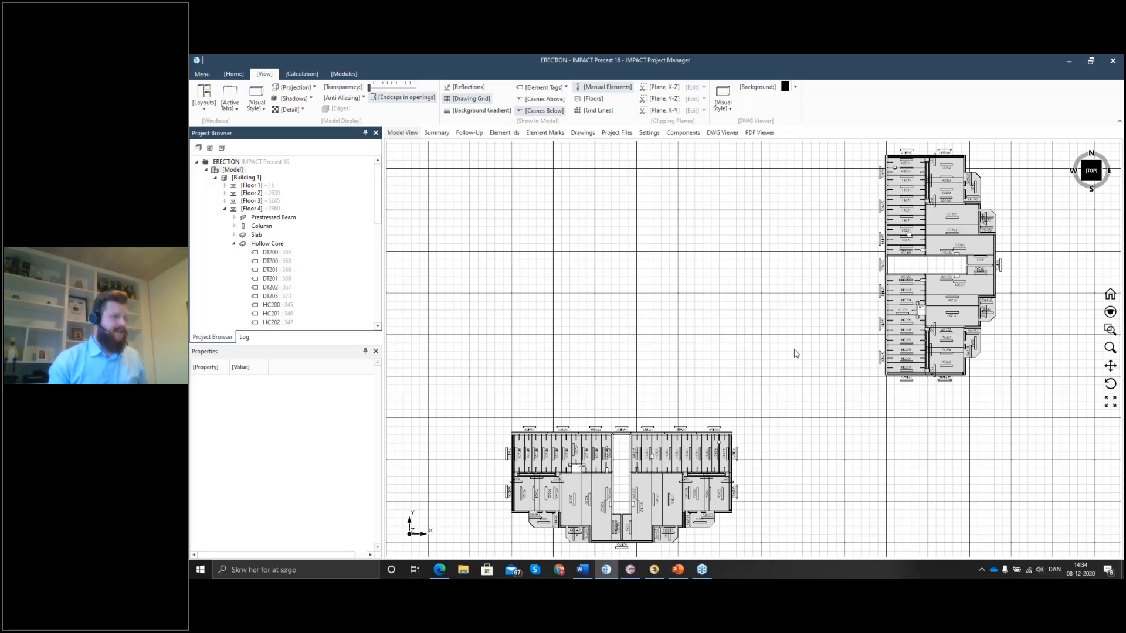
pyautogui.moveTo(754, 321); pyautogui.dragTo(782, 279, button='middle')
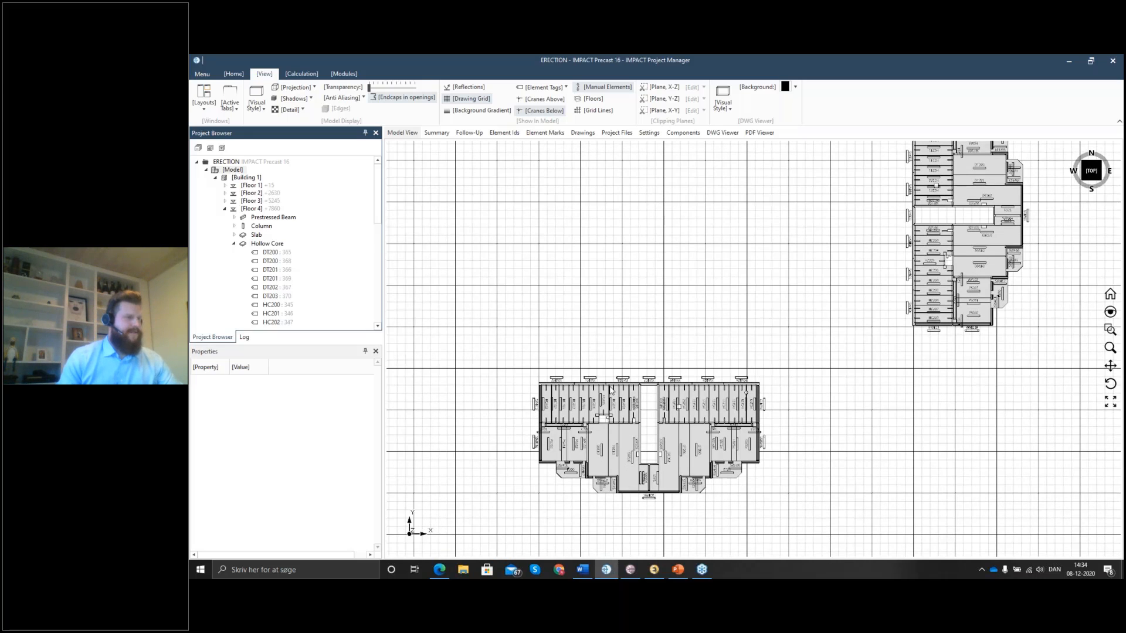
# Show Building 1 alone in the model view, and restore the display of the whole model.
pyautogui.click(248, 178)
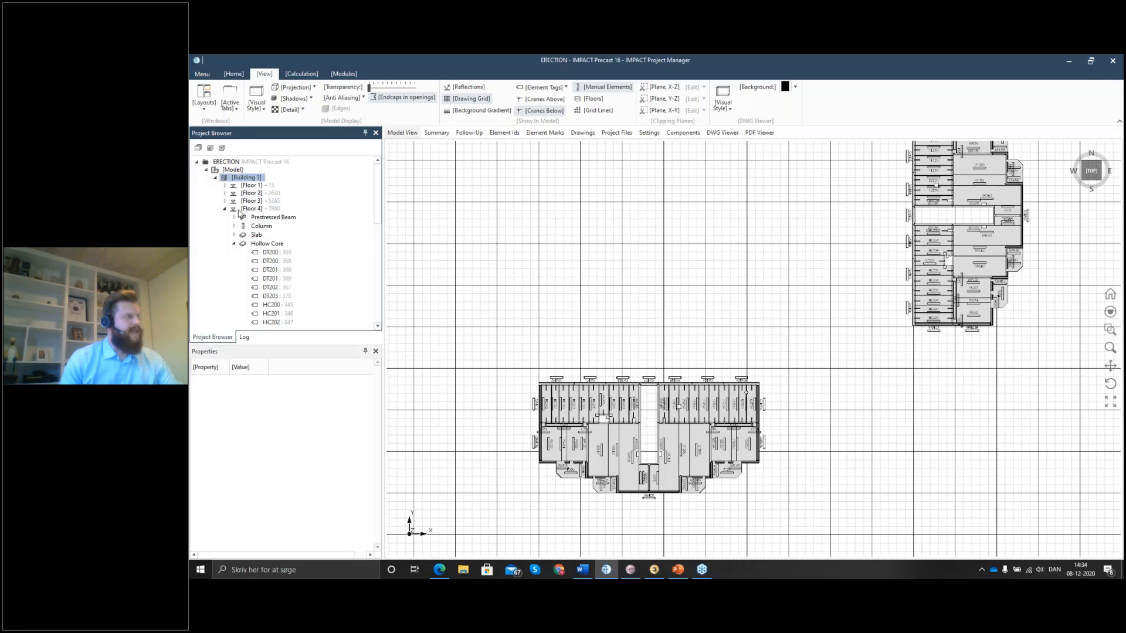
pyautogui.moveTo(686, 299); pyautogui.dragTo(715, 251, button='middle')
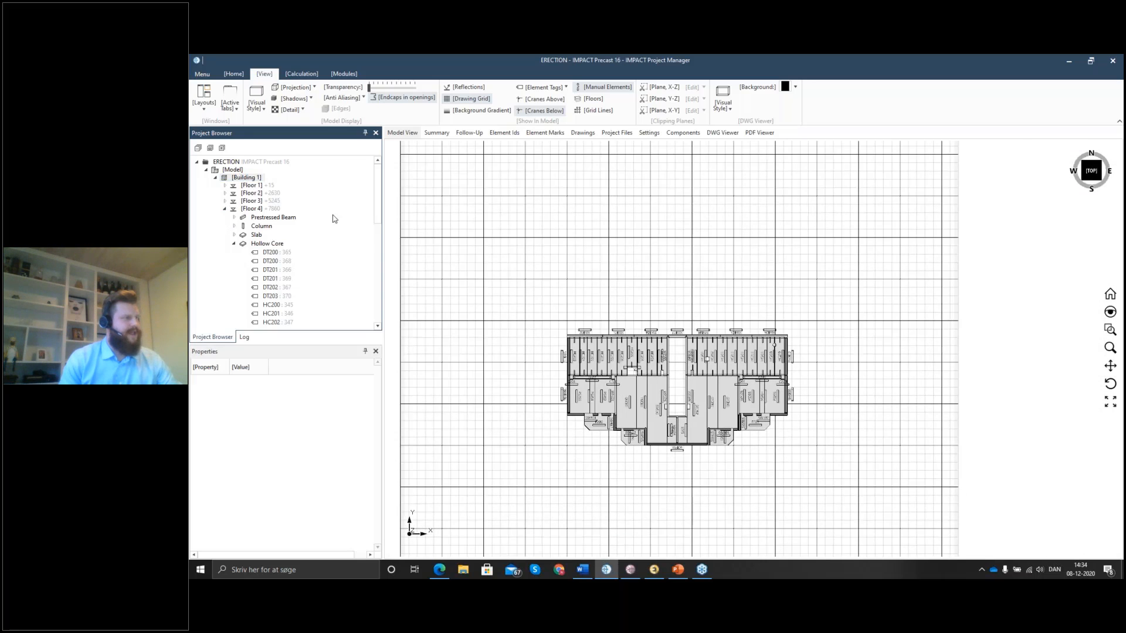
pyautogui.click(232, 170)
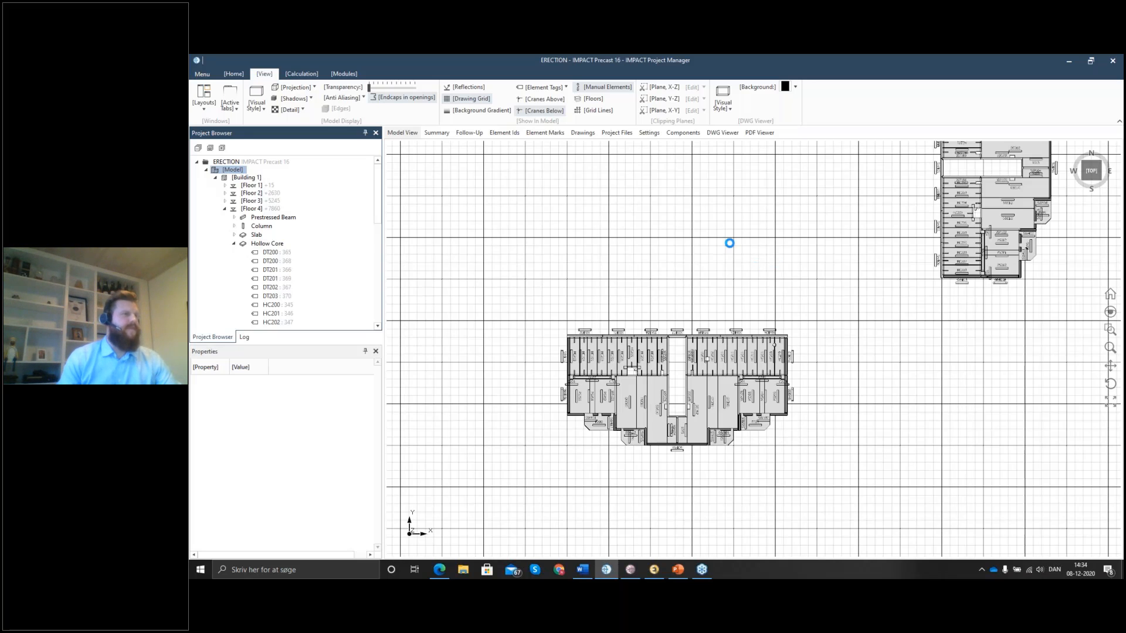
# Start a new crane of type POTAIN H30_30C and name it CRANE1.
pyautogui.click(234, 74)
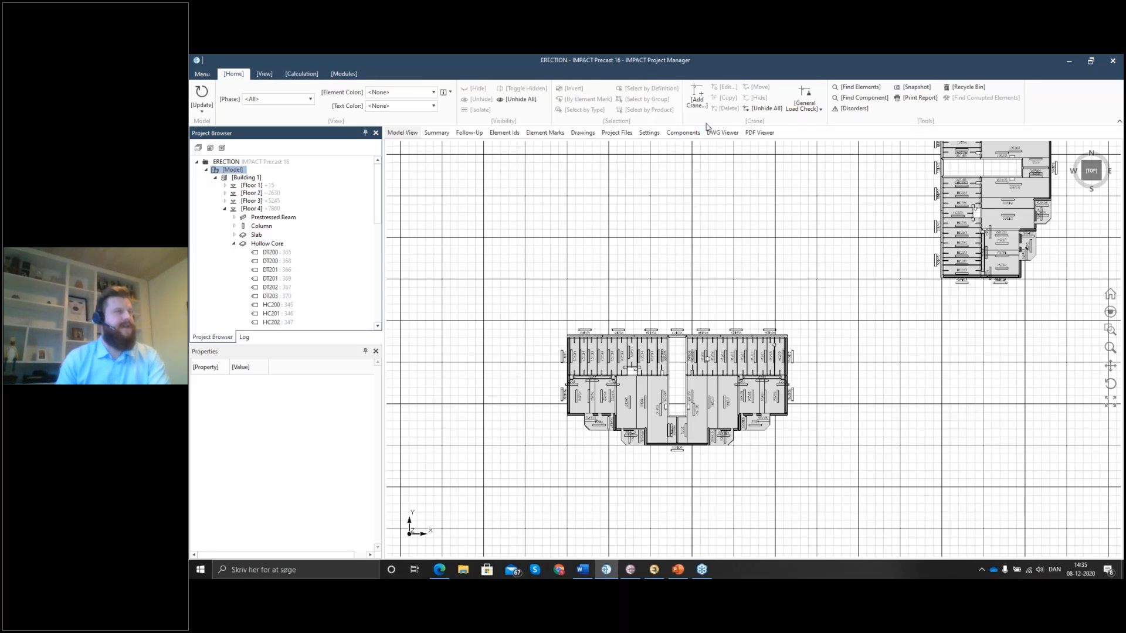
pyautogui.click(694, 94)
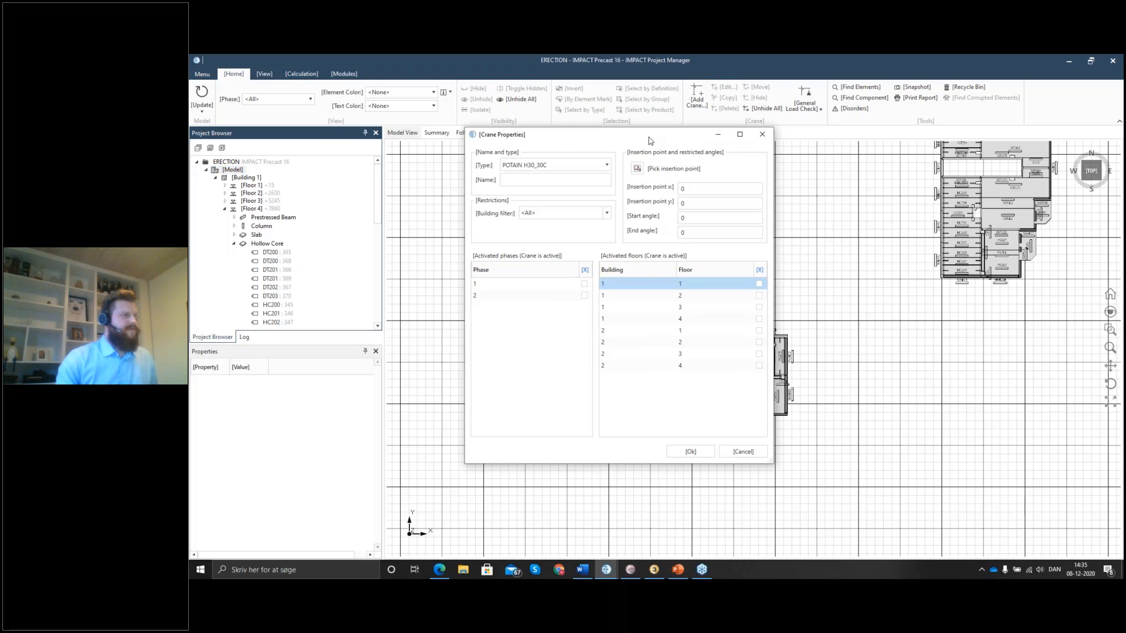
pyautogui.click(508, 164)
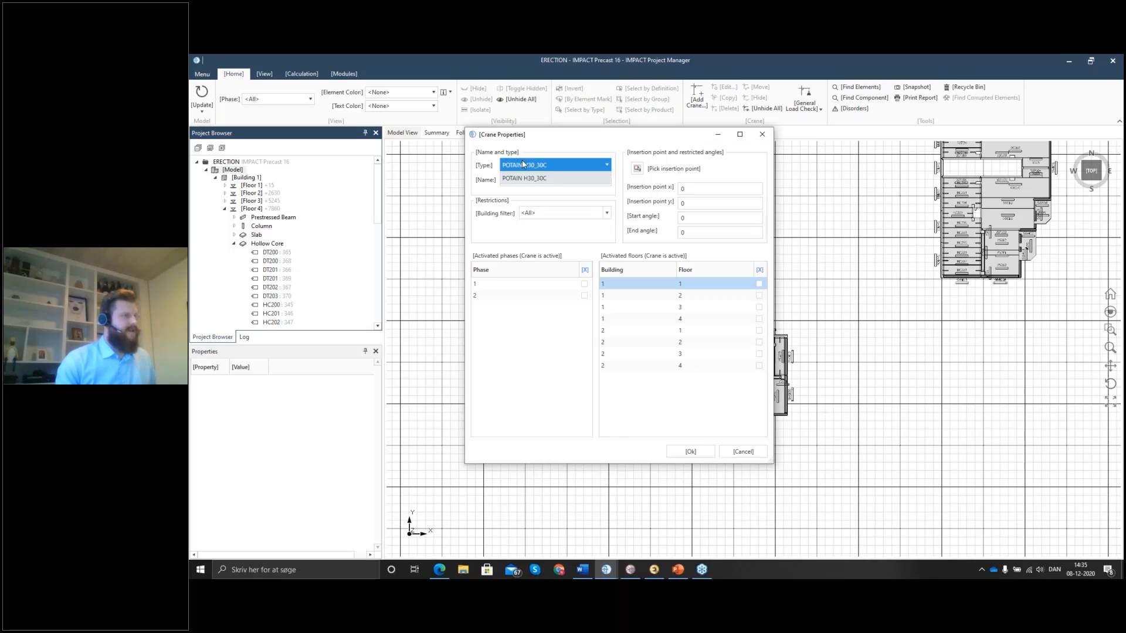
pyautogui.click(550, 176)
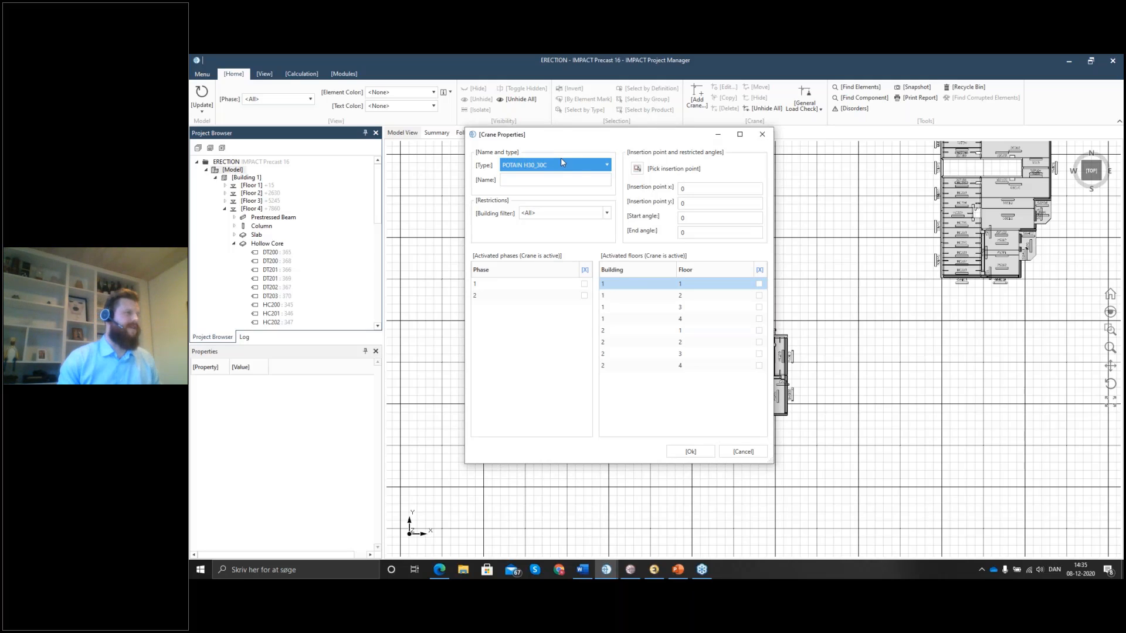
pyautogui.click(535, 181)
pyautogui.write('CRA')
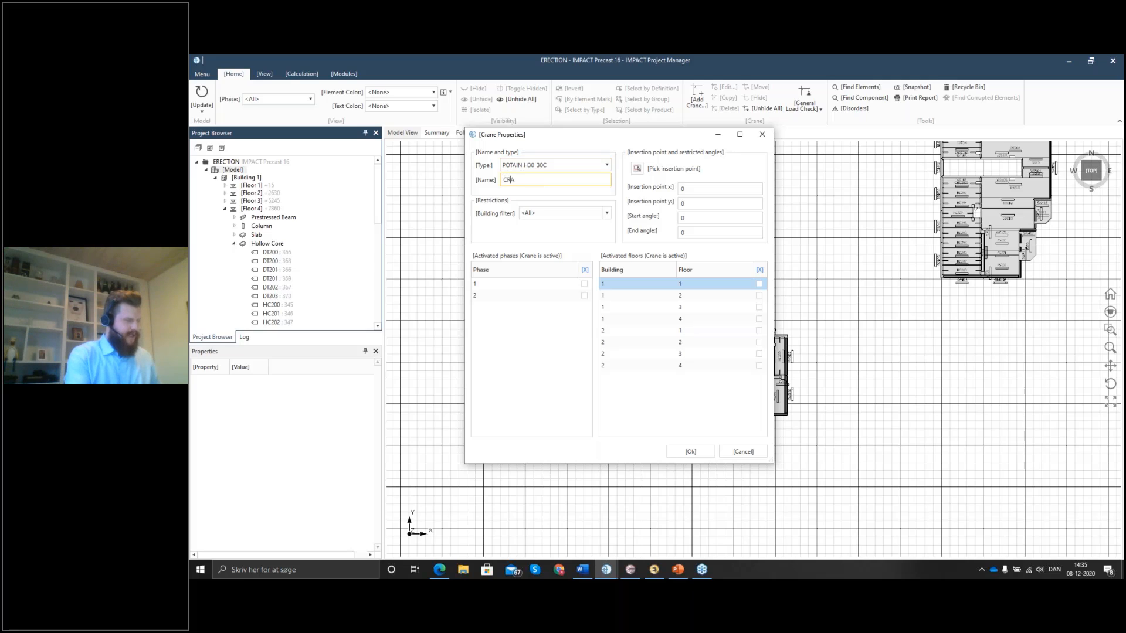
pyautogui.write('NE1')
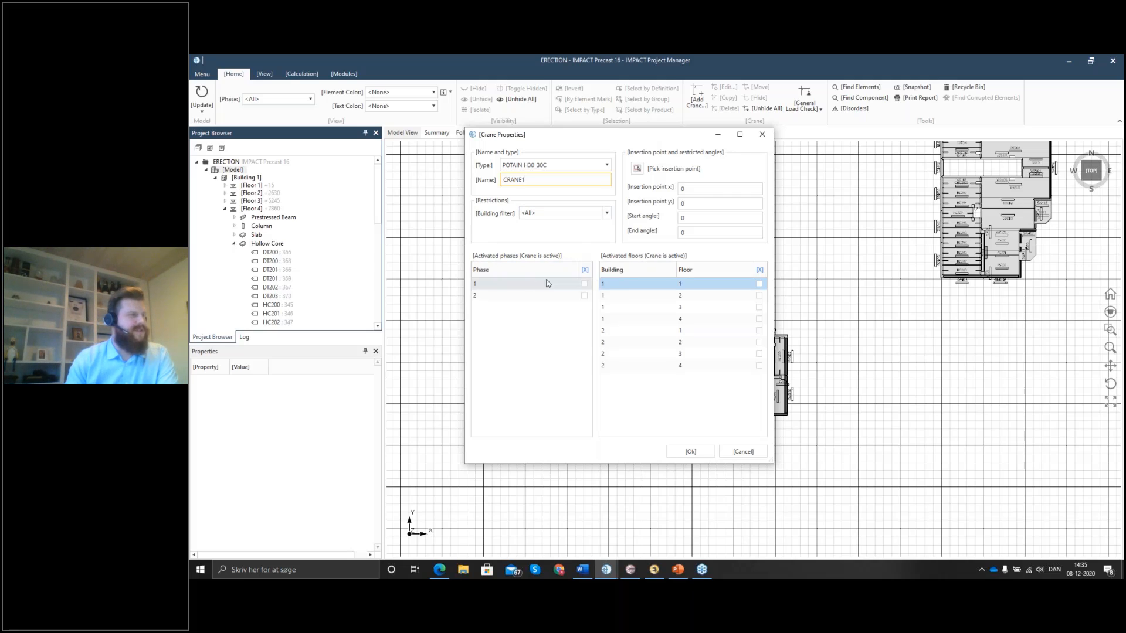
# Activate CRANE1 for phase 1 and floor 1 of Building 1, and place it southwest of that building at about x 766, y 1558.
pyautogui.click(584, 284)
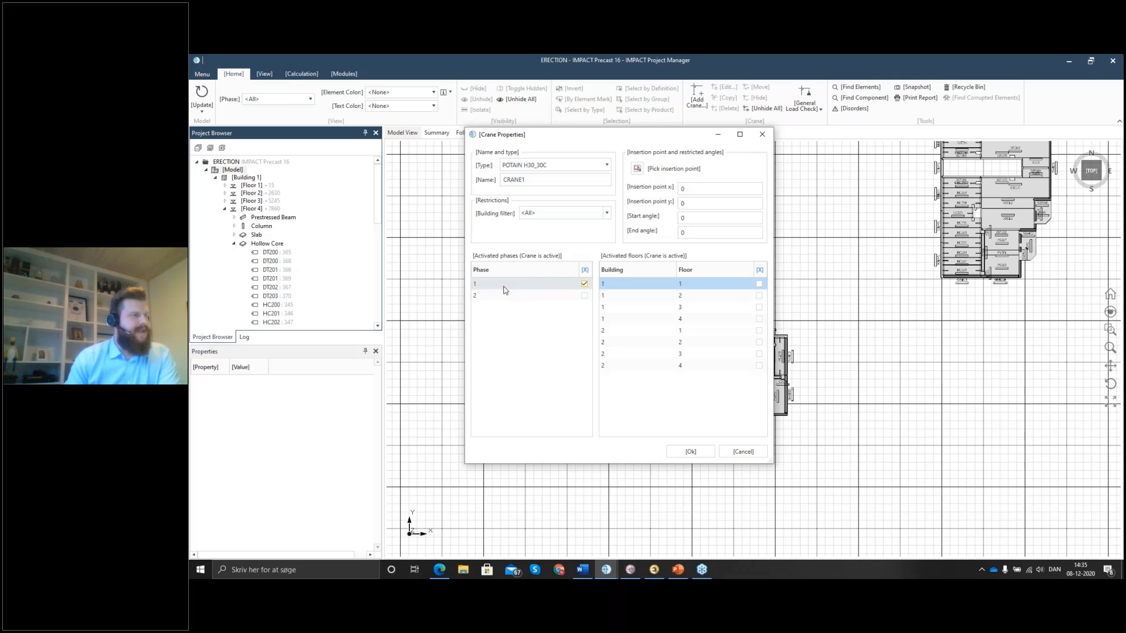
pyautogui.click(760, 284)
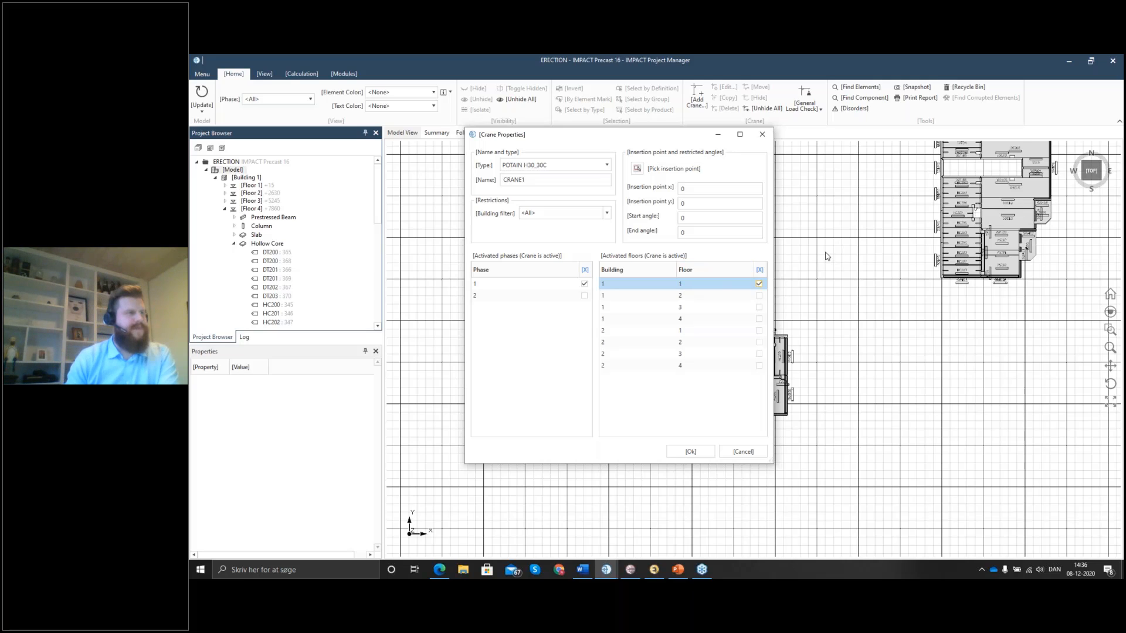
pyautogui.click(637, 169)
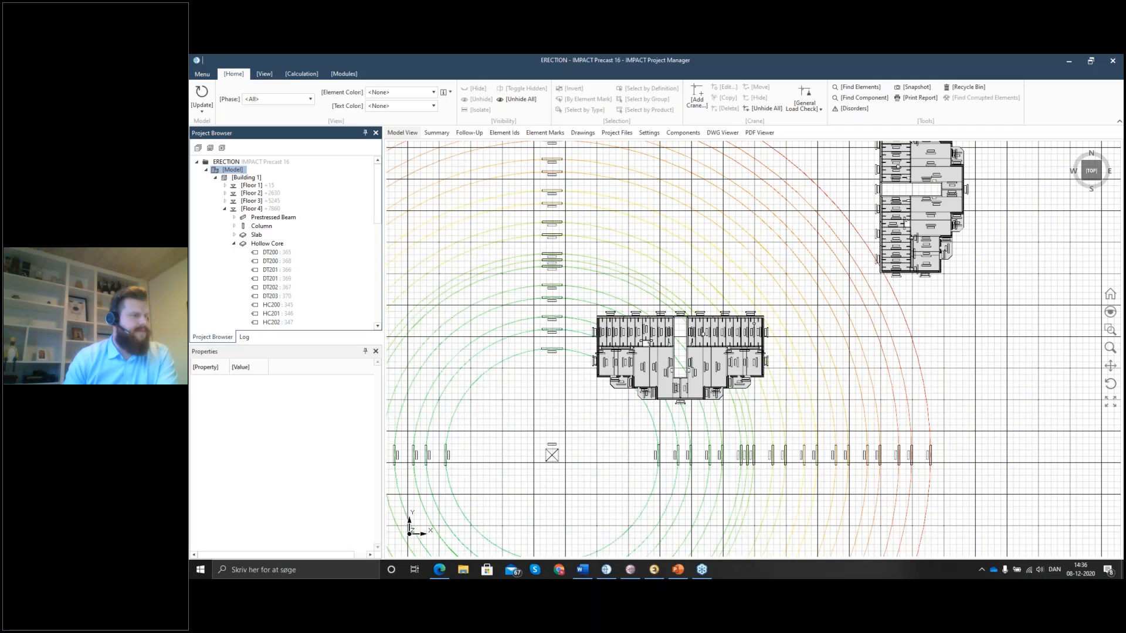
pyautogui.click(552, 455)
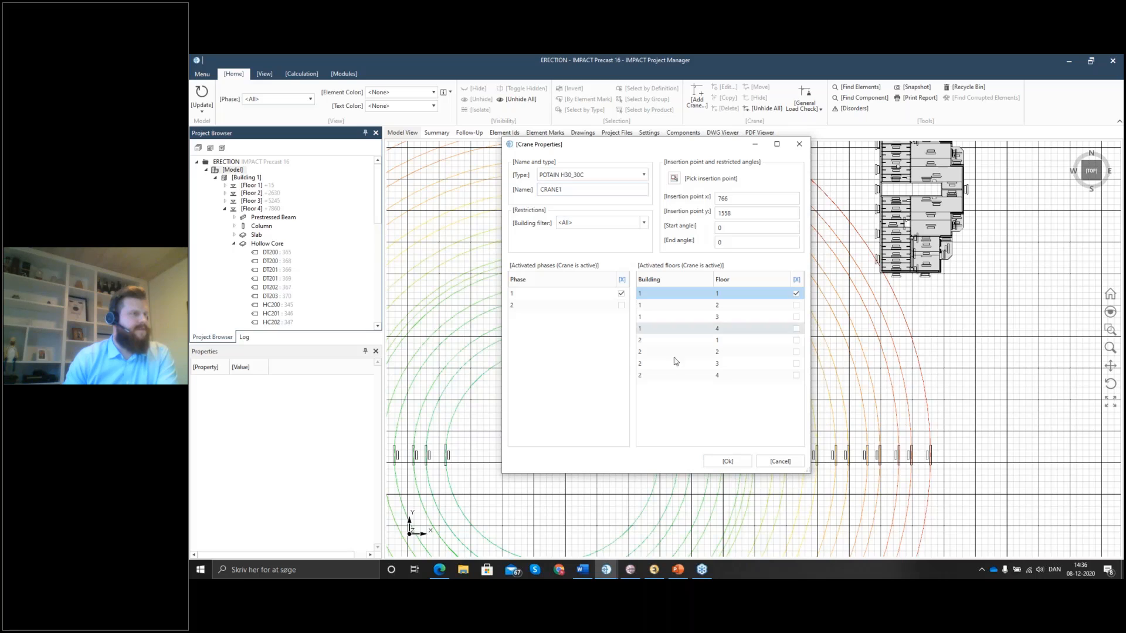
pyautogui.click(728, 462)
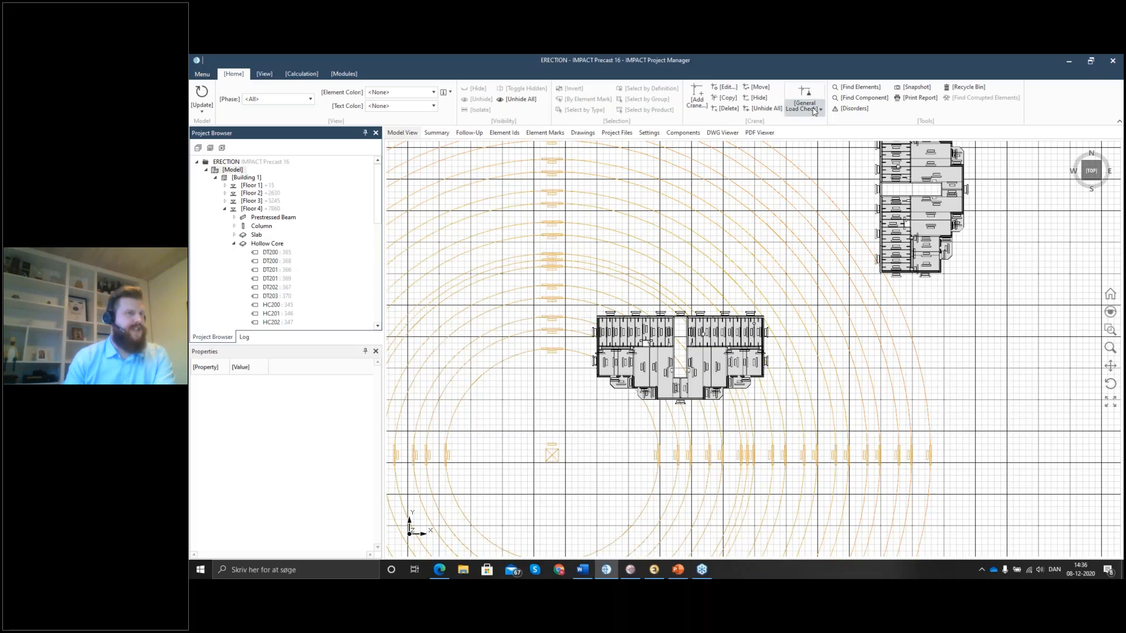
# Run a load check on the selected crane CRANE1, and clear the crane selection.
pyautogui.click(805, 107)
pyautogui.click(825, 140)
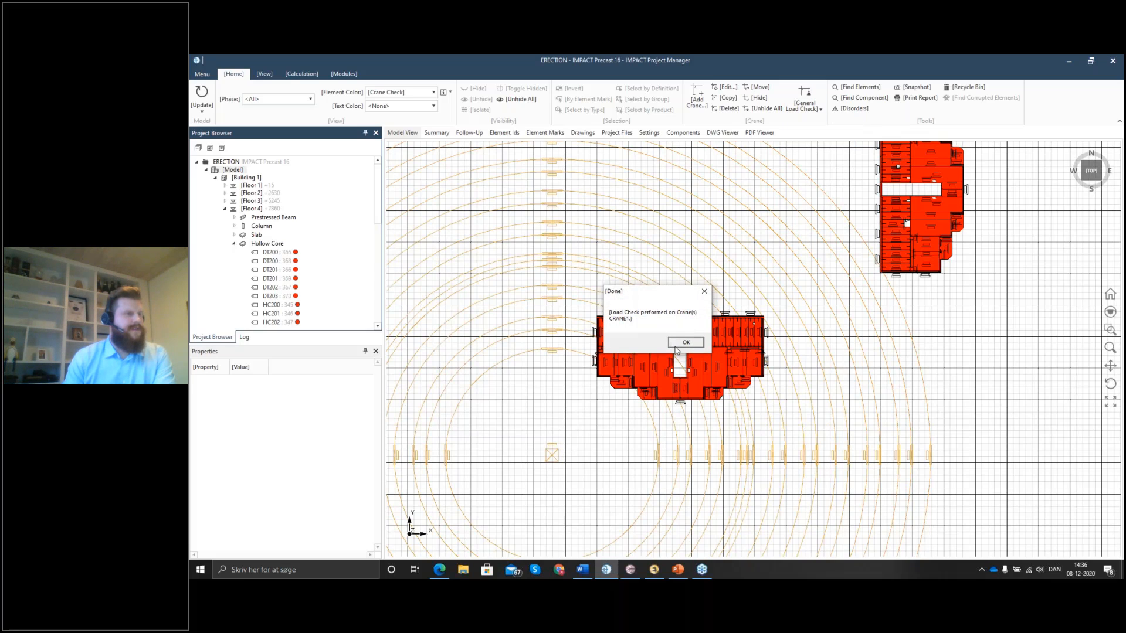
pyautogui.click(685, 343)
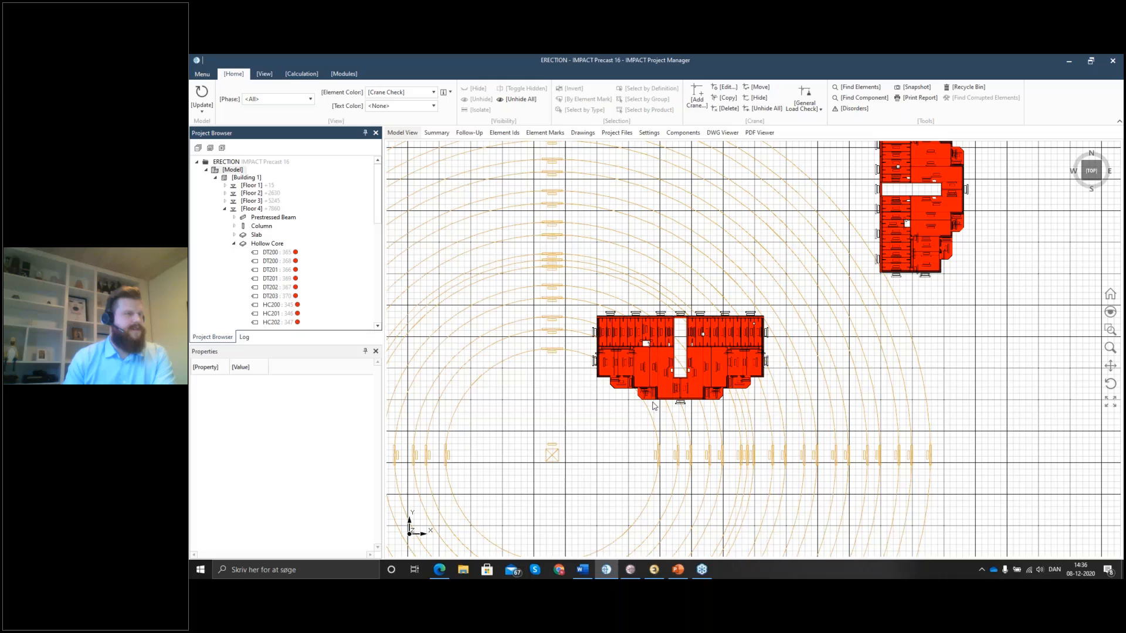
pyautogui.click(603, 426)
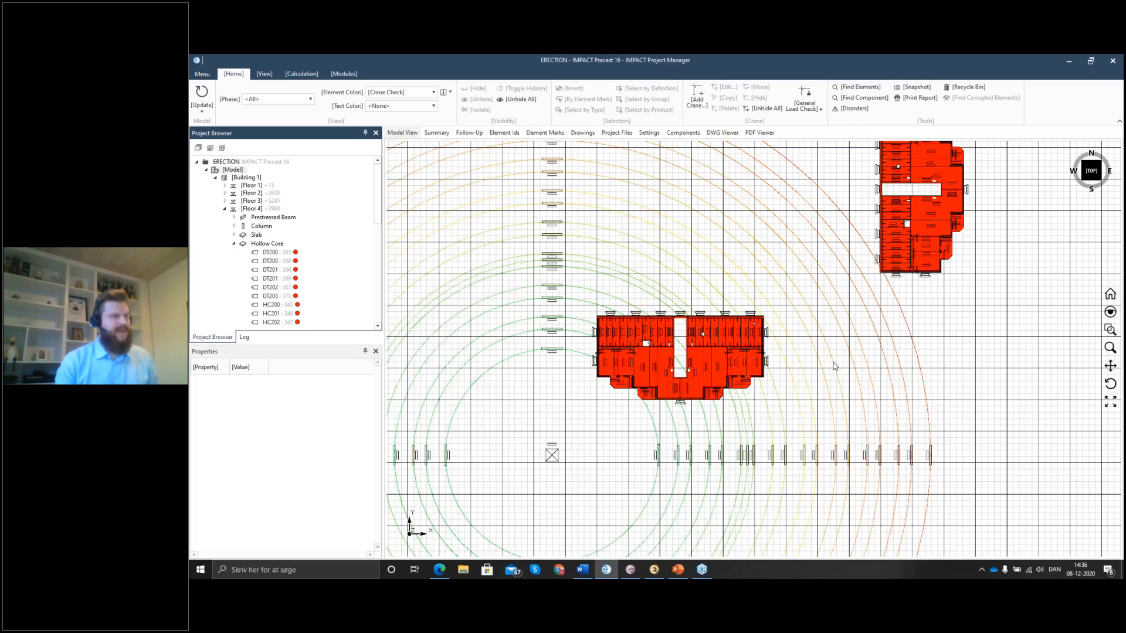
# Run the general load check on the model.
pyautogui.moveTo(831, 364); pyautogui.dragTo(817, 339, button='middle')
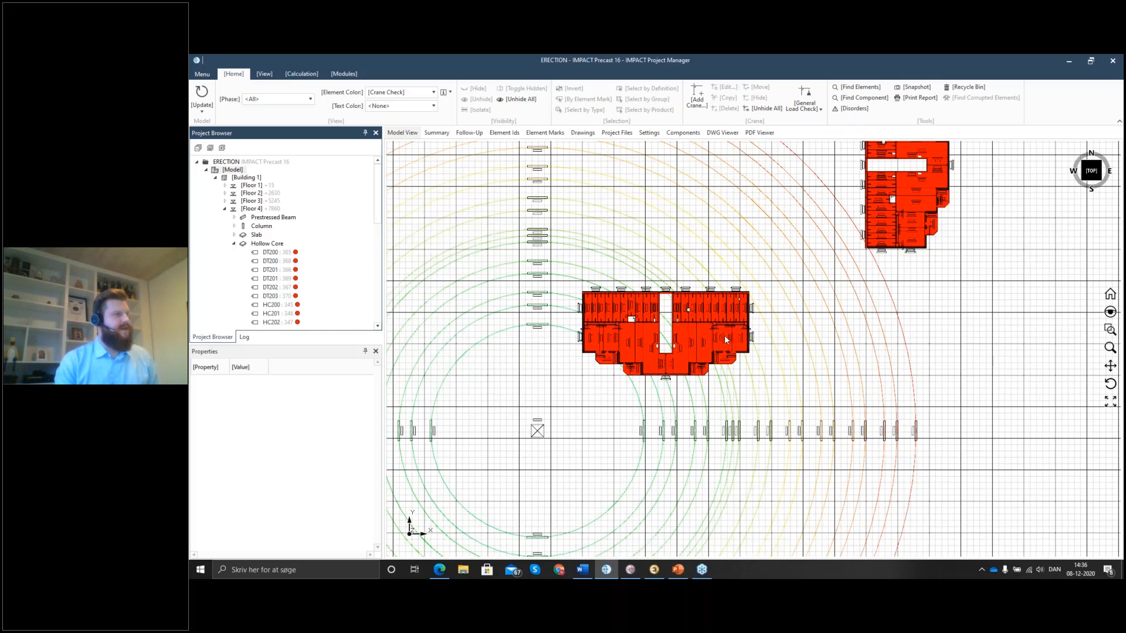
pyautogui.click(817, 114)
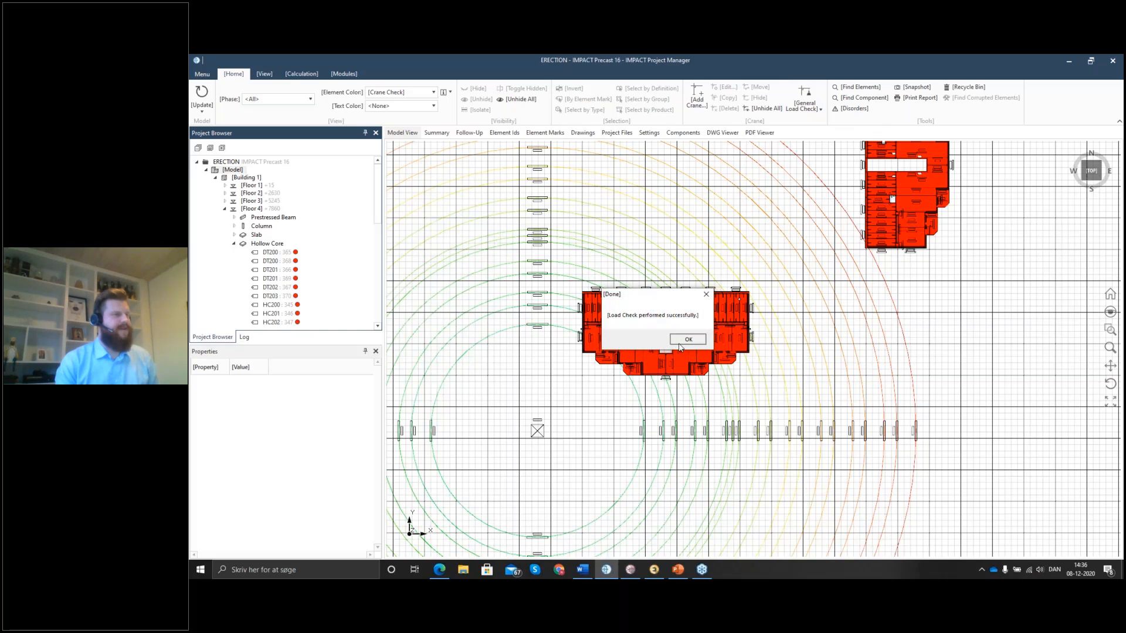
pyautogui.click(683, 339)
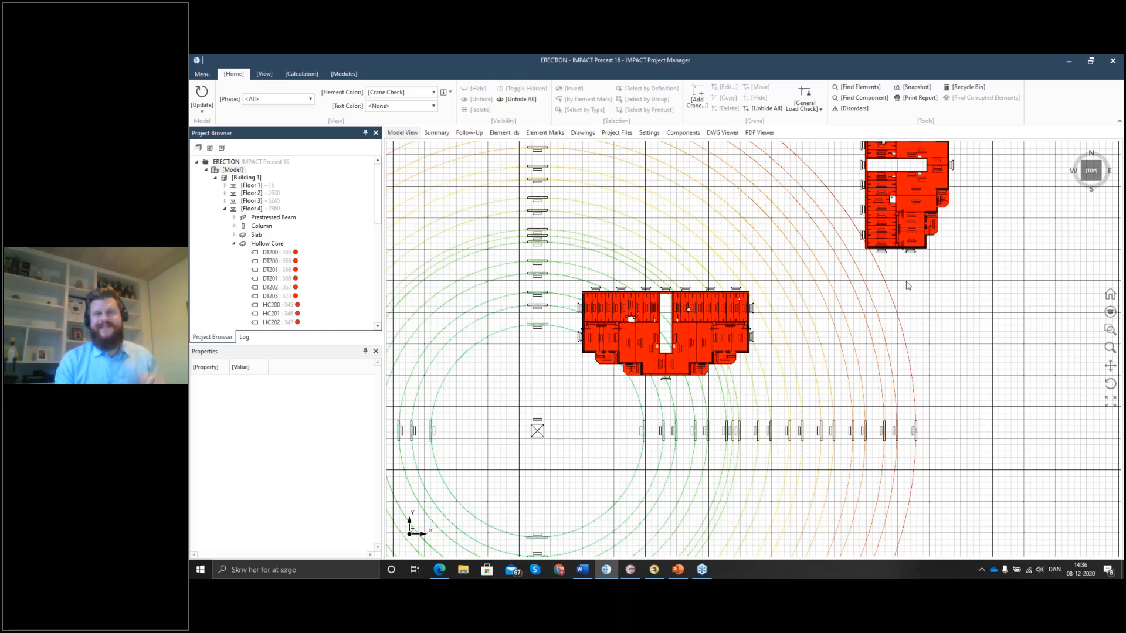
# Show only floor 1 of Building 1 in an isometric view and examine its crane check colours.
pyautogui.click(1100, 183)
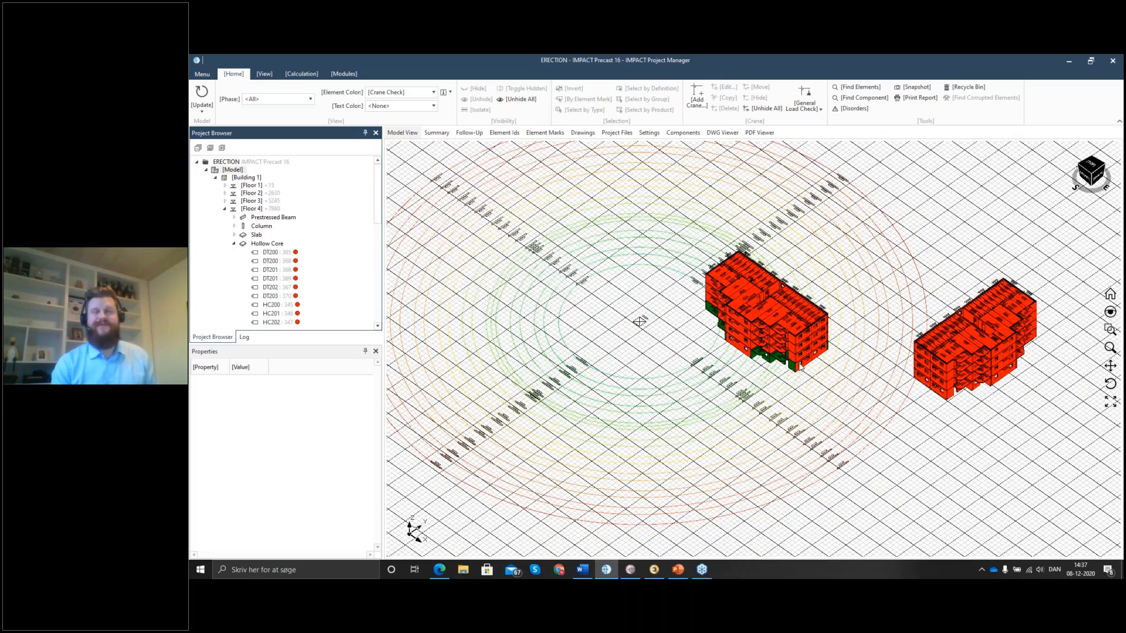
pyautogui.click(257, 186)
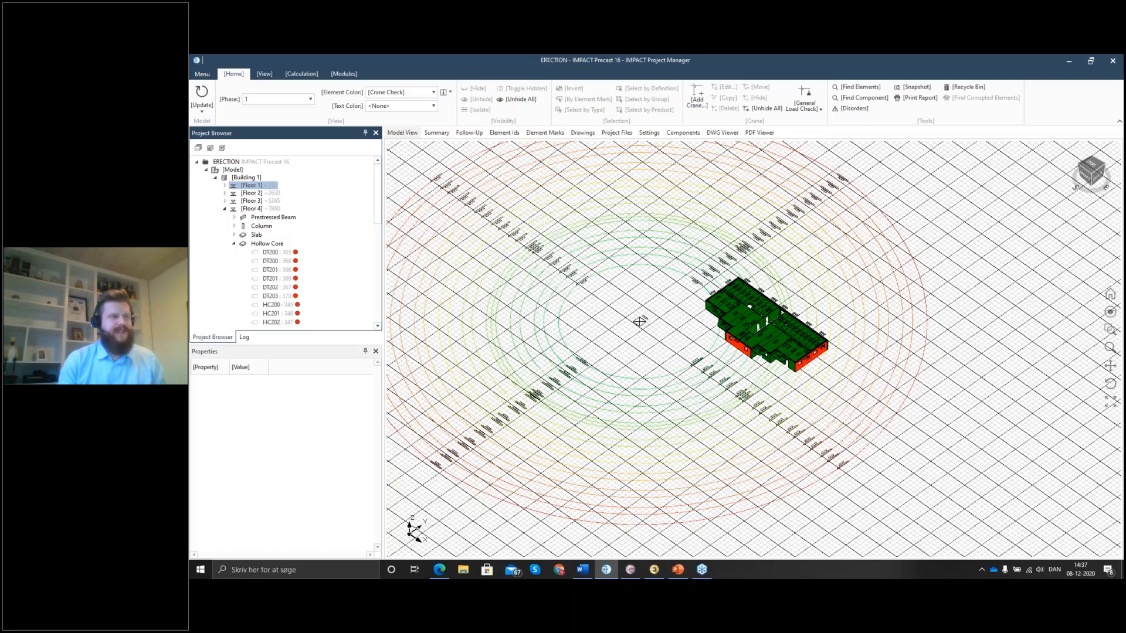
pyautogui.scroll(4, 812, 368)
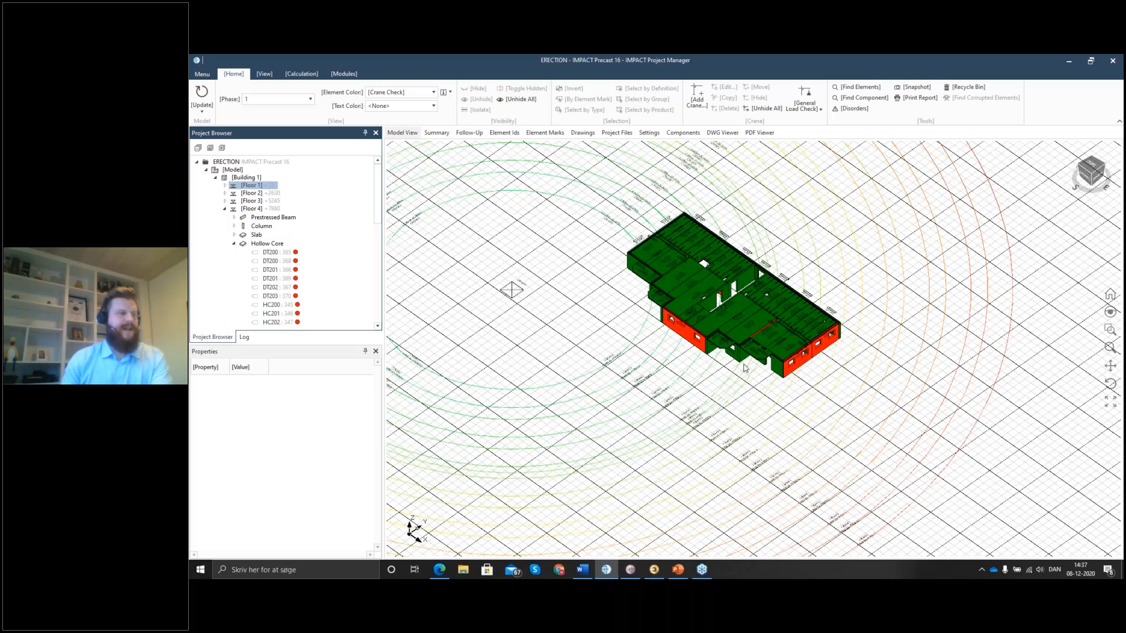
pyautogui.scroll(-1, 923, 378)
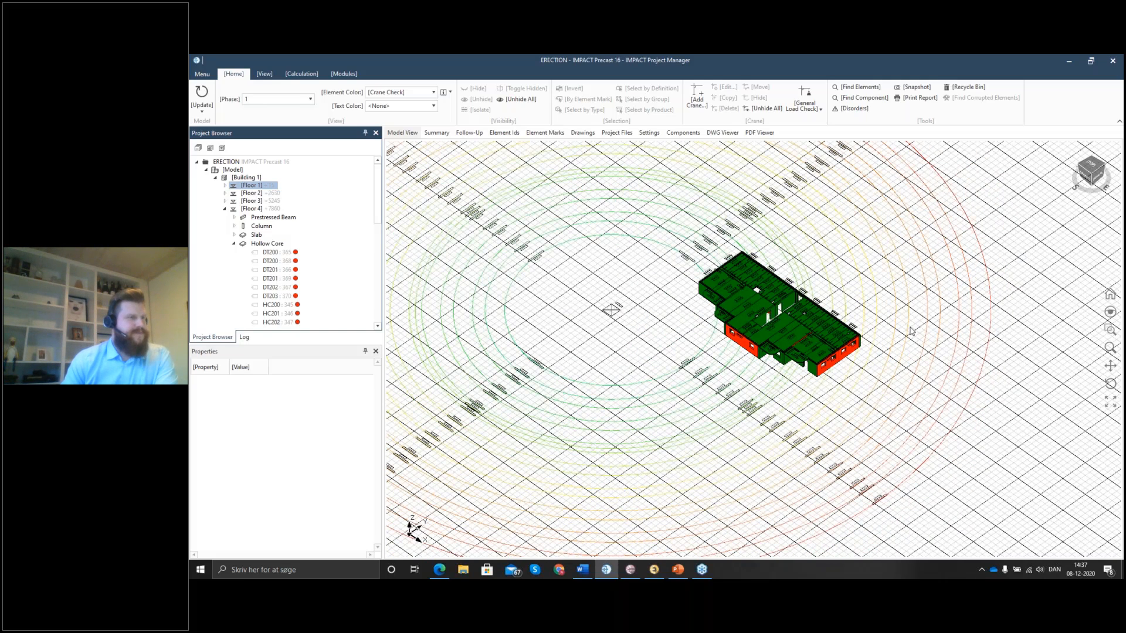
pyautogui.moveTo(912, 332); pyautogui.dragTo(890, 335, button='middle')
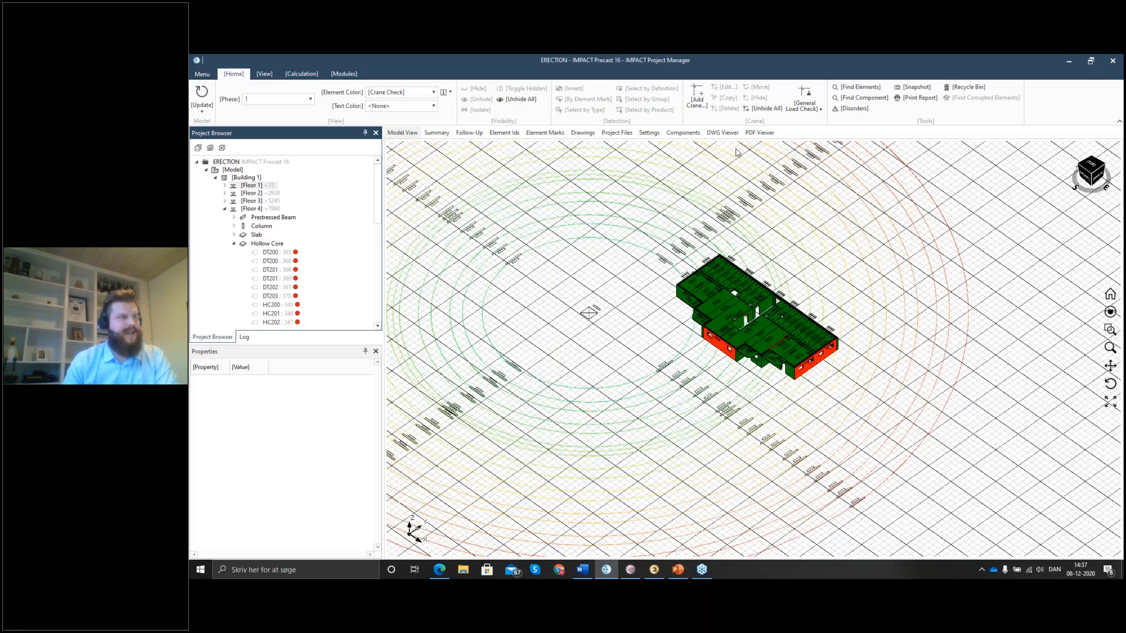
# Add a POTAIN H30_30C crane named CRANE 2, active for phase 1 and floor 1 of Building 1, and place it northeast of the building.
pyautogui.click(696, 95)
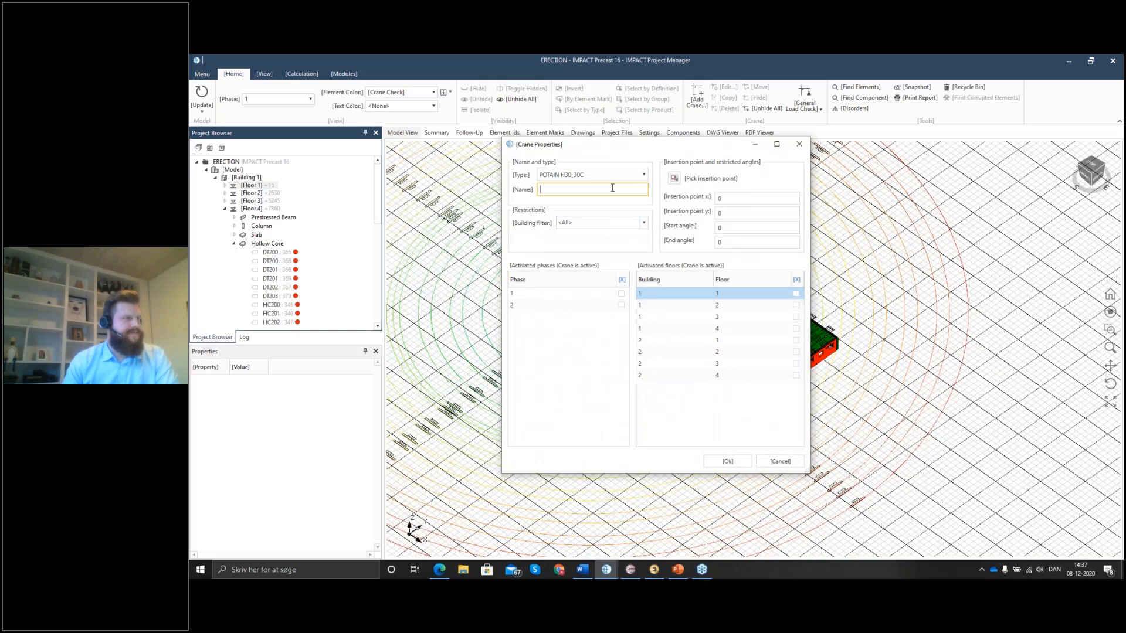
pyautogui.write('CRANE 2')
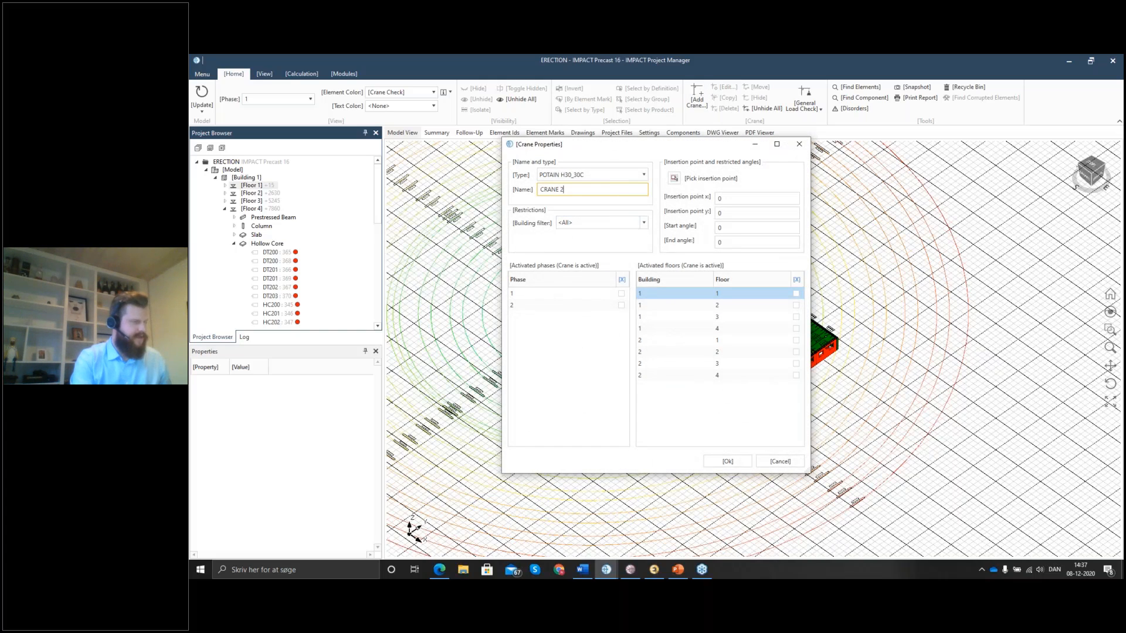
pyautogui.click(621, 293)
pyautogui.click(796, 293)
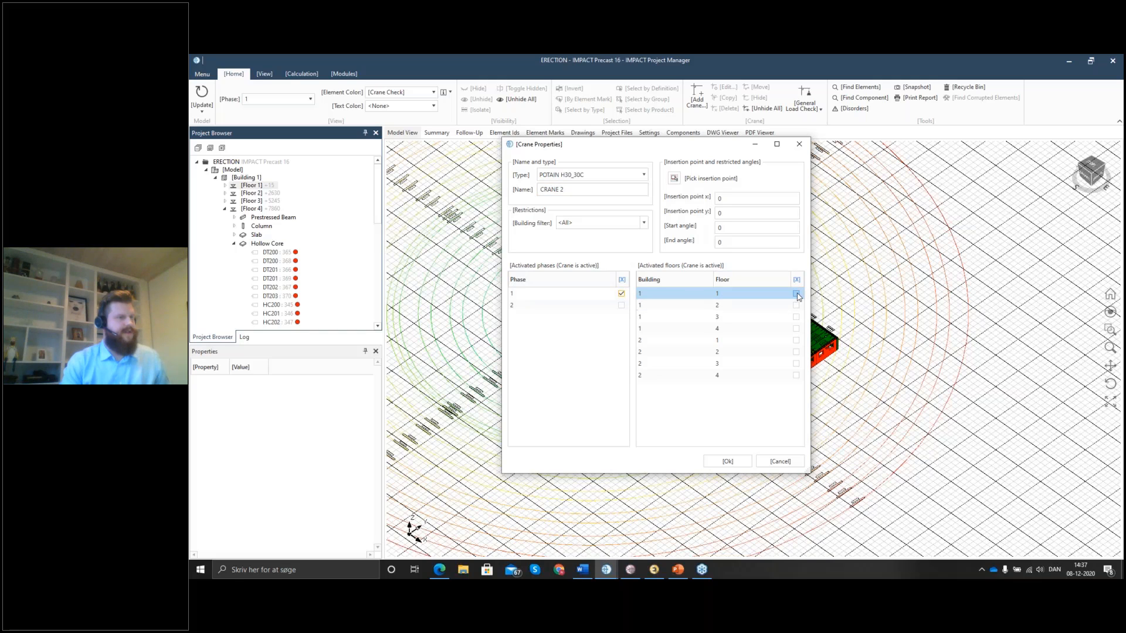
pyautogui.click(674, 178)
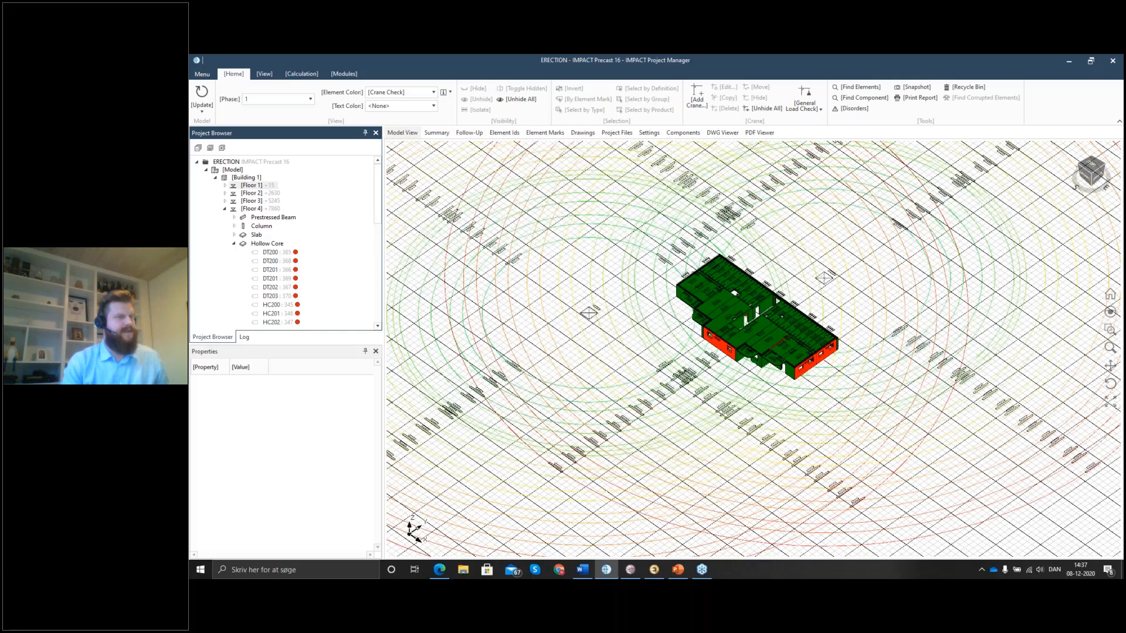
pyautogui.click(847, 322)
pyautogui.click(739, 461)
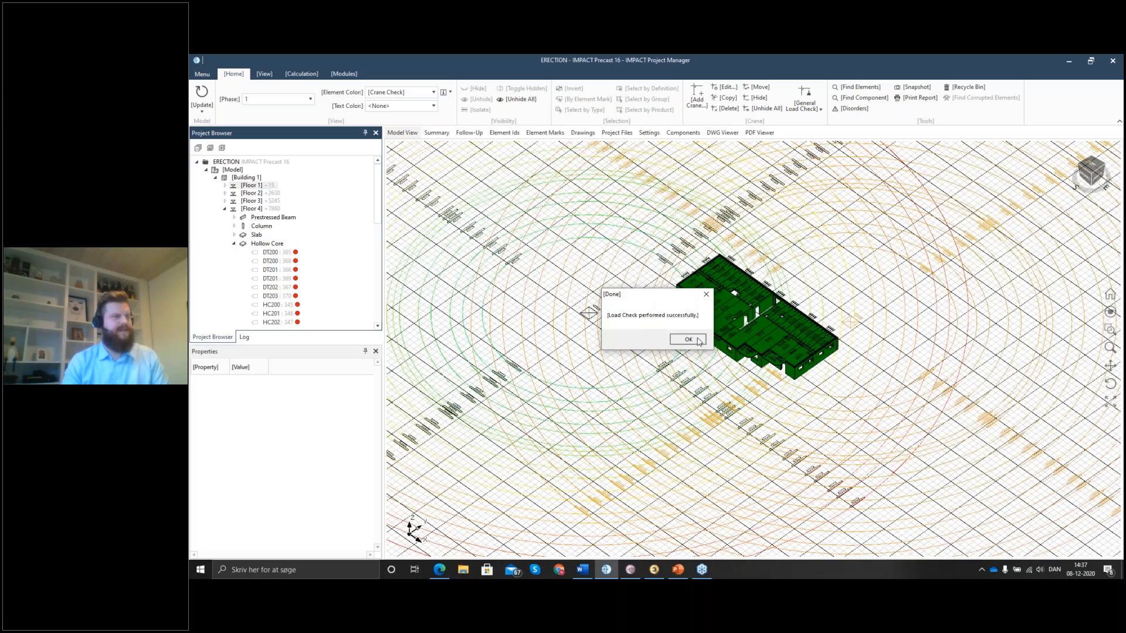
# Run the load check with CRANE 2 included, and clear the crane selection.
pyautogui.click(688, 339)
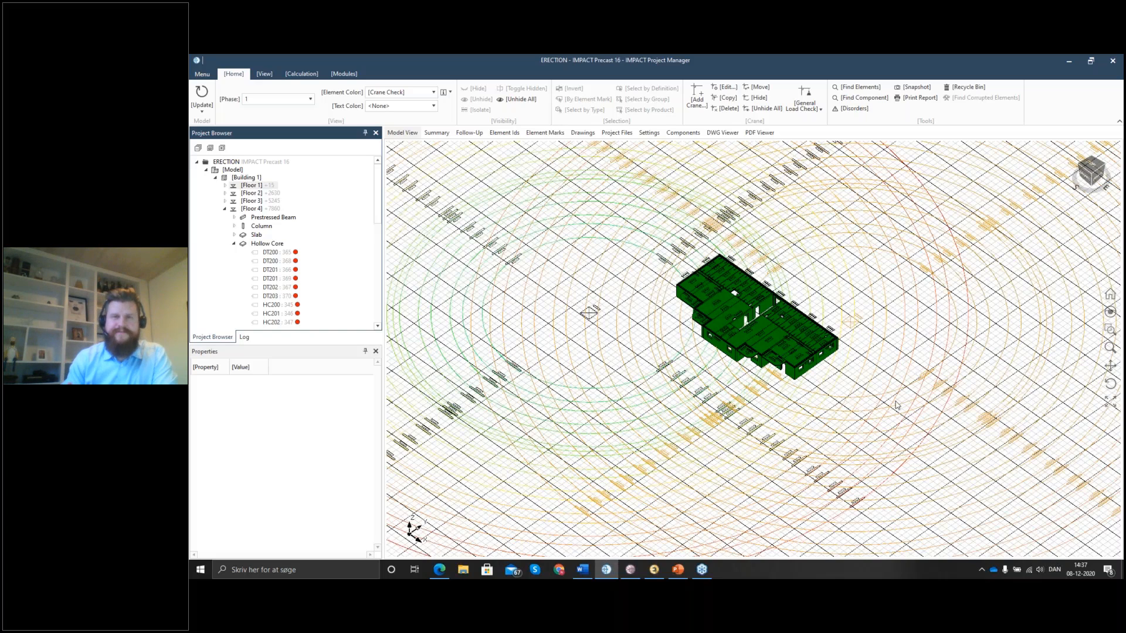
pyautogui.click(637, 329)
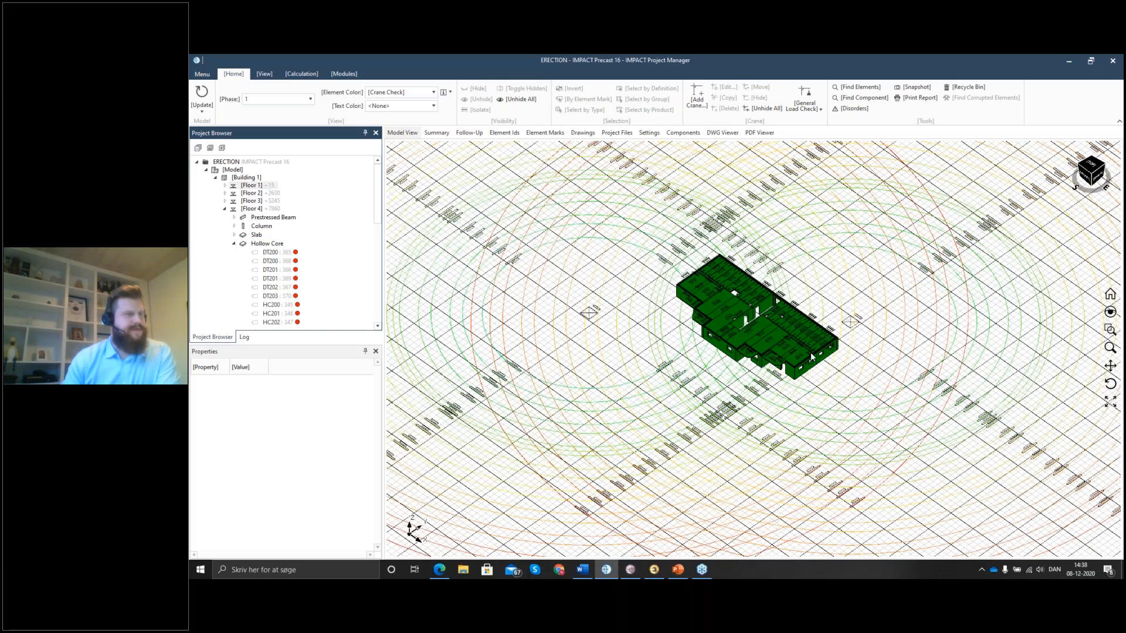
# Delete CRANE 2 from the northeast side of the building.
pyautogui.click(850, 324)
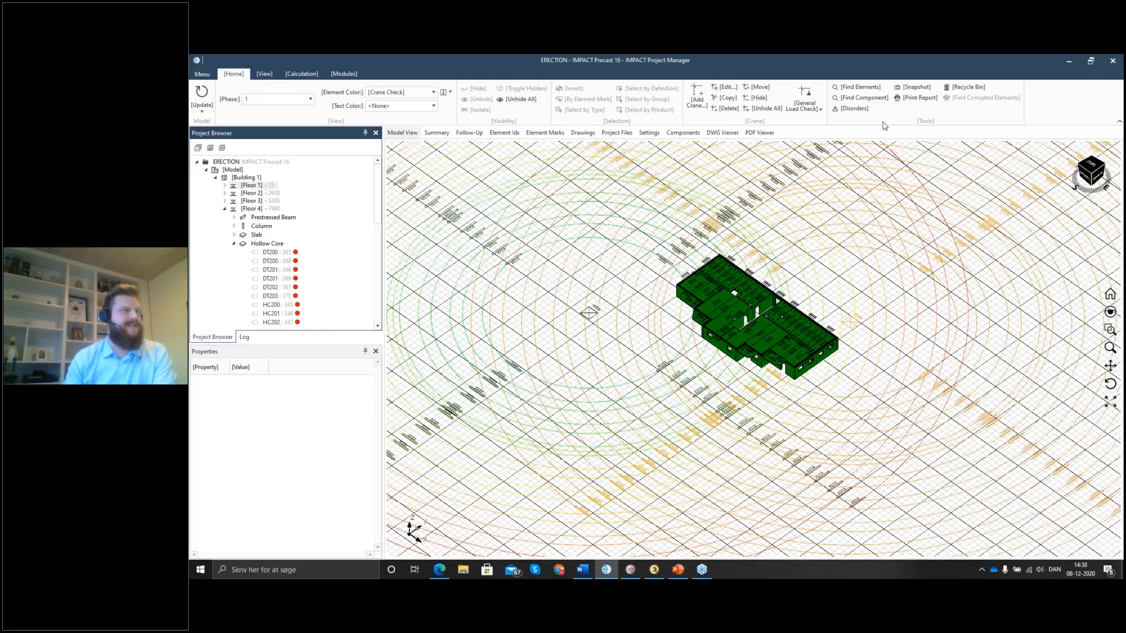
pyautogui.click(727, 110)
pyautogui.click(654, 328)
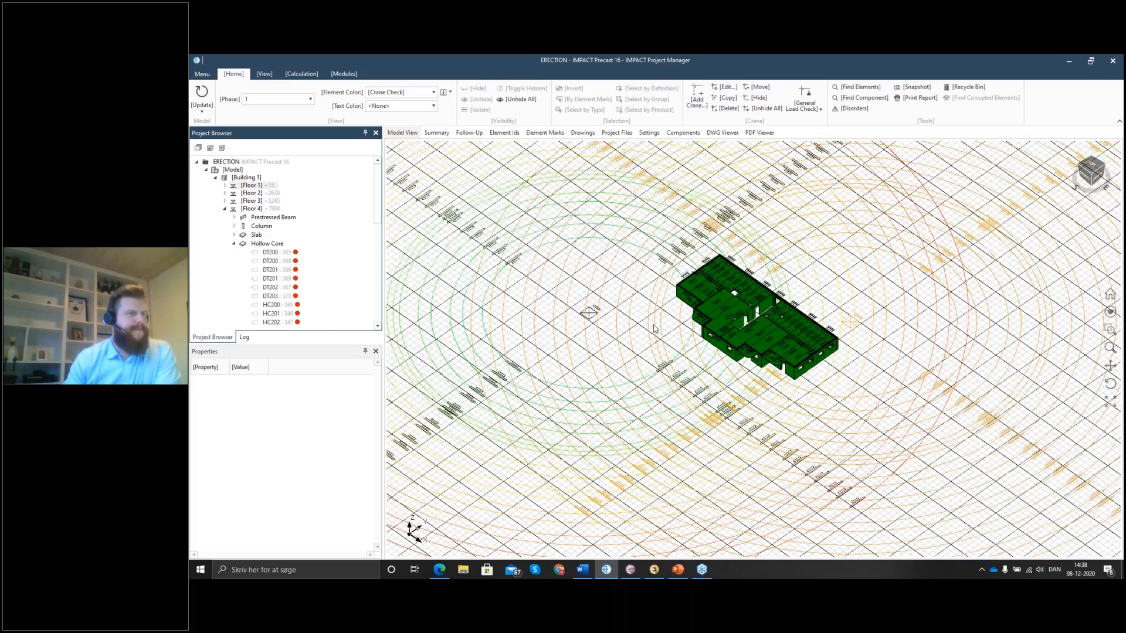
# Move CRANE1 close to the building's southwest corner at about x 8853, y 6319, and run the general load check.
pyautogui.click(1090, 166)
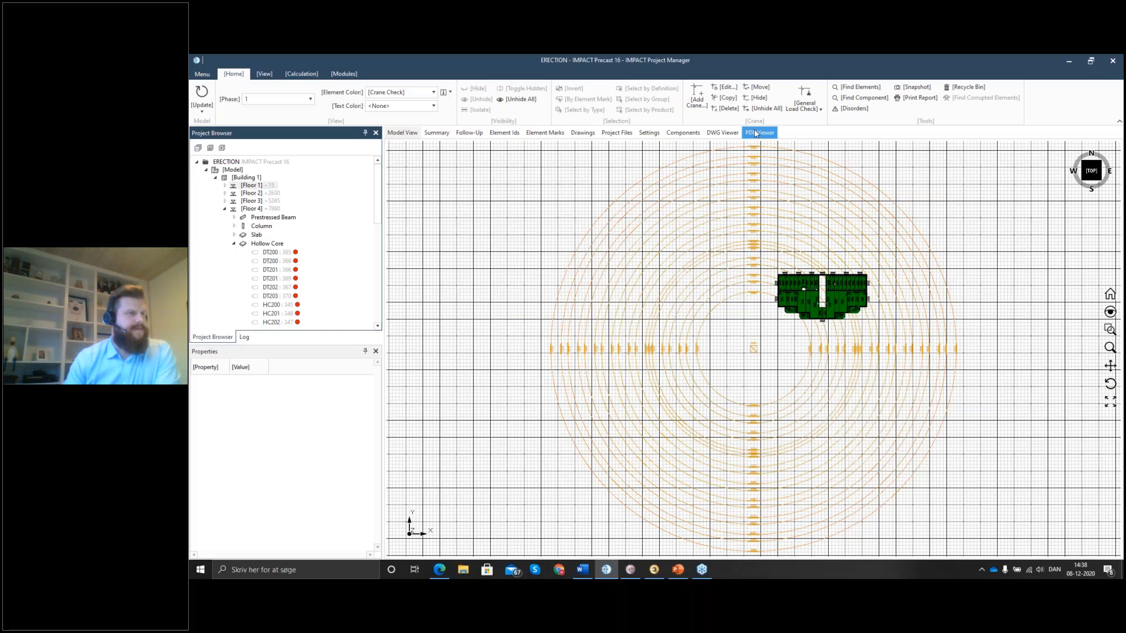
pyautogui.click(760, 89)
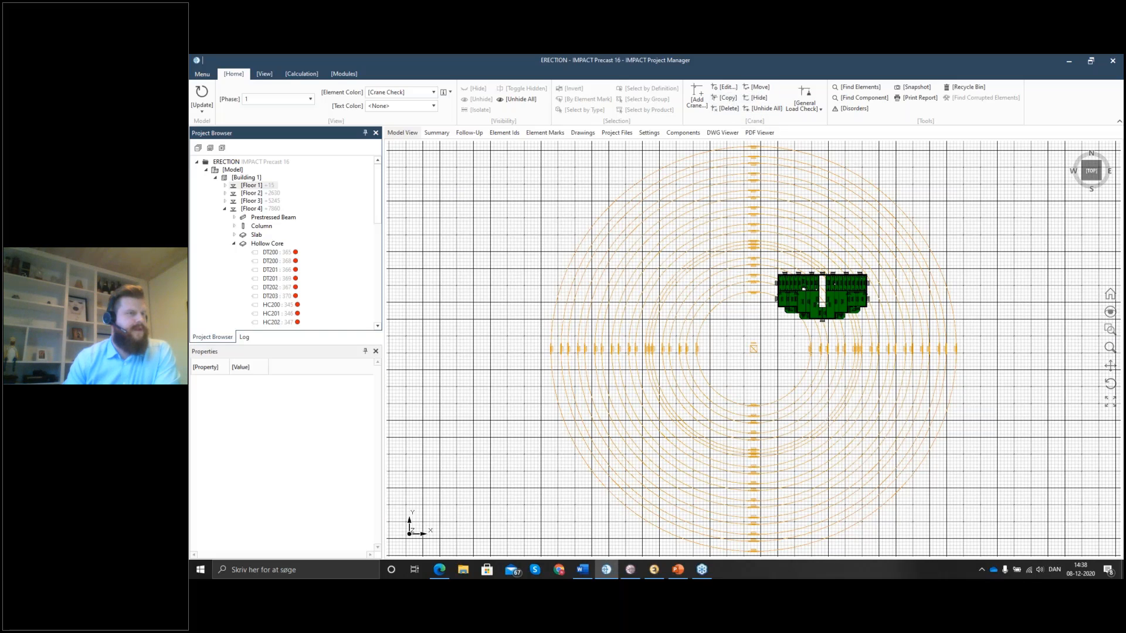
pyautogui.scroll(3, 790, 331)
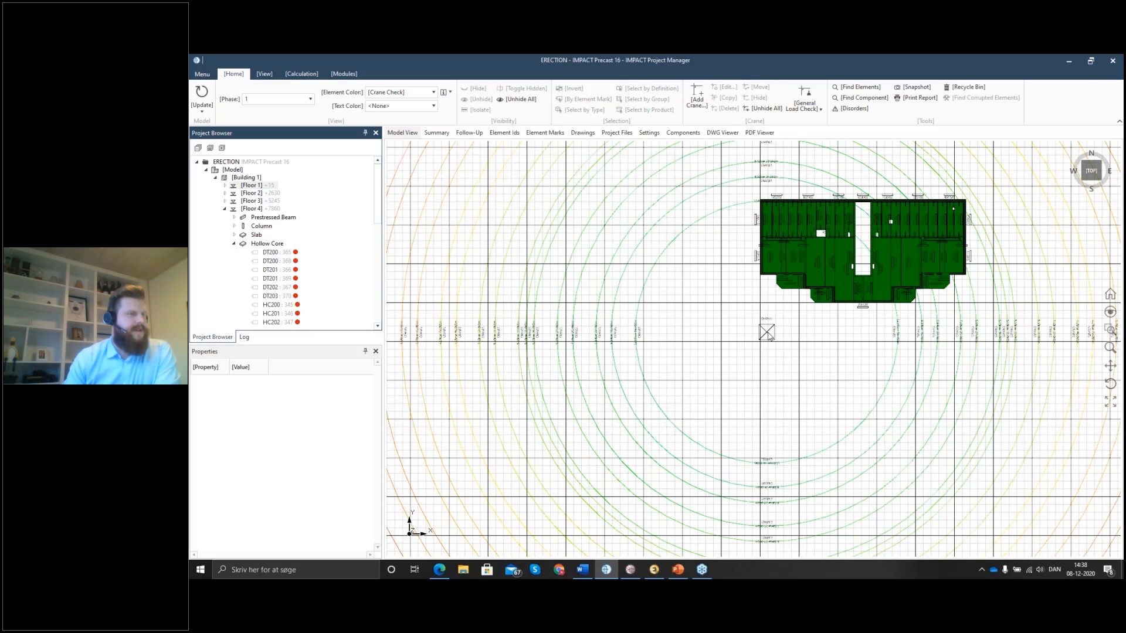
pyautogui.click(768, 335)
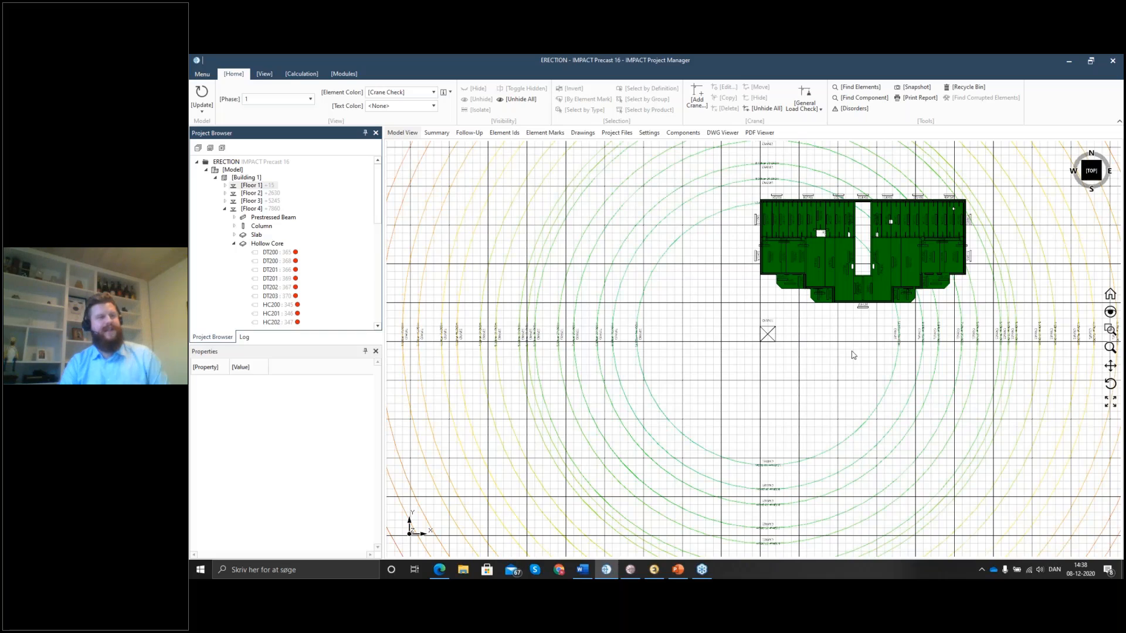
pyautogui.click(807, 94)
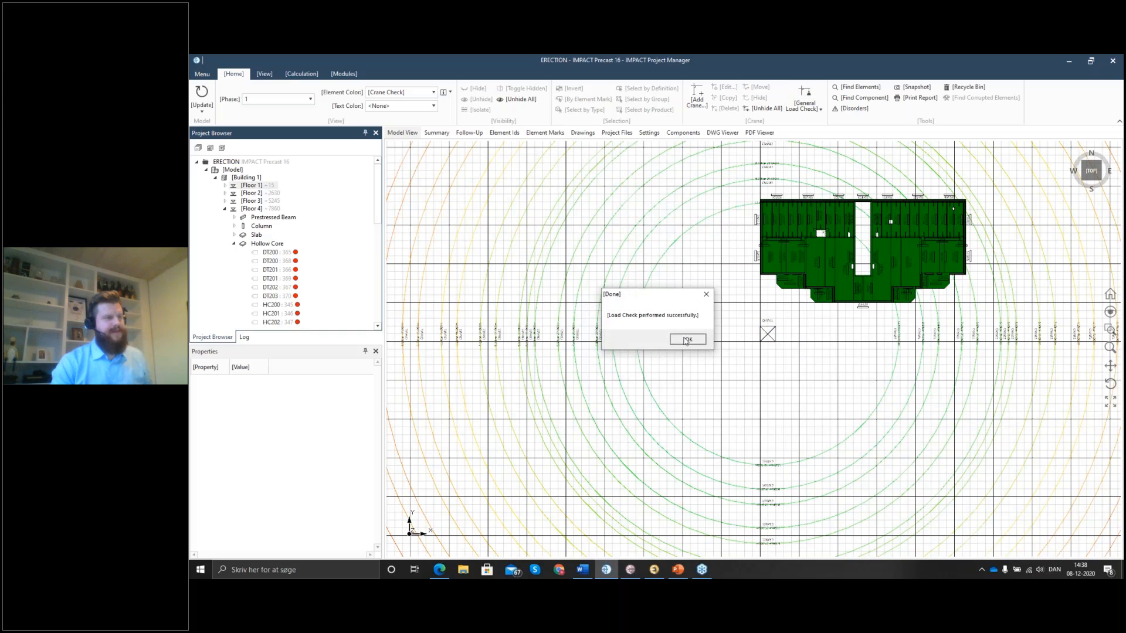
pyautogui.click(686, 339)
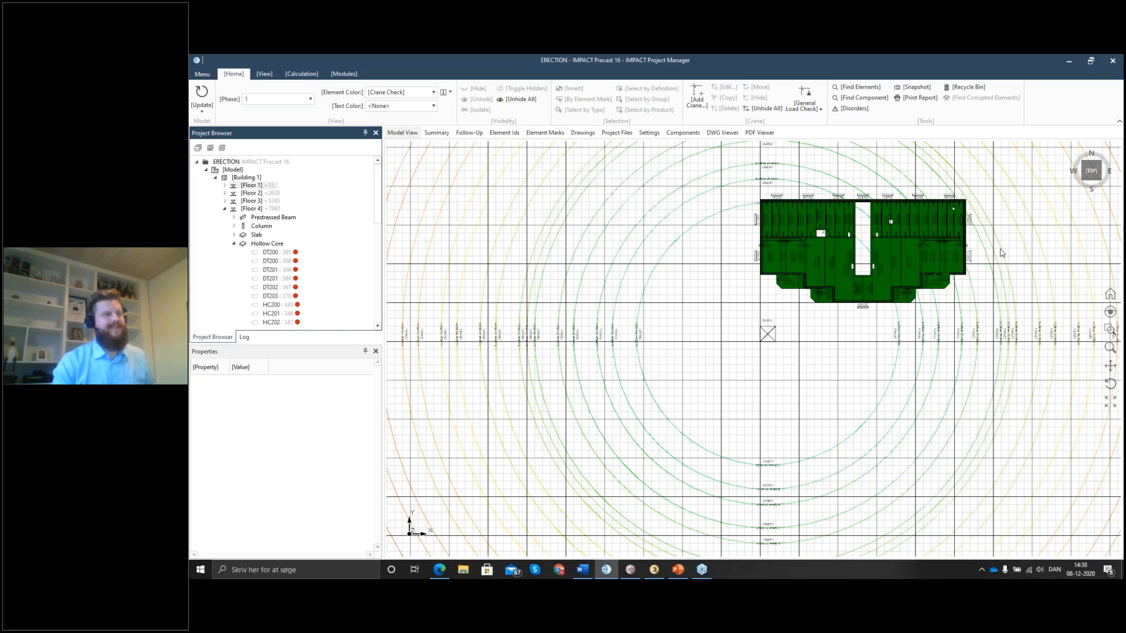
# List the Sandwich elements of floor 1 in the project structure and examine their crane check status.
pyautogui.moveTo(964, 256); pyautogui.dragTo(894, 286, button='middle')
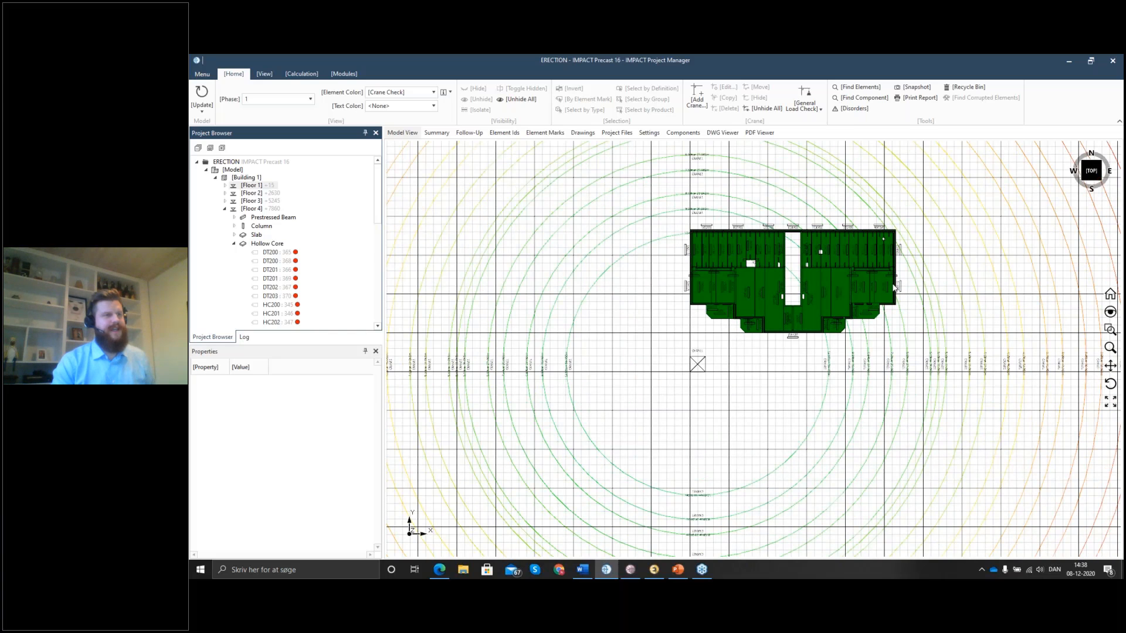
pyautogui.click(1109, 293)
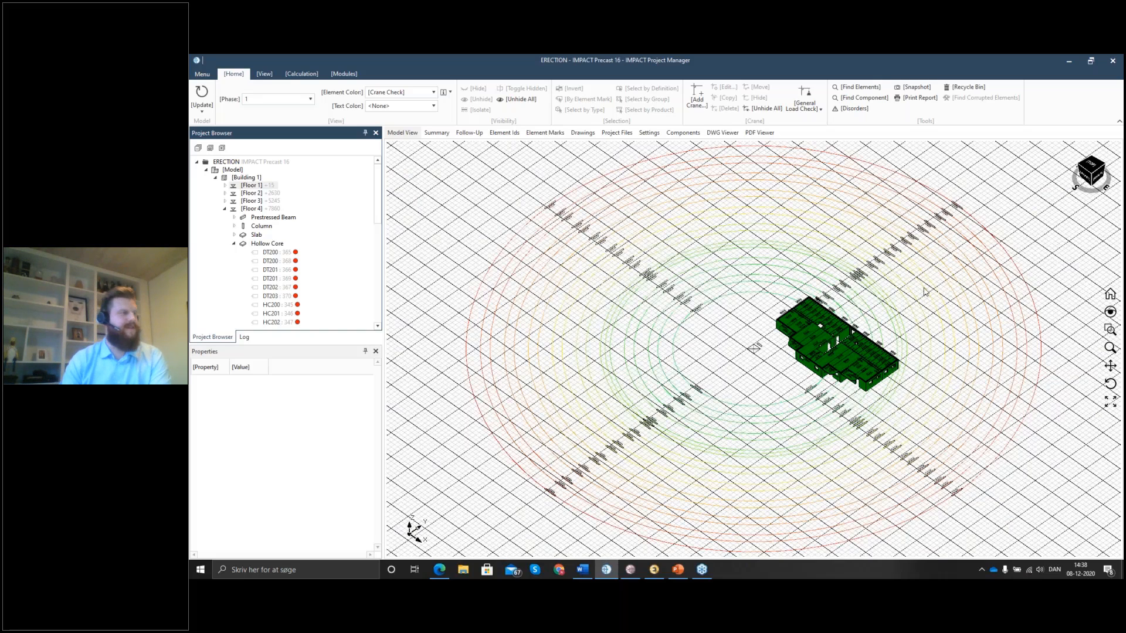
pyautogui.click(234, 244)
pyautogui.doubleClick(234, 186)
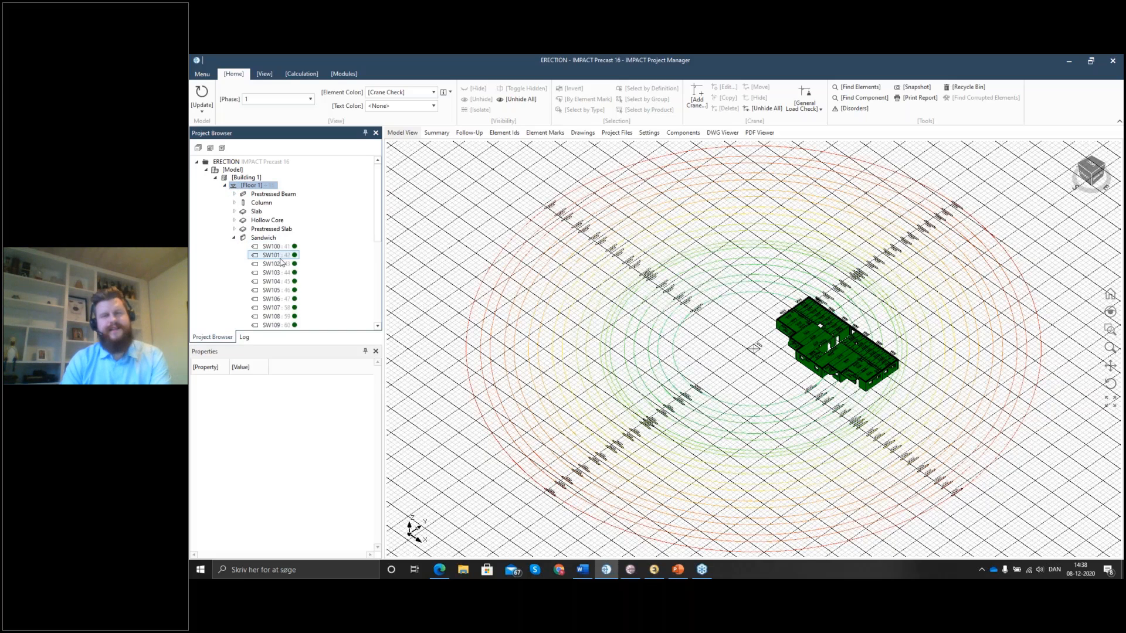
pyautogui.moveTo(381, 226)
pyautogui.mouseDown()
pyautogui.moveTo(380, 283)
pyautogui.moveTo(381, 229)
pyautogui.mouseUp()
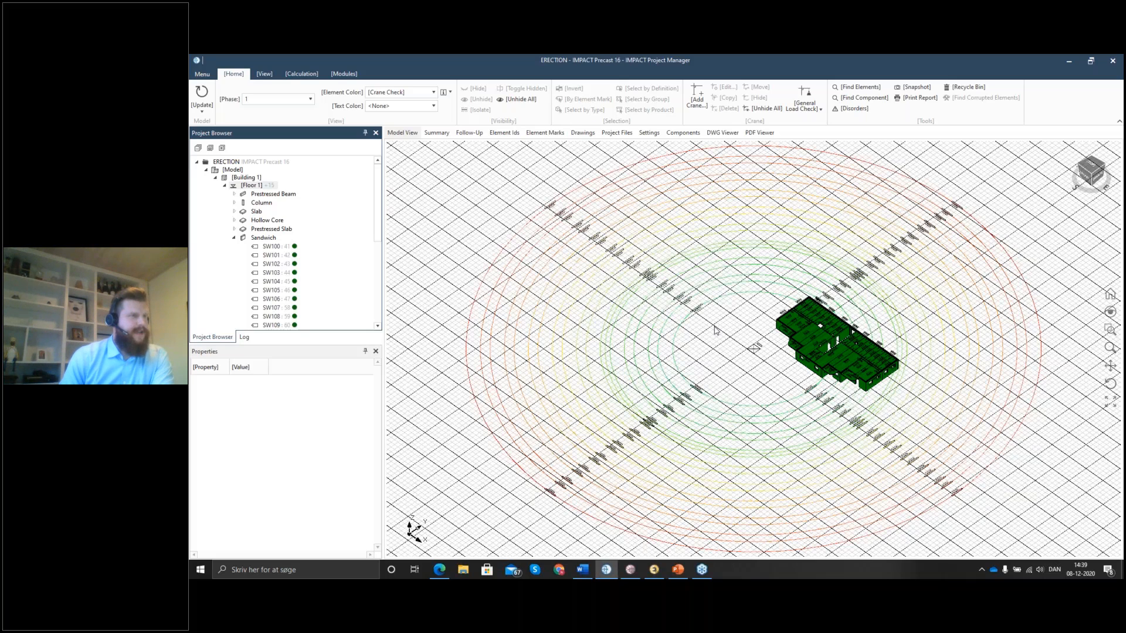
# Restrict CRANE1's working range to a start angle of 0 and an end angle of 90.
pyautogui.click(753, 350)
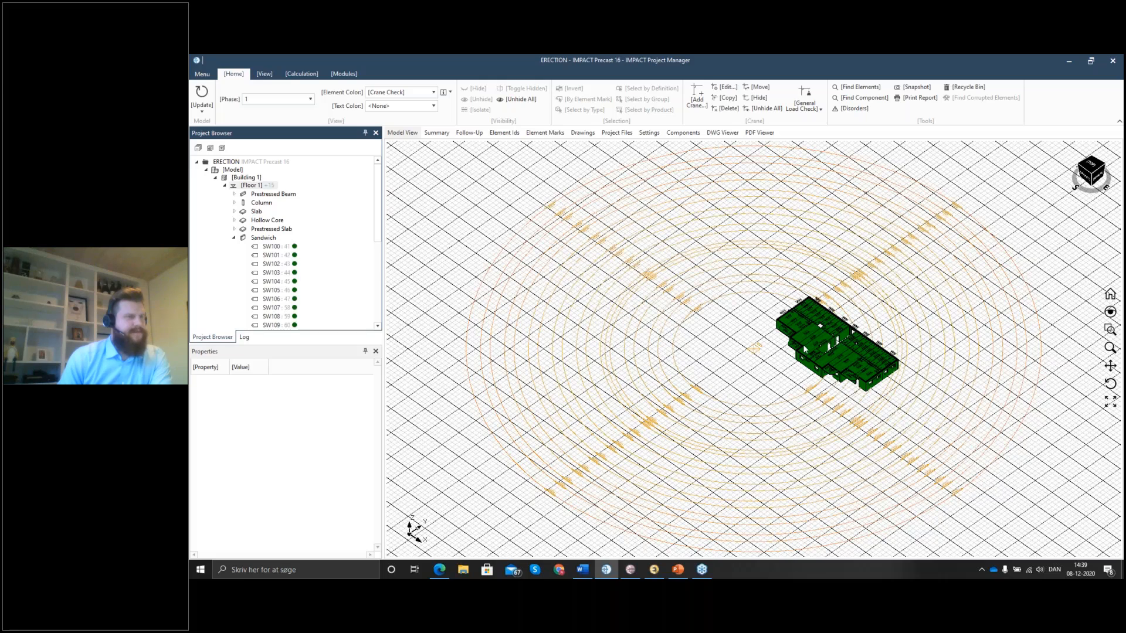
pyautogui.press('Escape')
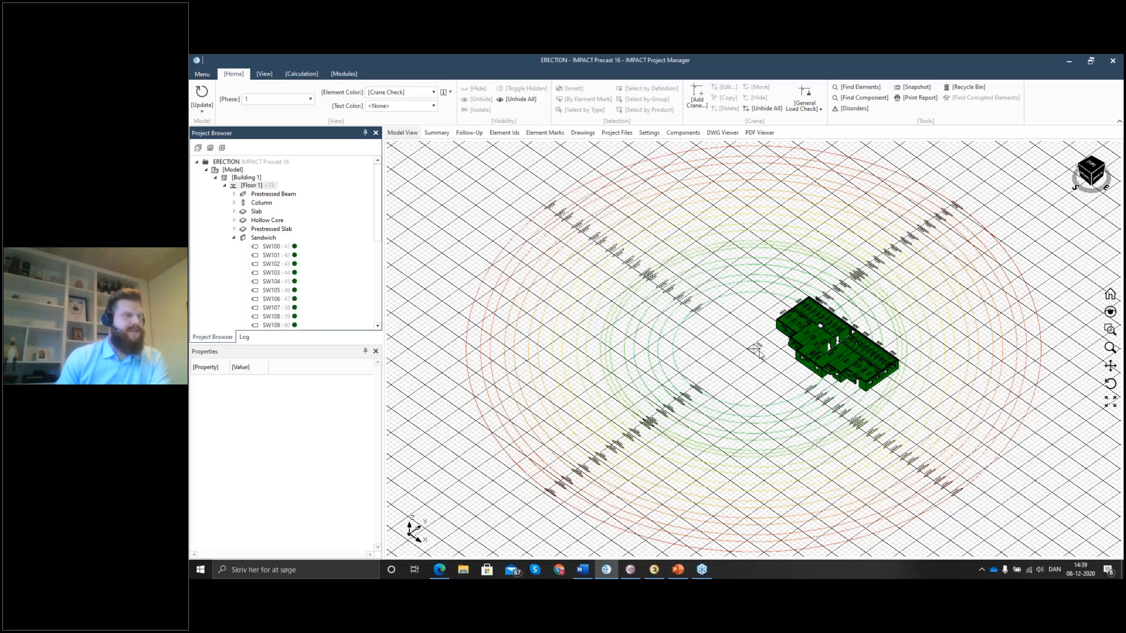
pyautogui.doubleClick(757, 352)
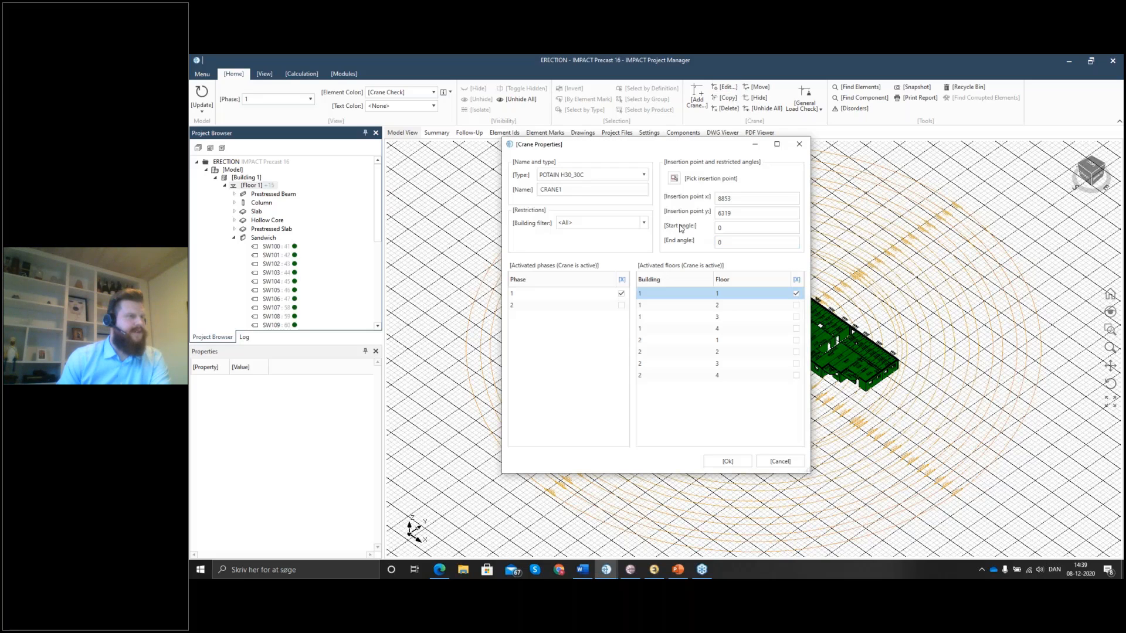
pyautogui.click(745, 228)
pyautogui.press('Tab')
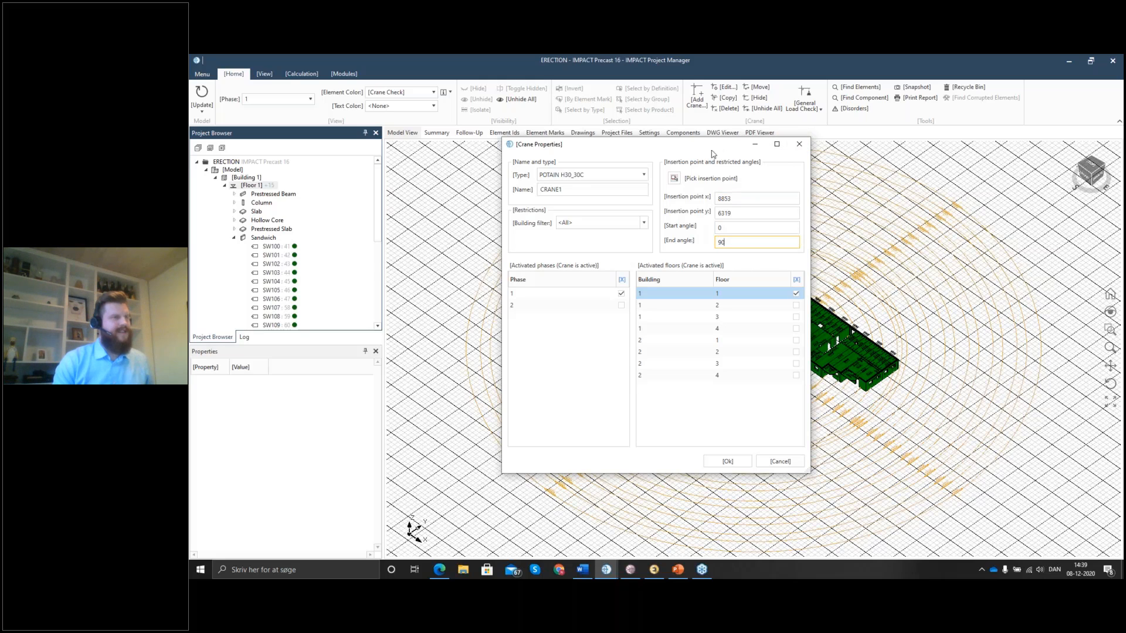
pyautogui.moveTo(682, 143); pyautogui.dragTo(472, 112)
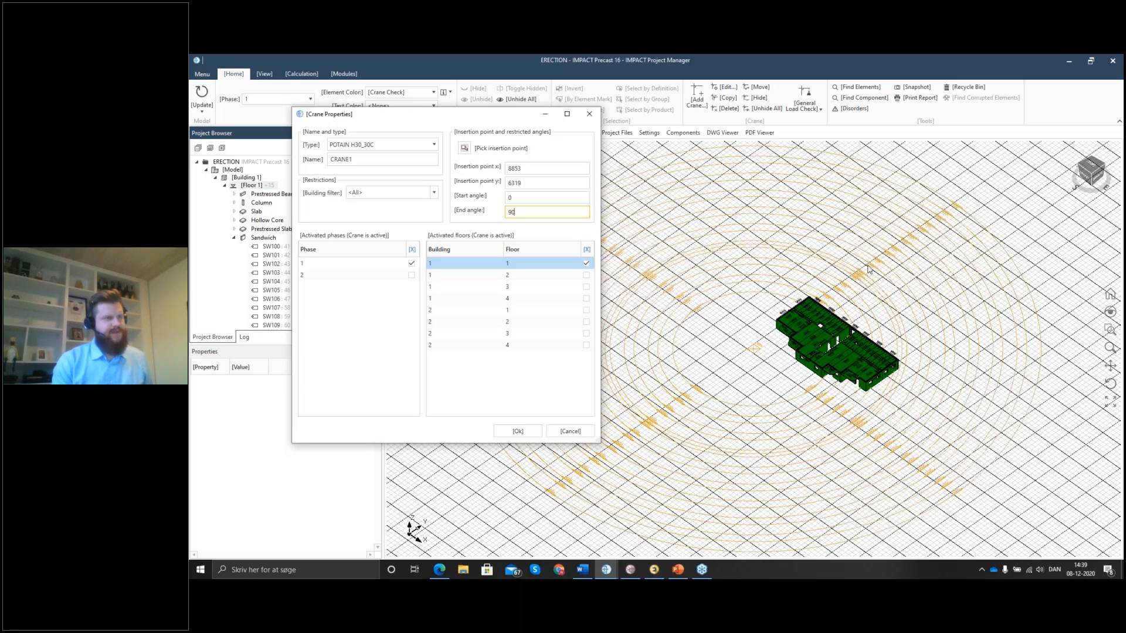
pyautogui.click(568, 429)
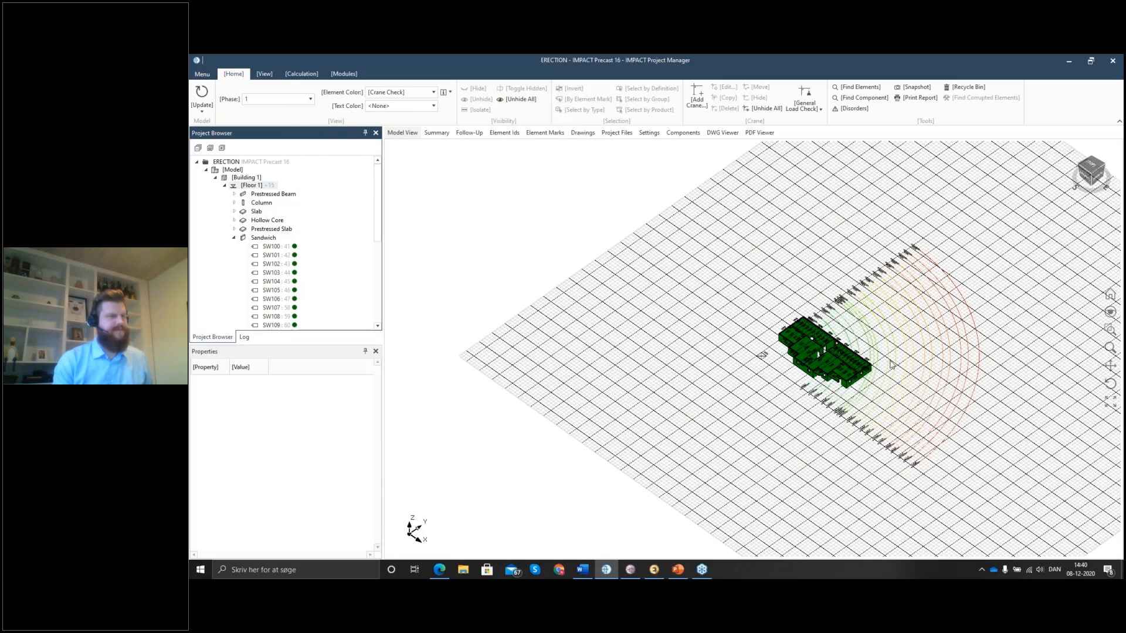
# Run the general load check on the model with CRANE1's restricted working range.
pyautogui.click(1091, 168)
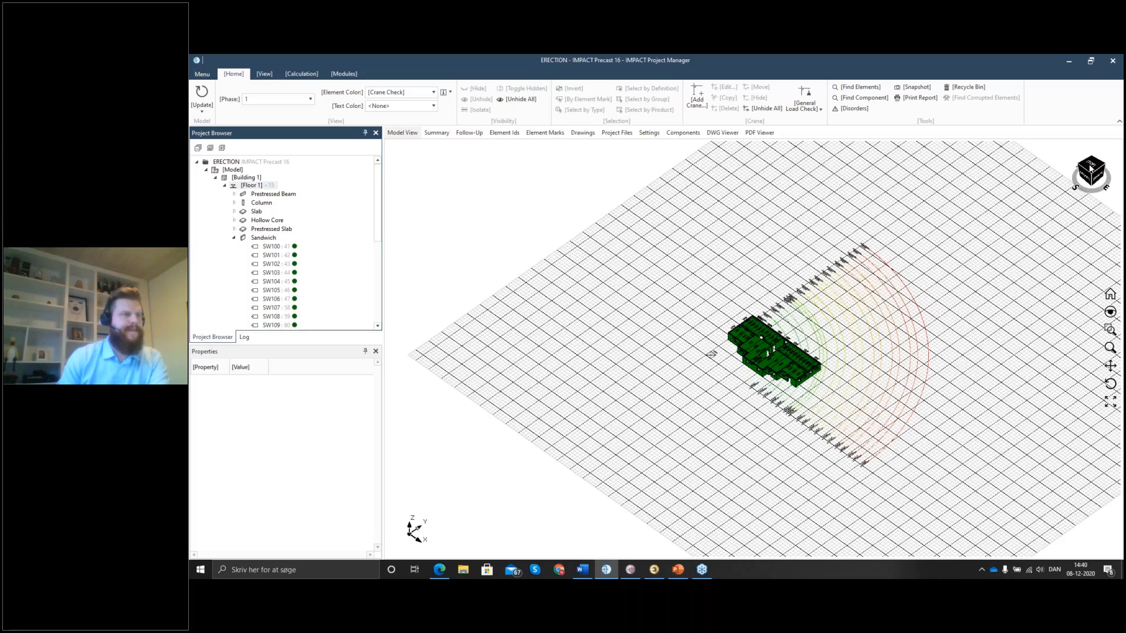
pyautogui.scroll(5, 706, 388)
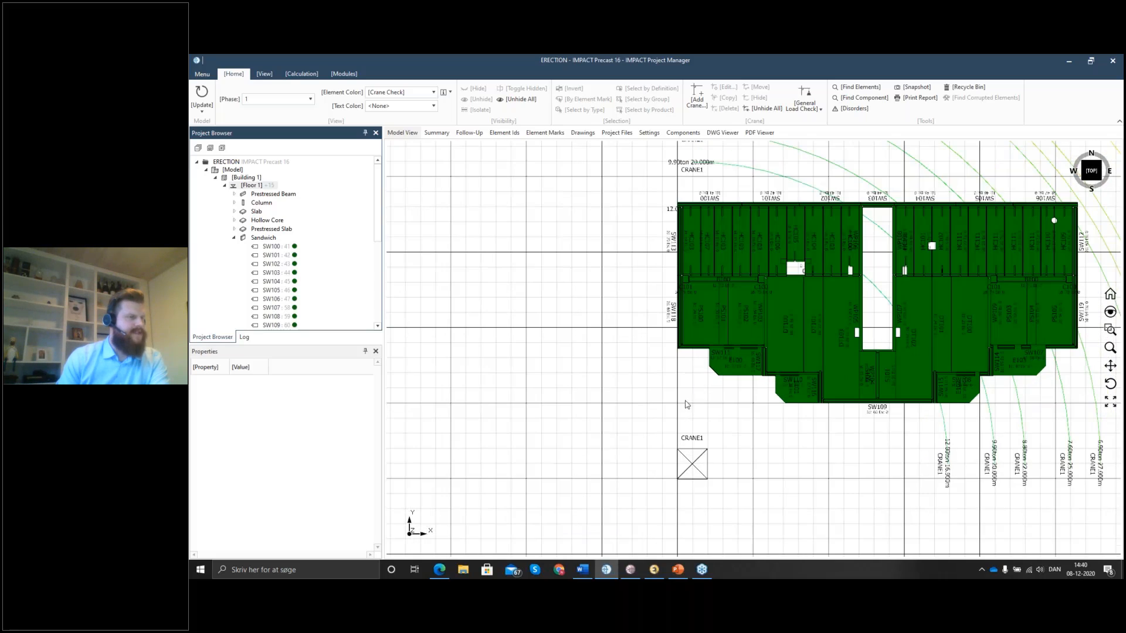
pyautogui.scroll(6, 668, 486)
pyautogui.scroll(2, 689, 365)
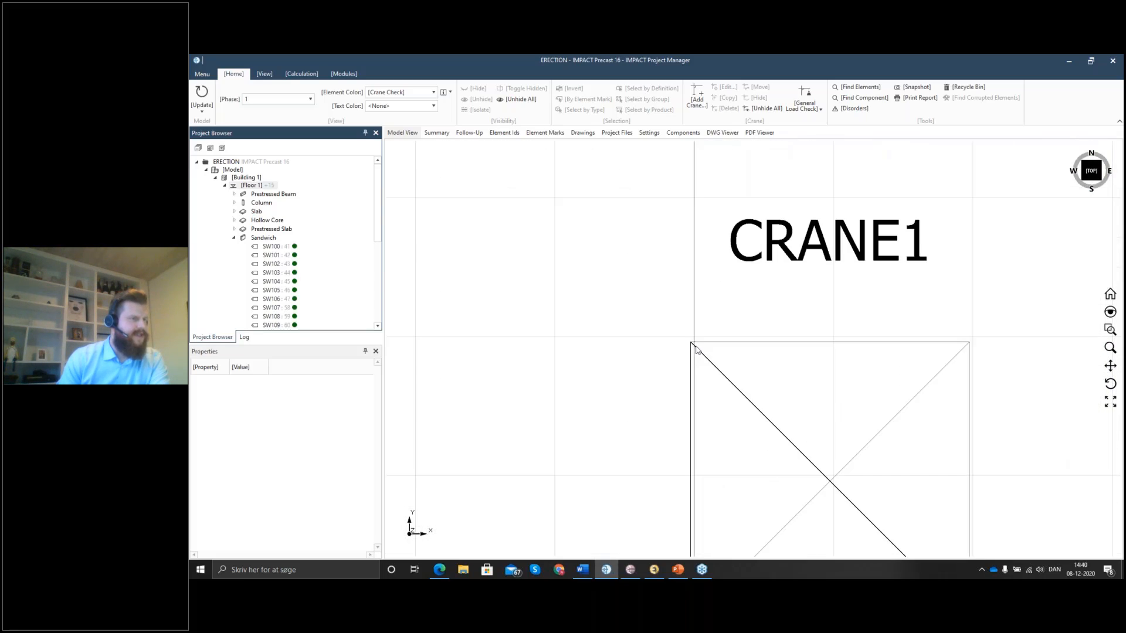
pyautogui.scroll(-8, 693, 343)
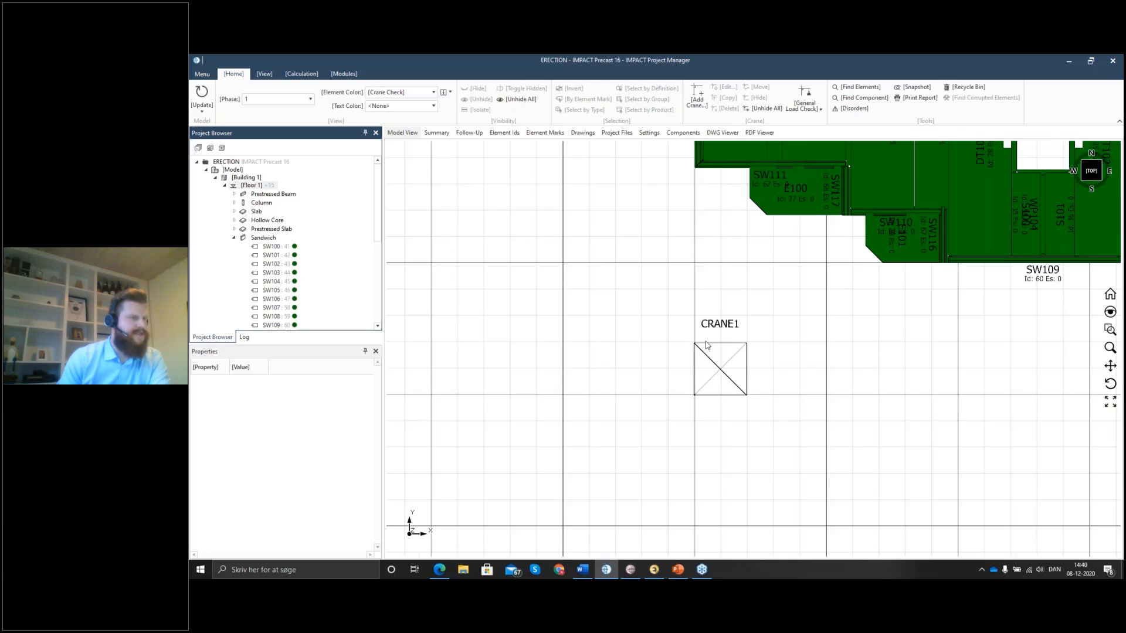
pyautogui.moveTo(702, 241); pyautogui.dragTo(667, 288, button='middle')
pyautogui.click(804, 100)
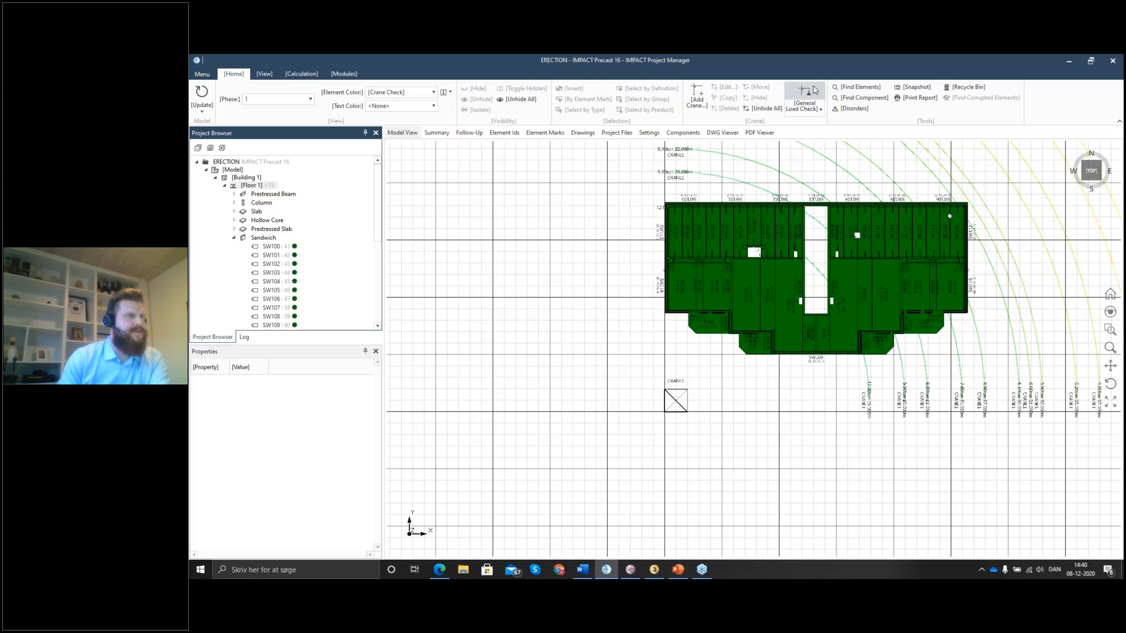
pyautogui.click(687, 339)
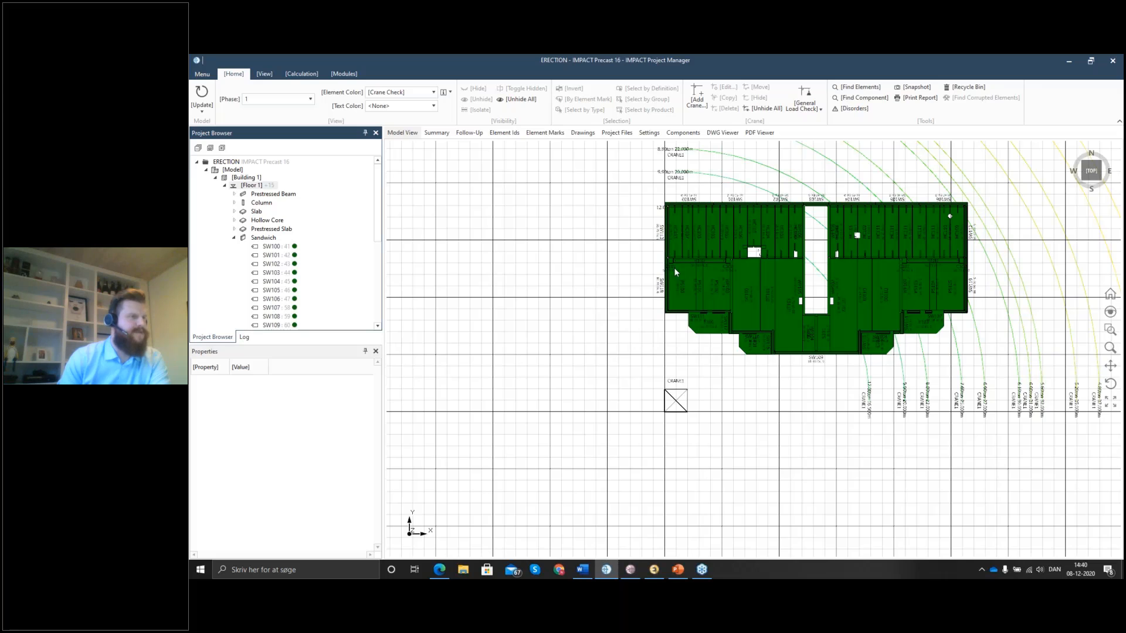
# Show only the Sandwich elements of floor 1 in an isometric view with CRANE1's load rings.
pyautogui.scroll(-3, 687, 309)
pyautogui.moveTo(726, 301); pyautogui.dragTo(680, 405, button='middle')
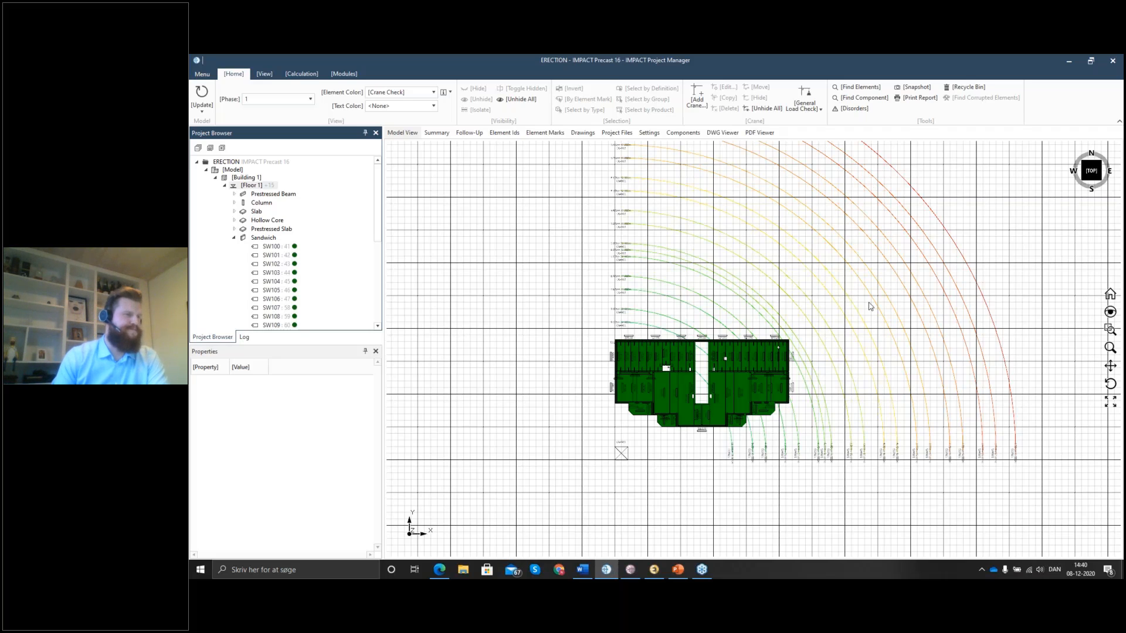
pyautogui.moveTo(857, 366); pyautogui.dragTo(809, 335, button='middle')
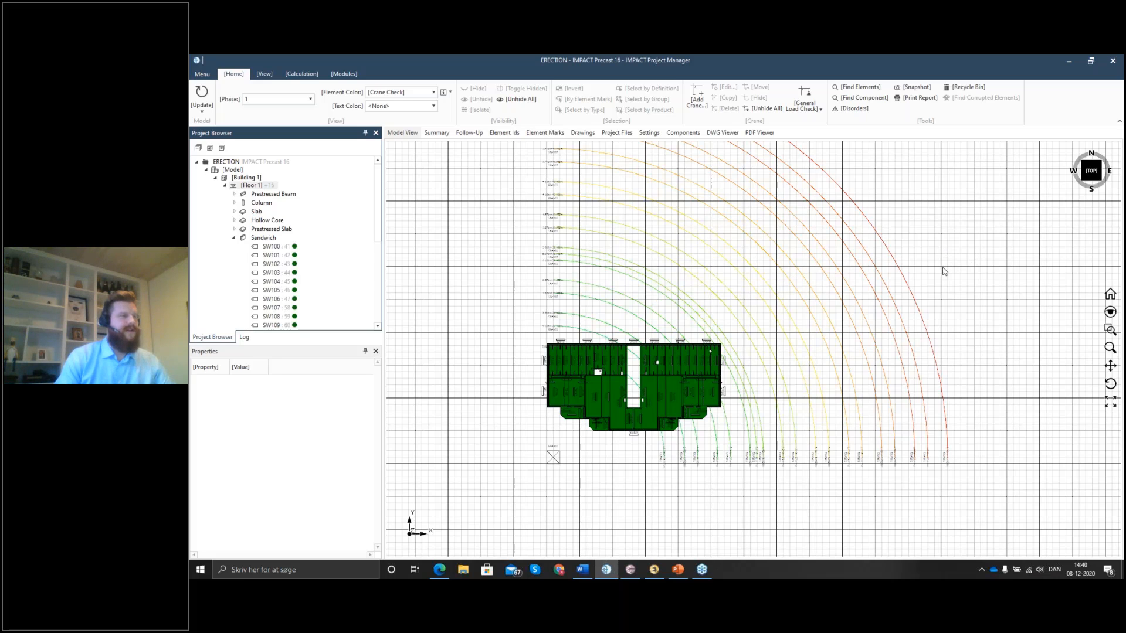
pyautogui.click(1100, 179)
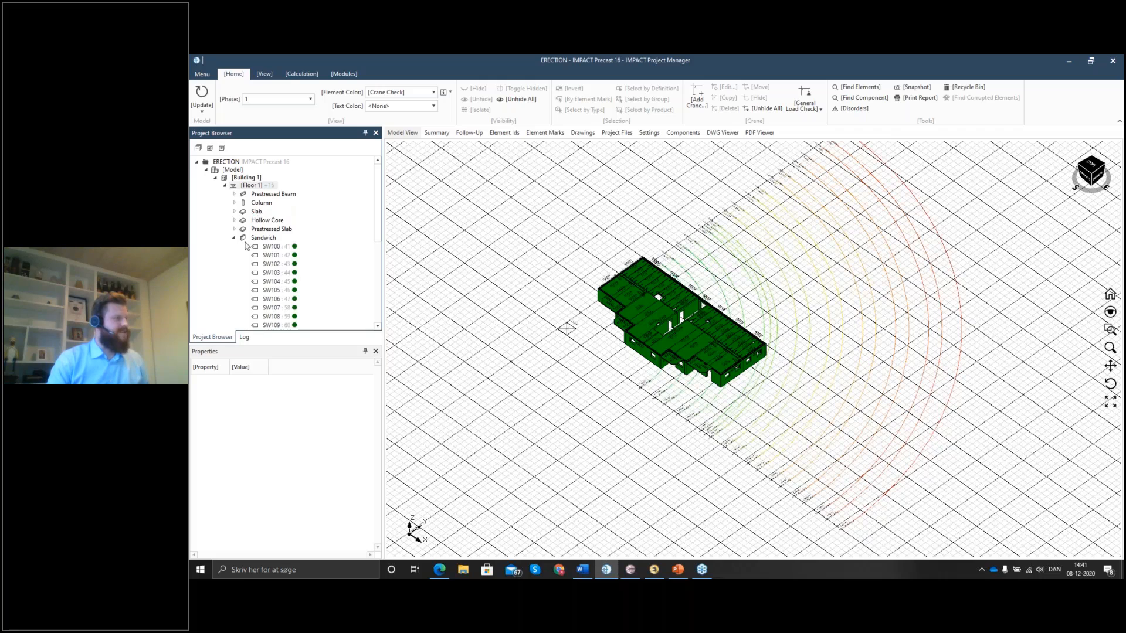
pyautogui.click(262, 238)
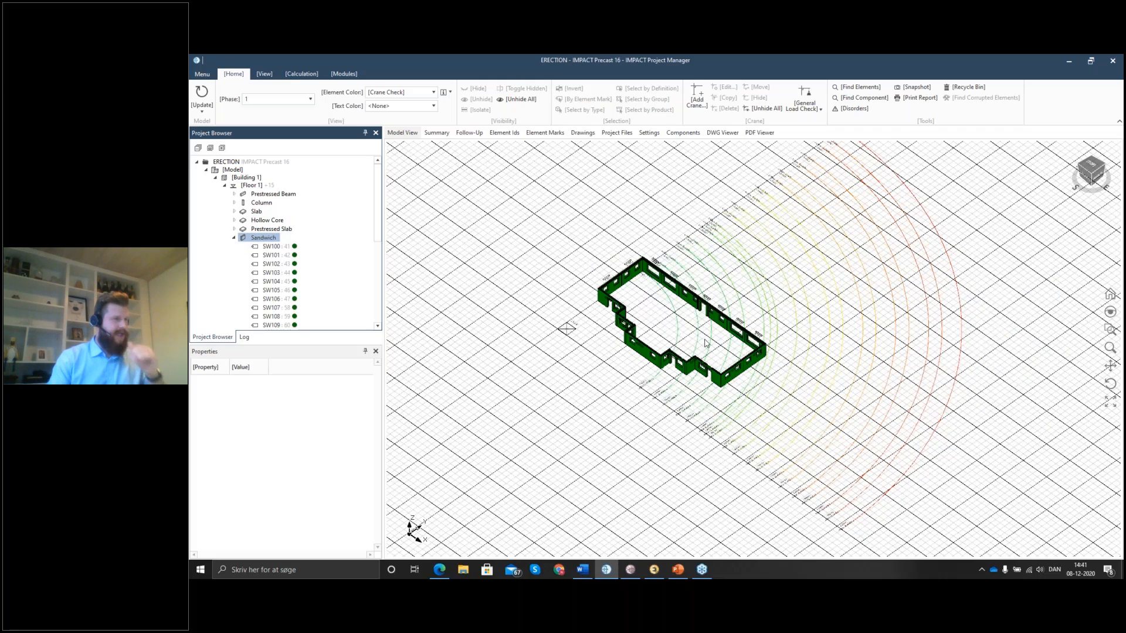
# Start the erection-order selection of floor 1 Sandwich elements with SW112, SW106, SW105, SW104 and SW103.
pyautogui.scroll(2, 705, 343)
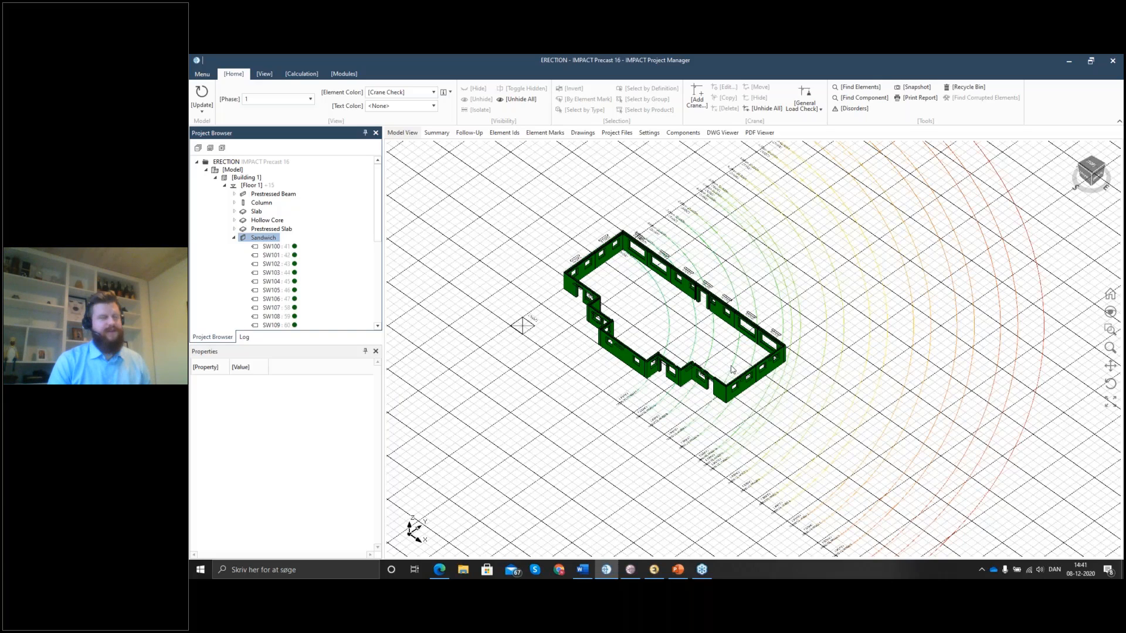
pyautogui.moveTo(759, 360); pyautogui.dragTo(741, 351, button='middle')
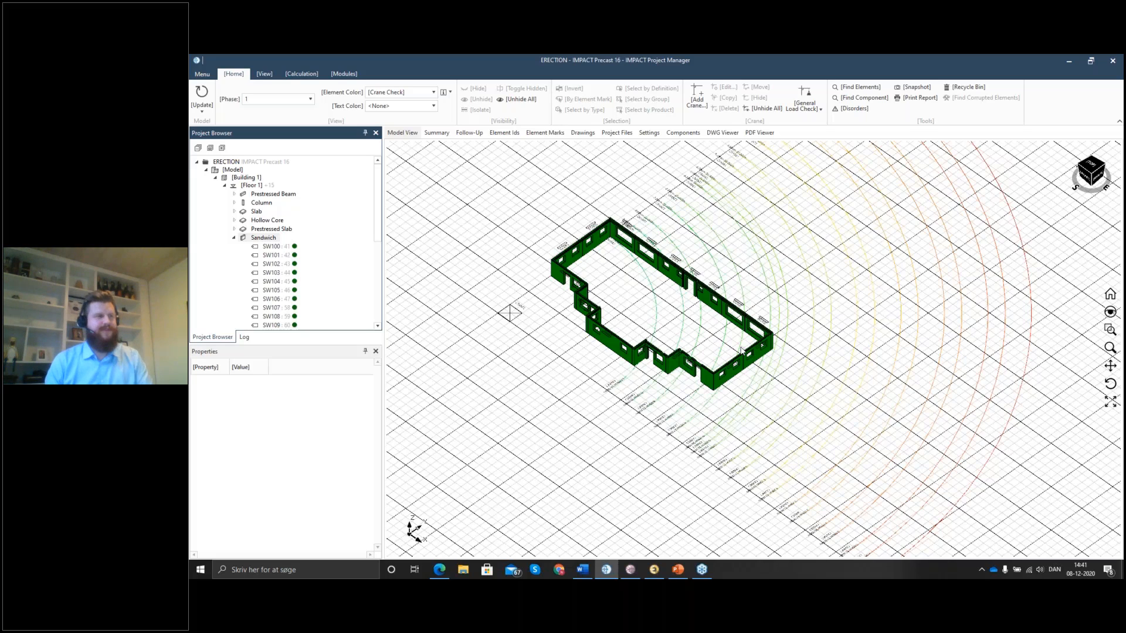
pyautogui.moveTo(759, 354)
pyautogui.mouseDown(button='middle')
pyautogui.moveTo(725, 338)
pyautogui.moveTo(753, 364)
pyautogui.mouseUp(button='middle')
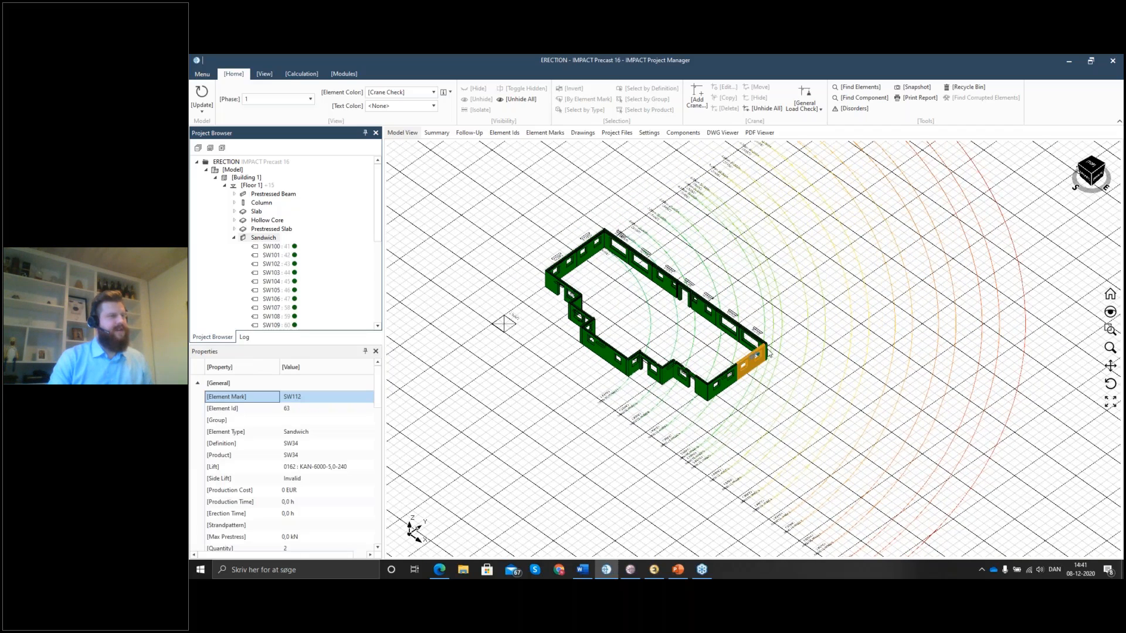
pyautogui.moveTo(750, 354); pyautogui.dragTo(793, 368, button='middle')
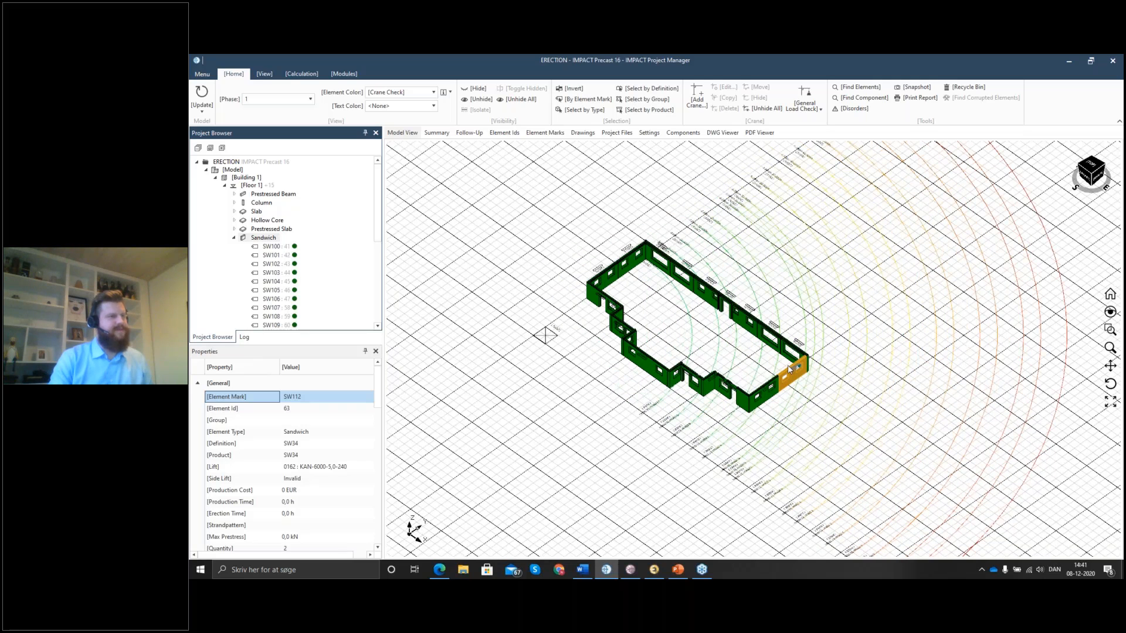
pyautogui.keyDown('ctrl'); pyautogui.click(778, 350); pyautogui.keyUp('ctrl')
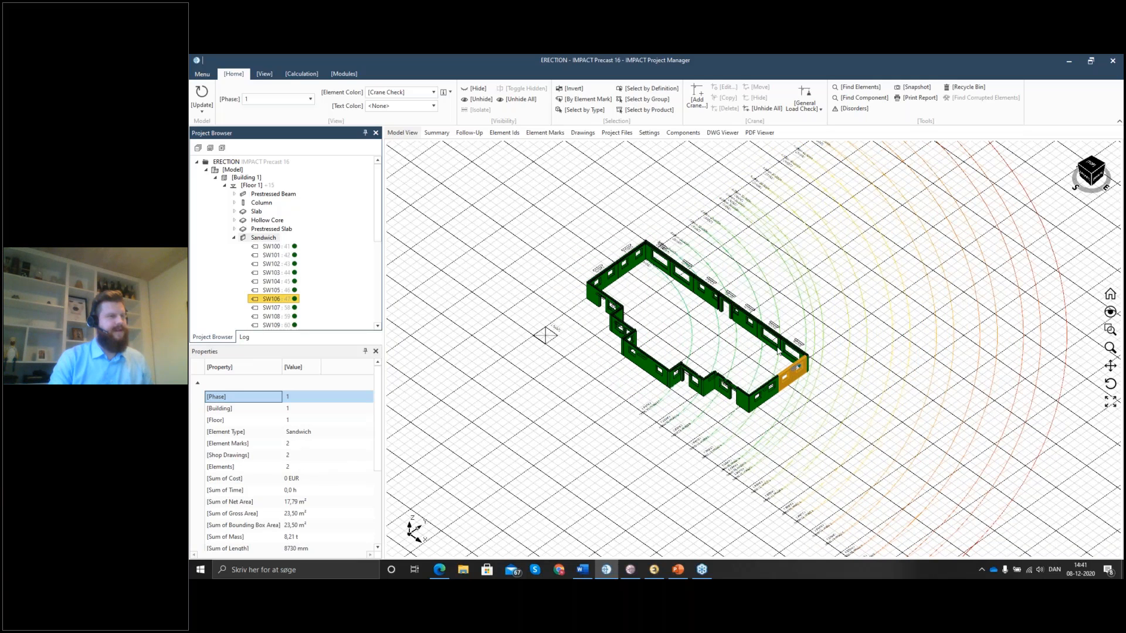
pyautogui.keyDown('ctrl'); pyautogui.click(753, 335); pyautogui.keyUp('ctrl')
pyautogui.keyDown('ctrl'); pyautogui.click(736, 312); pyautogui.keyUp('ctrl')
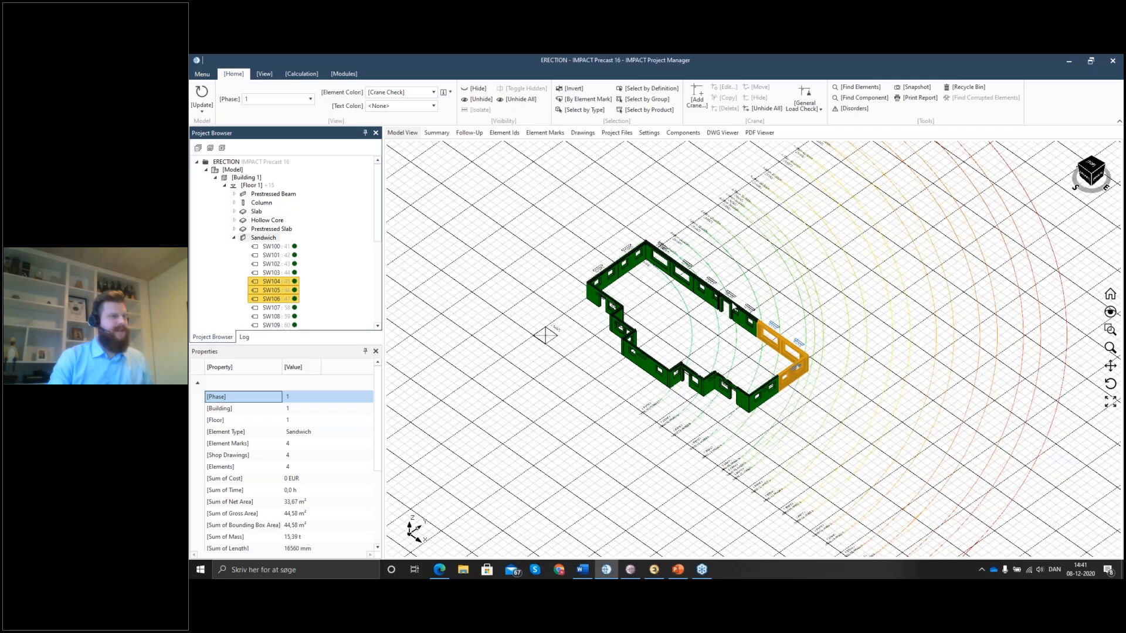
pyautogui.keyDown('ctrl'); pyautogui.click(726, 300); pyautogui.keyUp('ctrl')
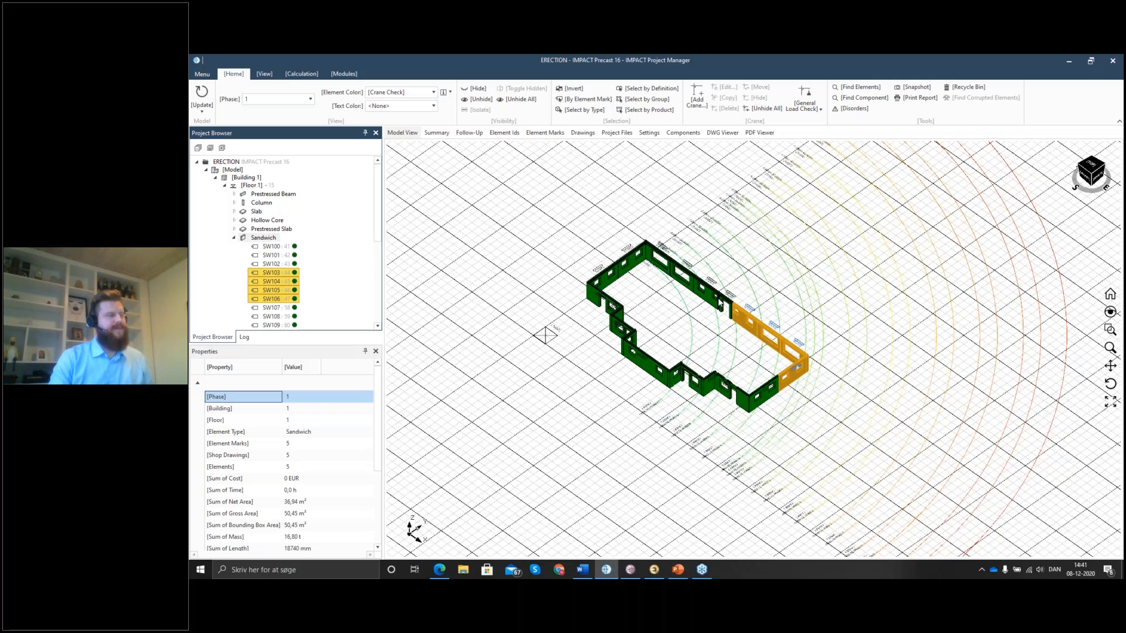
# Extend the selection element by element around the building outline, from SW102 to SW119, until all floor 1 Sandwich elements are included.
pyautogui.scroll(2, 749, 312)
pyautogui.scroll(2, 749, 312)
pyautogui.moveTo(835, 328); pyautogui.dragTo(886, 317, button='middle')
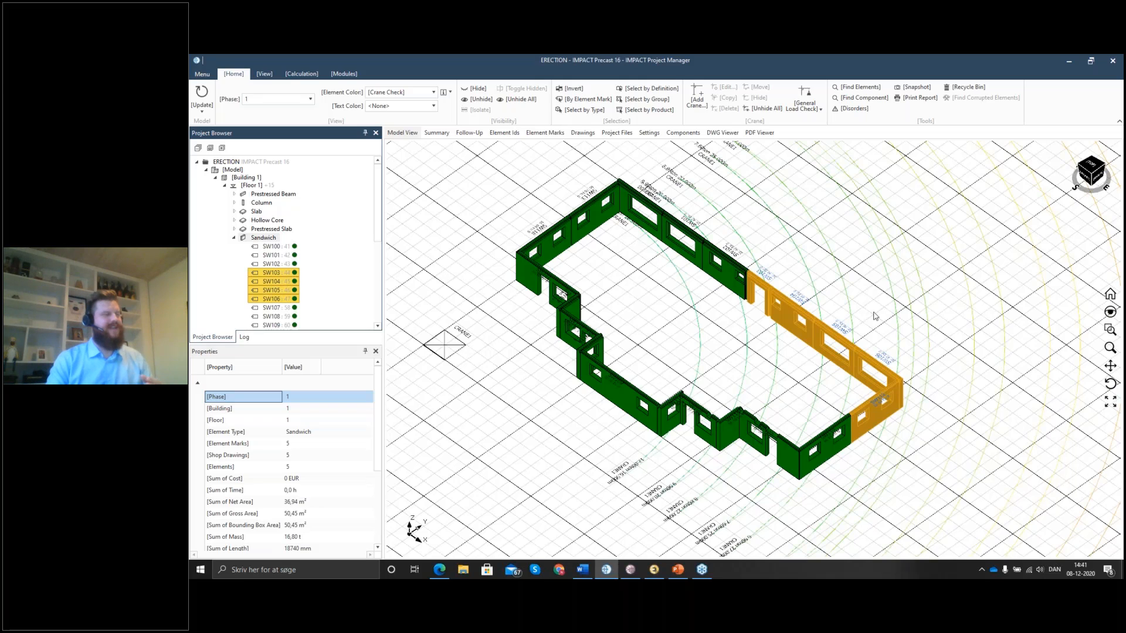
pyautogui.keyDown('ctrl'); pyautogui.click(689, 245); pyautogui.keyUp('ctrl')
pyautogui.keyDown('ctrl'); pyautogui.click(654, 212); pyautogui.keyUp('ctrl')
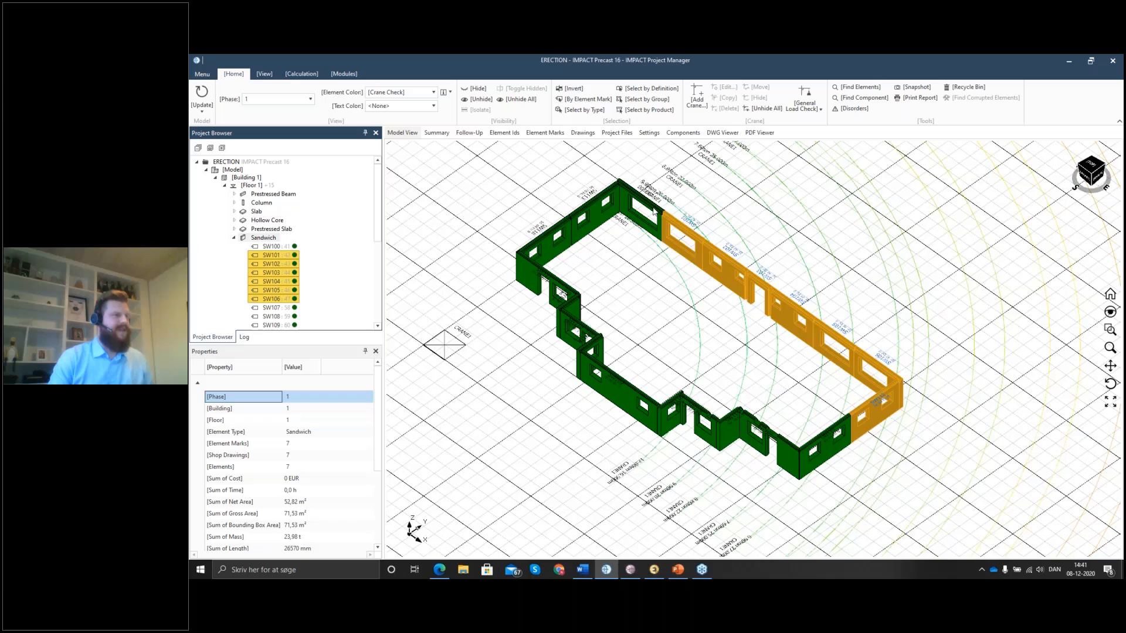
pyautogui.keyDown('ctrl'); pyautogui.click(579, 219); pyautogui.keyUp('ctrl')
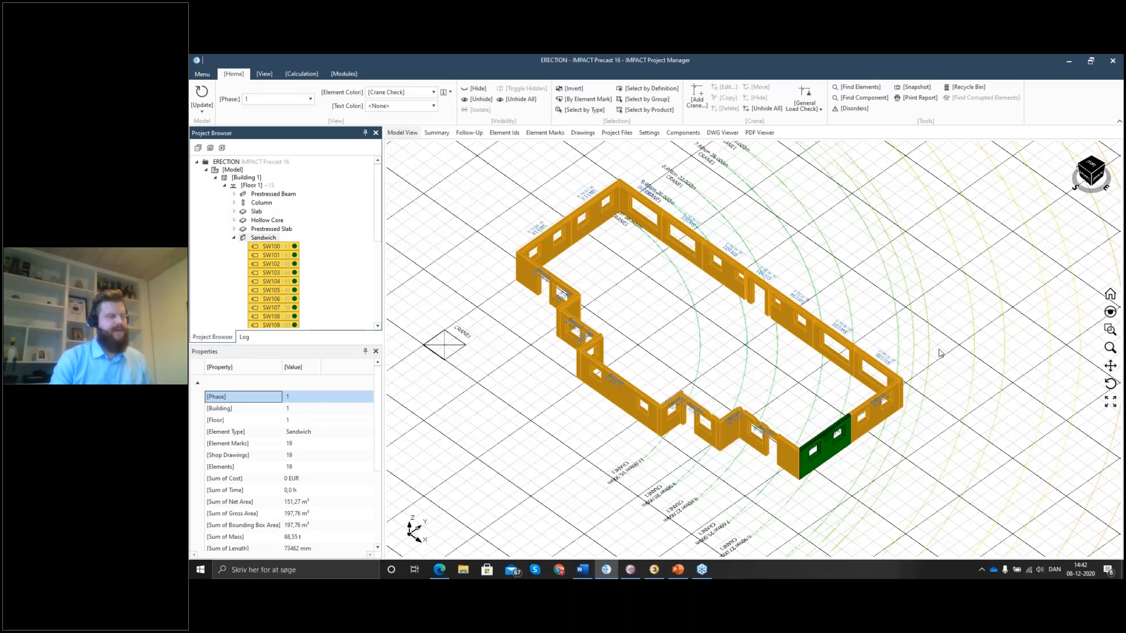
# Open the Erection Planning module and add the selected Sandwich elements in selection order from start number 1.
pyautogui.click(344, 73)
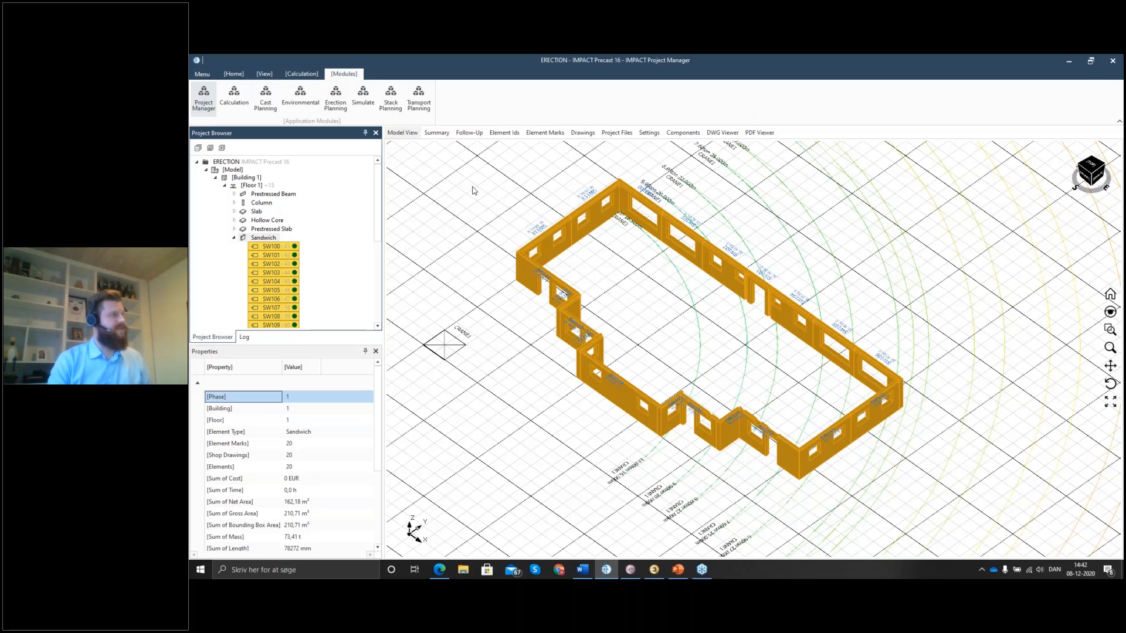
pyautogui.click(335, 98)
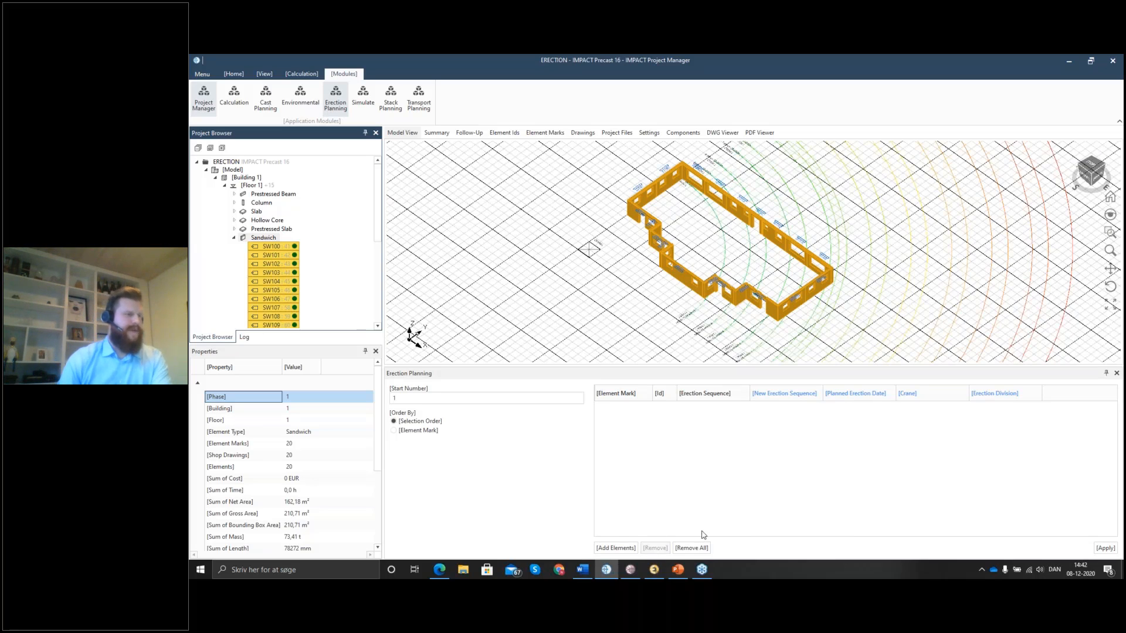
pyautogui.click(618, 549)
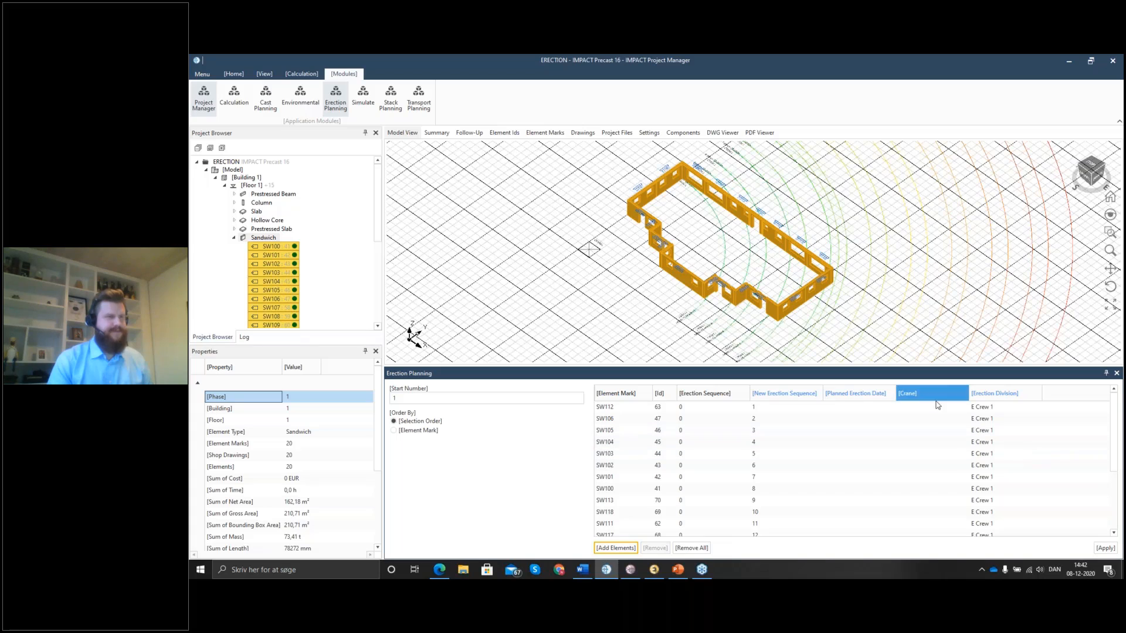
# Assign CRANE1 to all listed Sandwich elements and apply their erection planning.
pyautogui.click(906, 411)
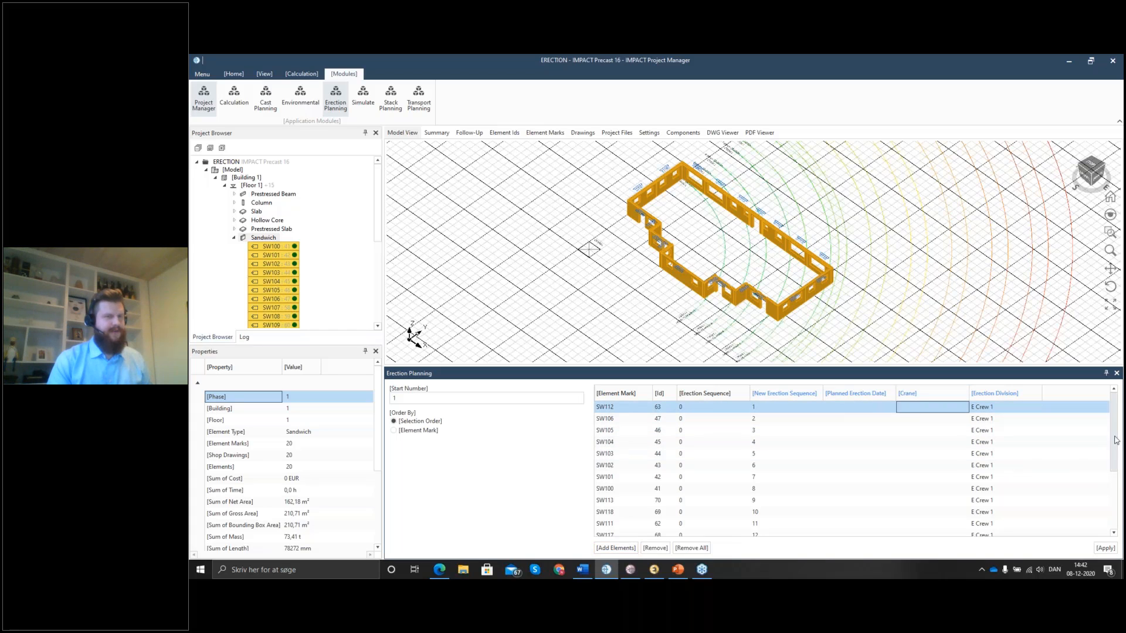
pyautogui.moveTo(1116, 441); pyautogui.dragTo(1116, 499)
pyautogui.click(1074, 530)
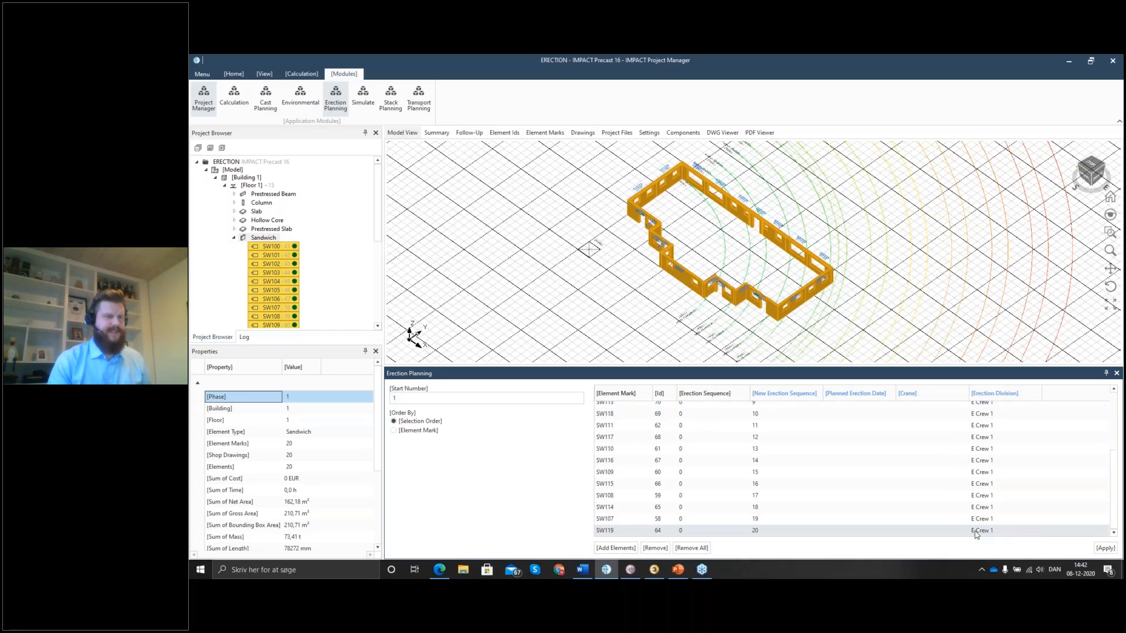
pyautogui.scroll(3, 938, 463)
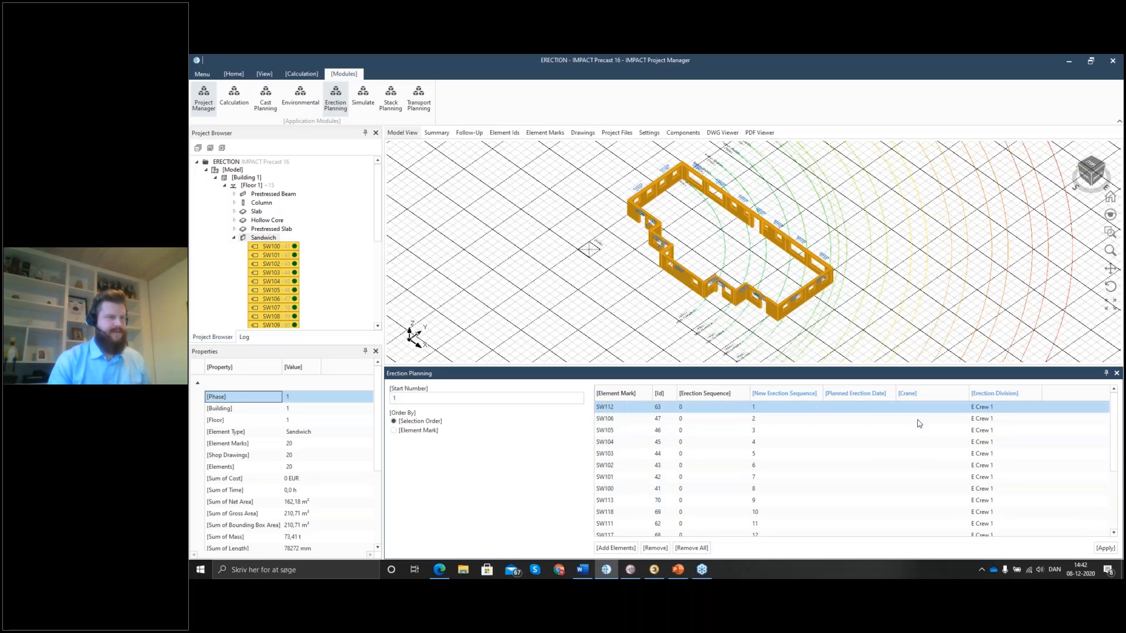
pyautogui.keyDown('shift'); pyautogui.click(919, 419); pyautogui.keyUp('shift')
pyautogui.rightClick(942, 424)
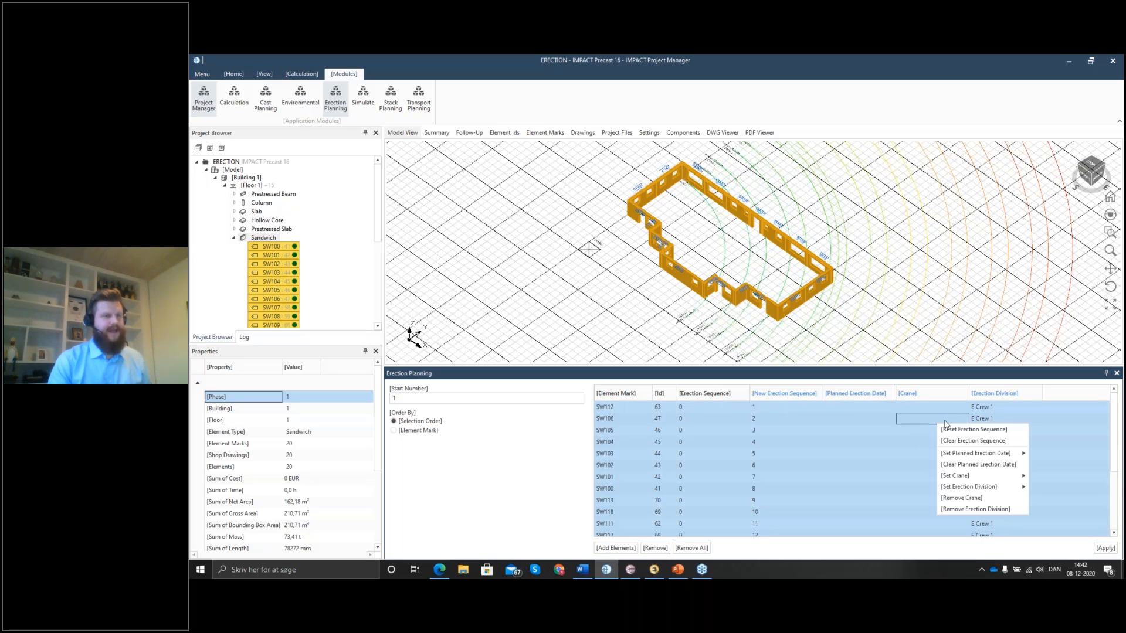
pyautogui.moveTo(954, 475)
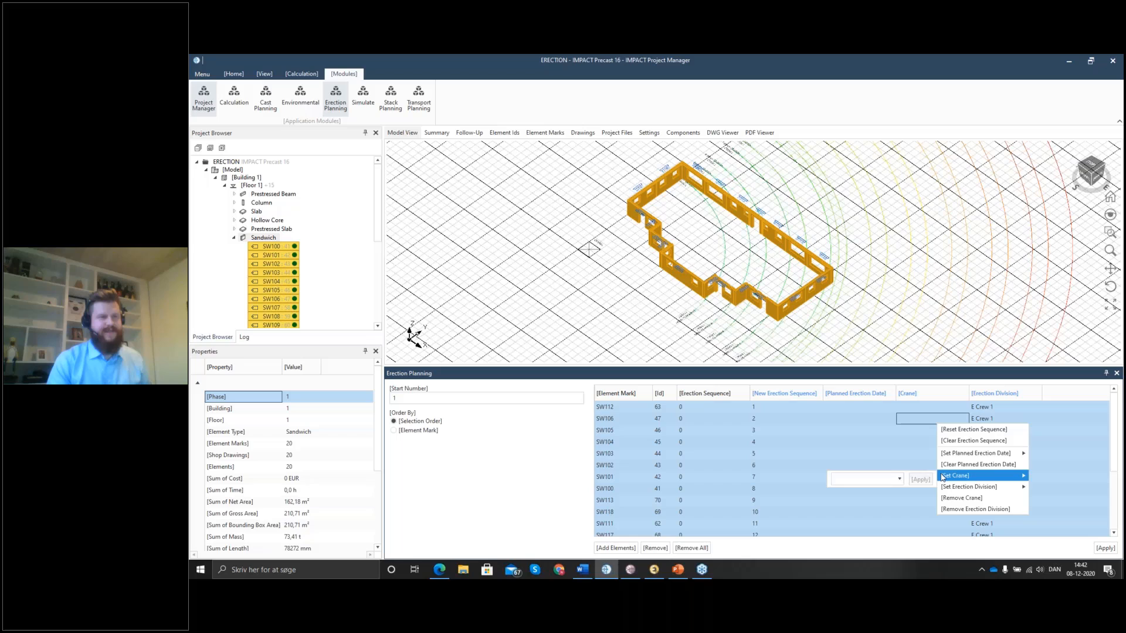
pyautogui.click(899, 479)
pyautogui.click(884, 495)
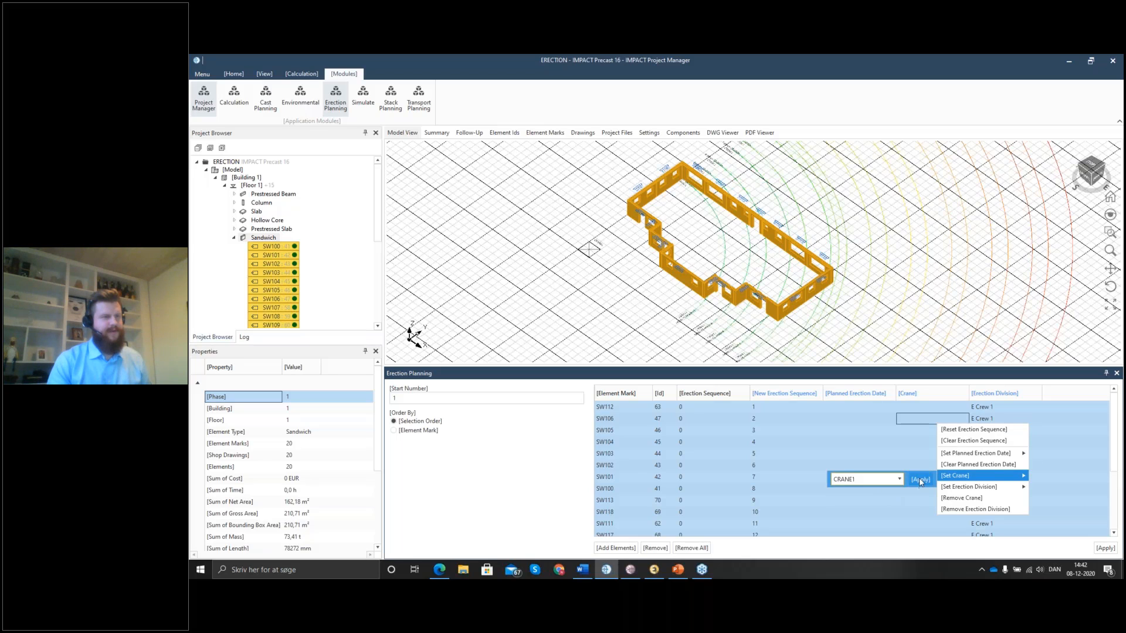
pyautogui.click(920, 480)
pyautogui.click(886, 442)
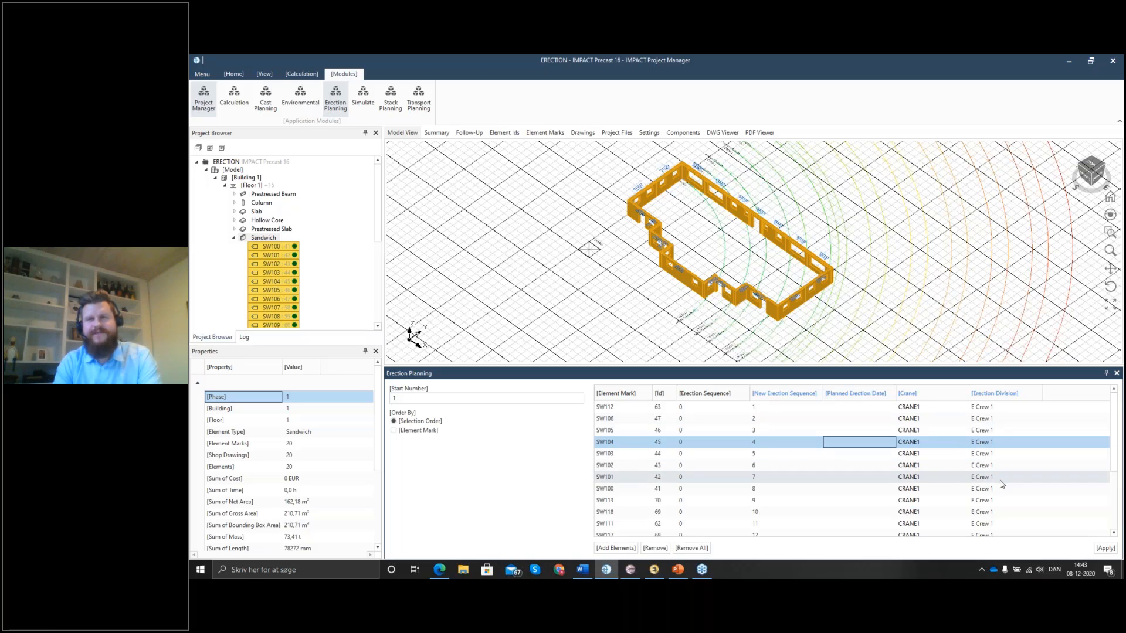
pyautogui.click(1105, 548)
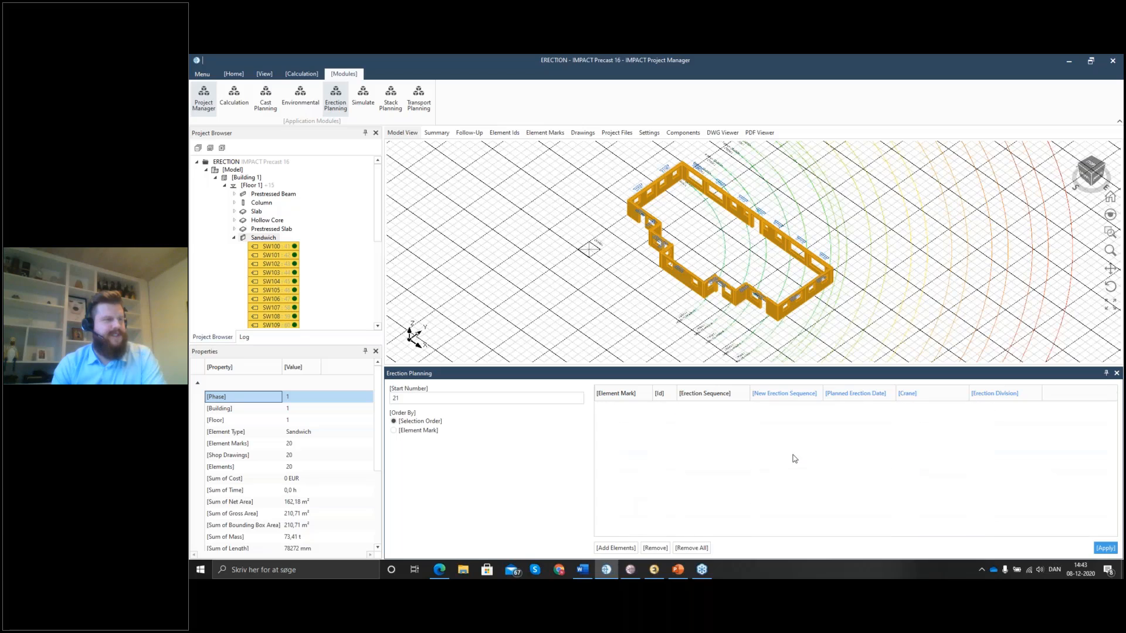
# Clear the Sandwich selection and show only the Wall elements of floor 1 in the model view.
pyautogui.click(234, 237)
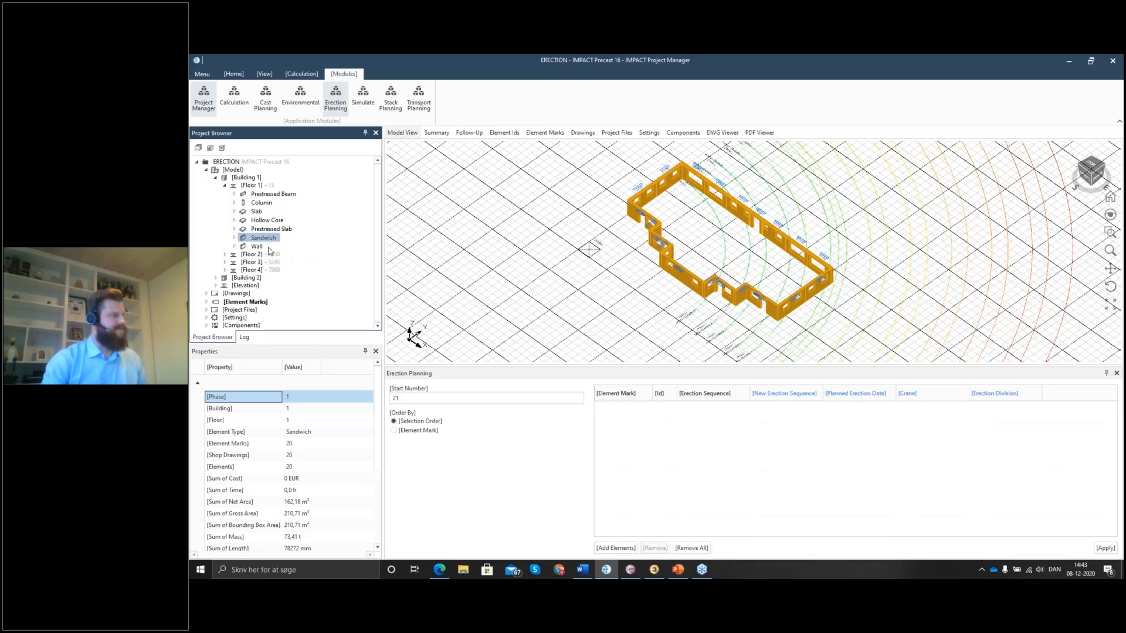
pyautogui.click(251, 247)
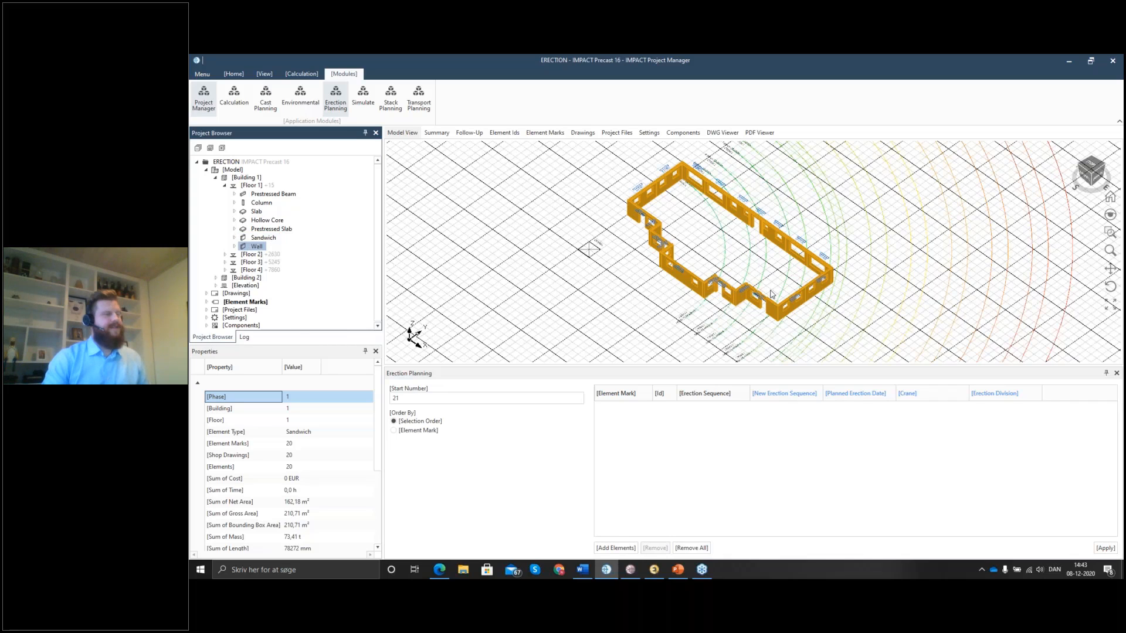
pyautogui.press('Escape')
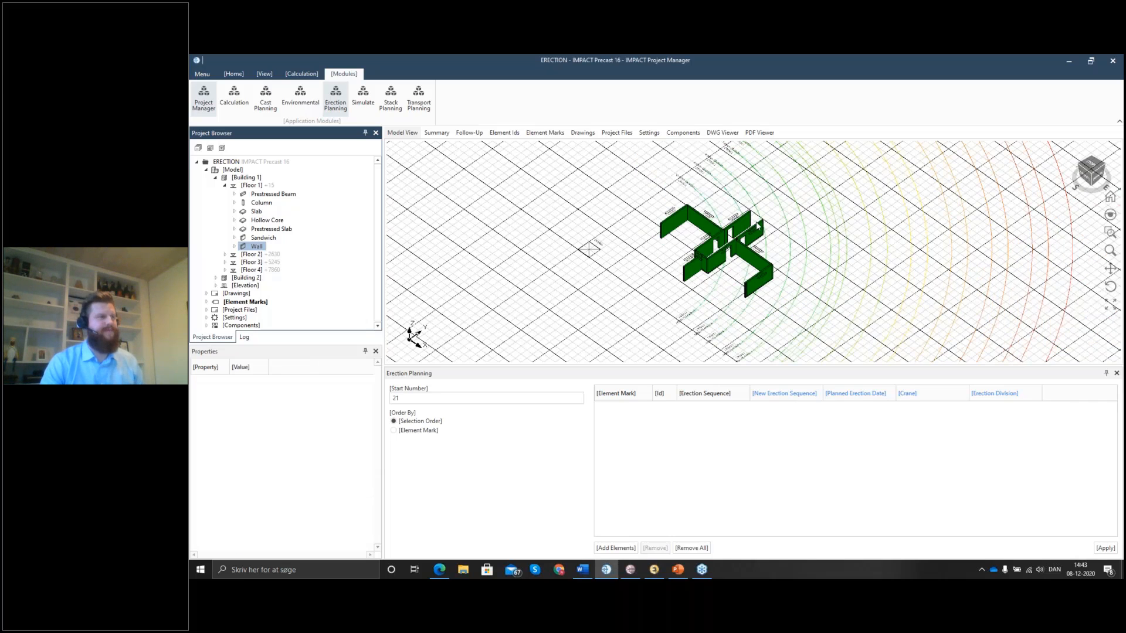
# Select the floor 1 Wall elements in erection order from WP109 to WP103, add them to the erection planning from number 21 and apply it.
pyautogui.scroll(2, 757, 224)
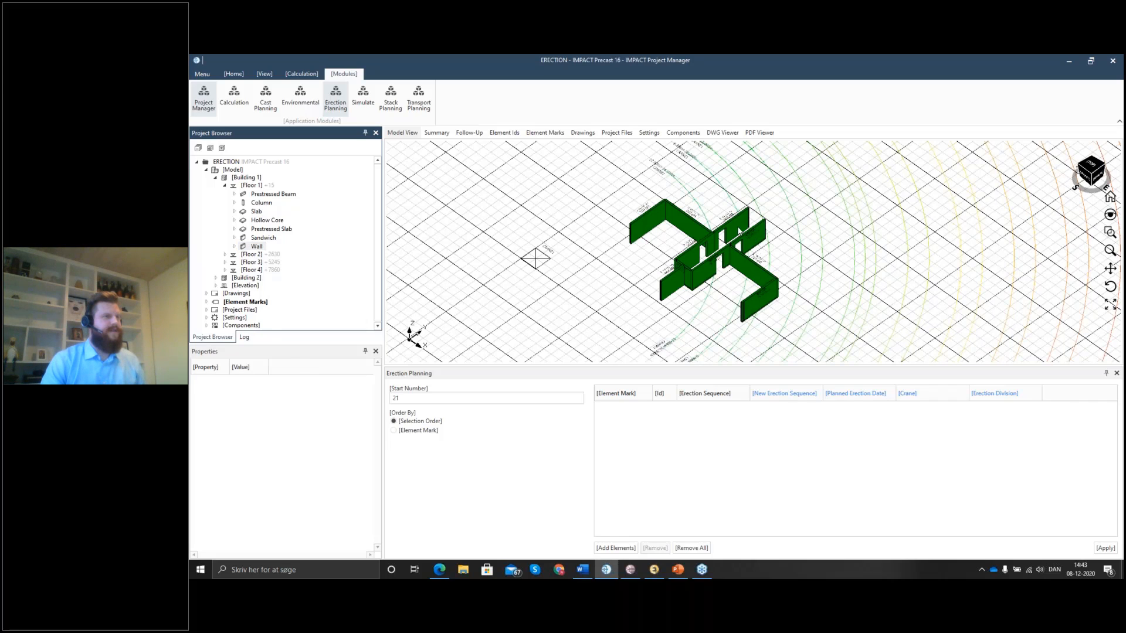
pyautogui.click(722, 259)
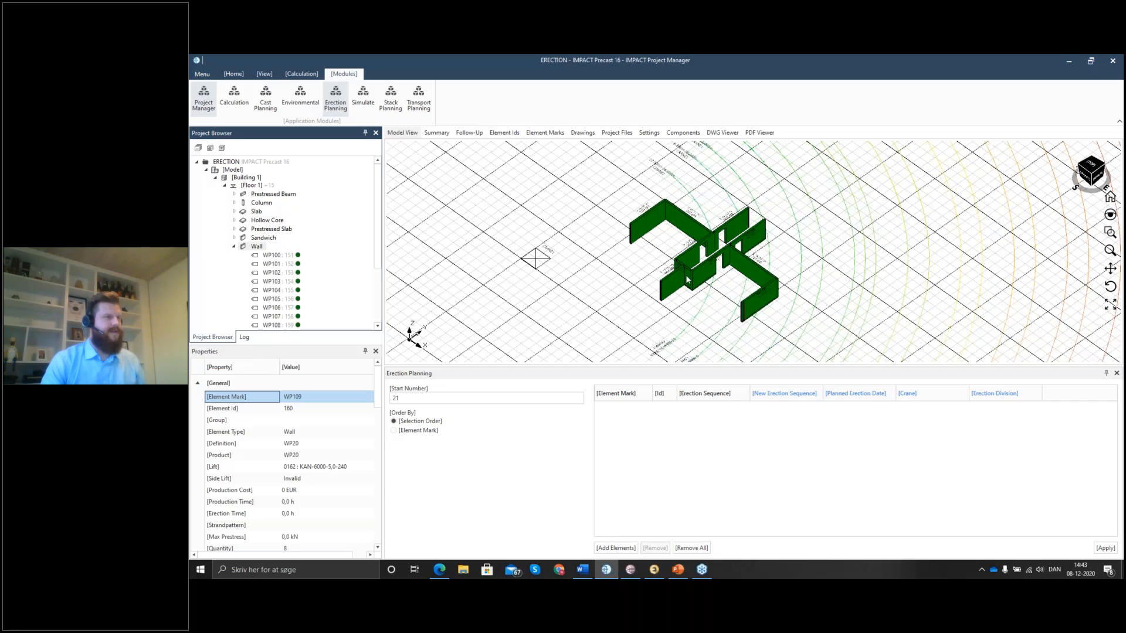
pyautogui.click(699, 240)
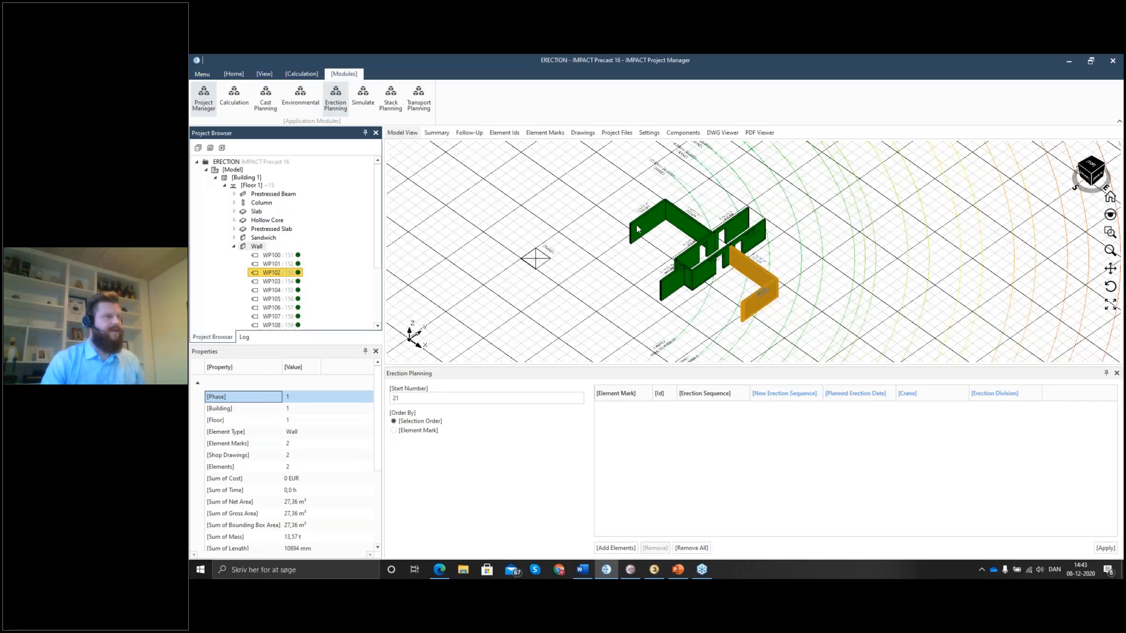
pyautogui.keyDown('ctrl'); pyautogui.click(752, 236); pyautogui.keyUp('ctrl')
pyautogui.keyDown('ctrl'); pyautogui.click(733, 226); pyautogui.keyUp('ctrl')
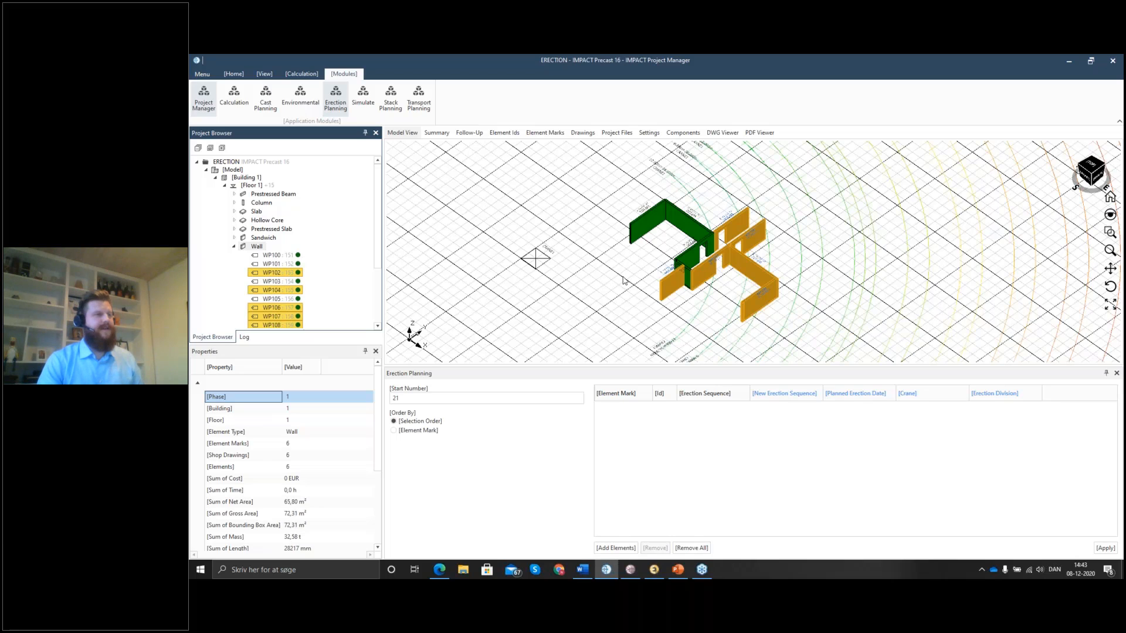
pyautogui.keyDown('ctrl'); pyautogui.click(688, 279); pyautogui.keyUp('ctrl')
pyautogui.keyDown('ctrl'); pyautogui.click(691, 255); pyautogui.keyUp('ctrl')
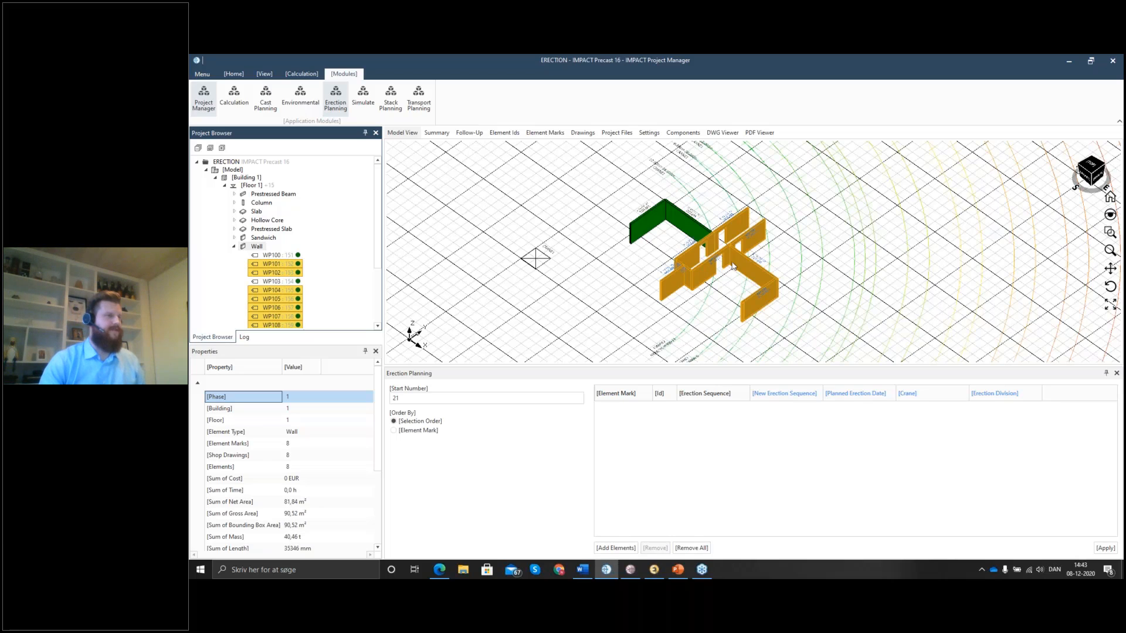
pyautogui.keyDown('ctrl'); pyautogui.click(695, 230); pyautogui.keyUp('ctrl')
pyautogui.keyDown('ctrl'); pyautogui.click(642, 226); pyautogui.keyUp('ctrl')
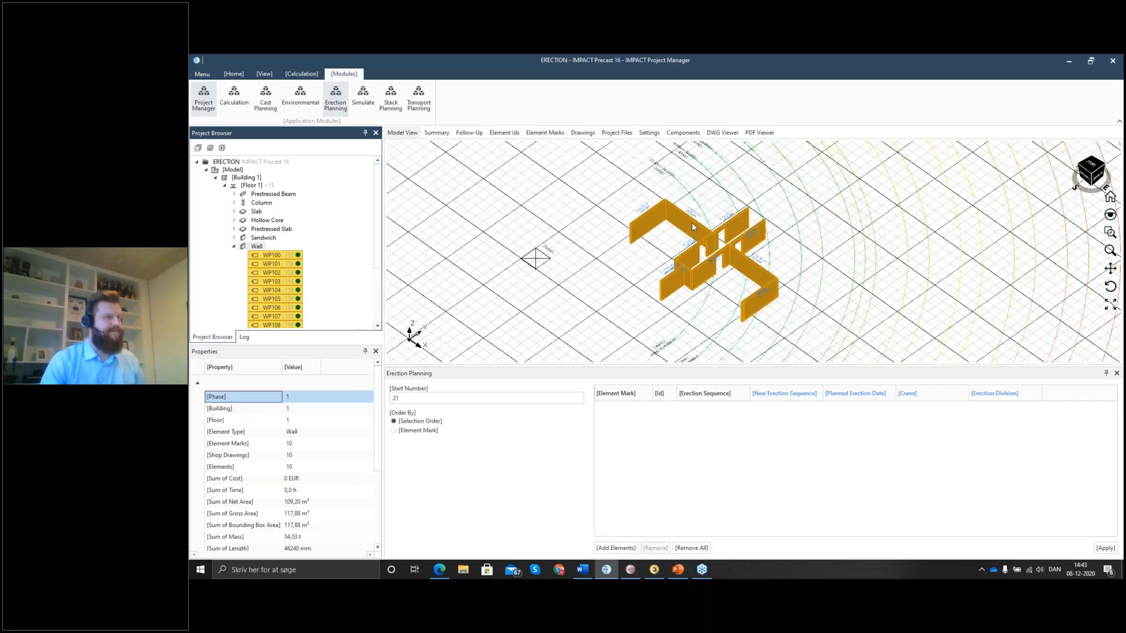
pyautogui.click(617, 548)
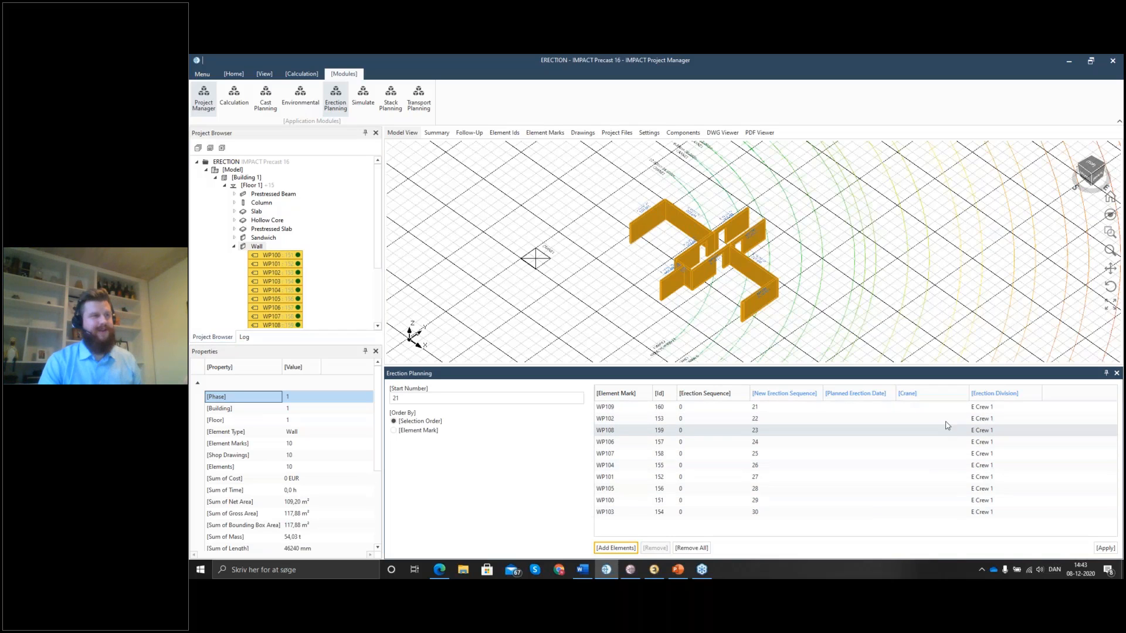
pyautogui.click(1106, 549)
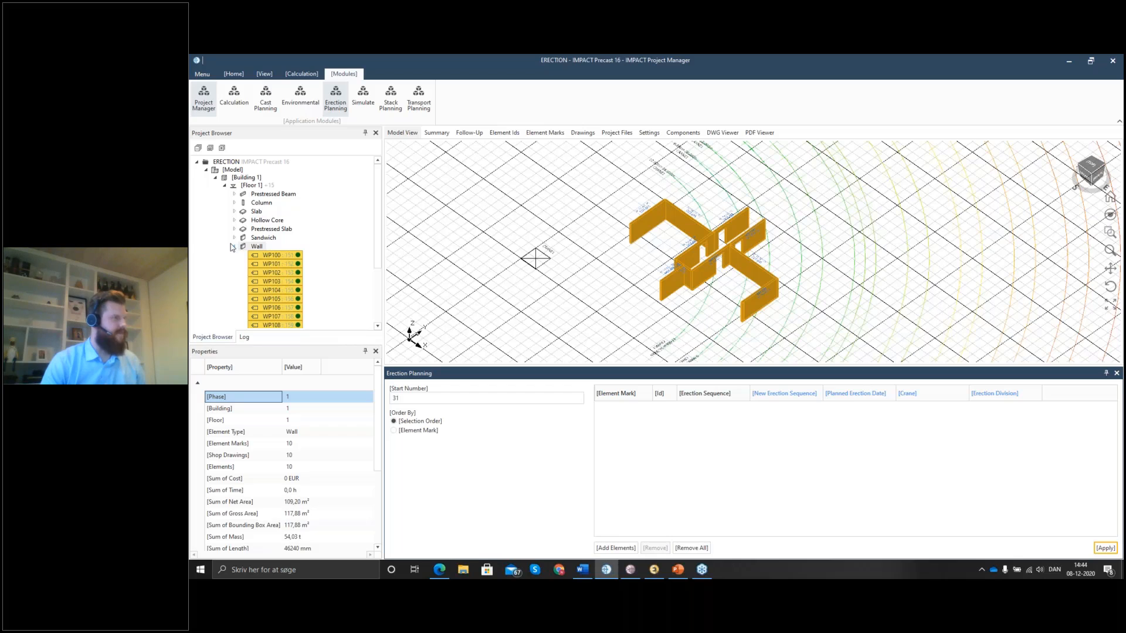
# Isolate floor 1's Column elements, select all four in erection order, add them to the erection planning from number 31 and apply.
pyautogui.doubleClick(254, 247)
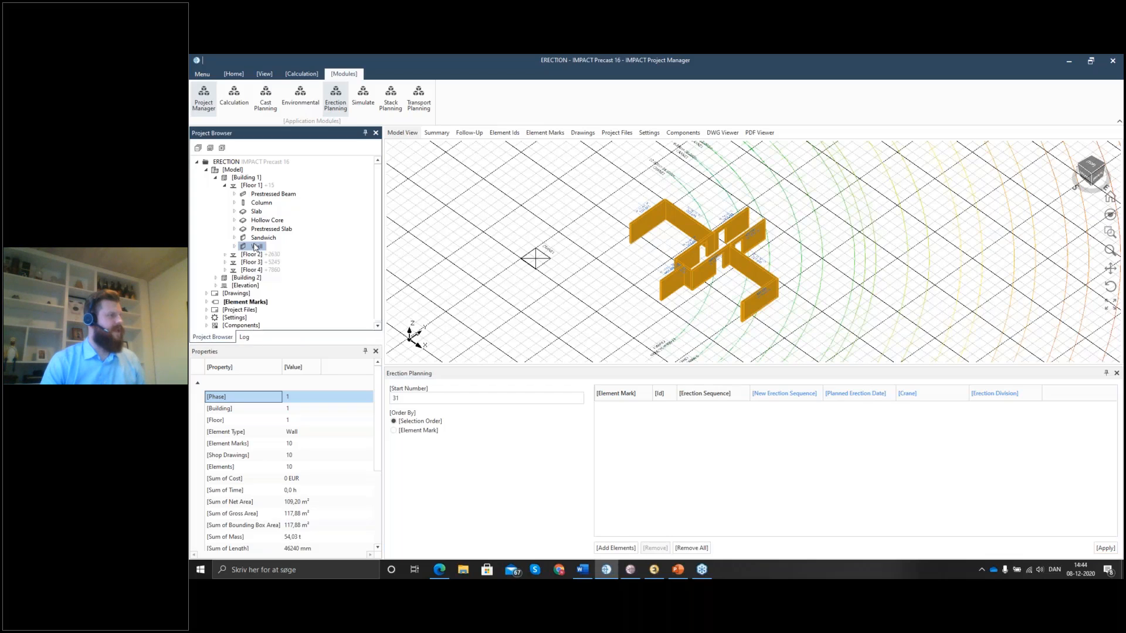
pyautogui.click(262, 203)
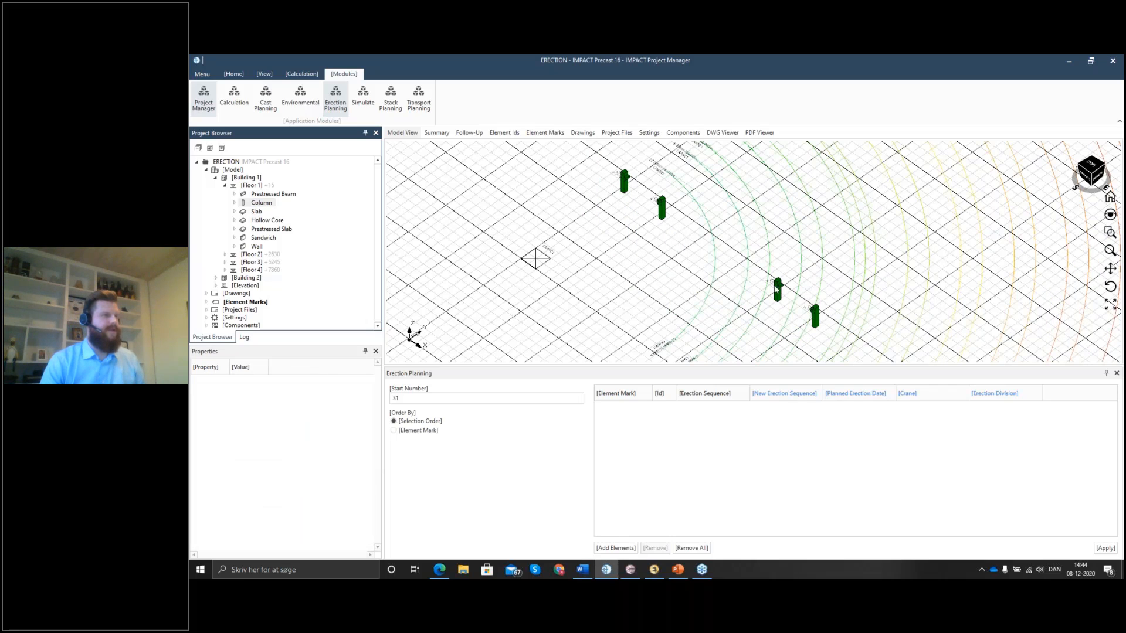
pyautogui.click(816, 322)
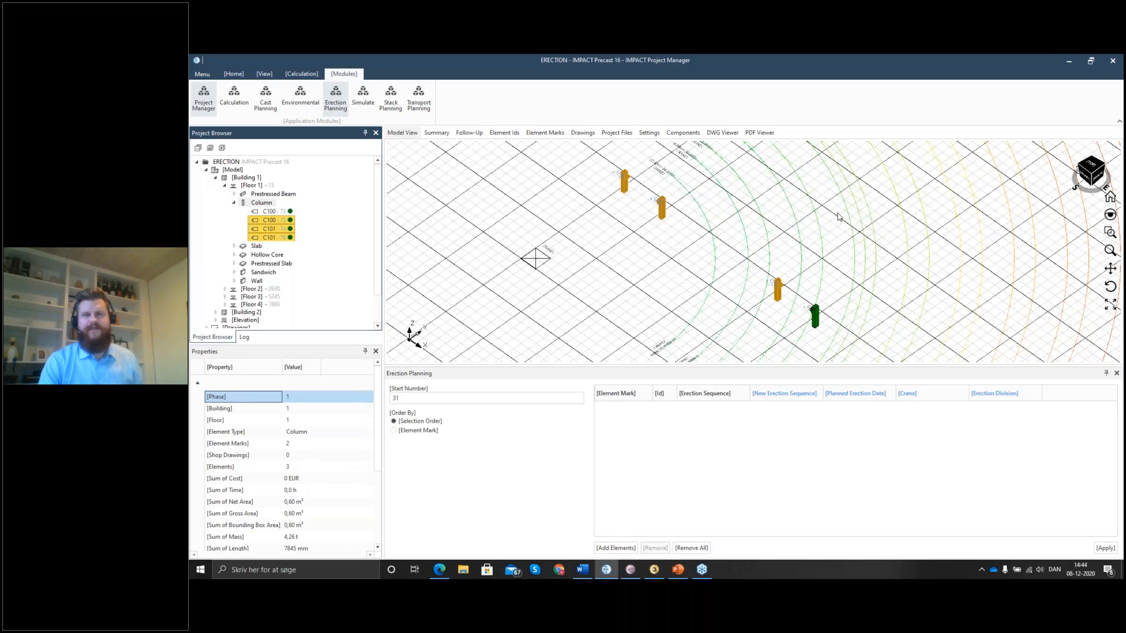
pyautogui.click(615, 548)
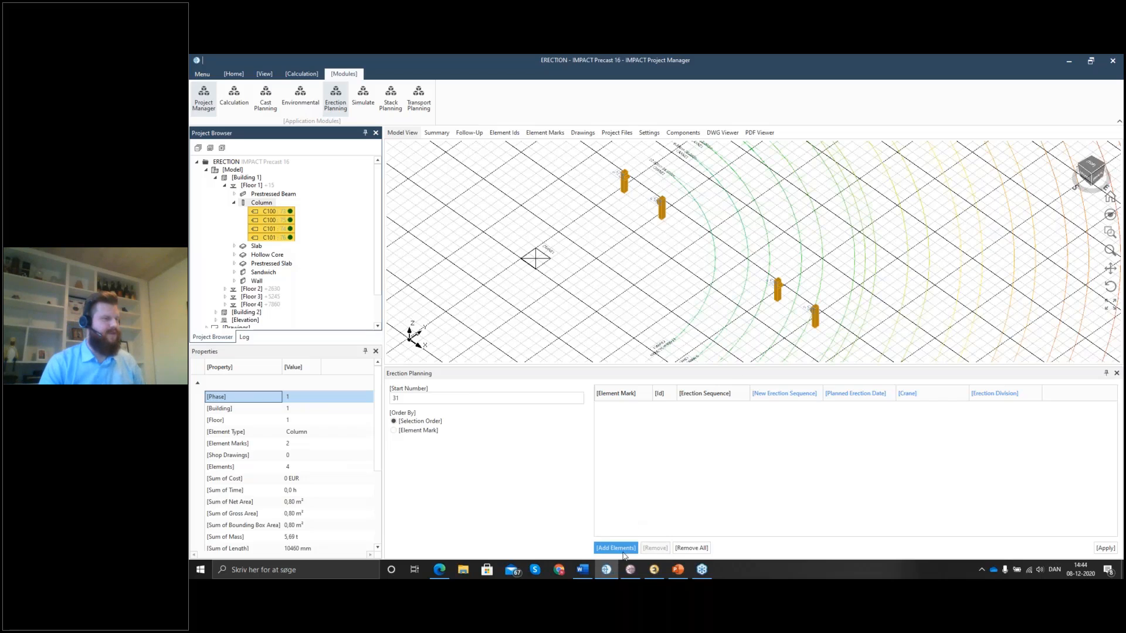
pyautogui.click(1105, 547)
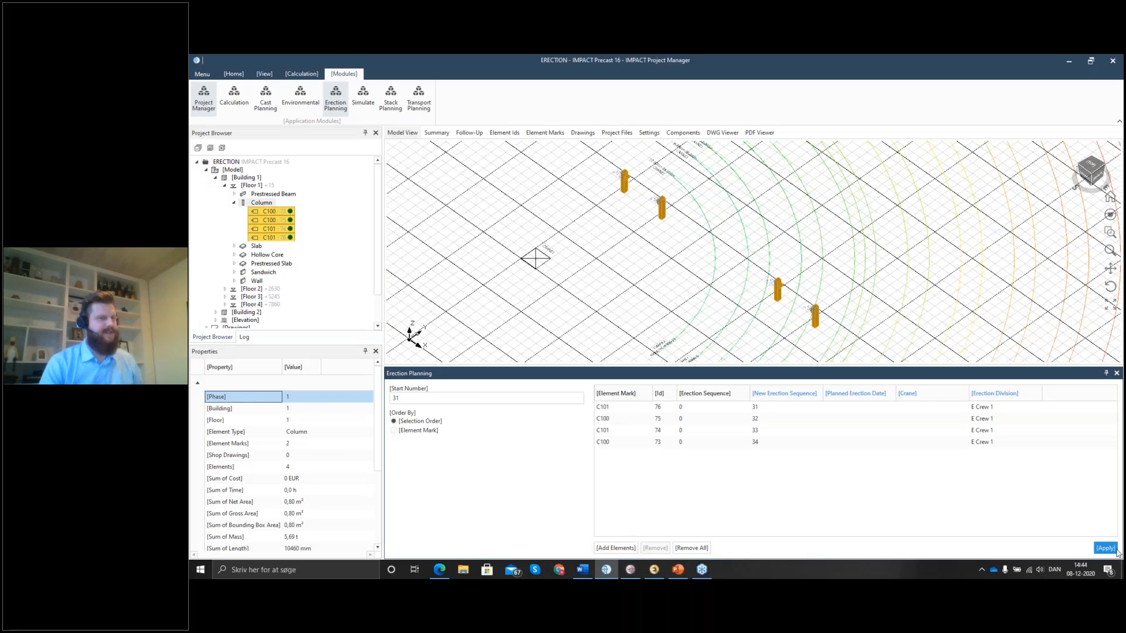
# Isolate floor 1's Prestressed Beam elements, select both B100 beams, add them to the erection planning from number 35 and apply.
pyautogui.click(272, 194)
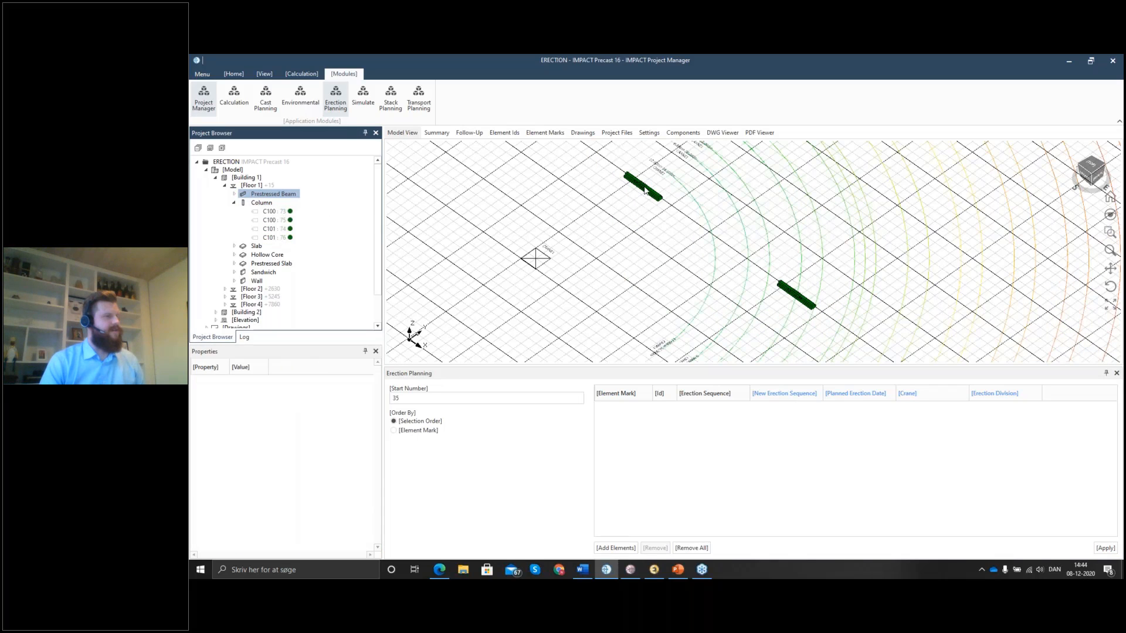
pyautogui.click(642, 189)
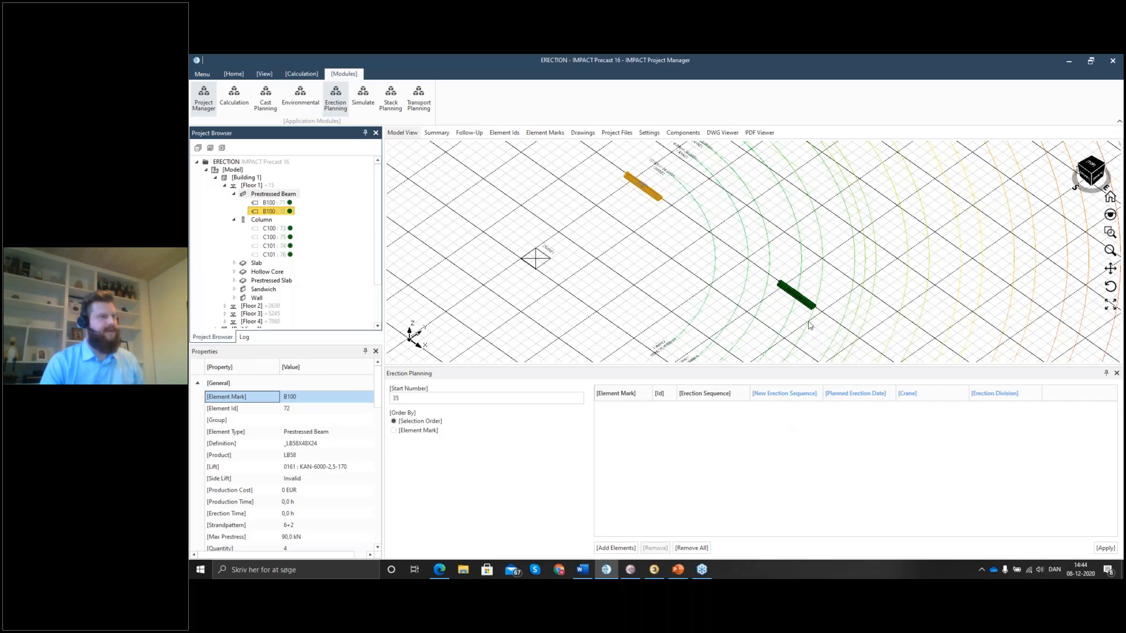
pyautogui.keyDown('ctrl'); pyautogui.click(798, 295); pyautogui.keyUp('ctrl')
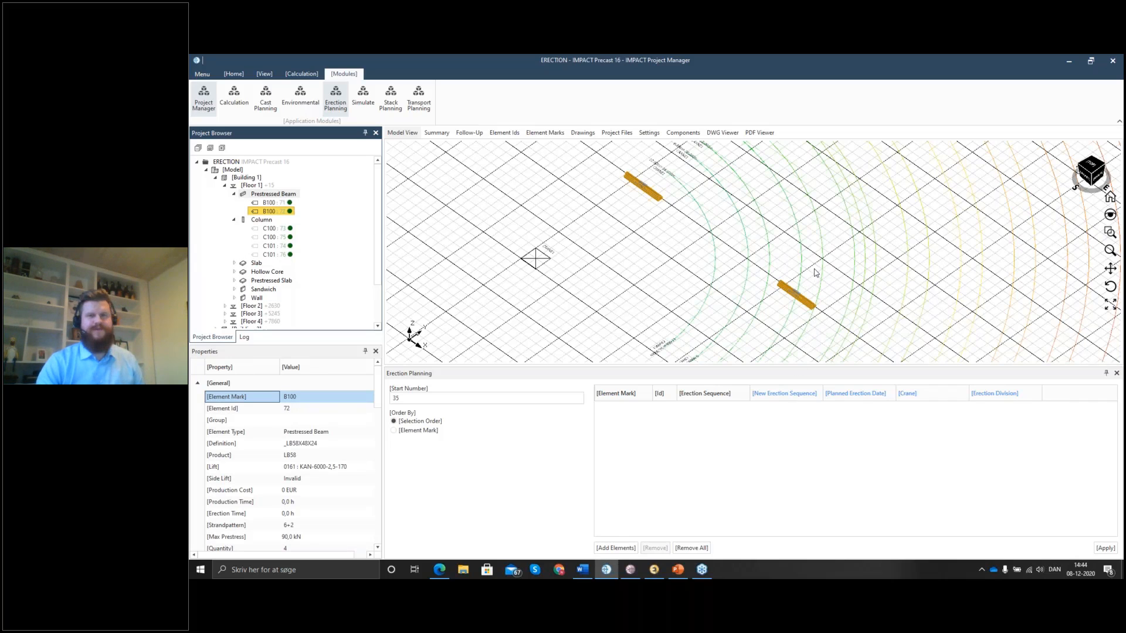
pyautogui.click(625, 549)
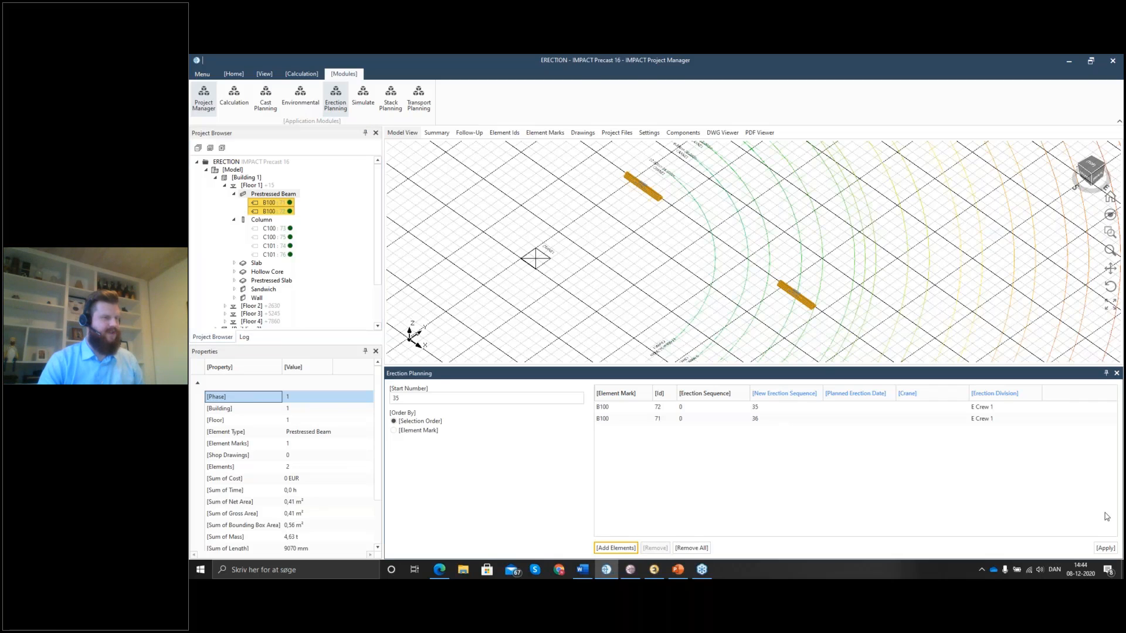
pyautogui.press('Return')
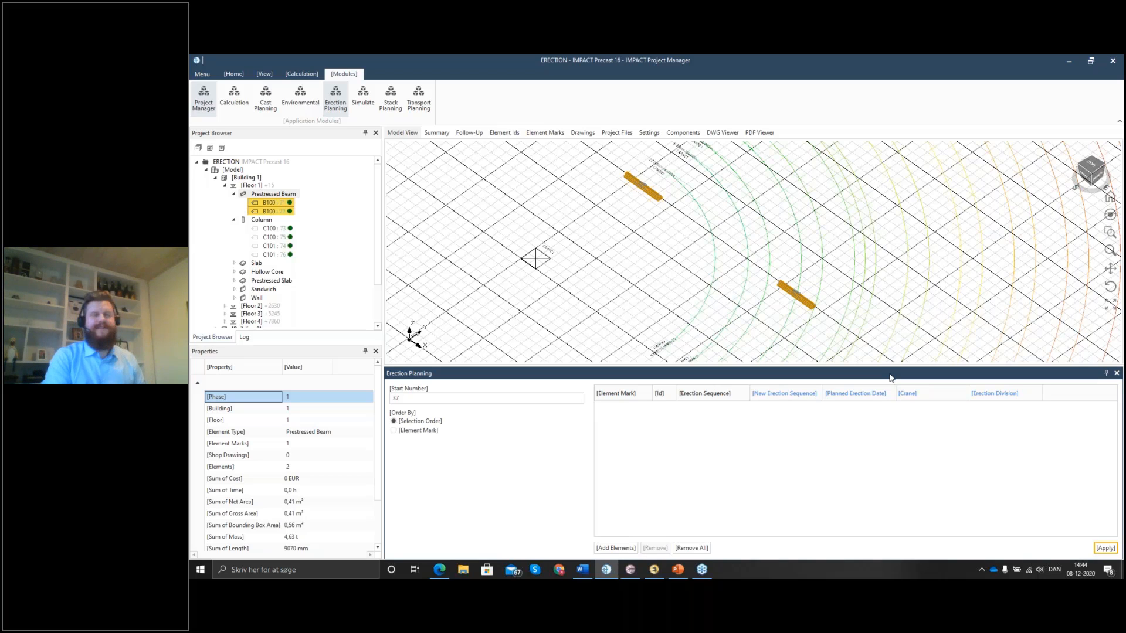
# Isolate floor 1's Hollow Core elements, select them all in erection order, add them to the erection planning from number 37 and apply.
pyautogui.click(234, 194)
pyautogui.click(234, 203)
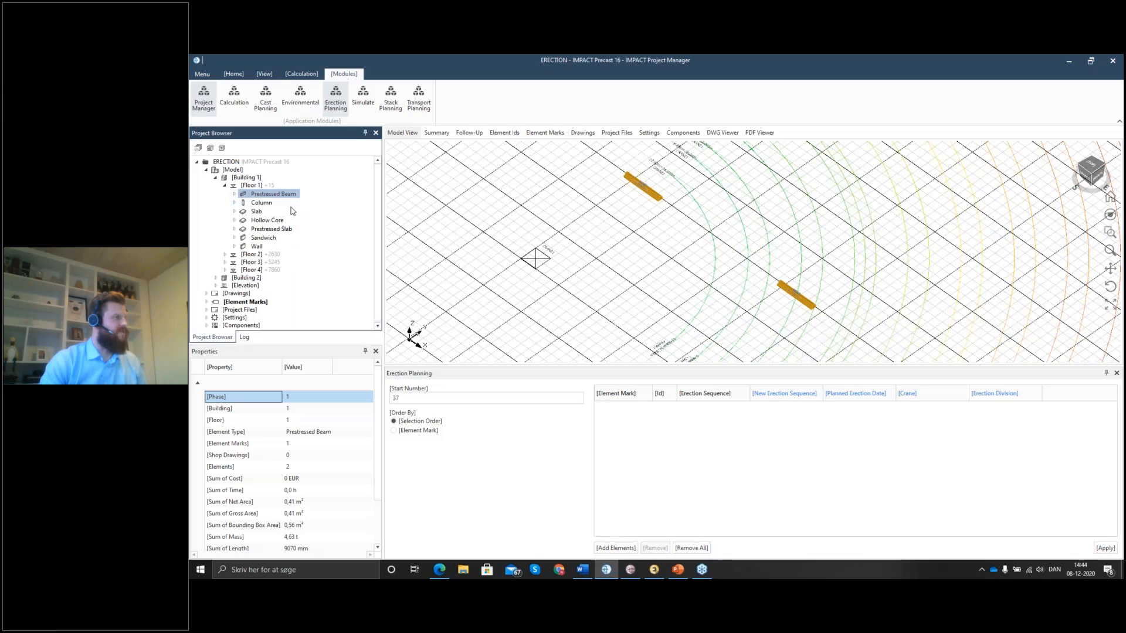
pyautogui.click(263, 220)
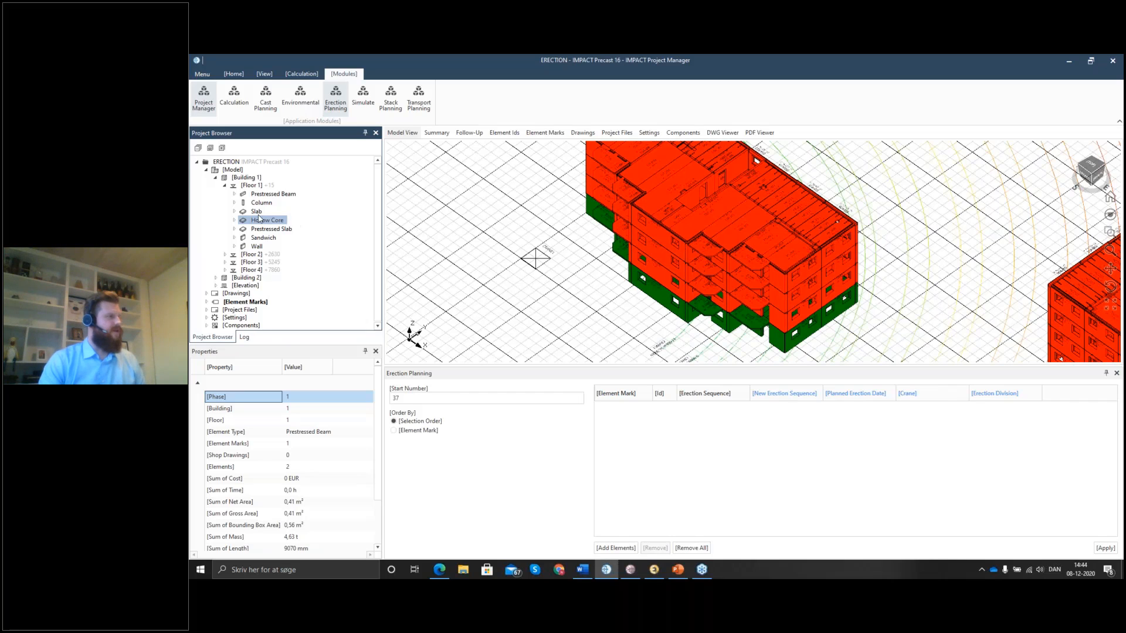
pyautogui.doubleClick(277, 223)
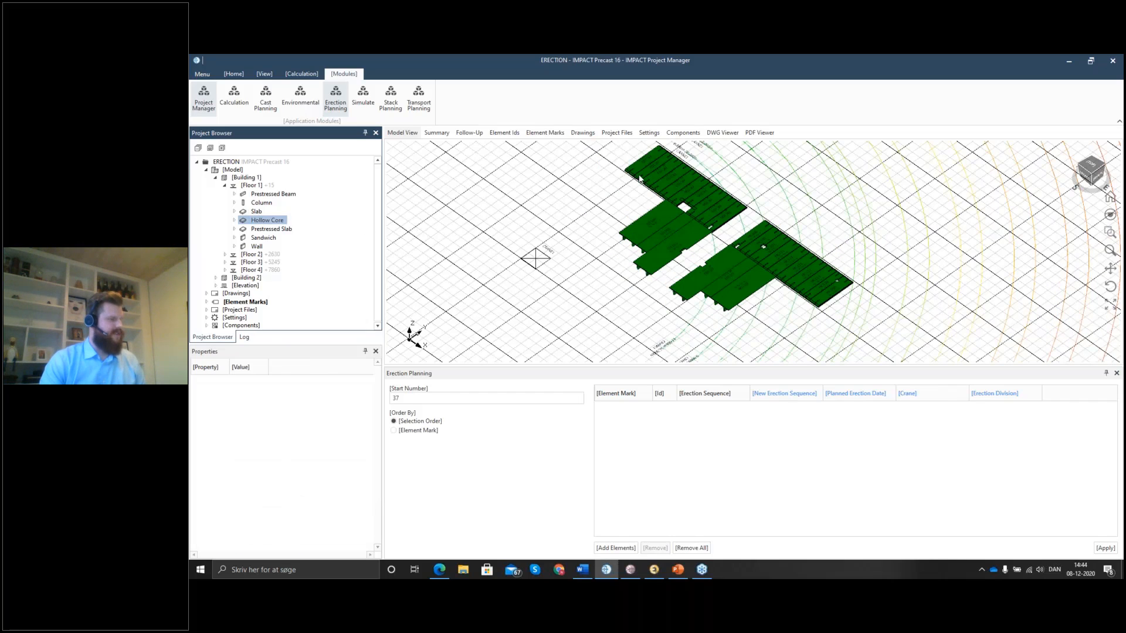
pyautogui.click(659, 174)
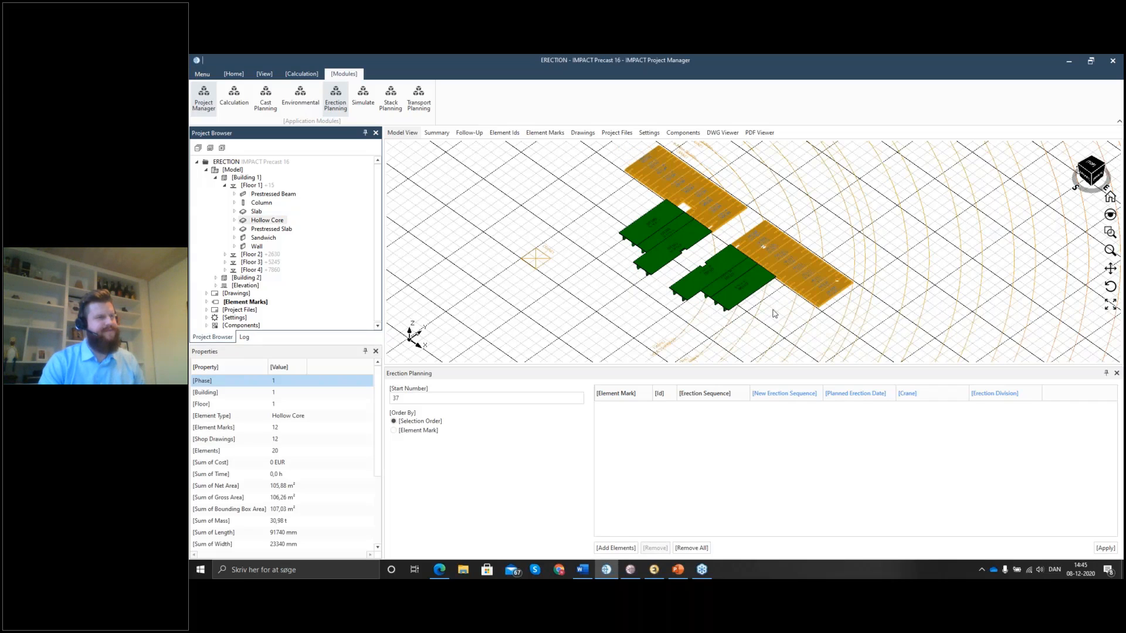
pyautogui.moveTo(769, 309); pyautogui.dragTo(638, 225)
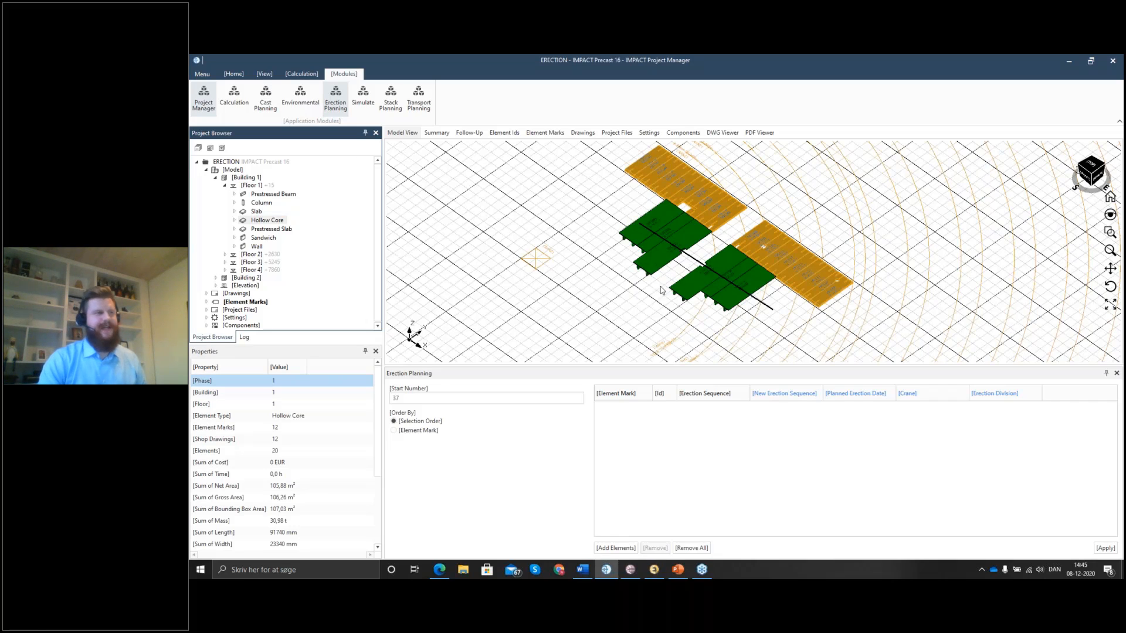
pyautogui.click(608, 548)
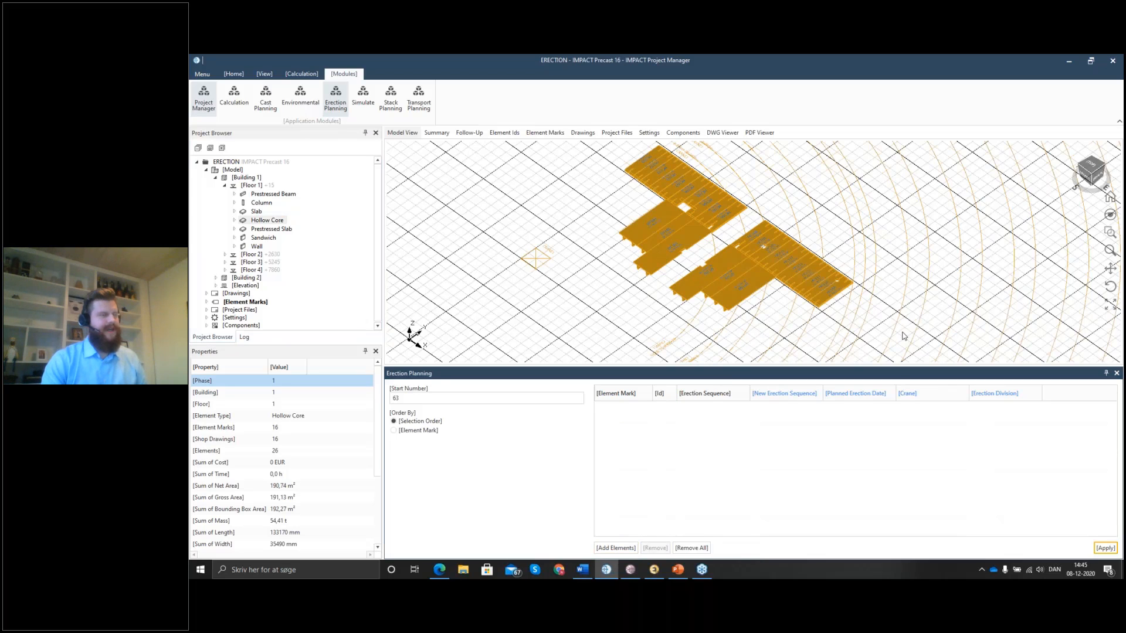
pyautogui.click(413, 399)
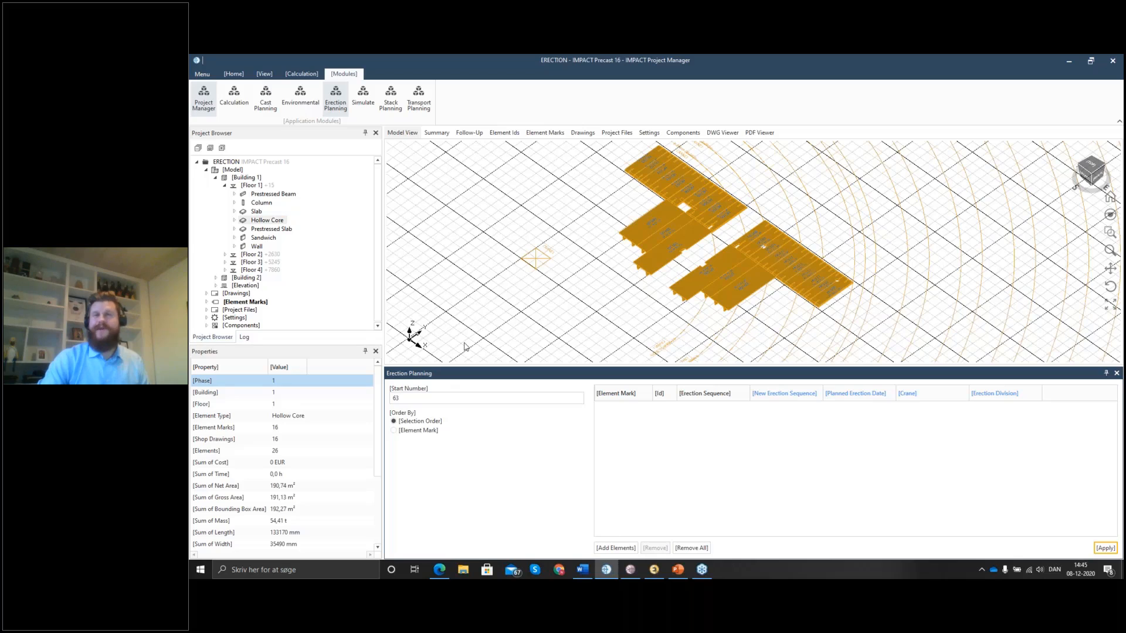
# Isolate floor 1's Slab elements, select all six in erection order, add them to the erection planning from number 63 and apply.
pyautogui.click(256, 212)
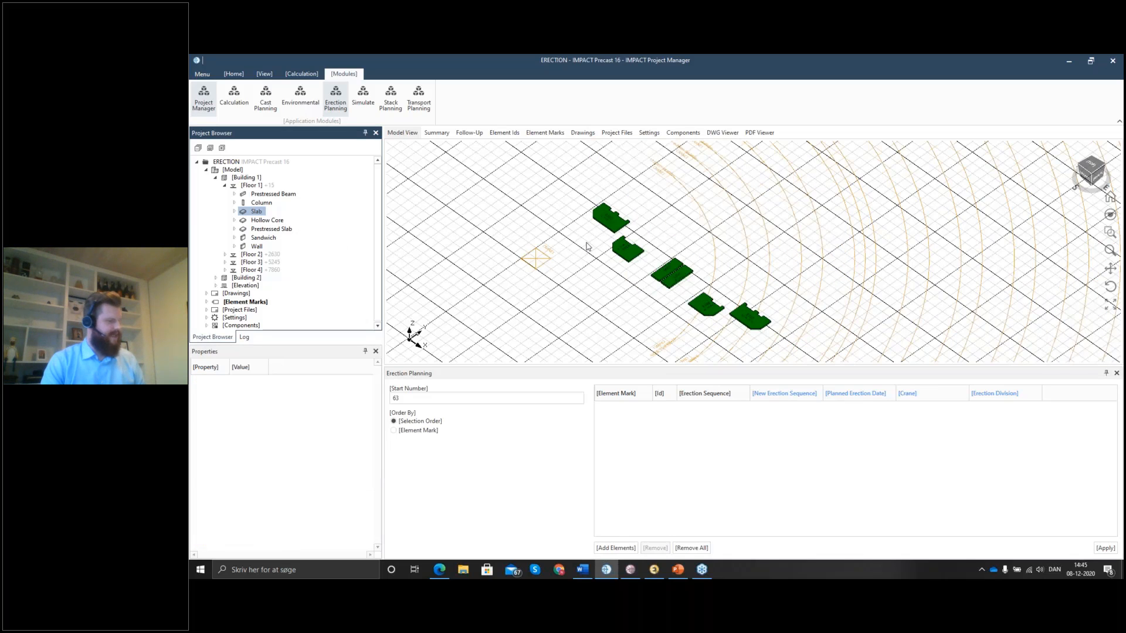
pyautogui.click(607, 222)
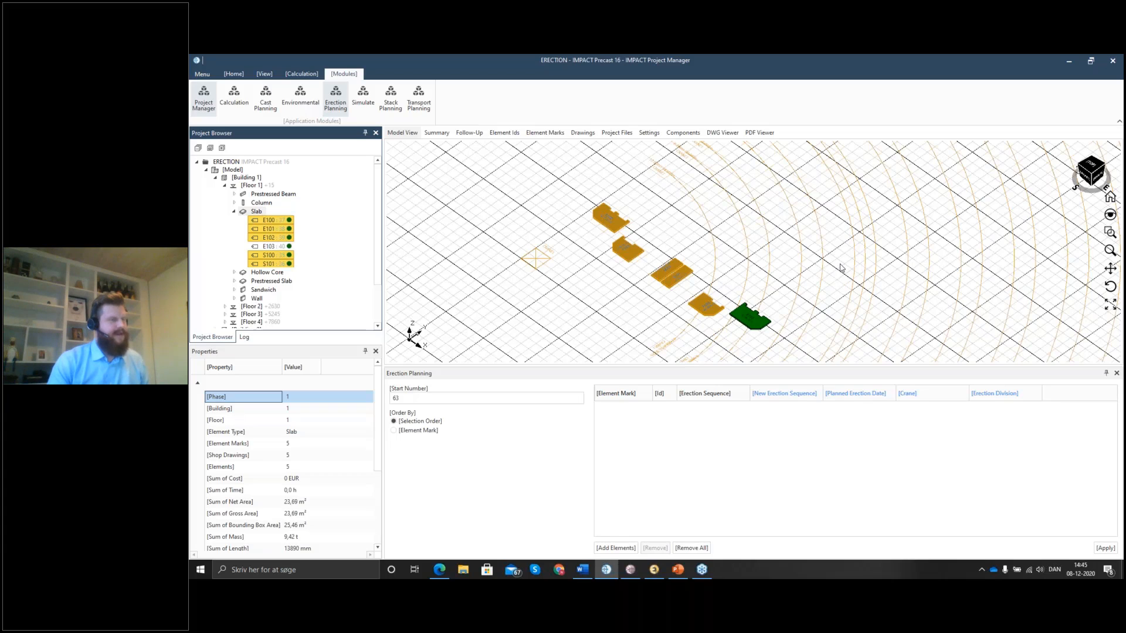
pyautogui.keyDown('ctrl'); pyautogui.click(745, 321); pyautogui.keyUp('ctrl')
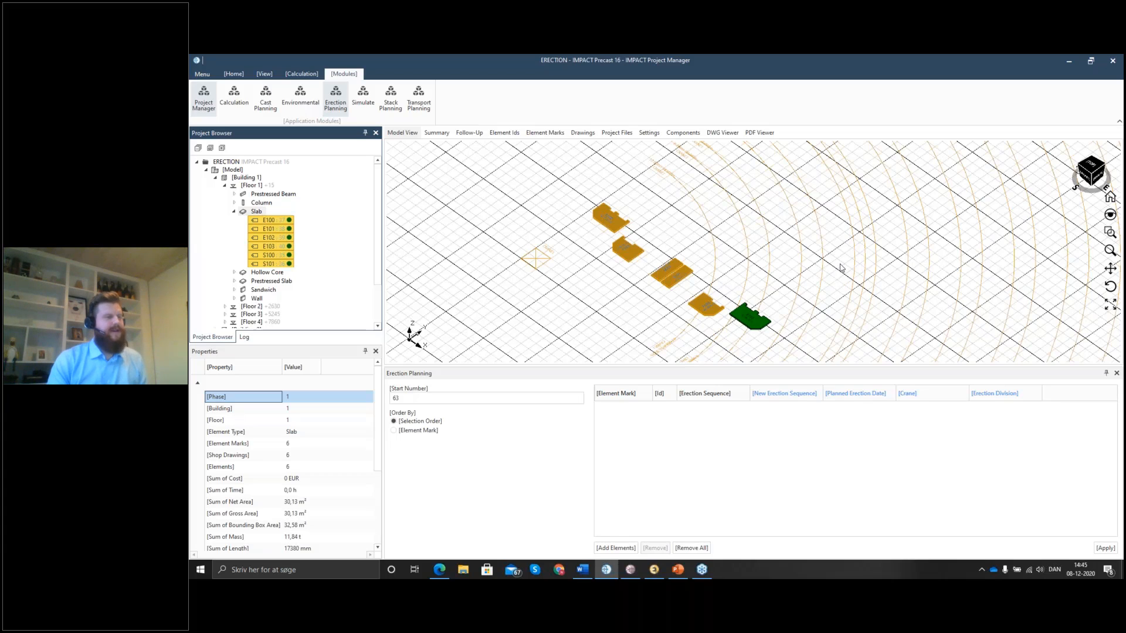
pyautogui.click(615, 547)
pyautogui.click(1102, 547)
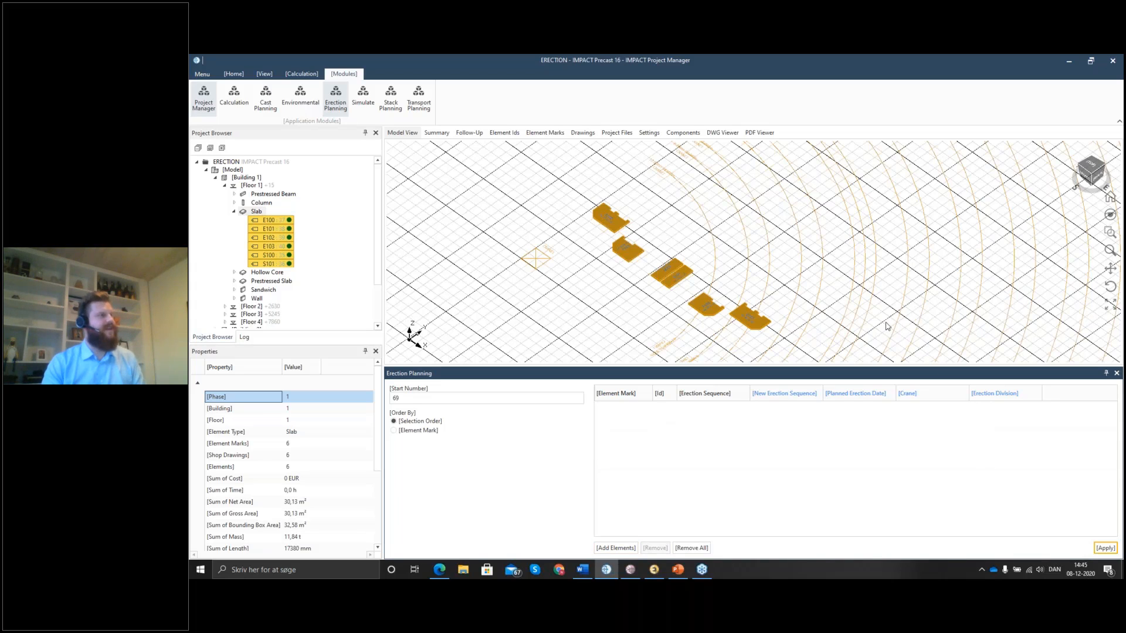
# Isolate floor 1's Prestressed Slab elements, select PS100 to PS105, add them to the erection planning from number 69 and apply.
pyautogui.click(277, 283)
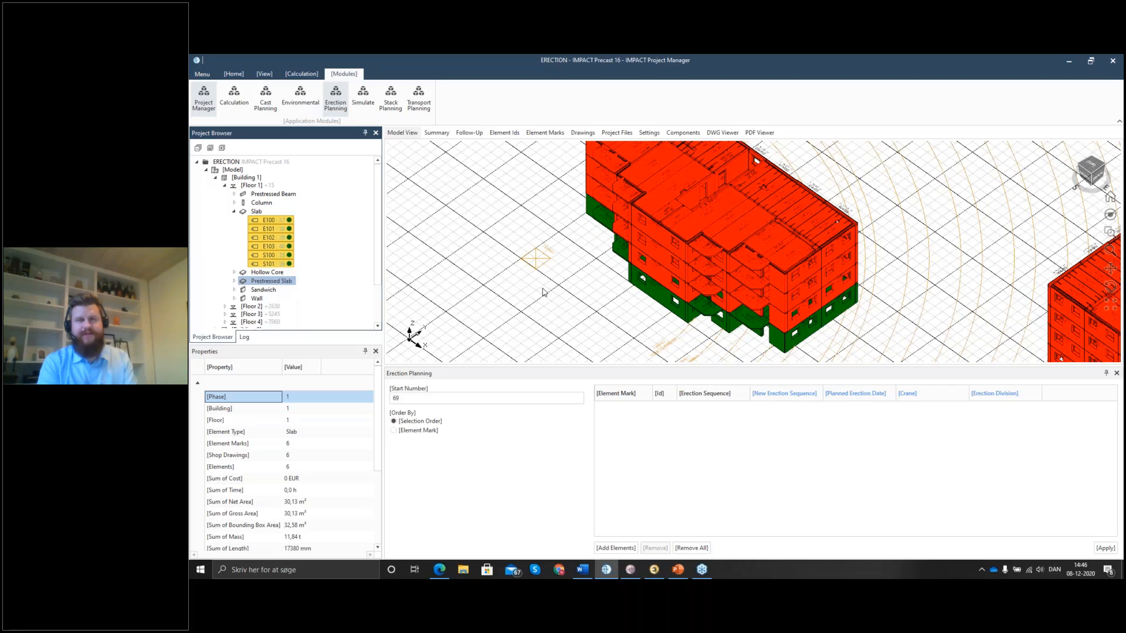
pyautogui.click(542, 292)
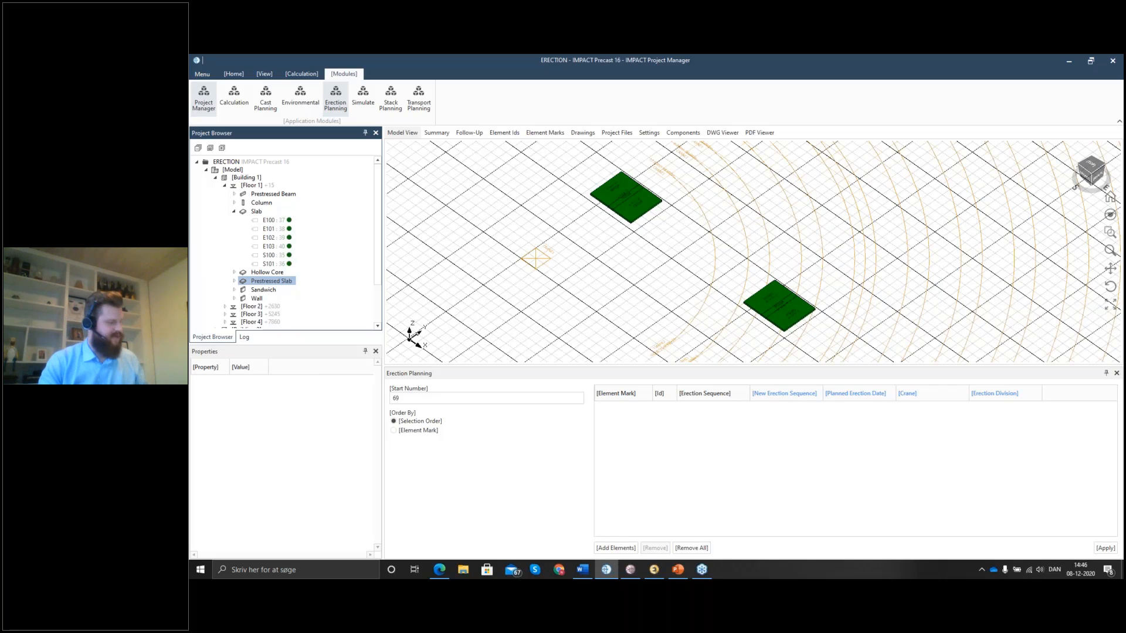
pyautogui.moveTo(574, 172); pyautogui.dragTo(812, 339)
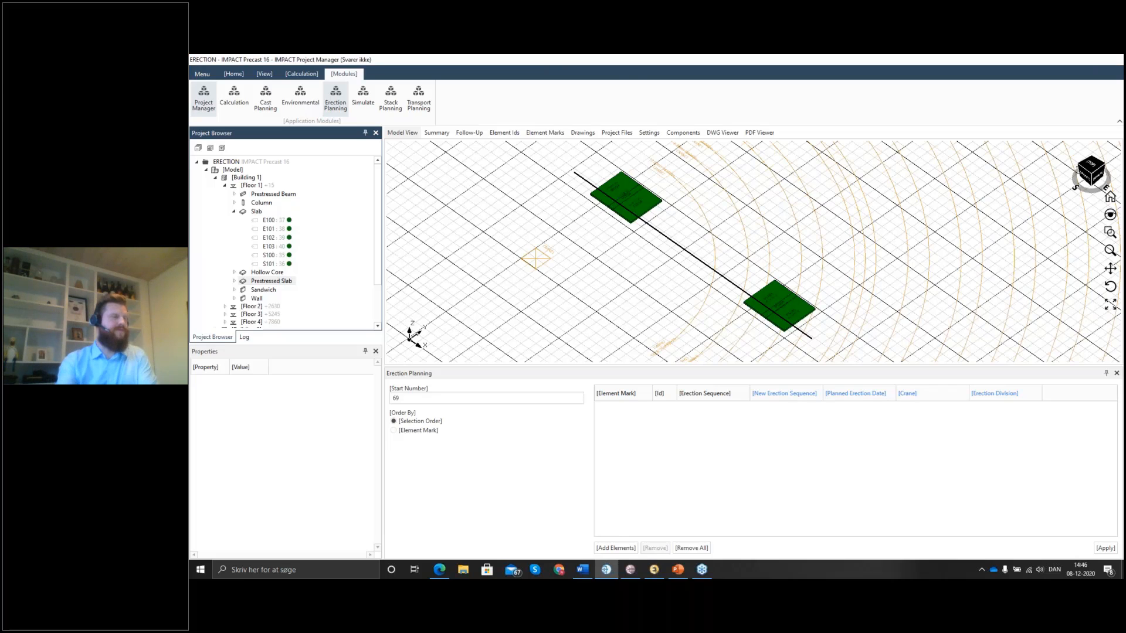
pyautogui.click(615, 548)
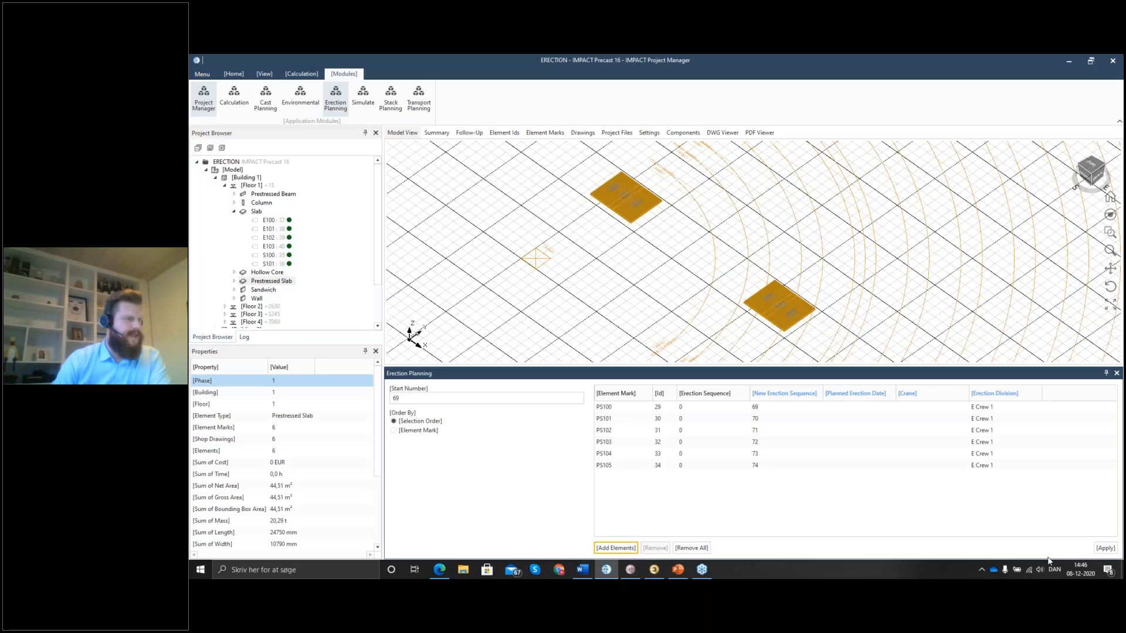
pyautogui.click(1107, 550)
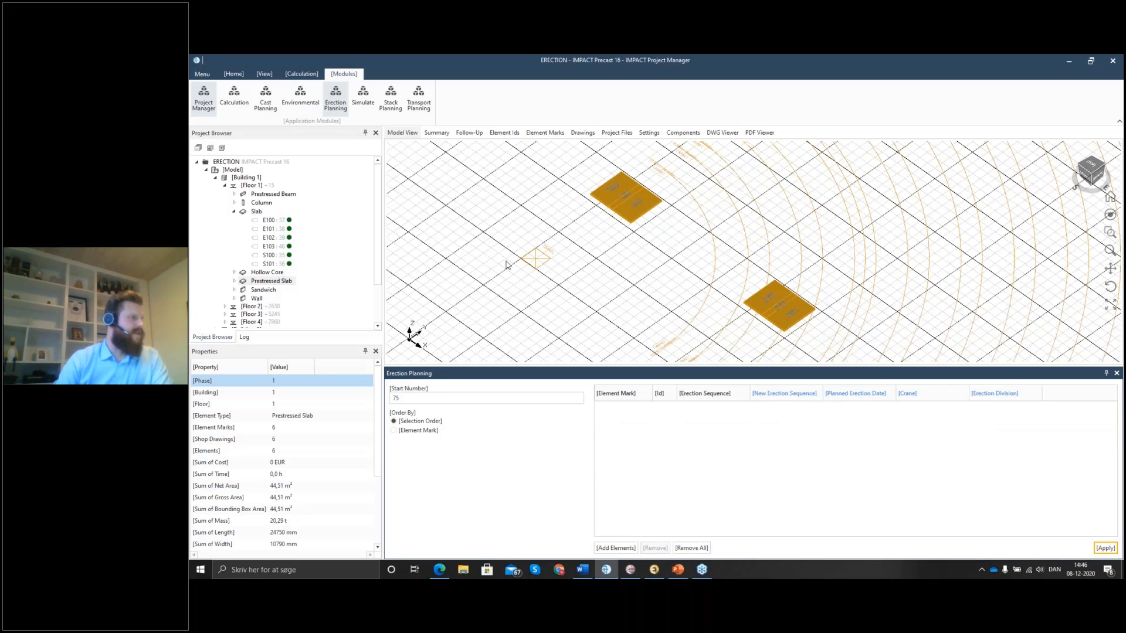
# Show all elements of floor 1 in the model view and open the Simulate module.
pyautogui.click(623, 258)
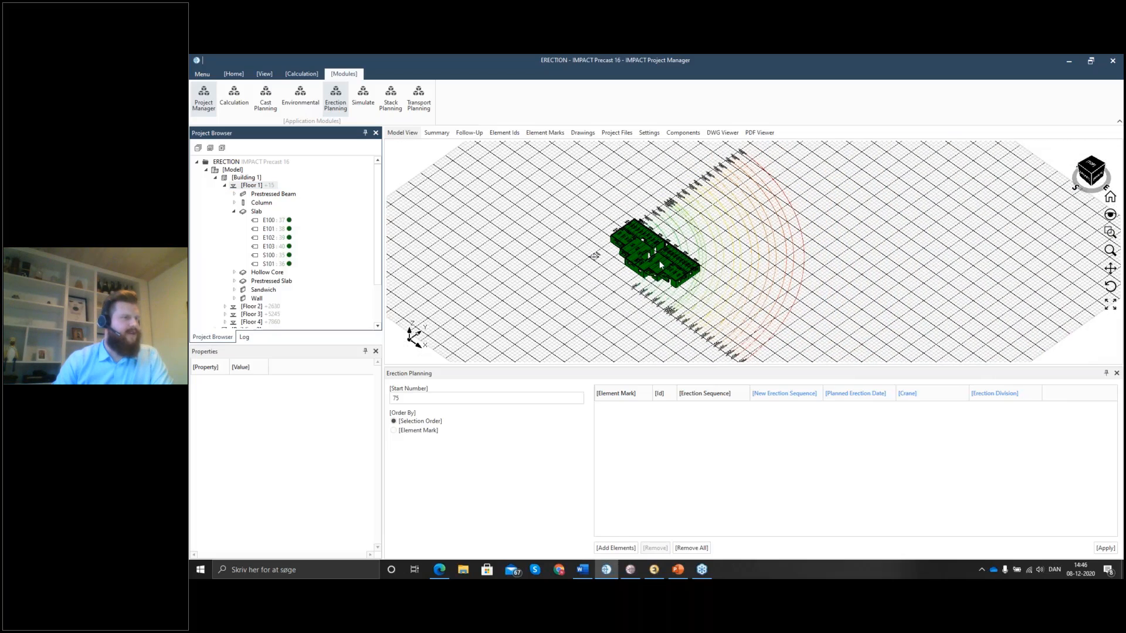
pyautogui.scroll(5, 659, 259)
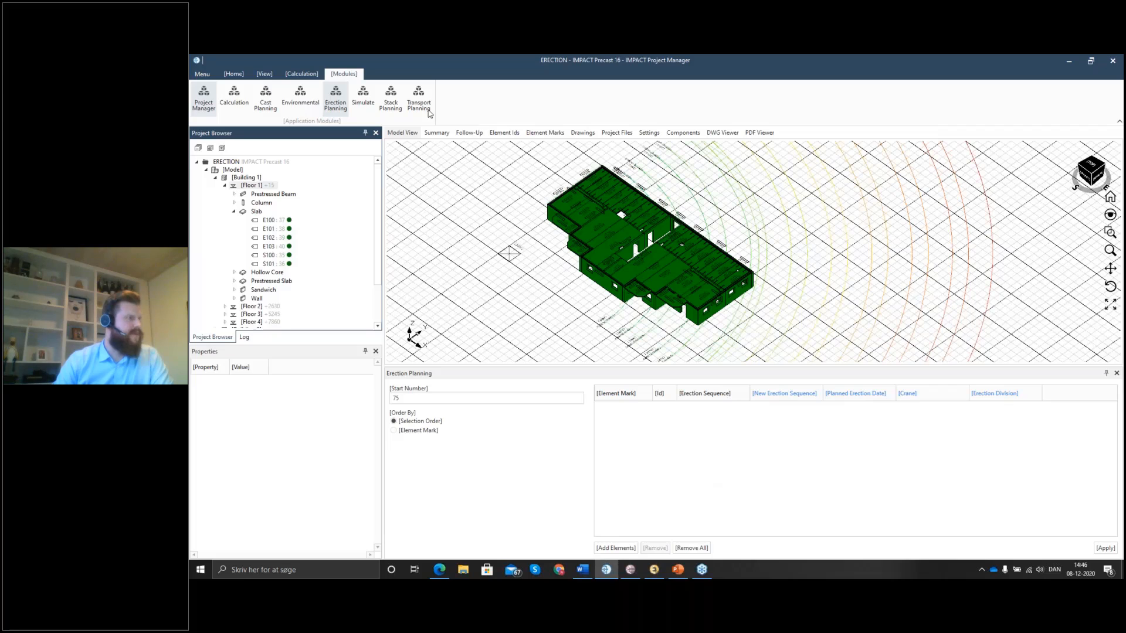
pyautogui.click(363, 98)
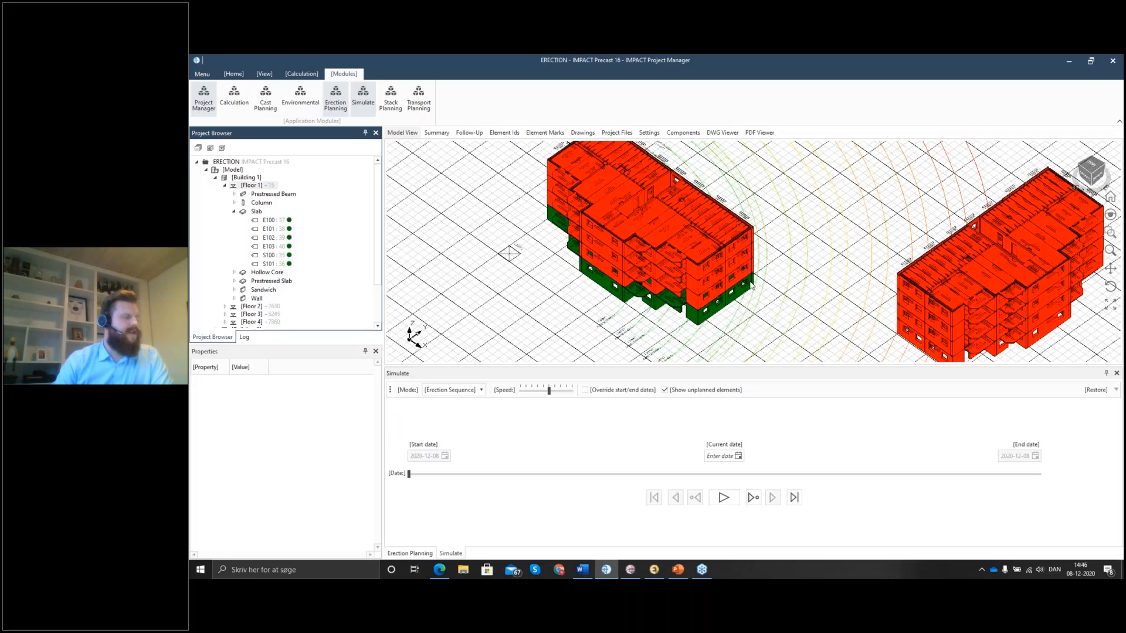
# Switch the simulation mode to Planned erection date and back to Erection Sequence, and play it with unplanned elements hidden.
pyautogui.click(665, 390)
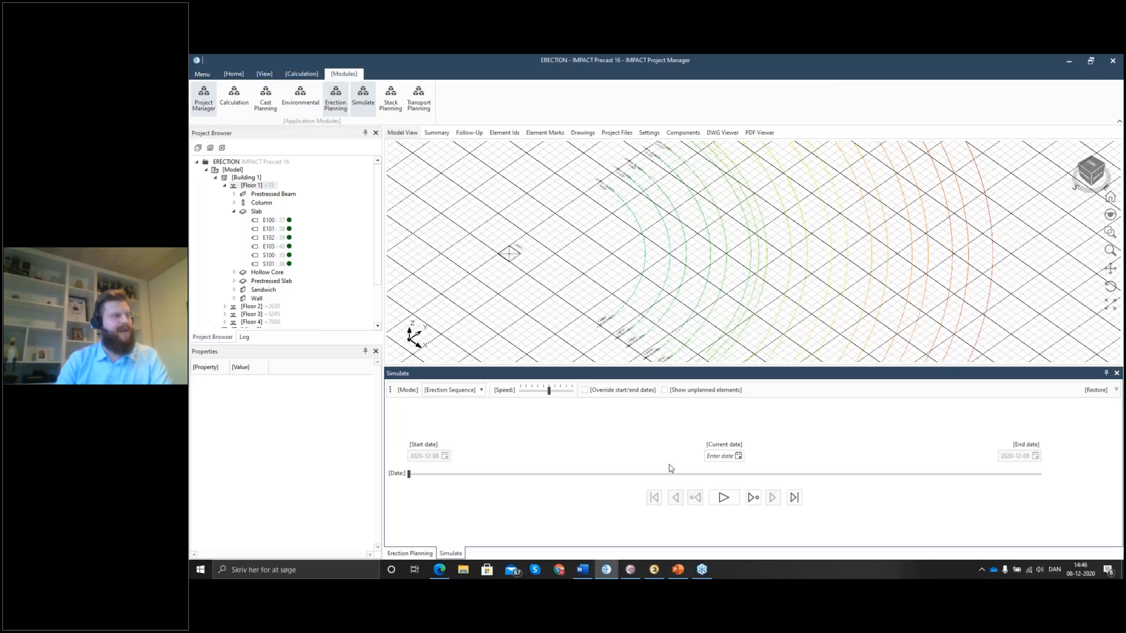
pyautogui.click(469, 390)
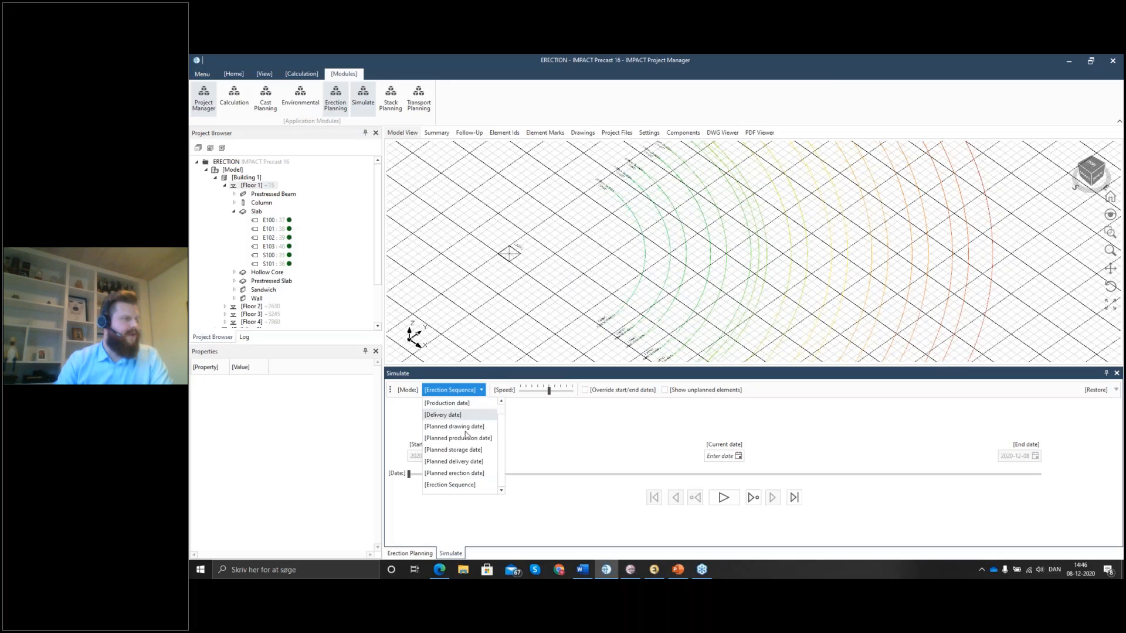
pyautogui.click(465, 469)
pyautogui.click(478, 391)
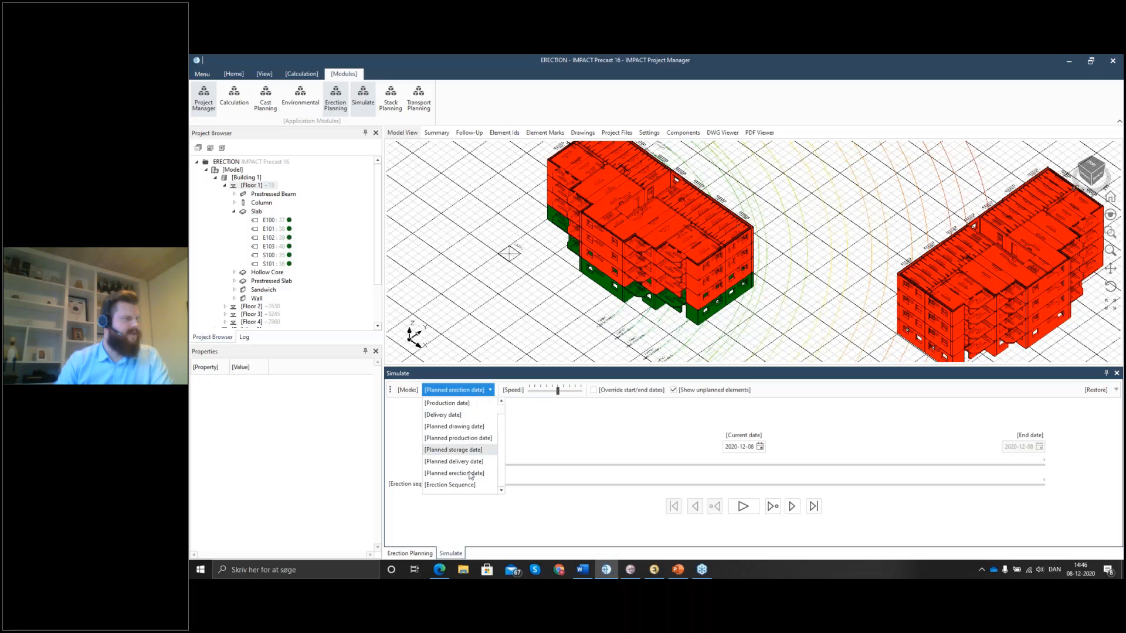
pyautogui.click(468, 492)
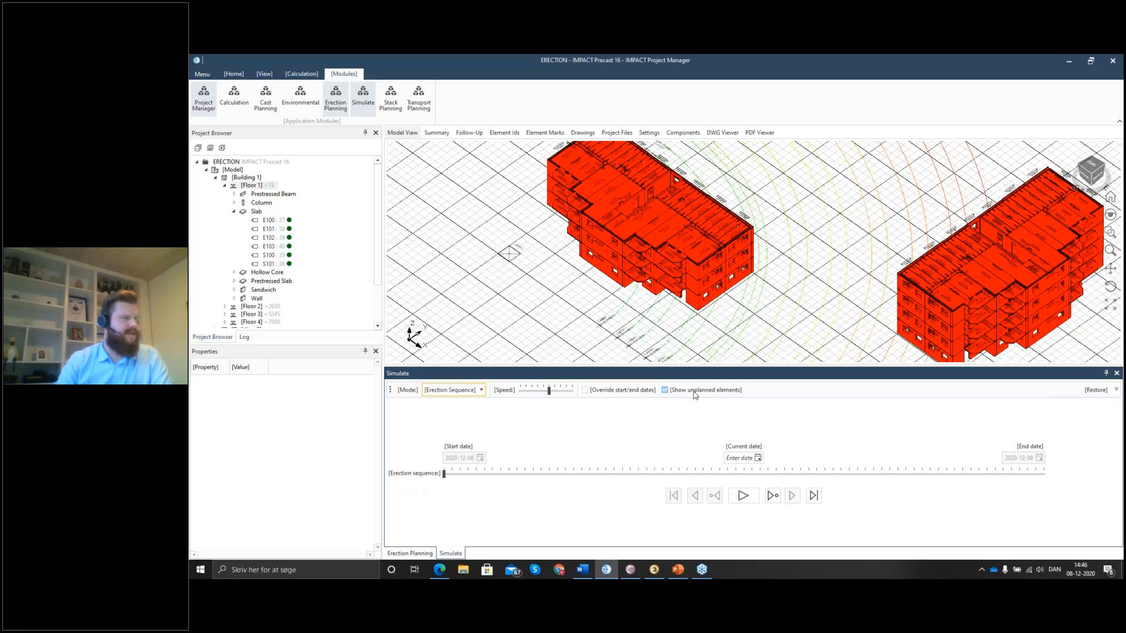
pyautogui.click(664, 390)
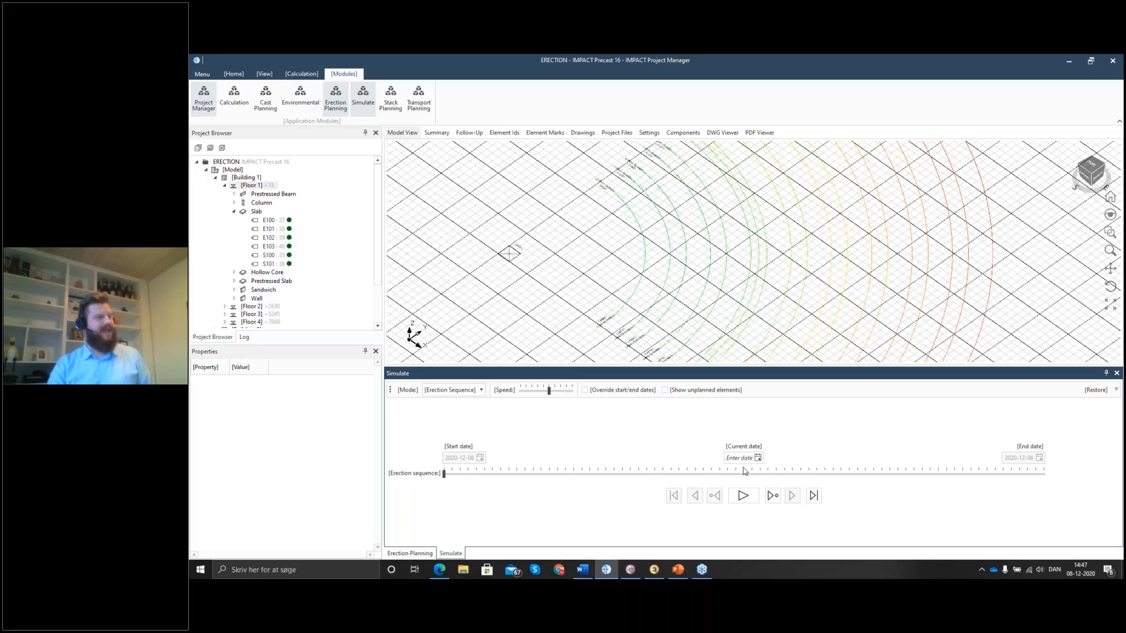
pyautogui.click(744, 496)
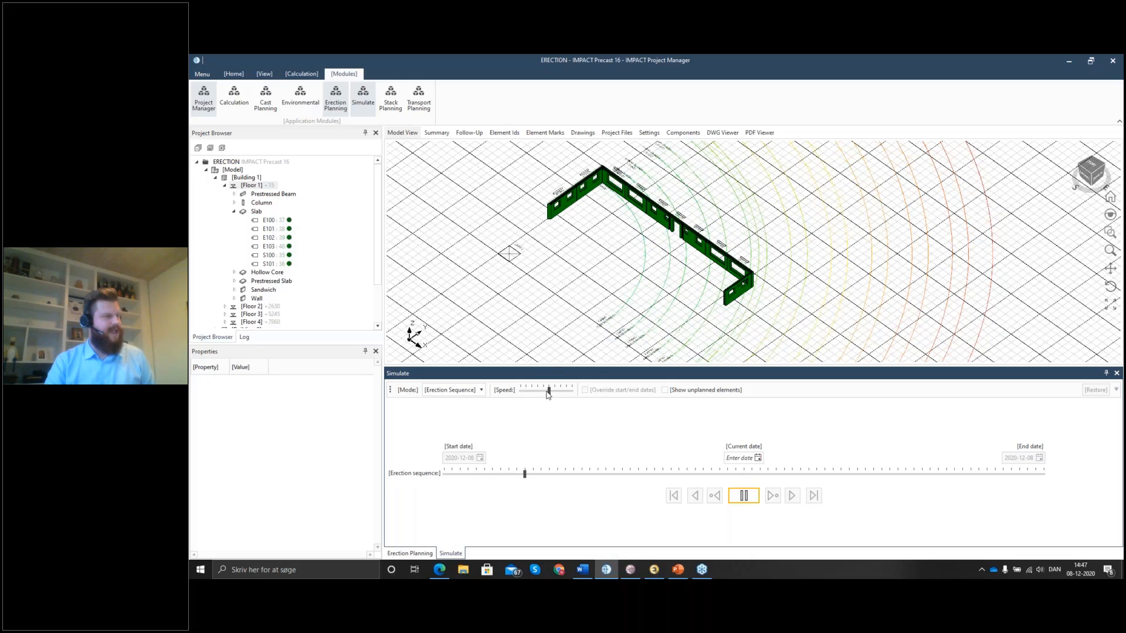
# Raise the simulation speed to maximum and let the erection sequence play to the end.
pyautogui.moveTo(549, 390); pyautogui.dragTo(572, 390)
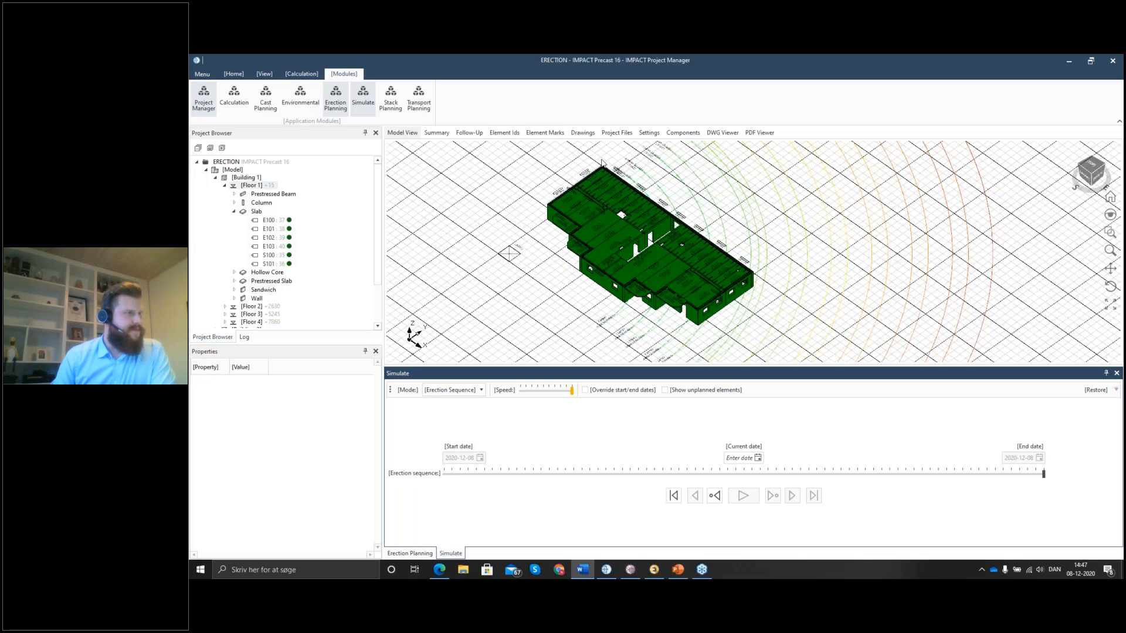
# Sort the element IDs by erection sequence number and set SW112's planned erection date to 2020-12-23.
pyautogui.click(507, 134)
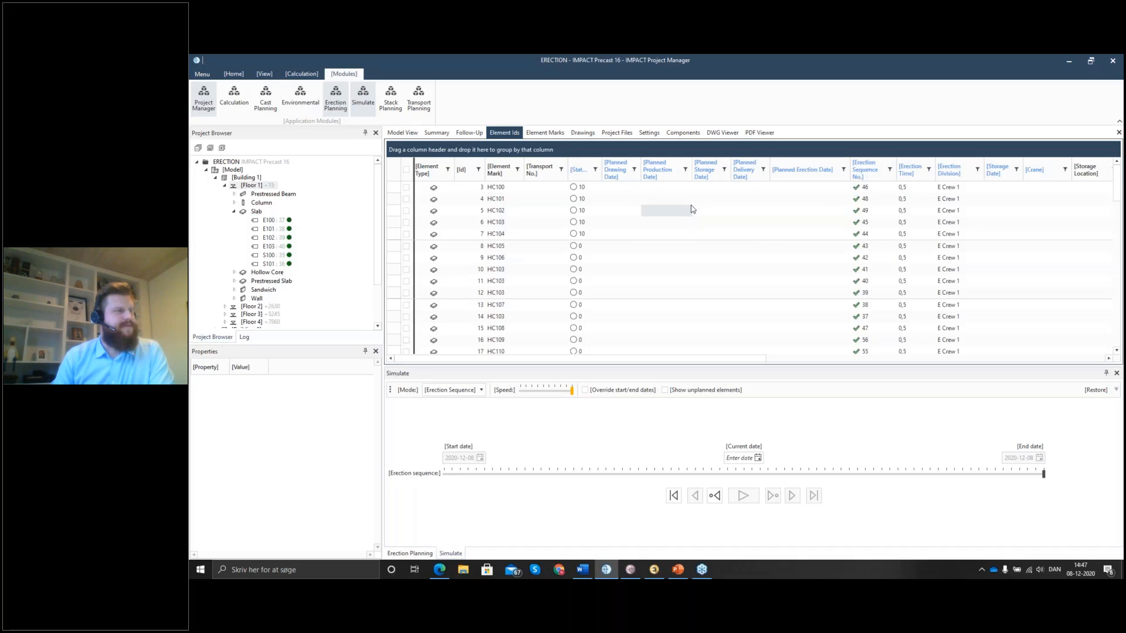
pyautogui.click(878, 176)
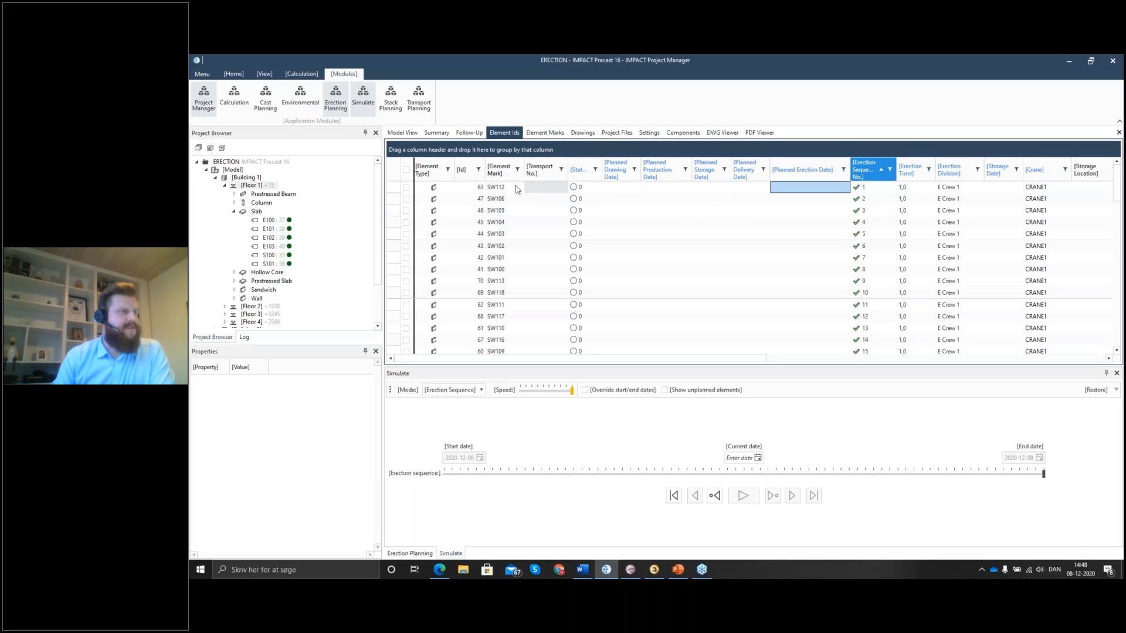
pyautogui.rightClick(820, 192)
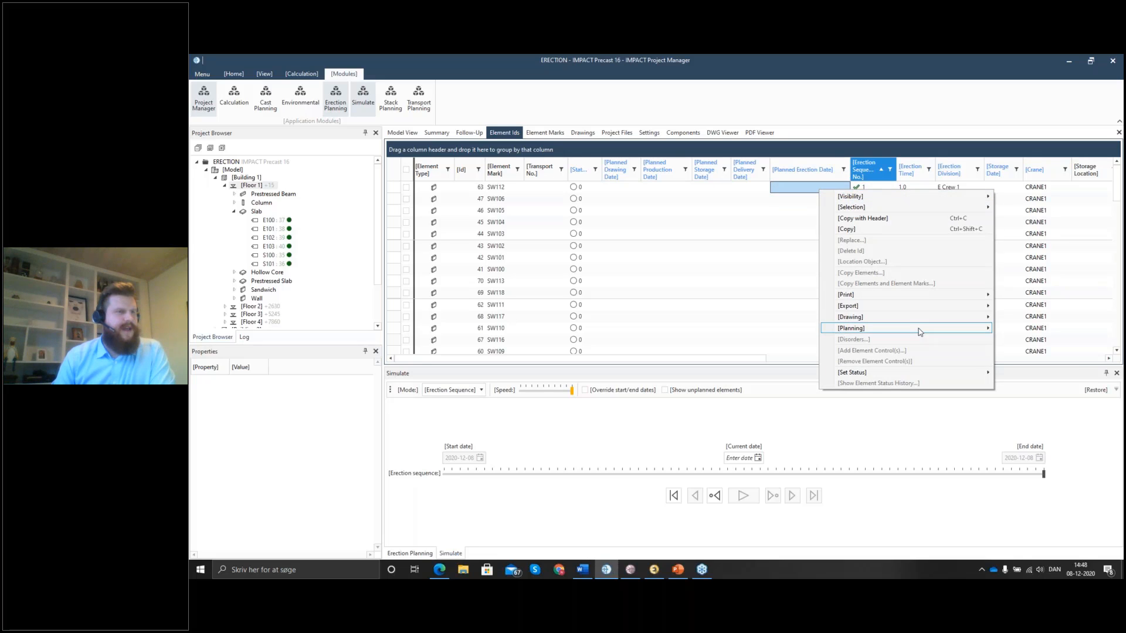
pyautogui.moveTo(919, 332)
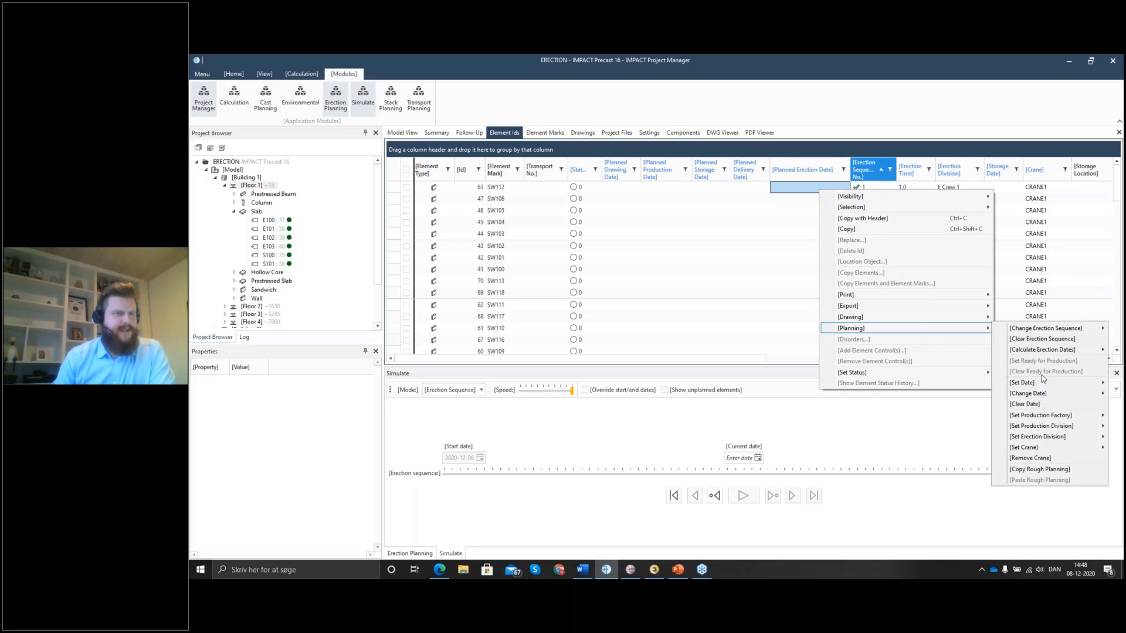
pyautogui.moveTo(1039, 385)
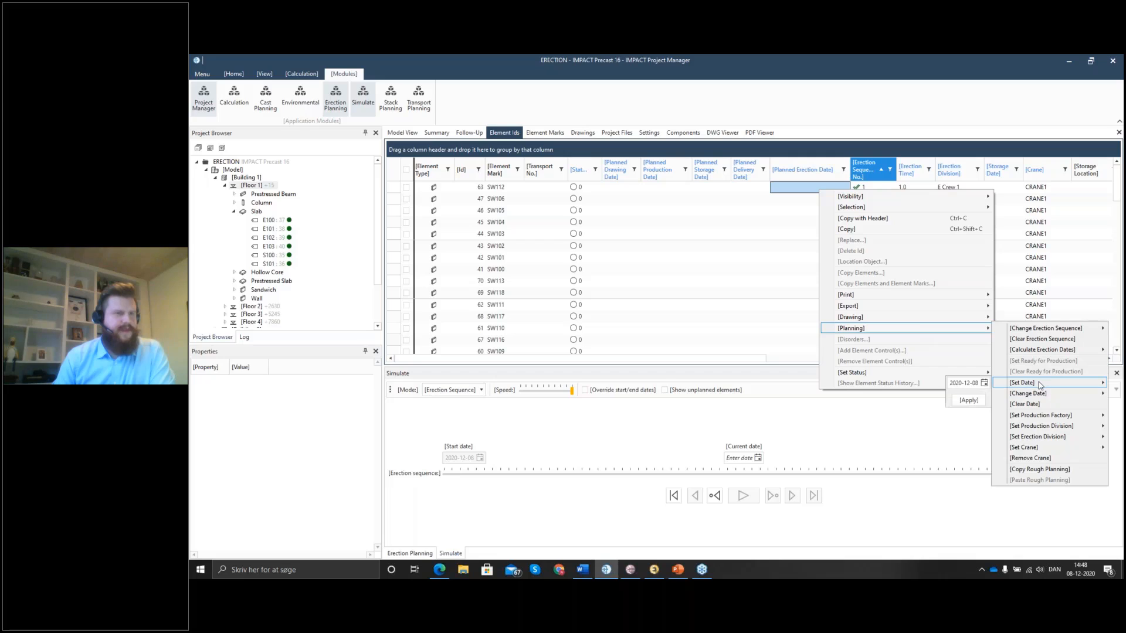
pyautogui.click(984, 382)
pyautogui.click(992, 465)
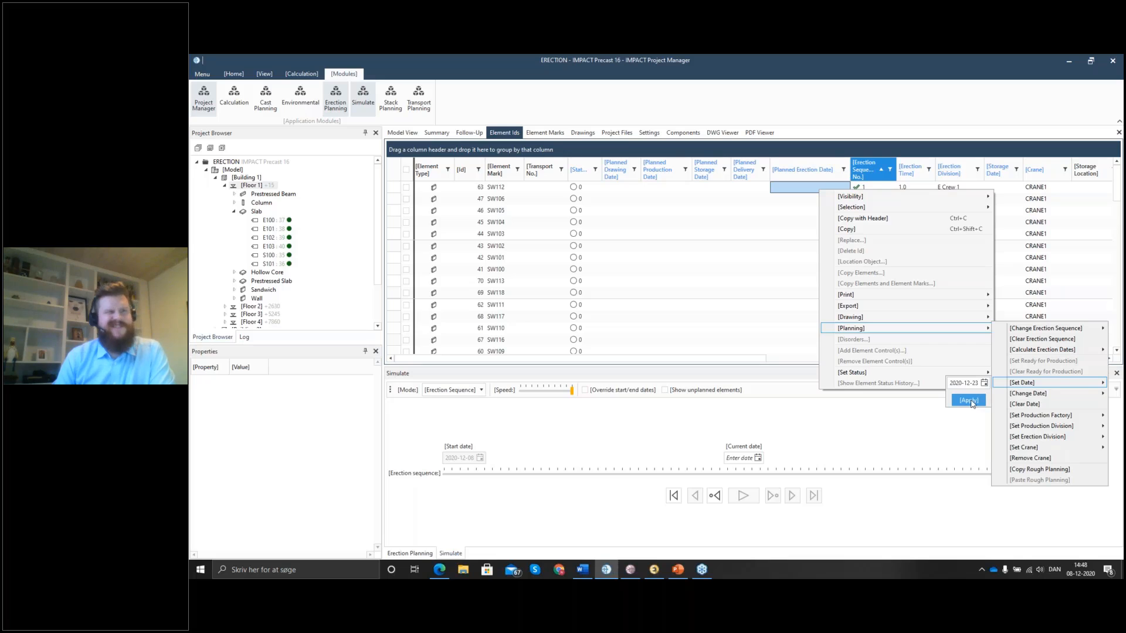
pyautogui.click(969, 400)
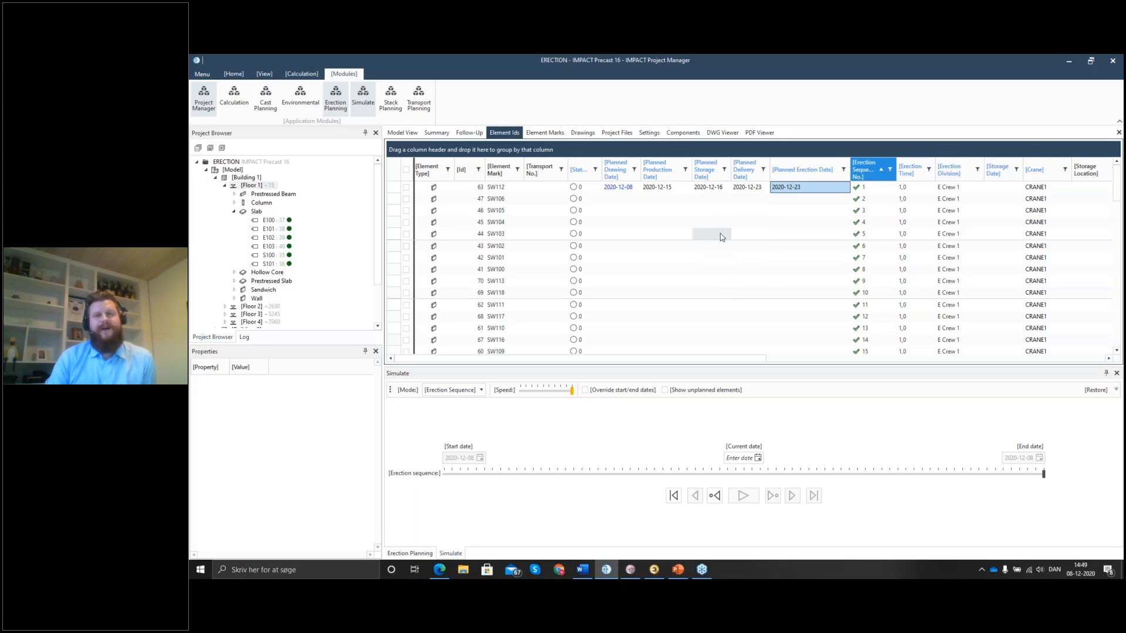
# Examine the ERECTION project's rough planning dependencies, order of dependencies and required time between dates in its project properties.
pyautogui.click(251, 166)
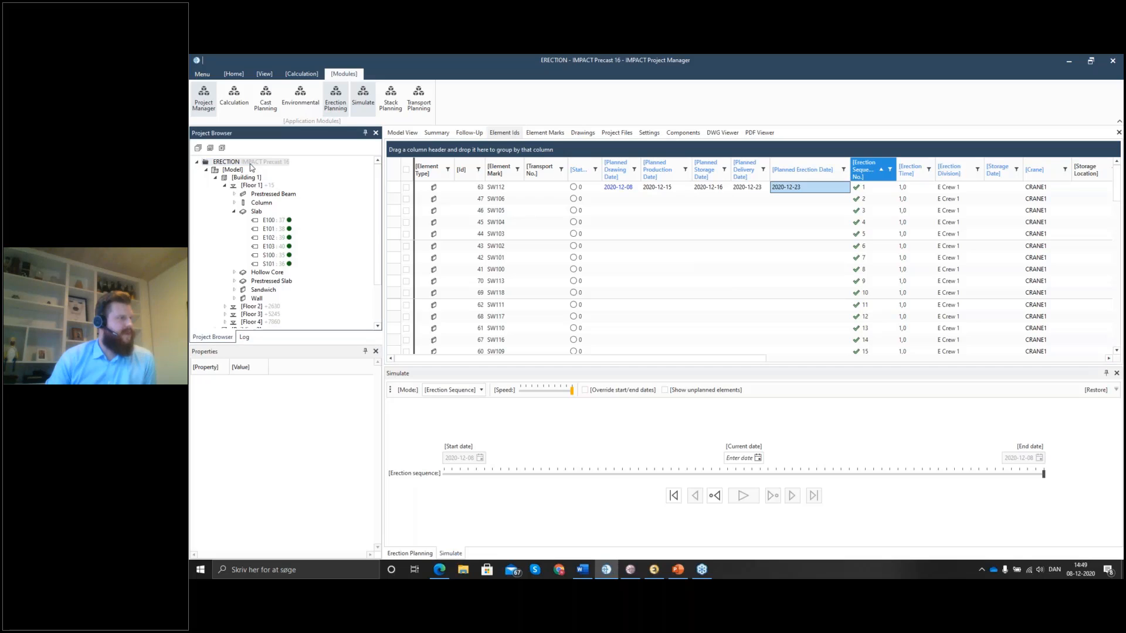
pyautogui.rightClick(251, 167)
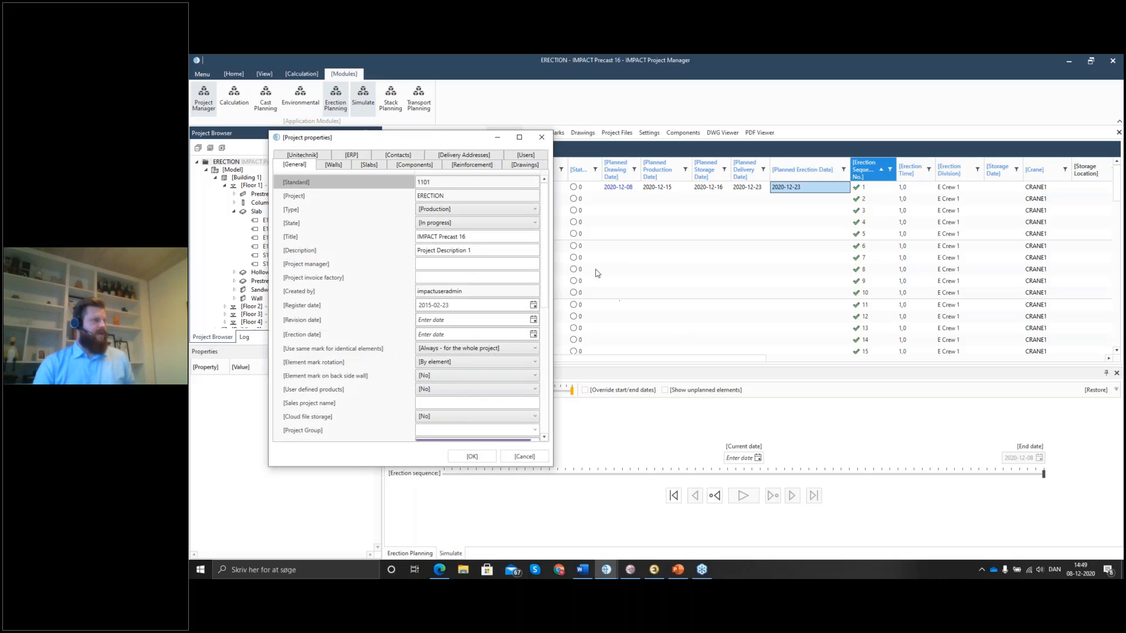
pyautogui.moveTo(473, 132); pyautogui.dragTo(693, 115)
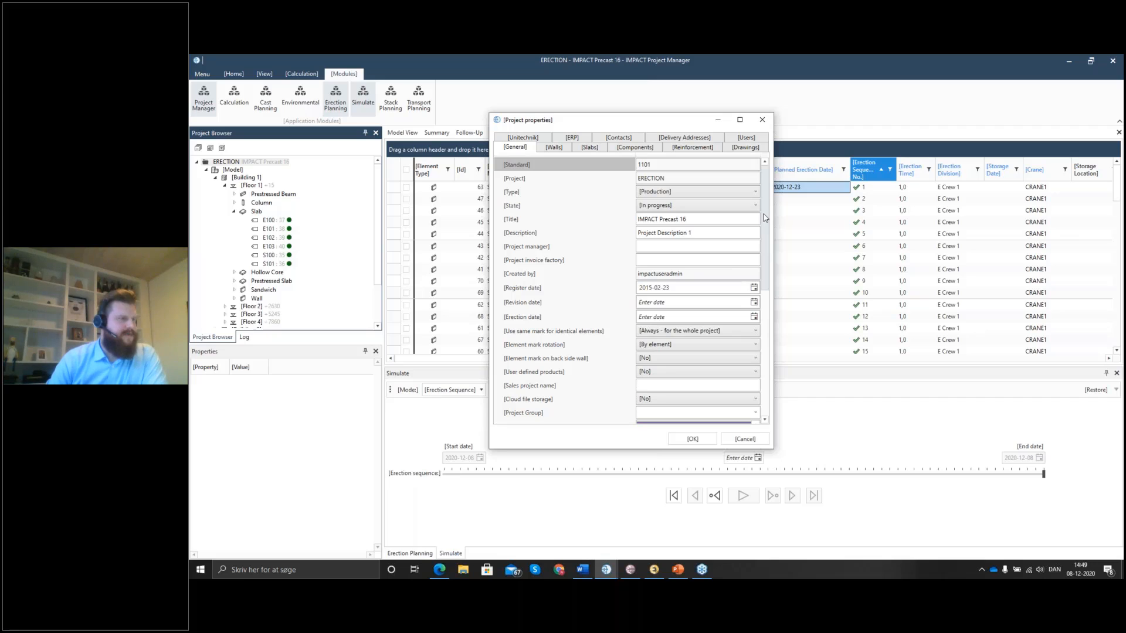
pyautogui.moveTo(765, 218); pyautogui.dragTo(775, 358)
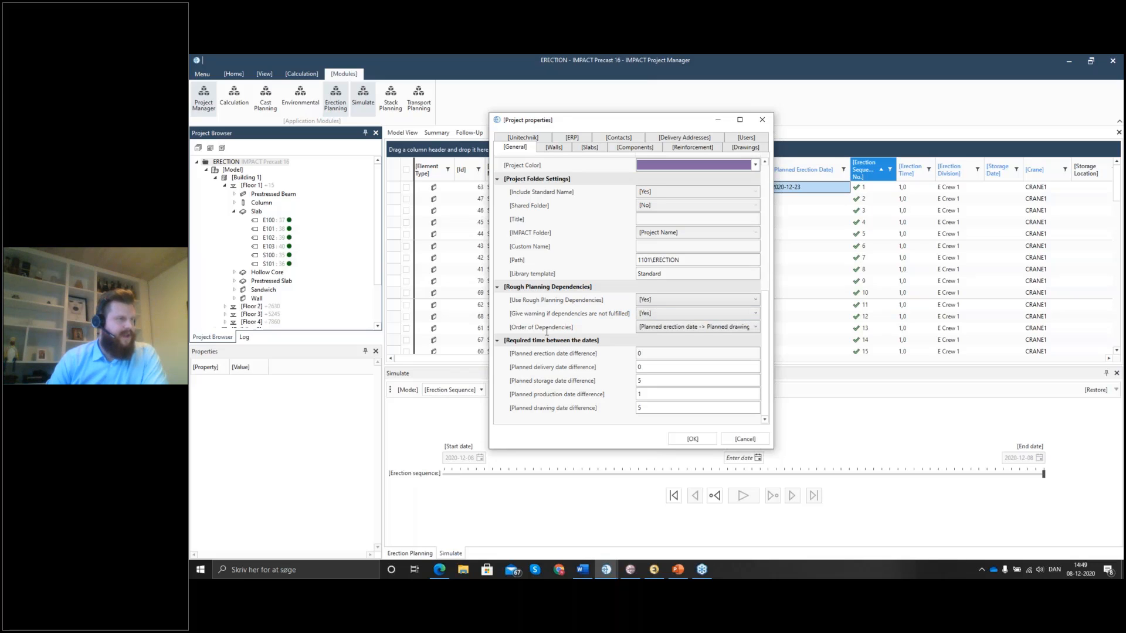
pyautogui.click(661, 327)
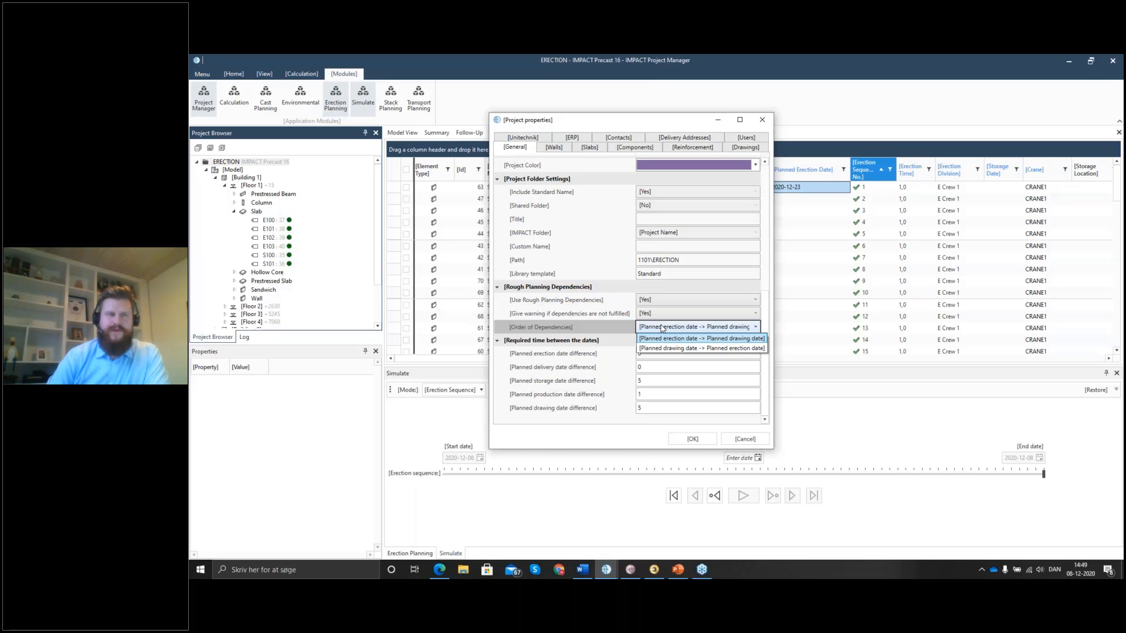
pyautogui.click(580, 304)
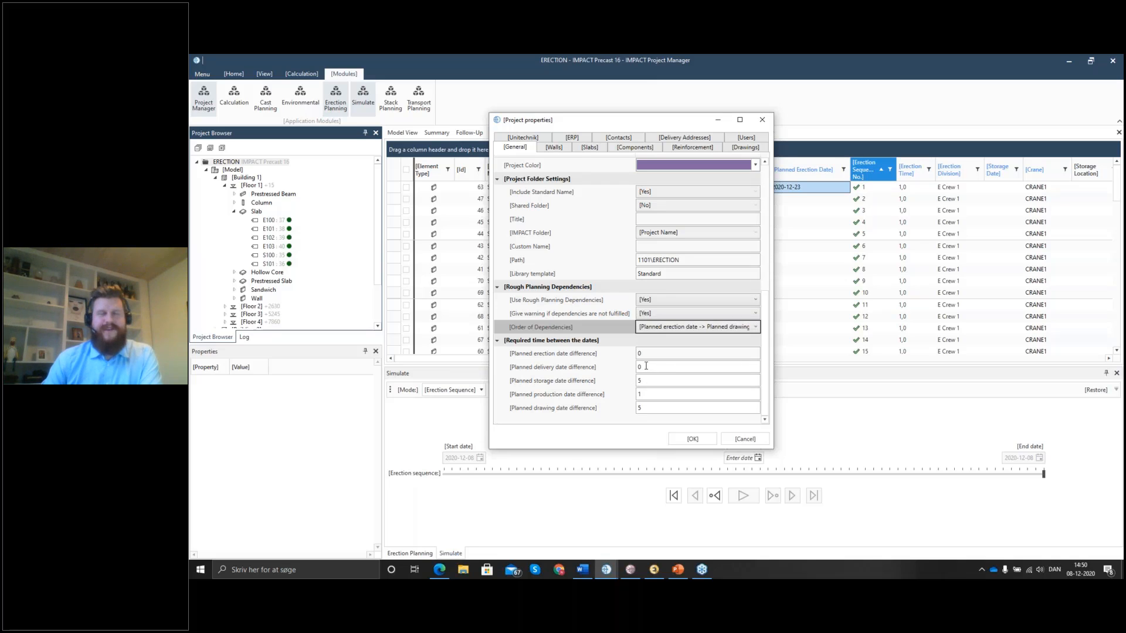
pyautogui.moveTo(650, 120); pyautogui.dragTo(692, 112)
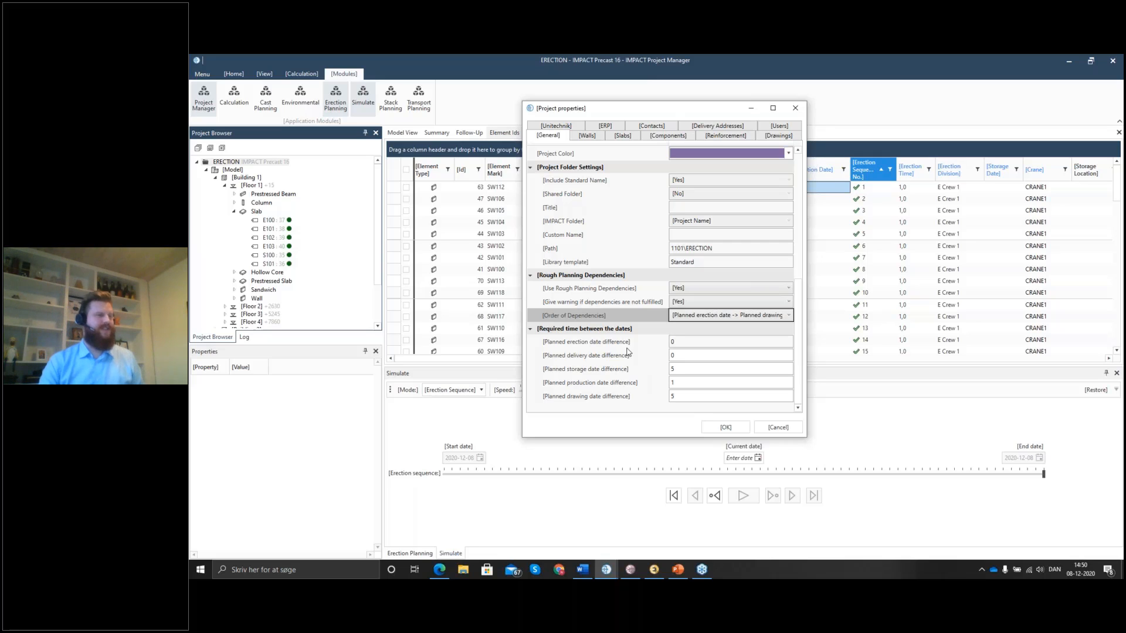
pyautogui.moveTo(720, 109); pyautogui.dragTo(653, 106)
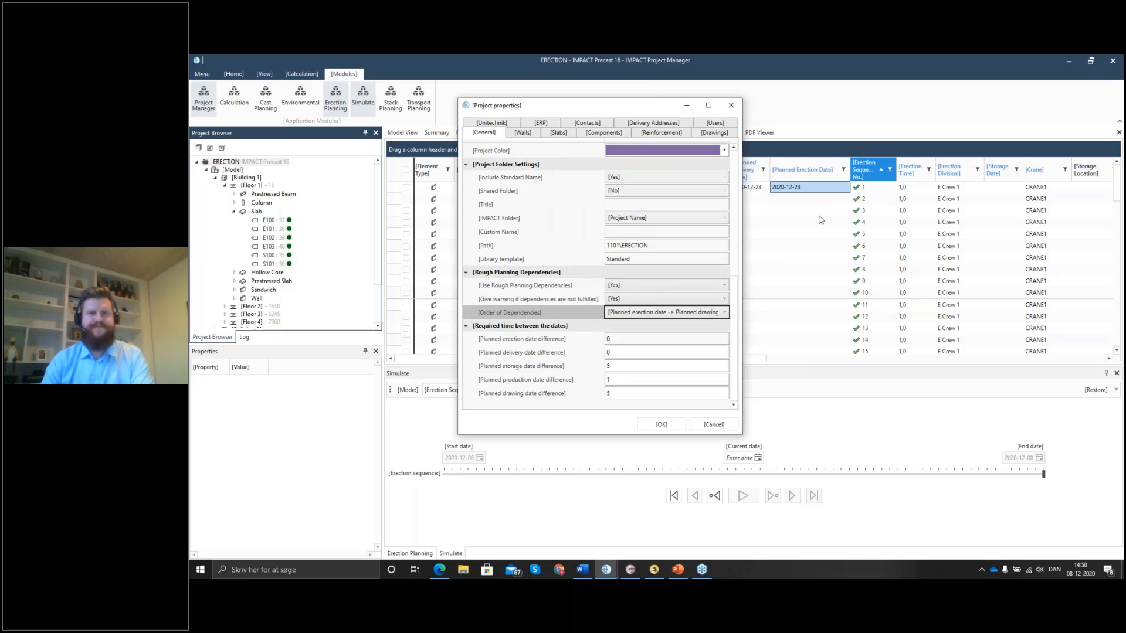
pyautogui.click(731, 104)
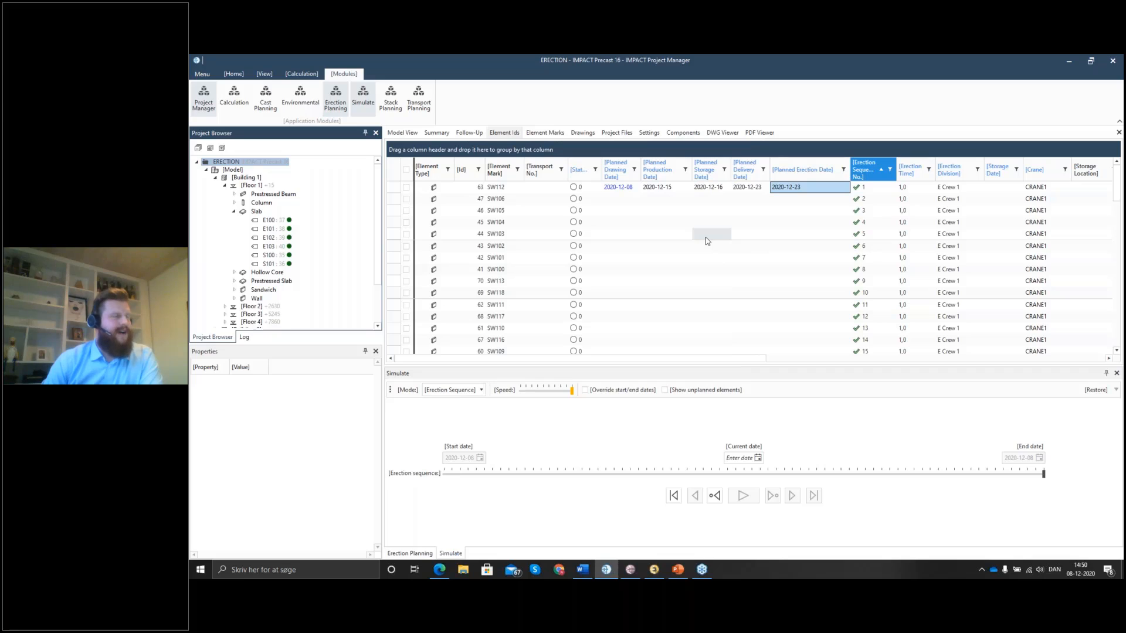
# Set SW112's planned drawing date to 2020-12-11 and update all its rough planning dates from that change.
pyautogui.click(620, 187)
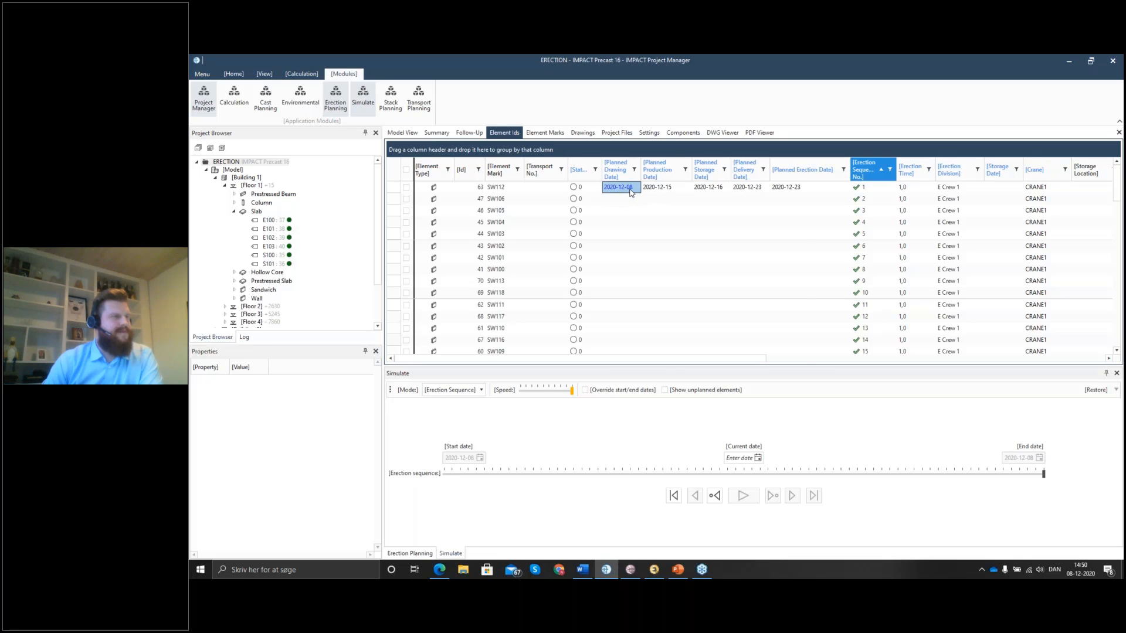
pyautogui.rightClick(630, 190)
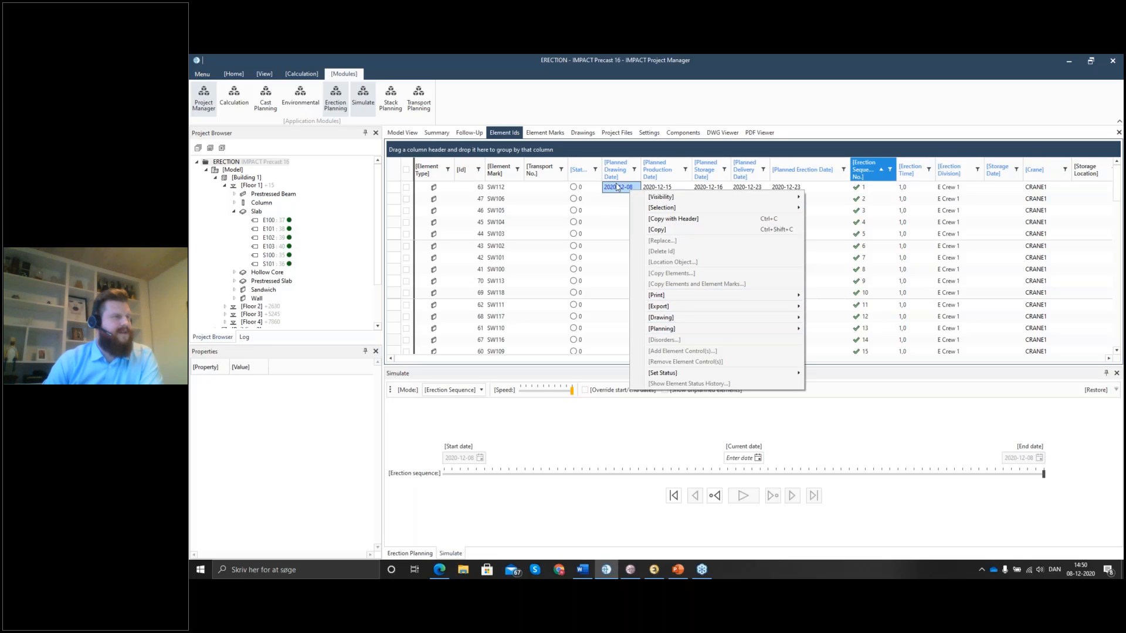
pyautogui.click(633, 188)
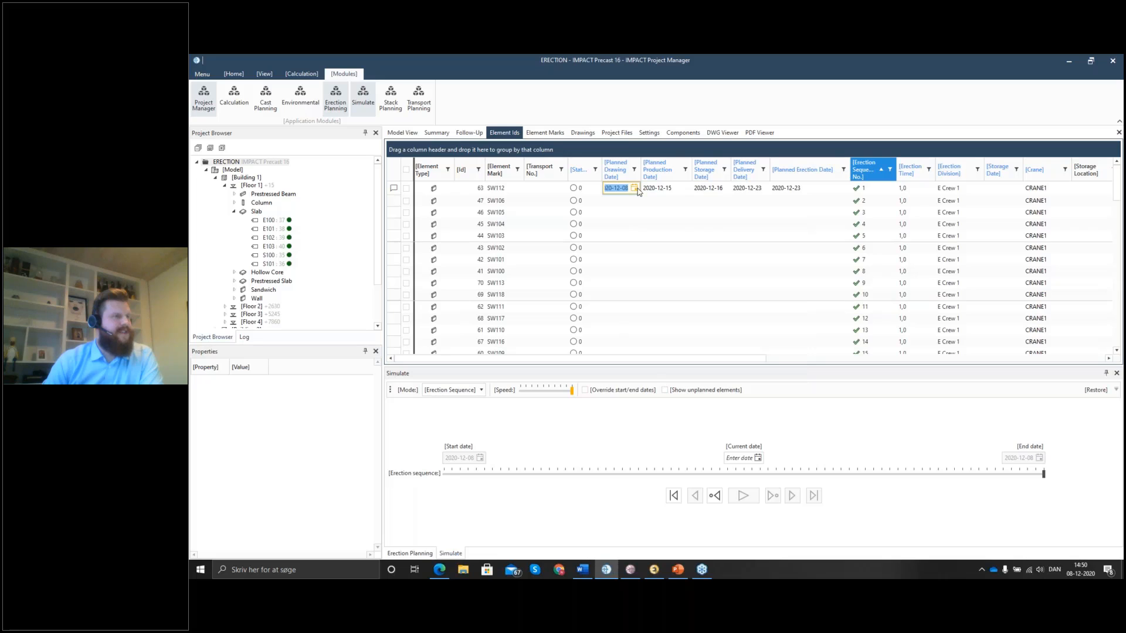
pyautogui.click(634, 187)
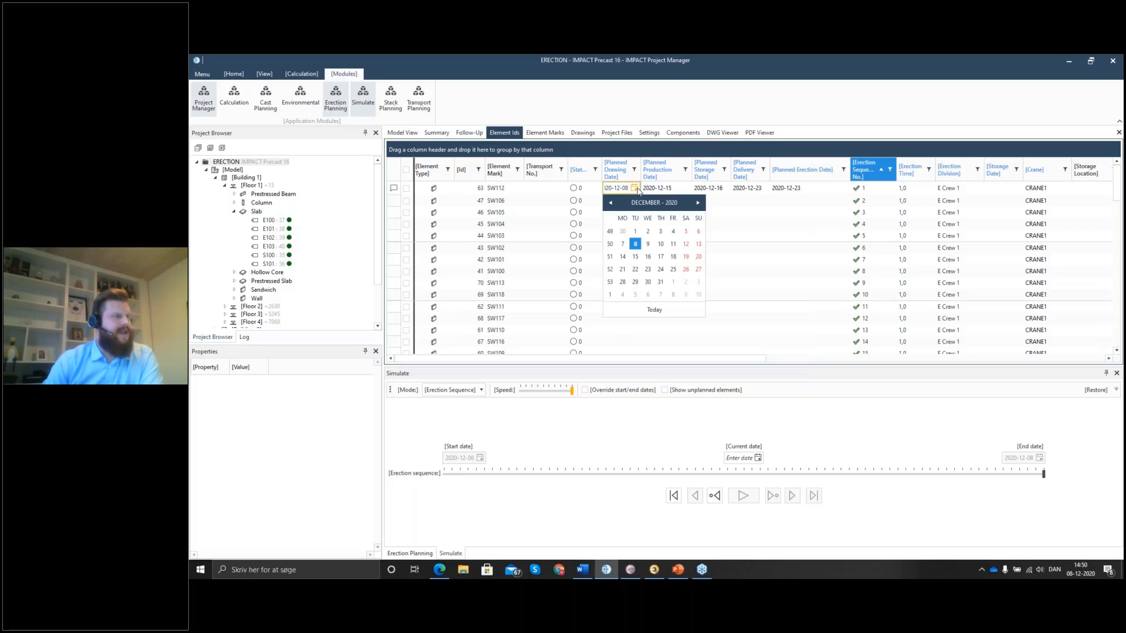
pyautogui.click(672, 244)
pyautogui.click(1023, 151)
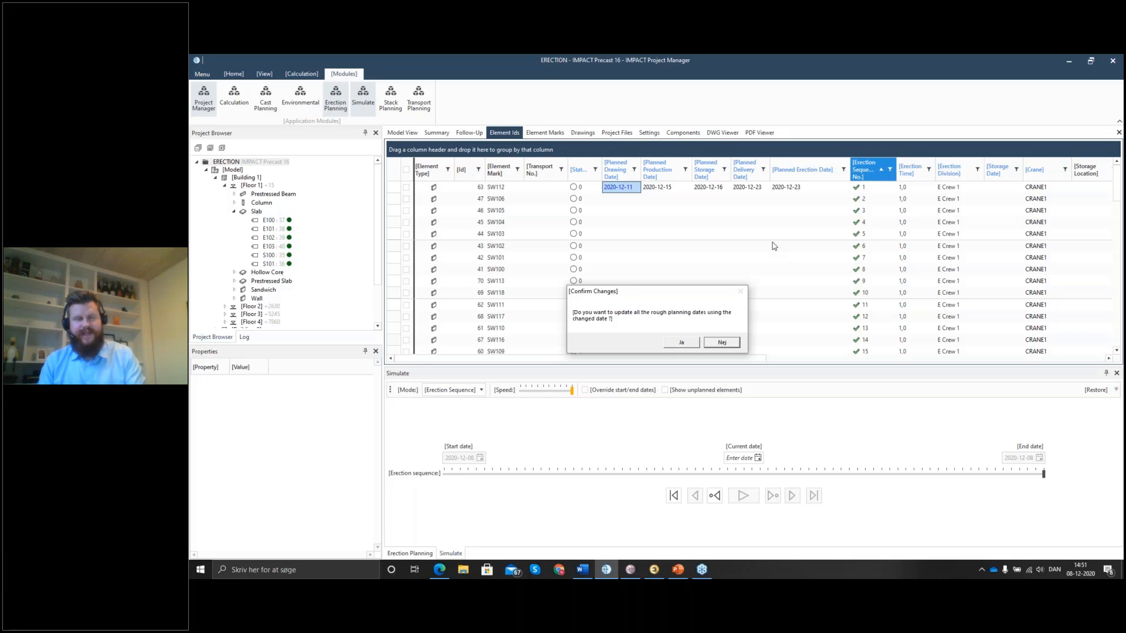
pyautogui.click(682, 342)
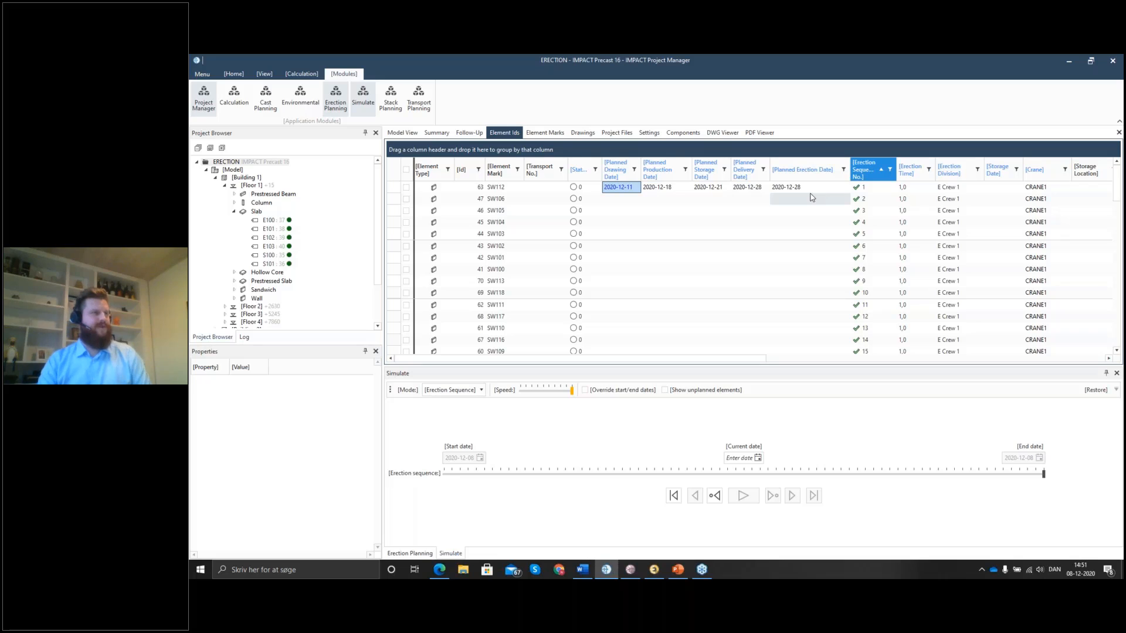
# Open the Cast Planning and Transport Planning modules and bring Cast Planning into view.
pyautogui.click(267, 99)
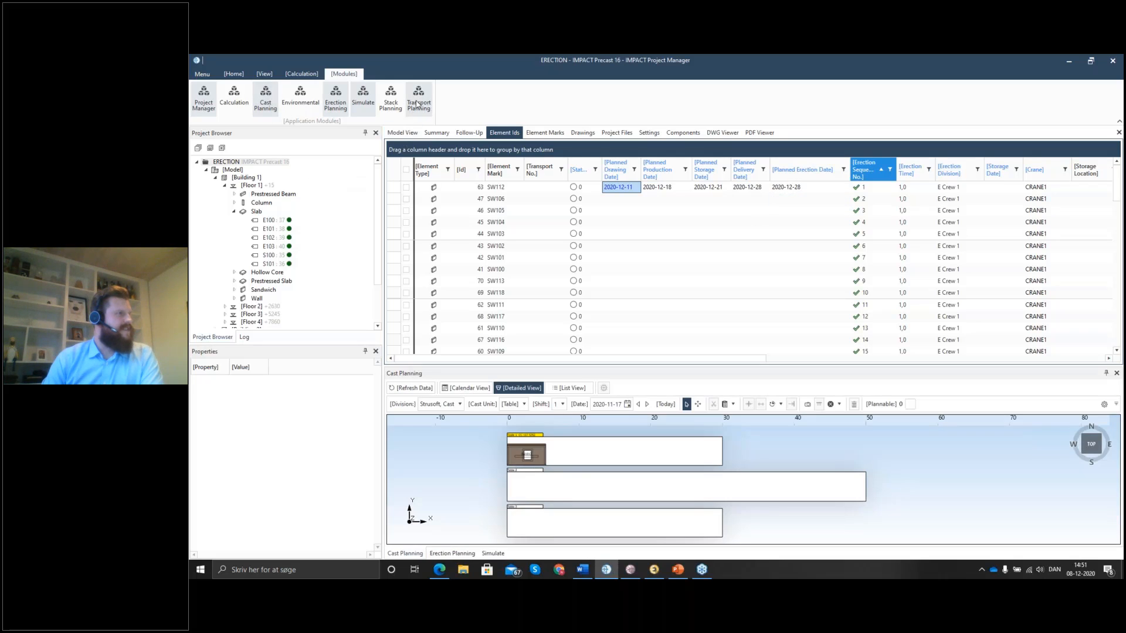
pyautogui.click(419, 99)
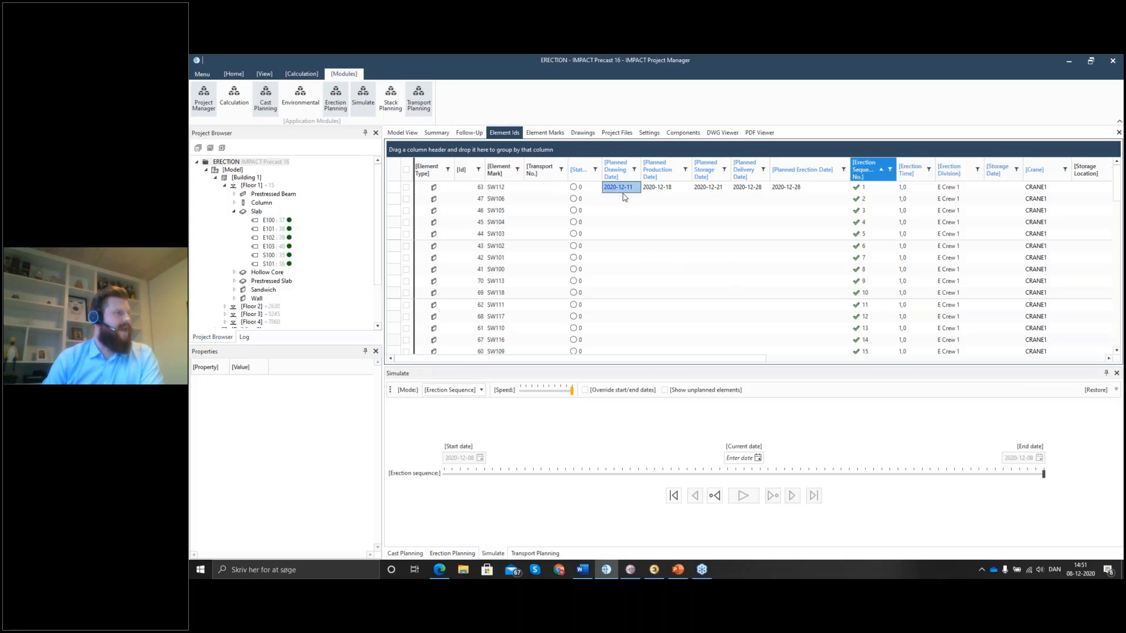
pyautogui.click(409, 554)
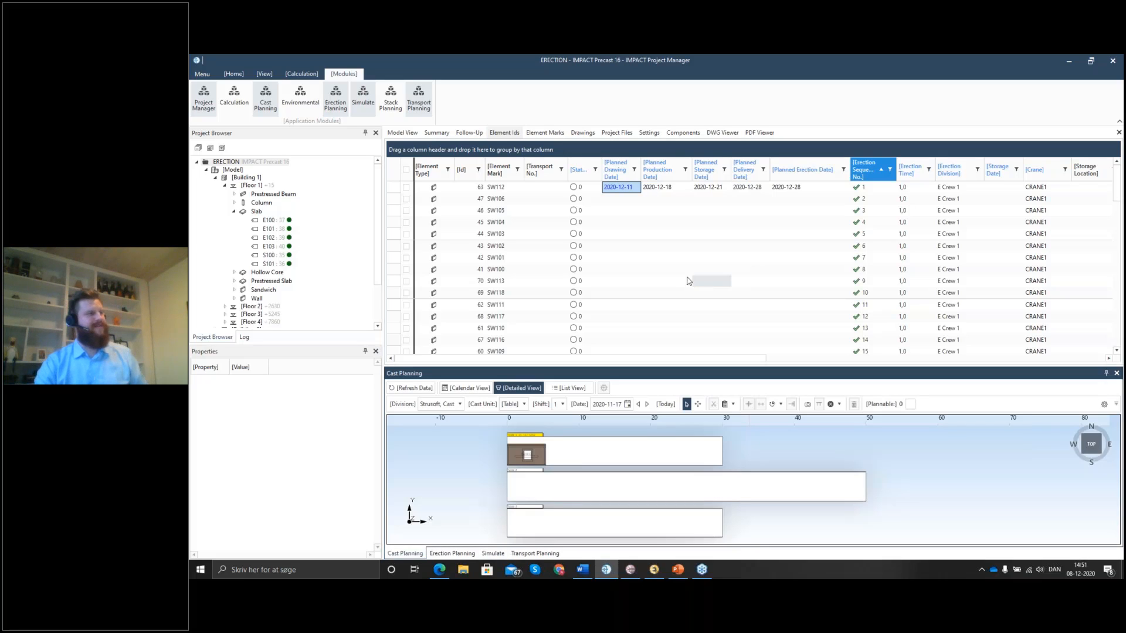
# Select SW112, place it on the first casting table for today, 2020-12-08, and update its planned dates from the production date.
pyautogui.click(406, 188)
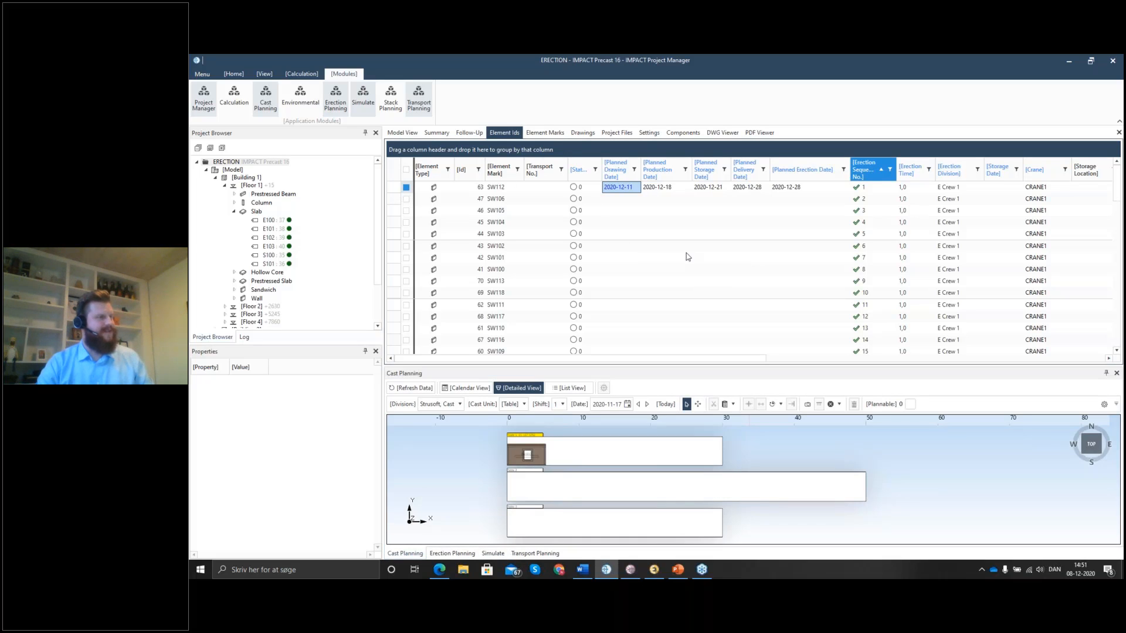
pyautogui.click(666, 404)
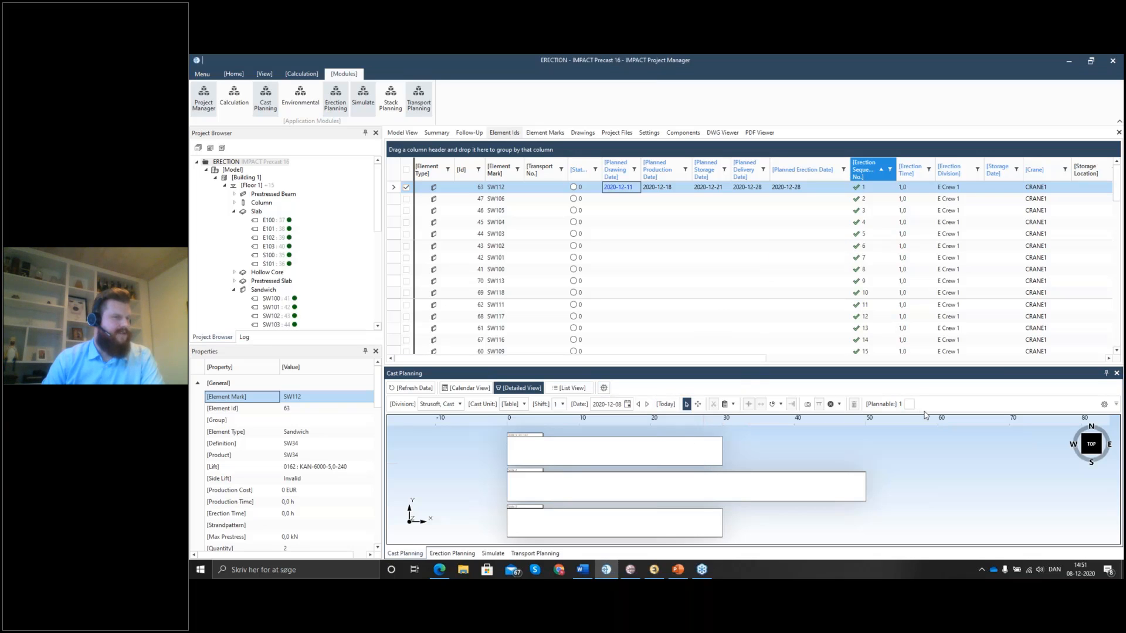
pyautogui.moveTo(633, 456); pyautogui.dragTo(531, 453)
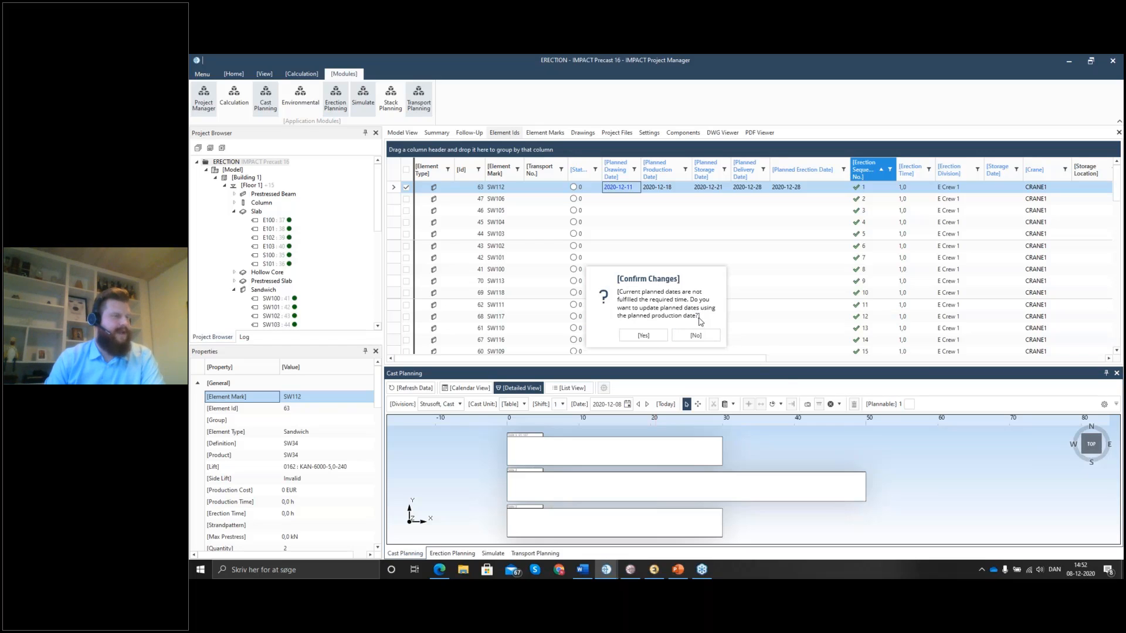
pyautogui.click(646, 336)
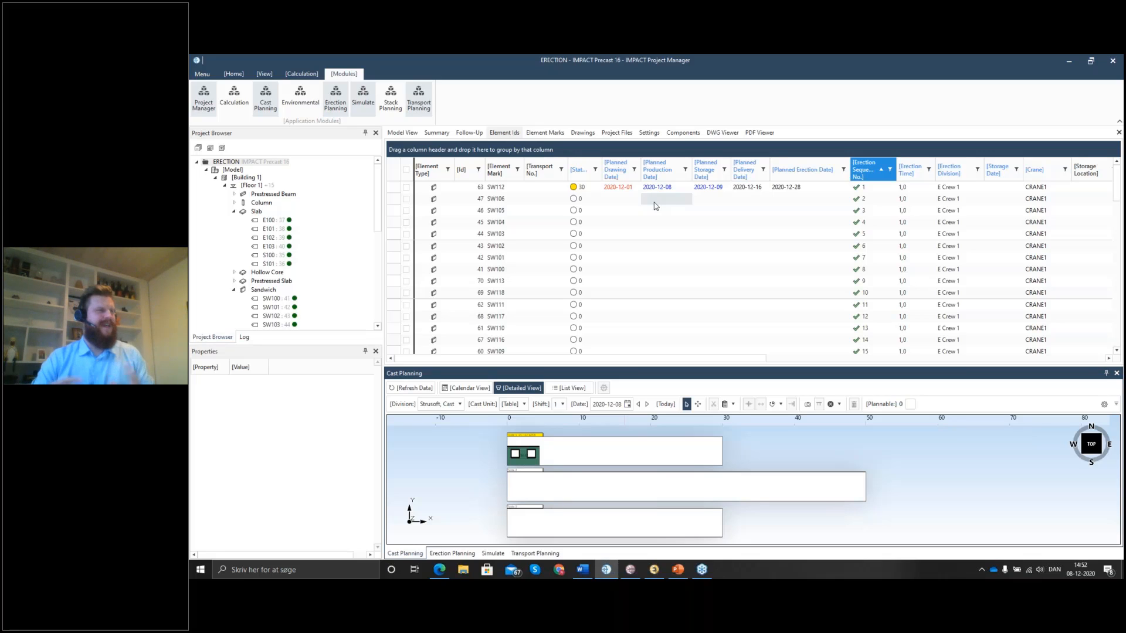
# Delete SW112 from the first casting table.
pyautogui.click(521, 467)
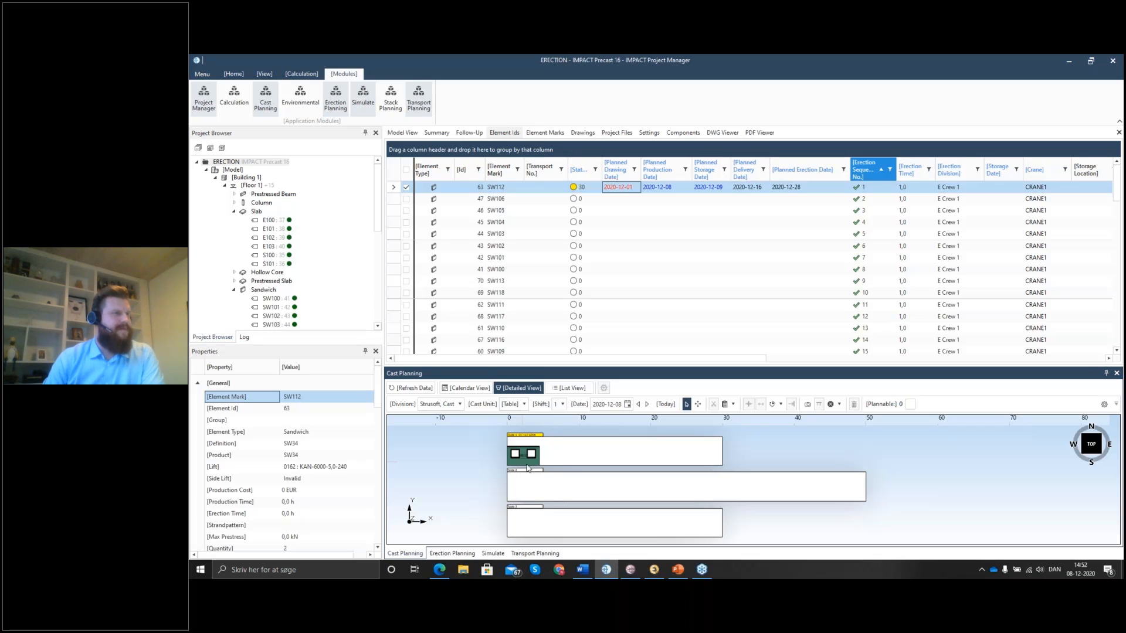
pyautogui.rightClick(545, 460)
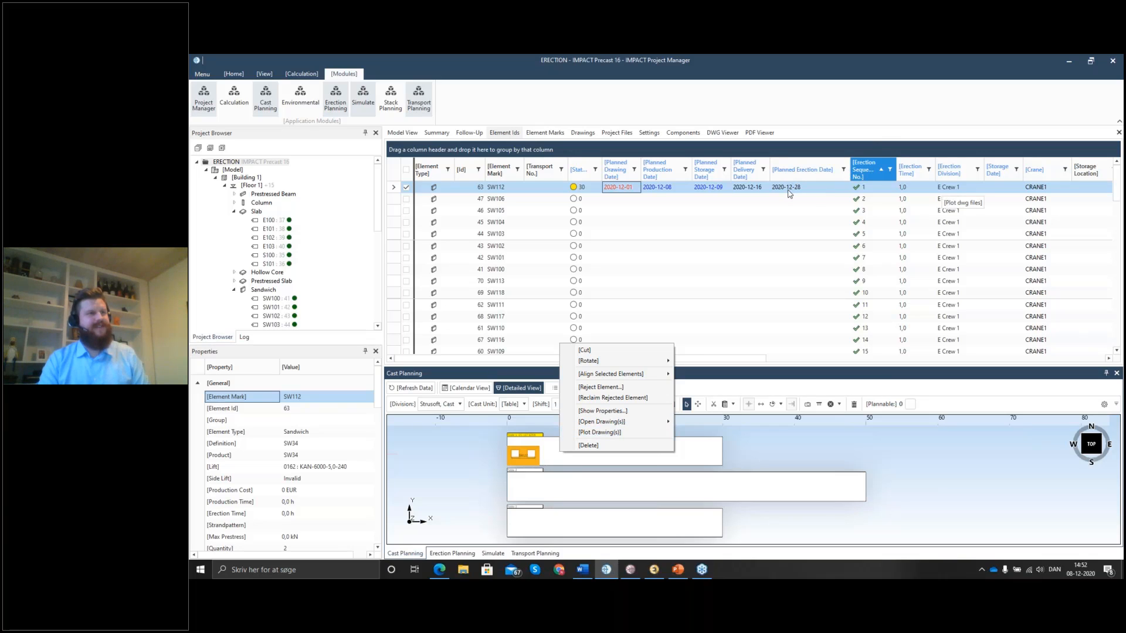
pyautogui.click(588, 445)
pyautogui.click(643, 327)
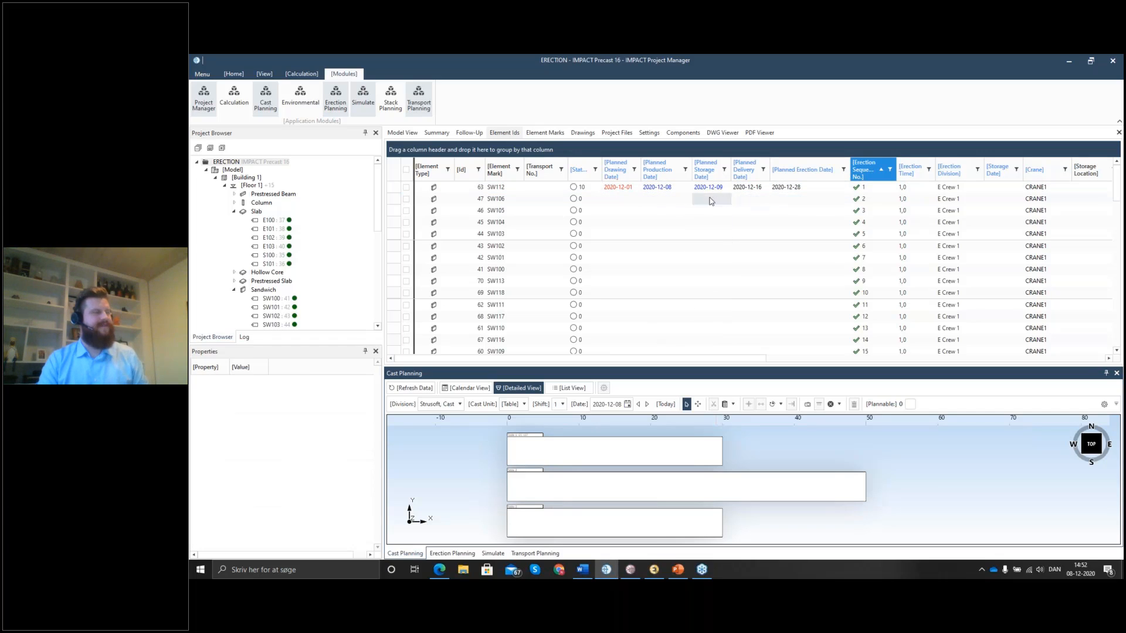
# Bring Transport Planning into view and start an auto transport for SW112 using the A-Frame template.
pyautogui.click(535, 553)
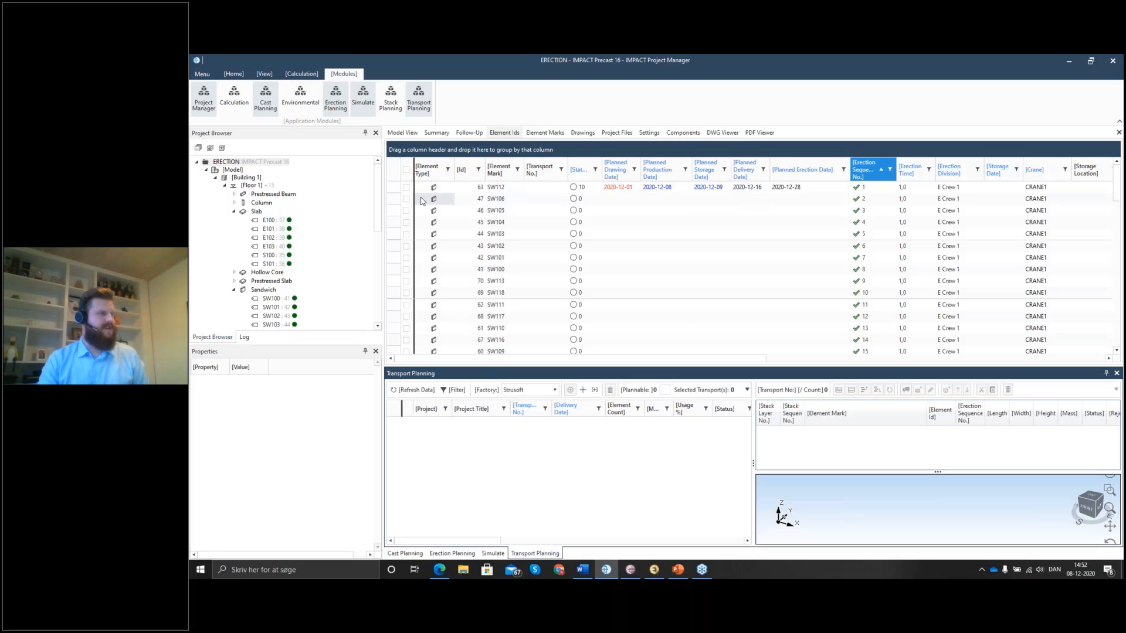
pyautogui.click(405, 187)
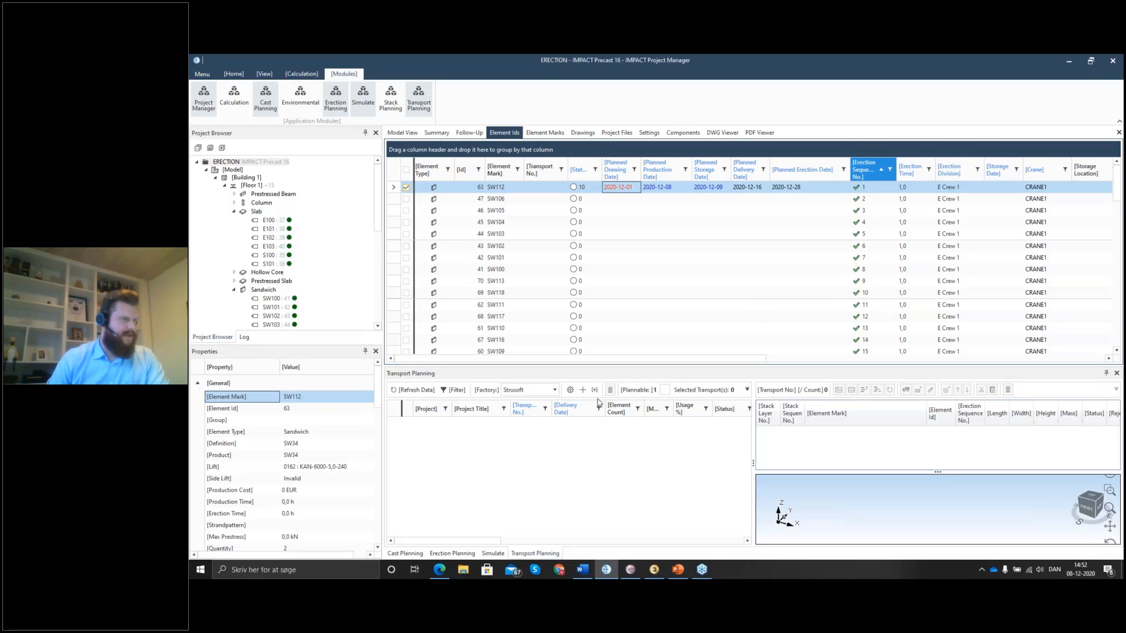
pyautogui.click(570, 390)
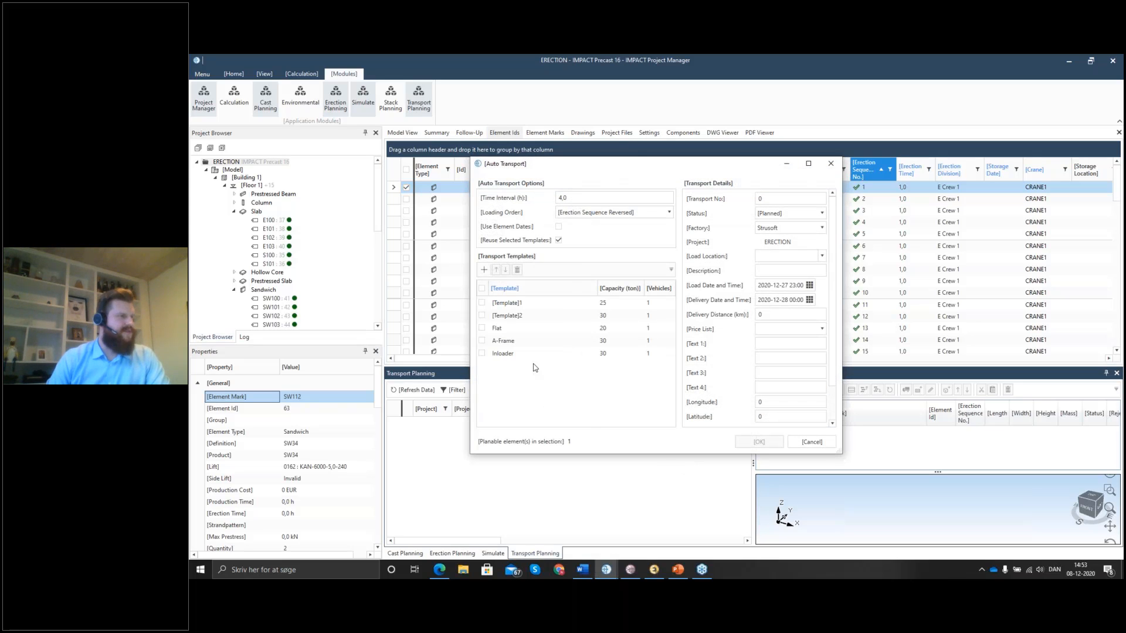
pyautogui.click(481, 341)
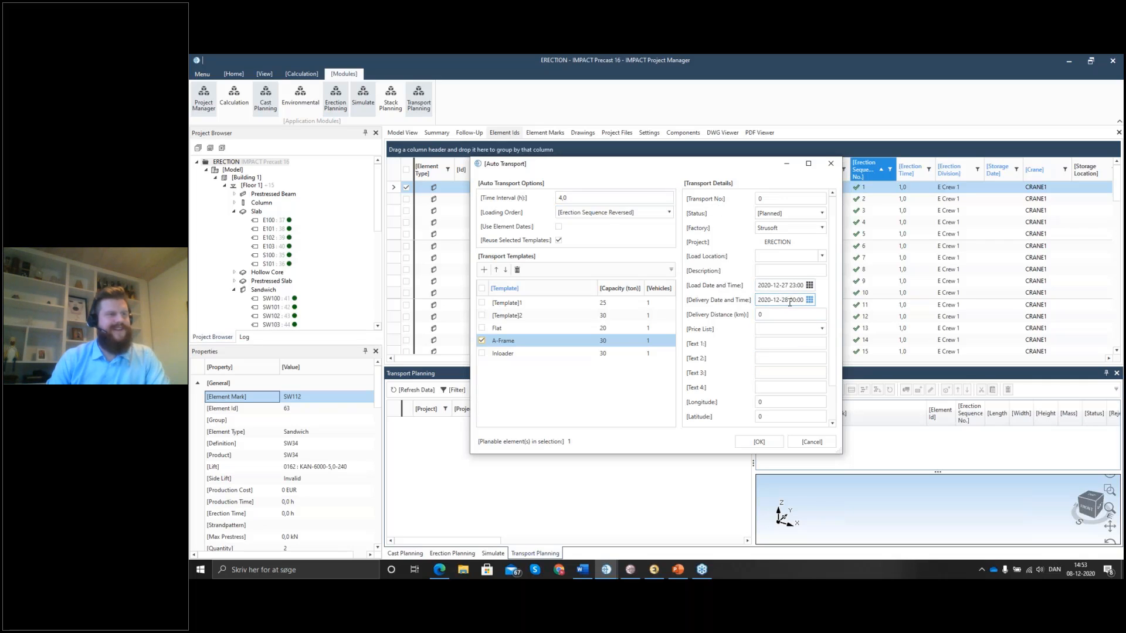
# Set delivery to 2020-12-24 and loading to 2020-12-23, create the transport, and update SW112's planned dates from the planned delivery date.
pyautogui.click(810, 300)
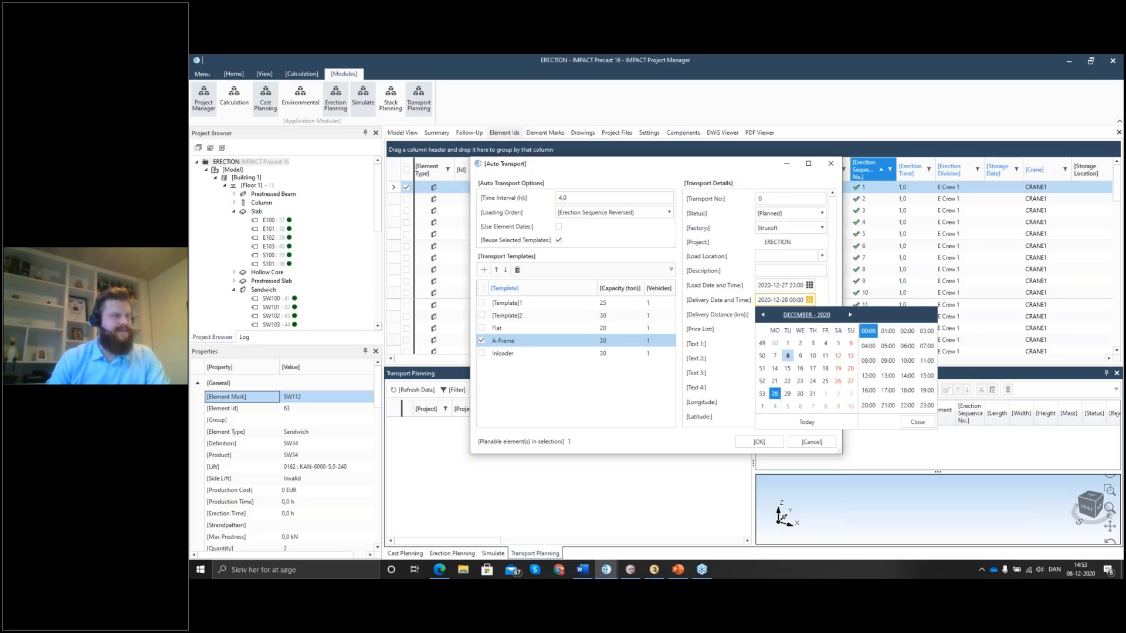
pyautogui.click(812, 381)
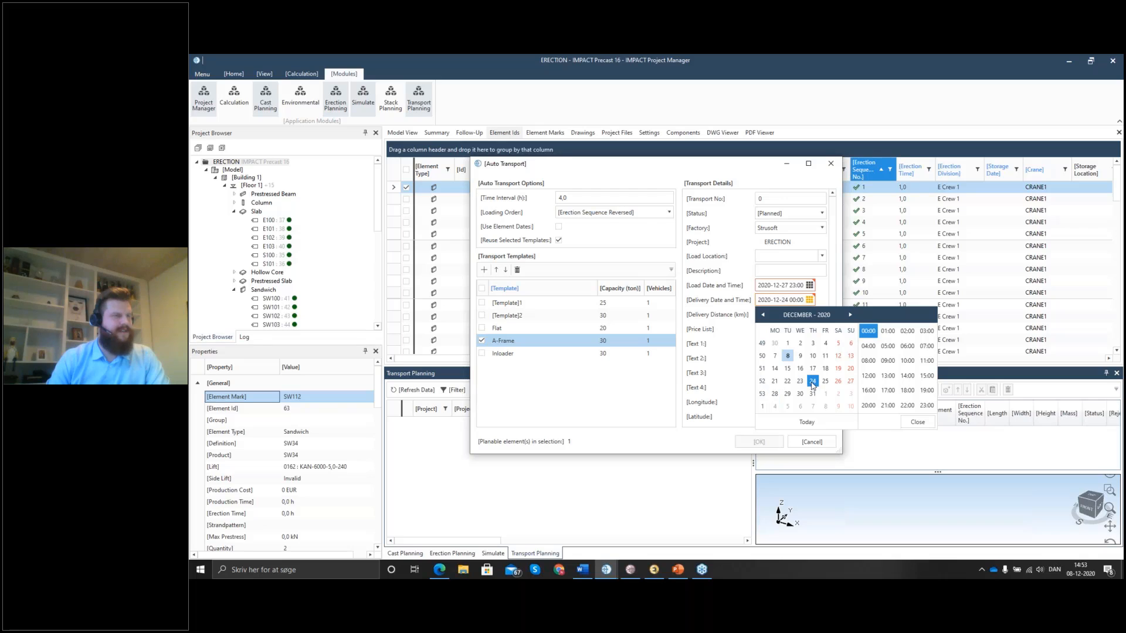
pyautogui.click(810, 286)
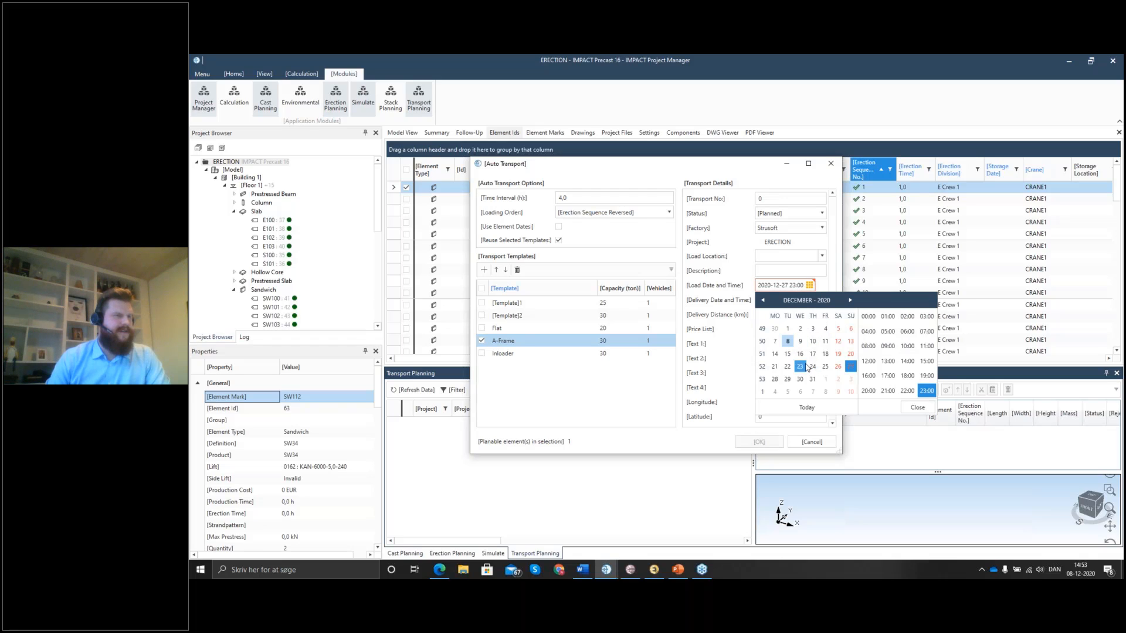
pyautogui.click(807, 367)
pyautogui.click(758, 441)
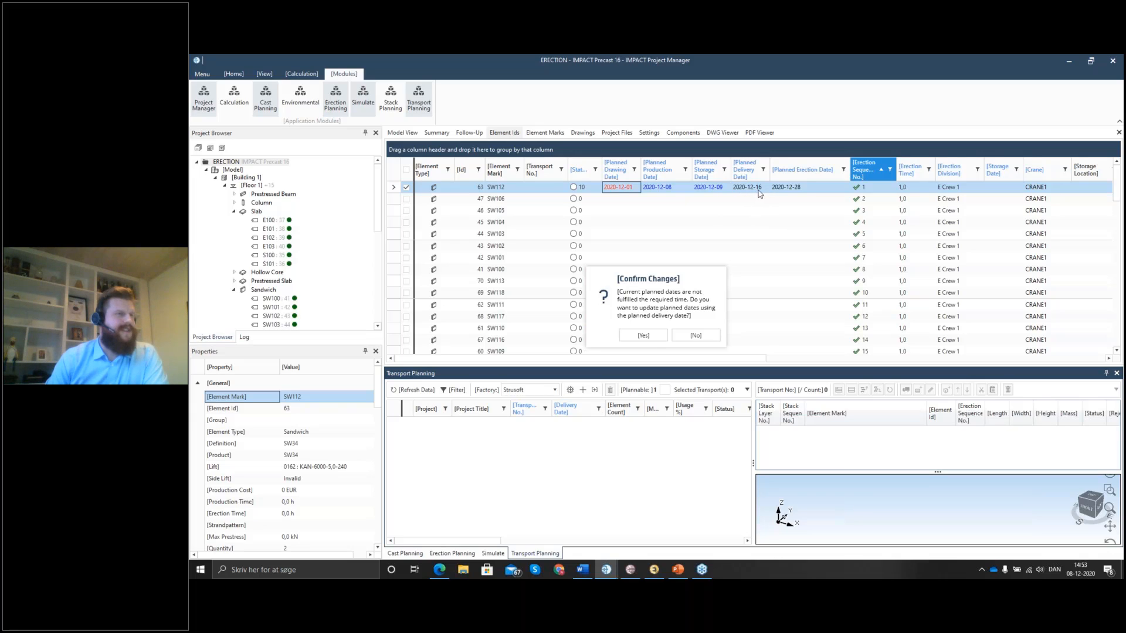
pyautogui.click(663, 338)
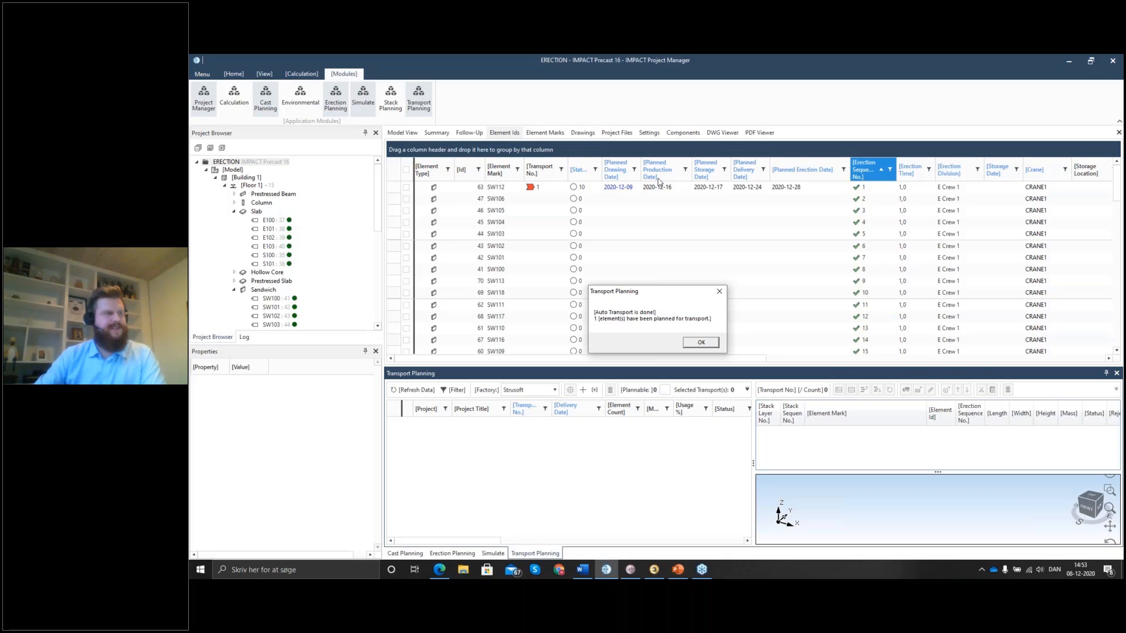
pyautogui.click(701, 341)
# Select SW112's planned transport and delete it together with its stack.
pyautogui.click(593, 423)
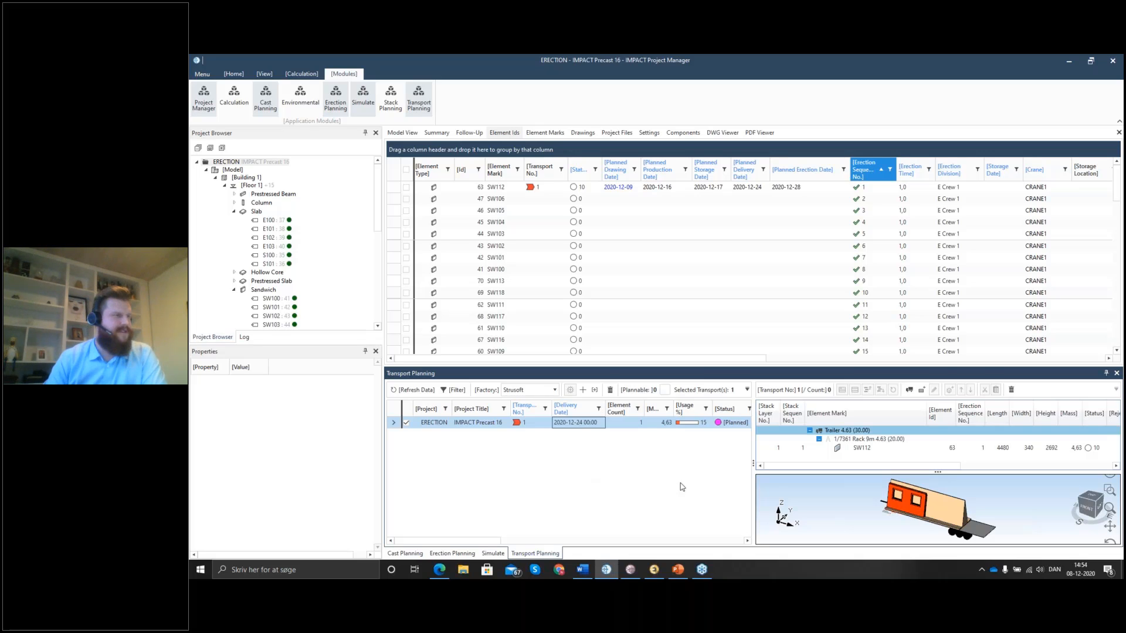
pyautogui.rightClick(595, 423)
pyautogui.click(622, 417)
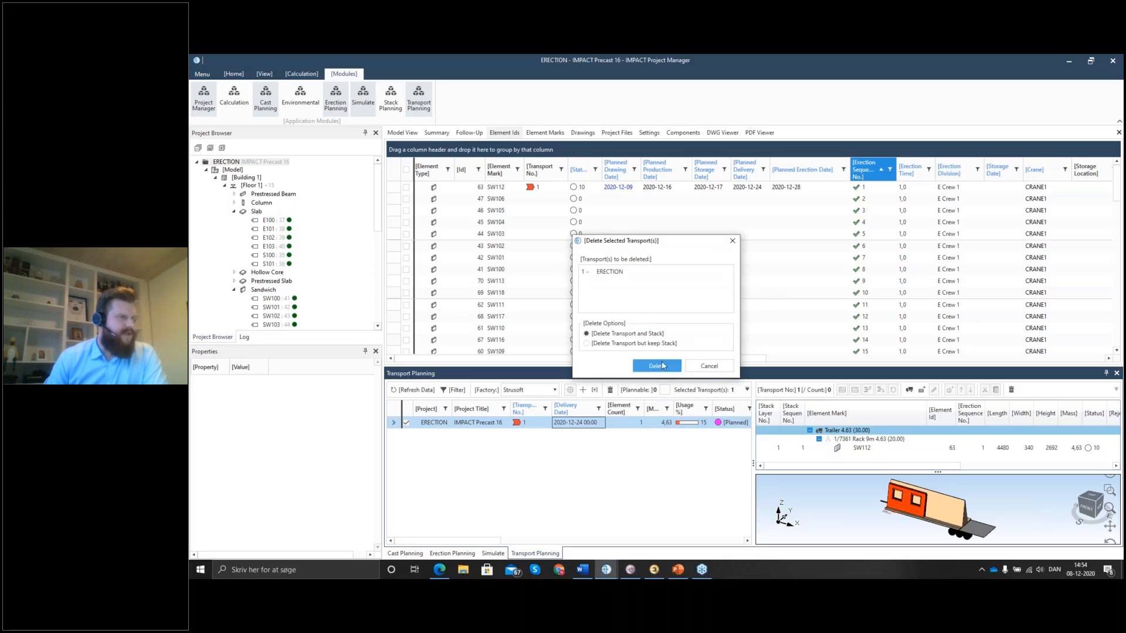
pyautogui.click(654, 366)
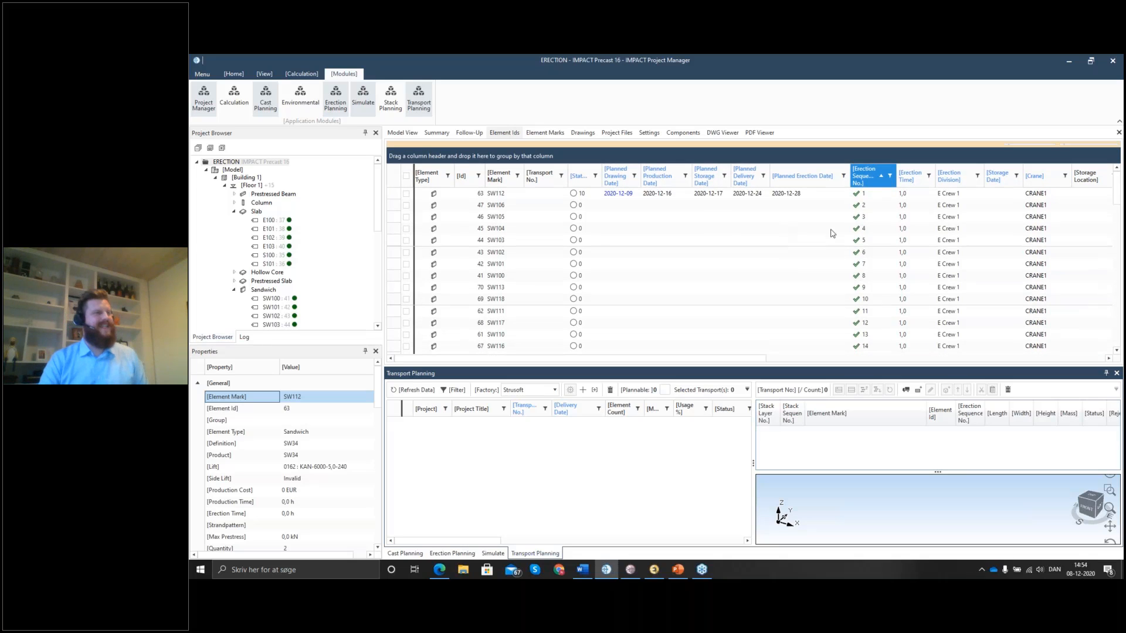
# Set SW106's planned erection date to 2020-12-25 and save the change.
pyautogui.click(805, 200)
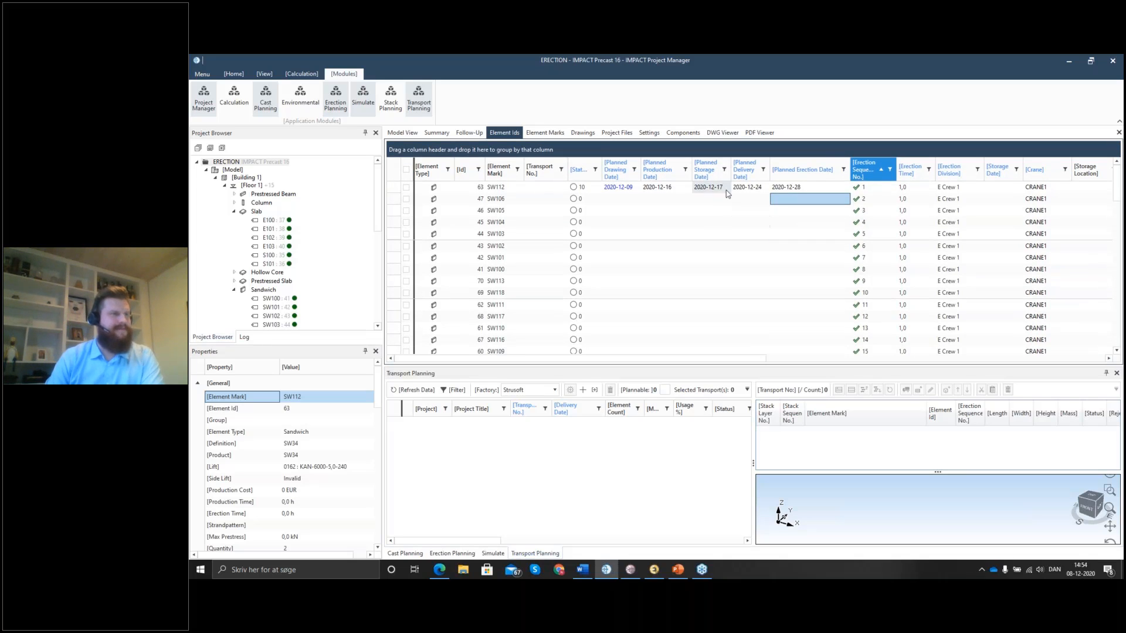
pyautogui.click(815, 203)
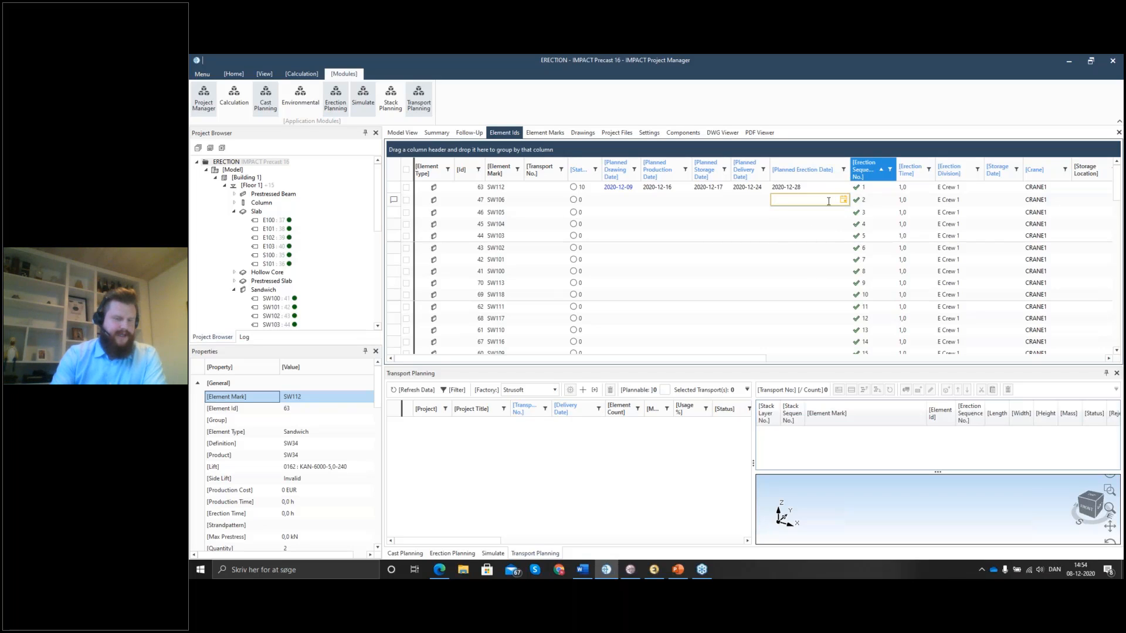
pyautogui.write('25')
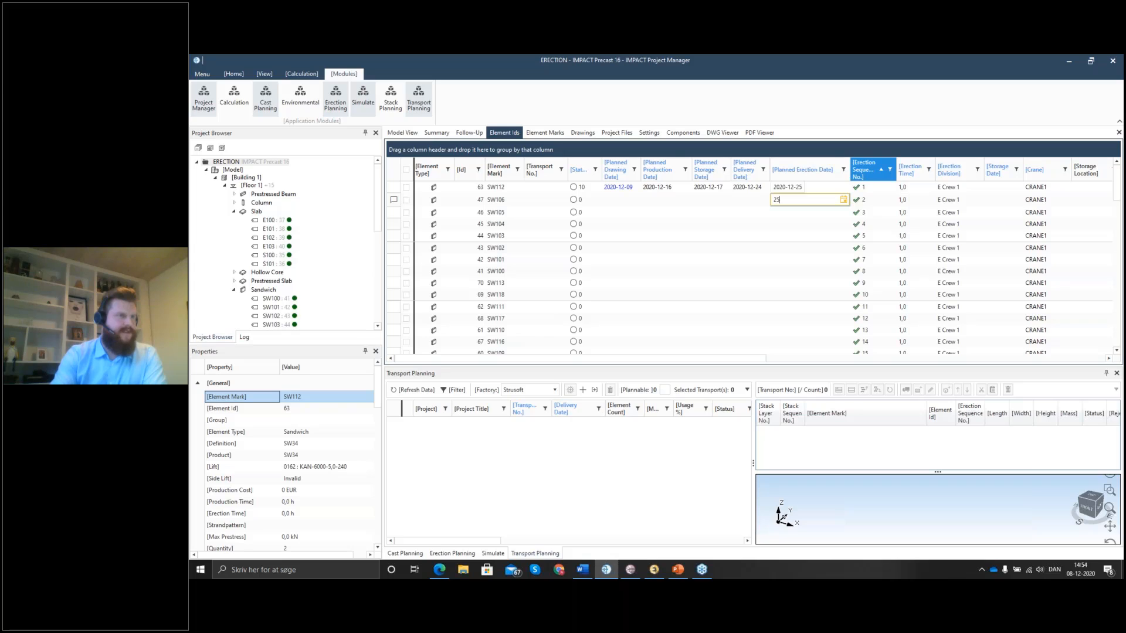
pyautogui.press('Return')
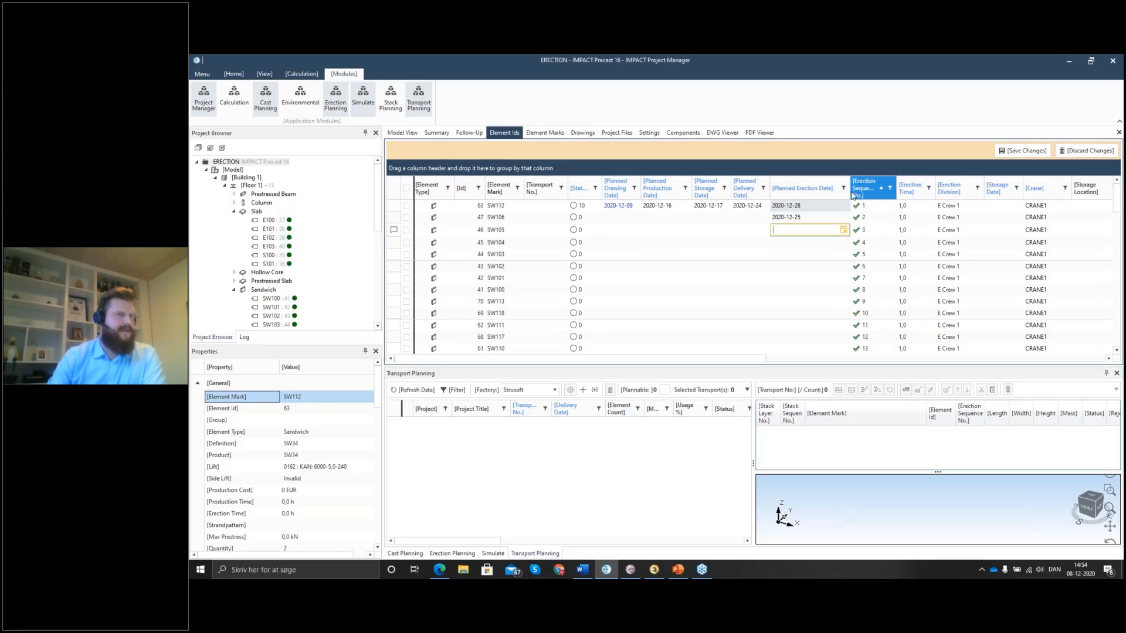
pyautogui.click(1011, 151)
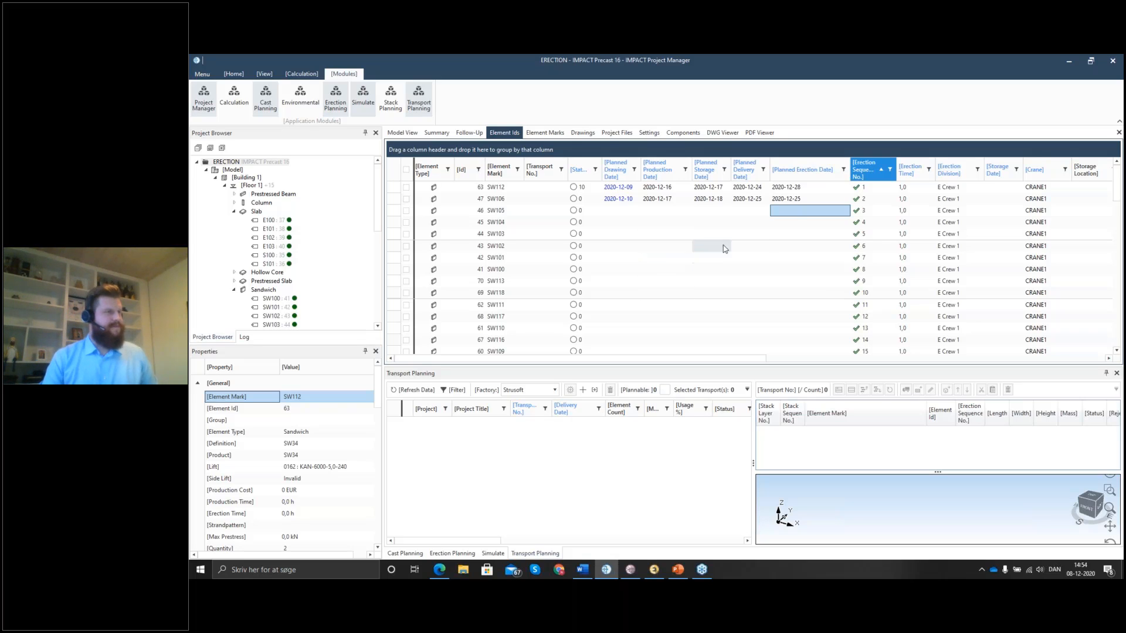
# Clear all planned dates of SW112 and SW106 and save the changes.
pyautogui.click(405, 188)
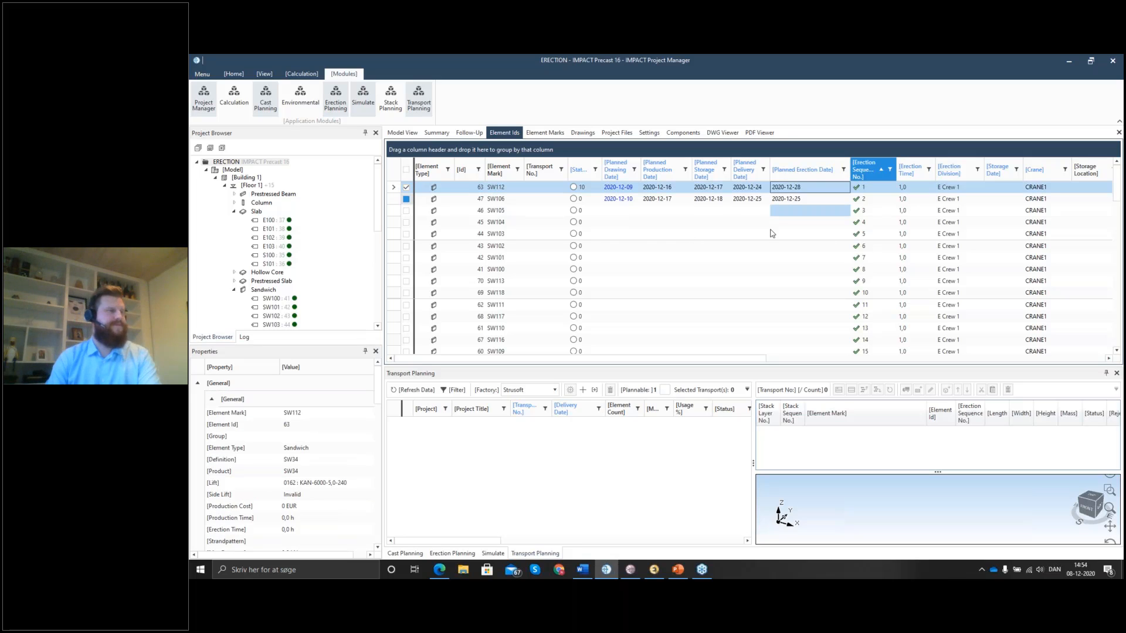
pyautogui.rightClick(786, 202)
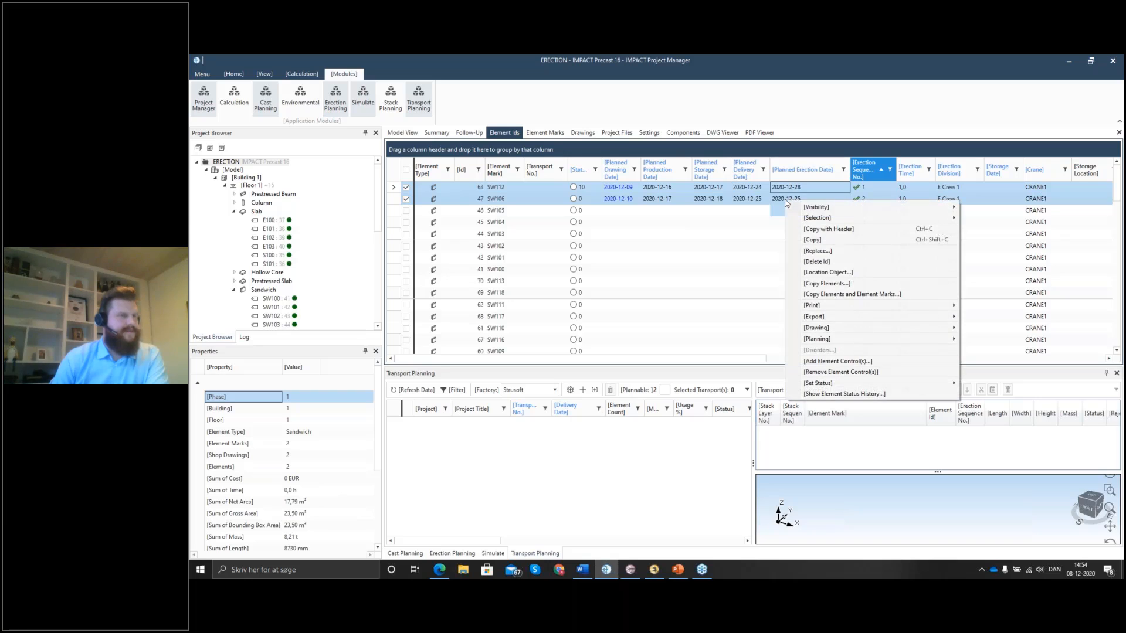
pyautogui.moveTo(880, 344)
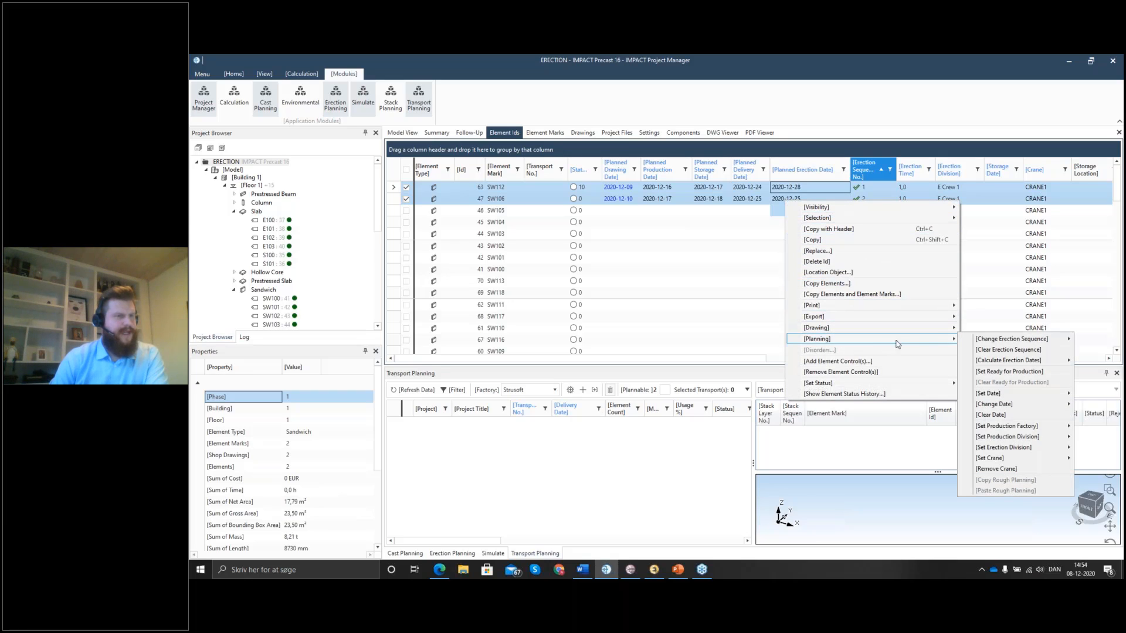
pyautogui.click(990, 415)
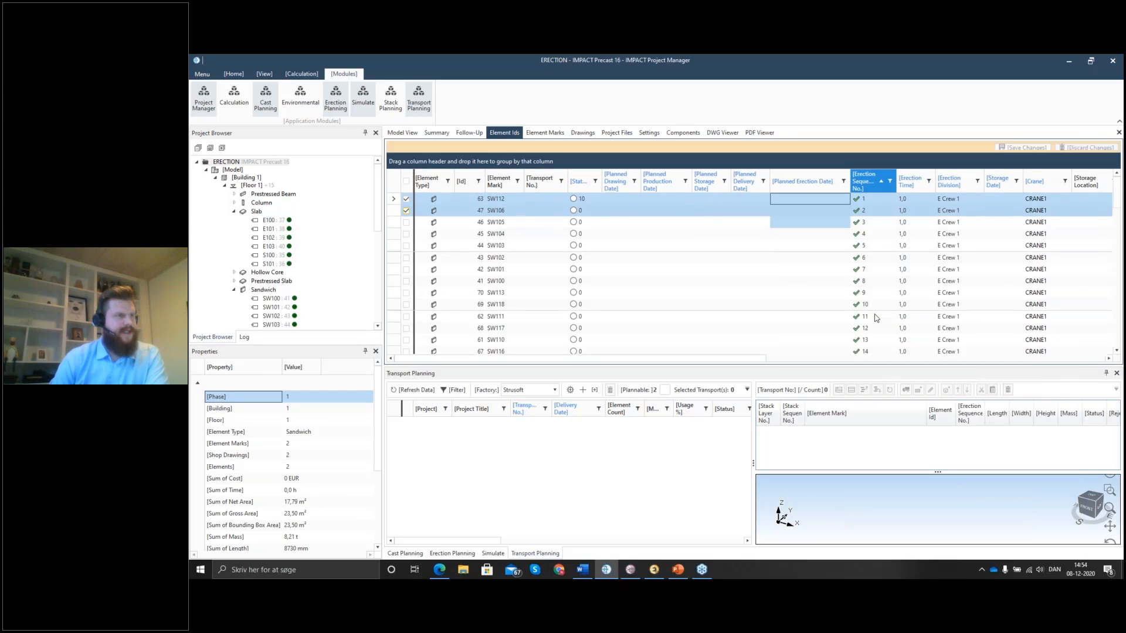
pyautogui.click(1009, 150)
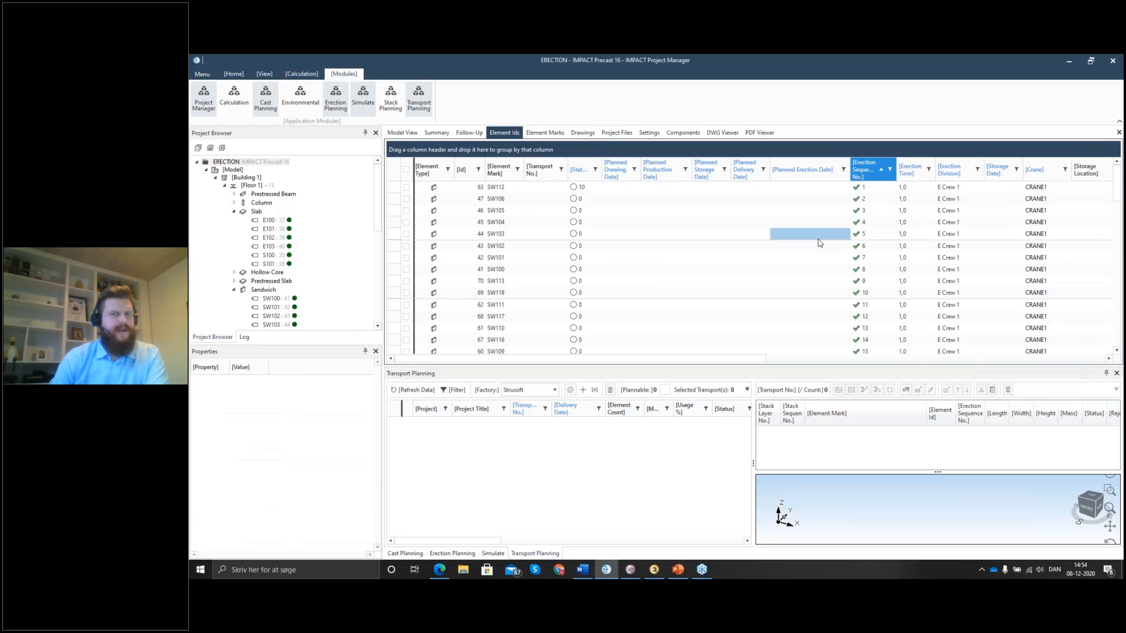
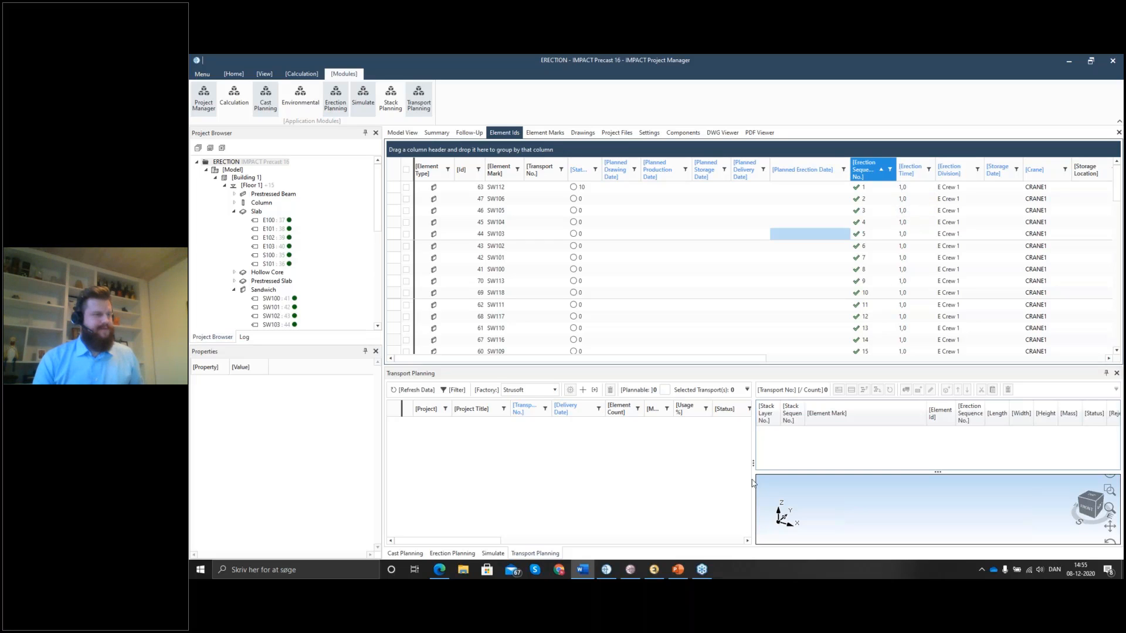
# Switch to IMPACT Standard Admin, examine the erection times defined for each element type, and close it.
pyautogui.click(657, 575)
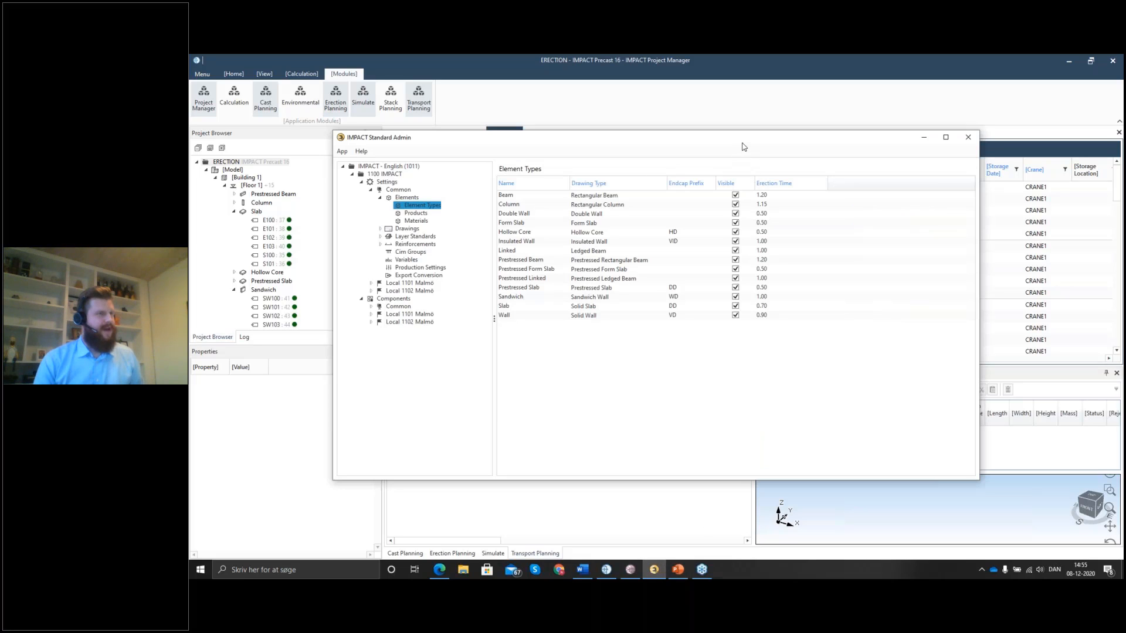
pyautogui.moveTo(744, 143); pyautogui.dragTo(764, 126)
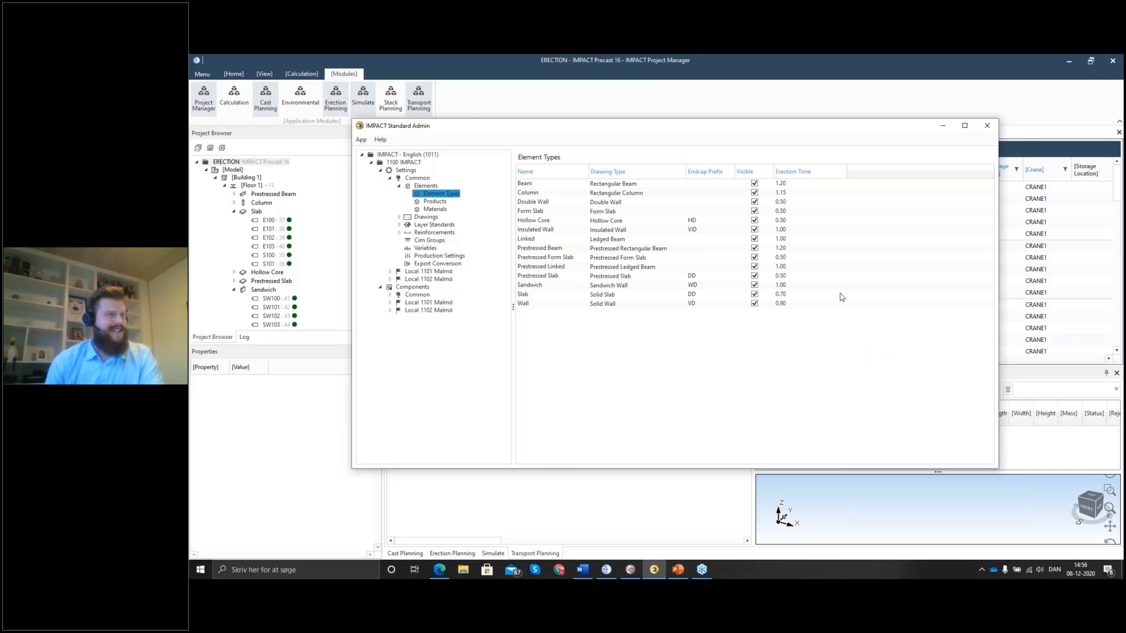
pyautogui.click(824, 184)
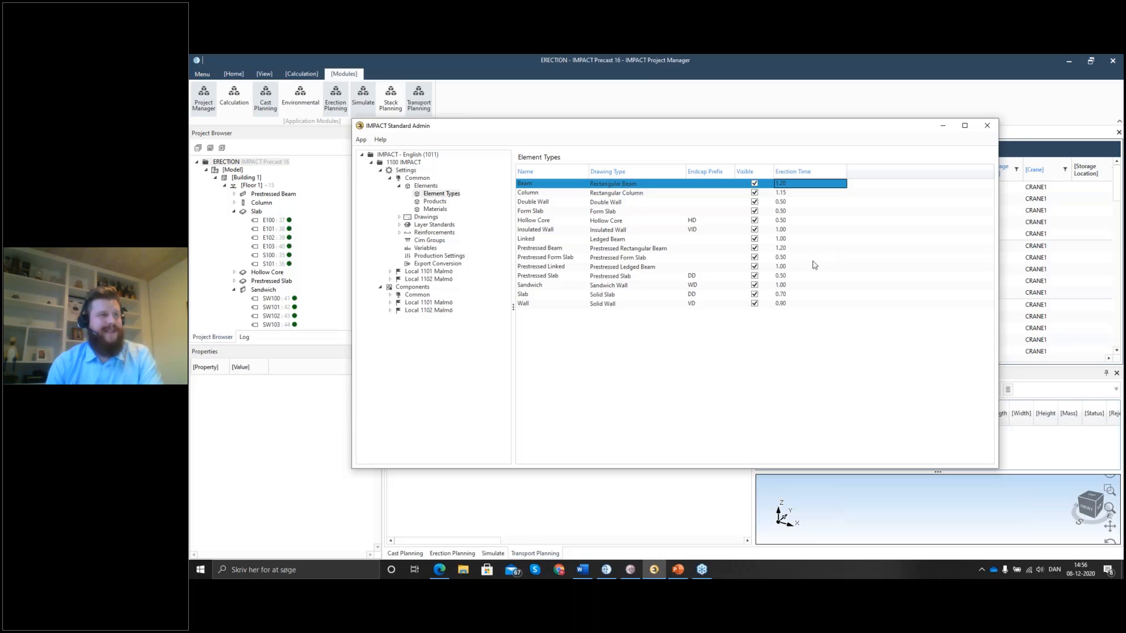
pyautogui.click(805, 304)
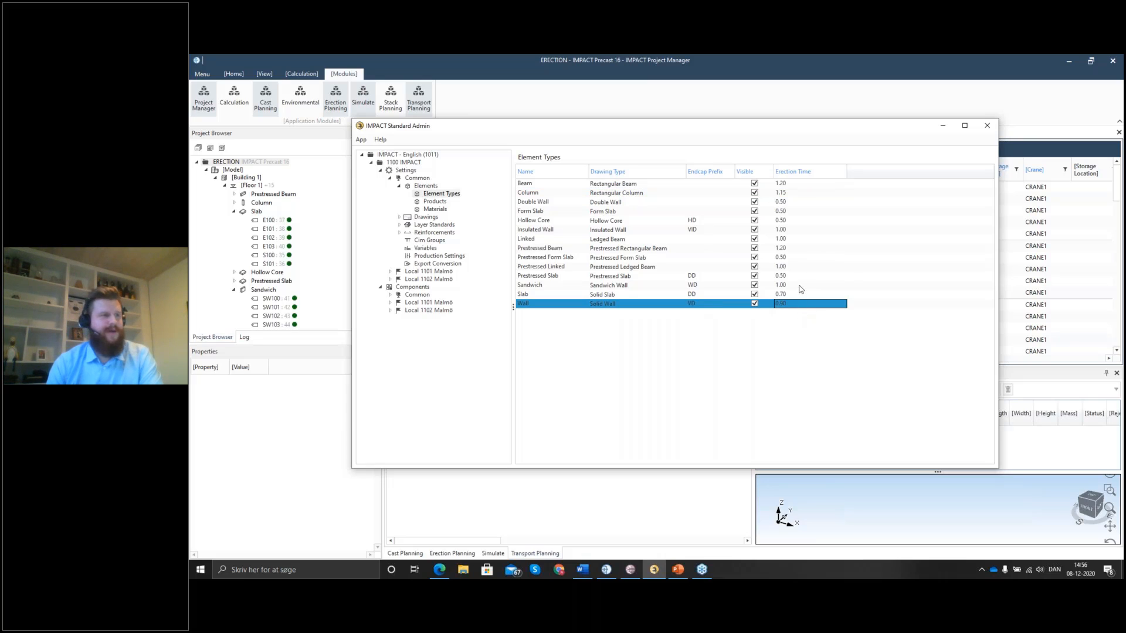
pyautogui.click(802, 286)
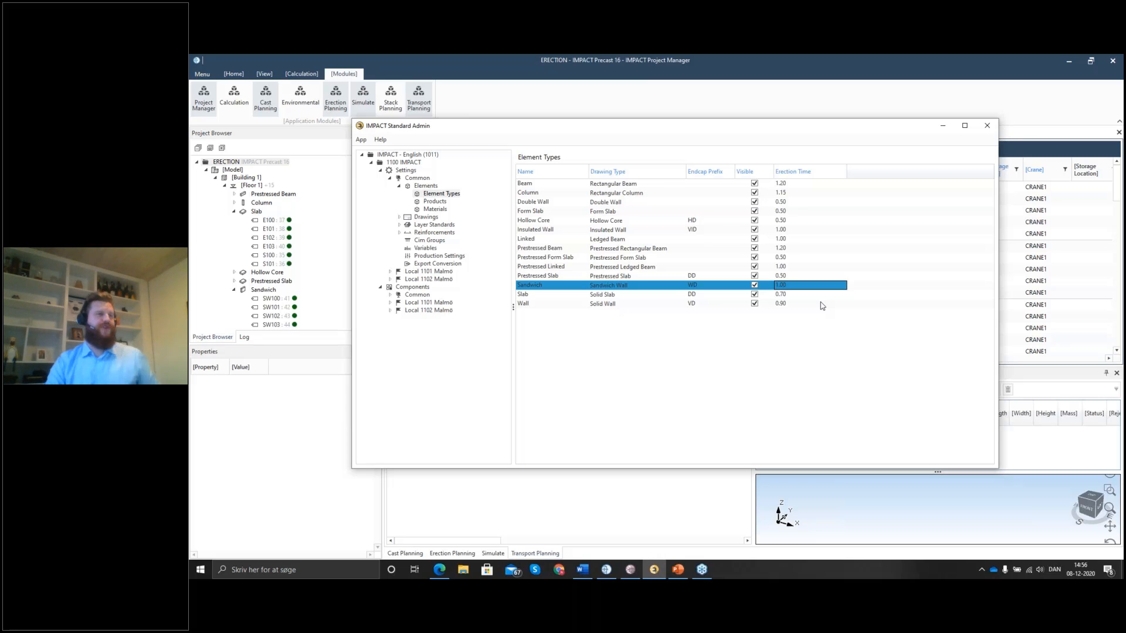
pyautogui.click(808, 239)
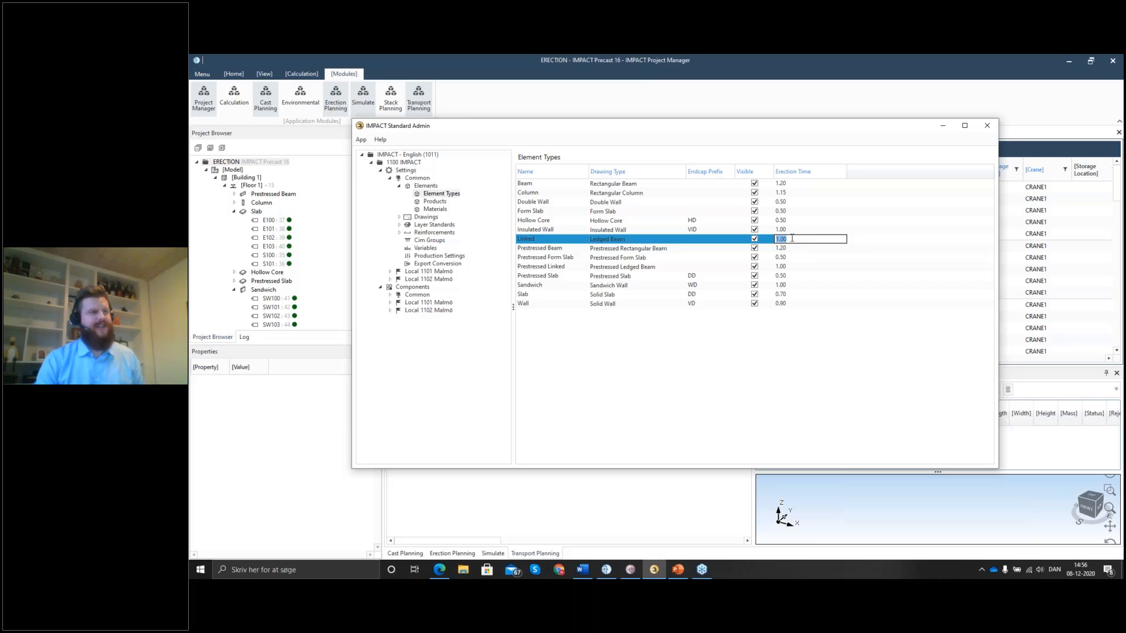
pyautogui.click(807, 257)
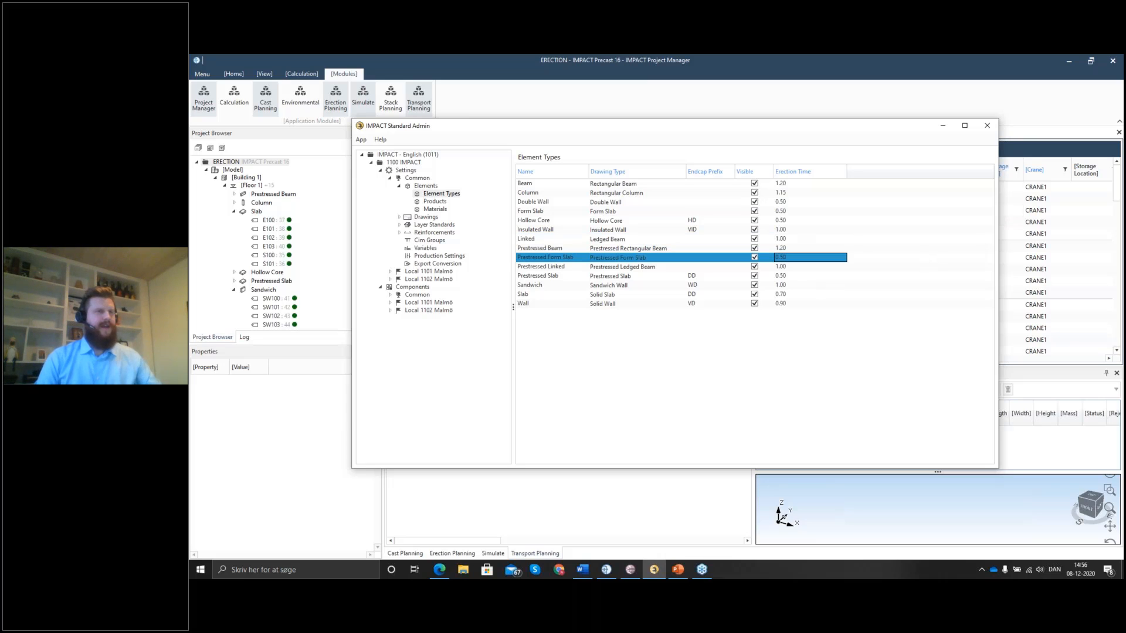
pyautogui.click(988, 126)
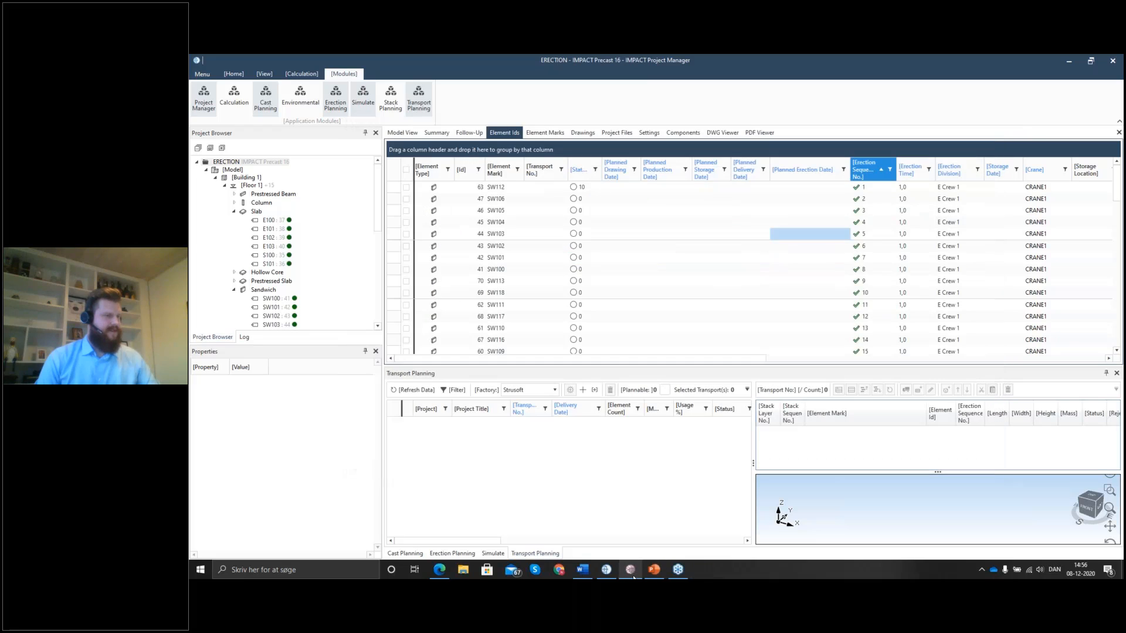
# Switch to IMPACT Resource Manager and examine the daily available times of erection division E Crew 1 through 2021-02-01.
pyautogui.click(631, 569)
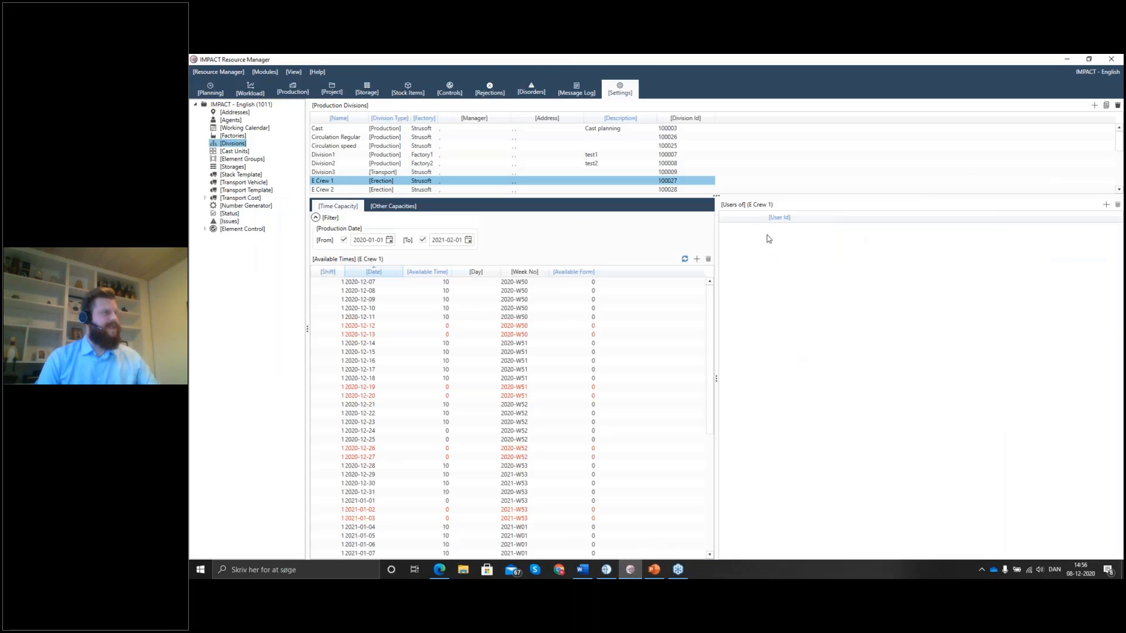
pyautogui.click(333, 182)
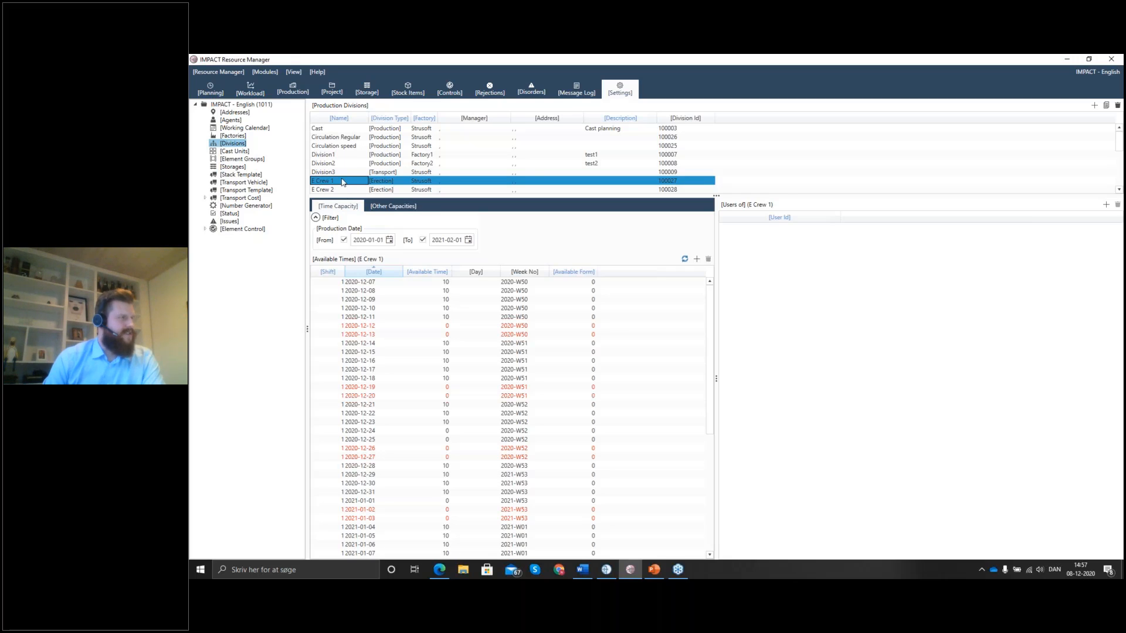
pyautogui.click(359, 282)
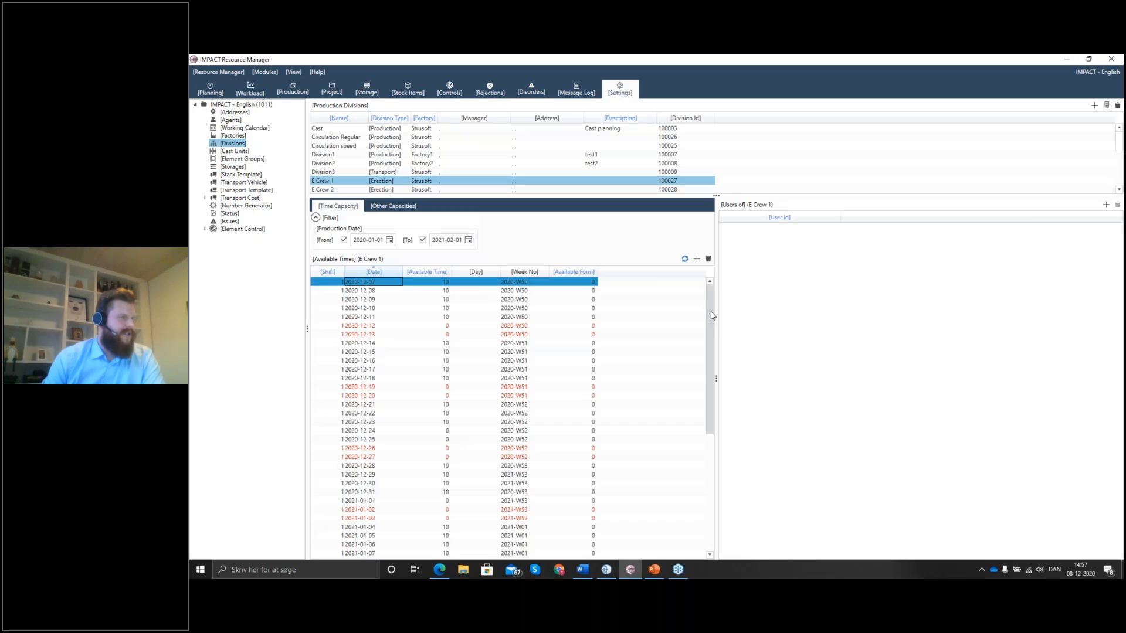
pyautogui.scroll(-8, 713, 316)
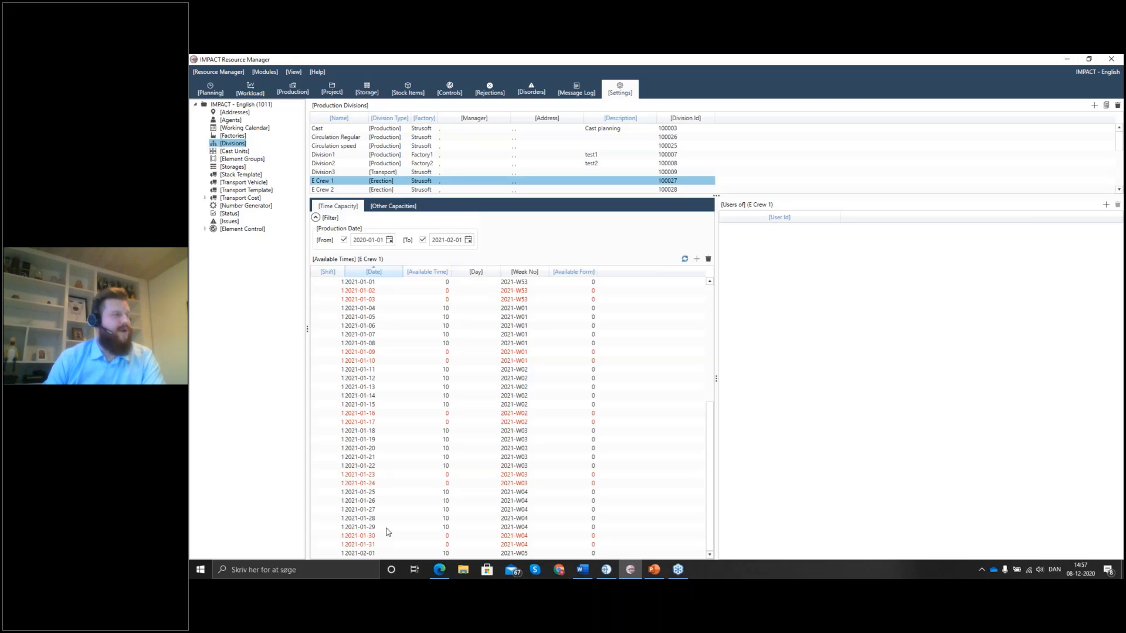
# Examine E Crew 1's available times for 2020-12-24 and 2020-12-25 and switch back to IMPACT Project Manager.
pyautogui.scroll(8, 478, 458)
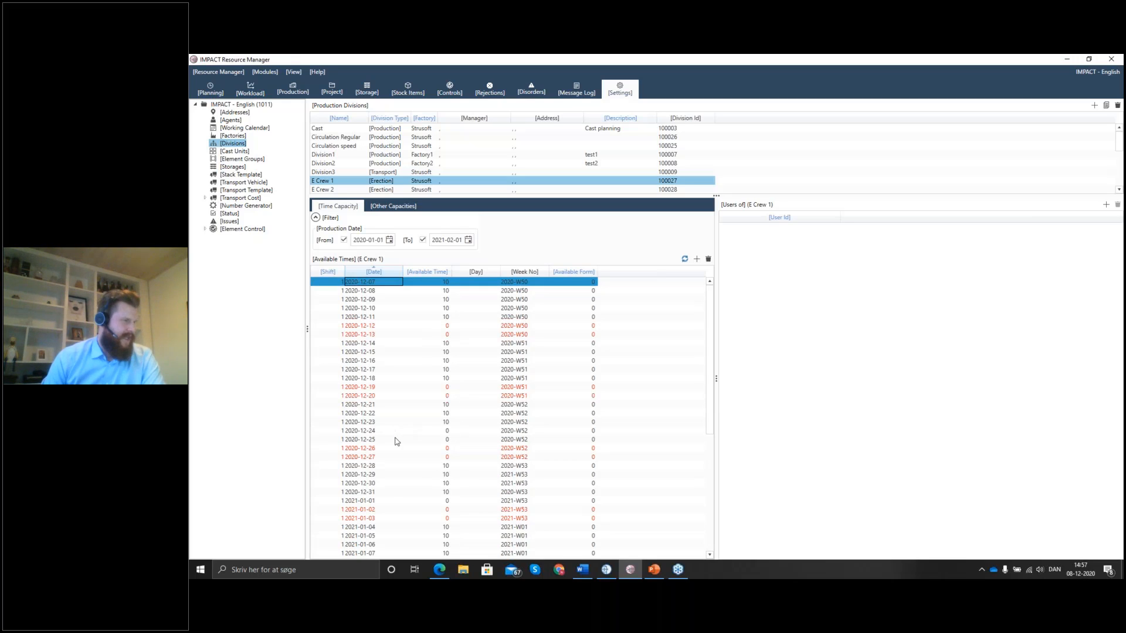
pyautogui.moveTo(396, 433); pyautogui.dragTo(394, 443)
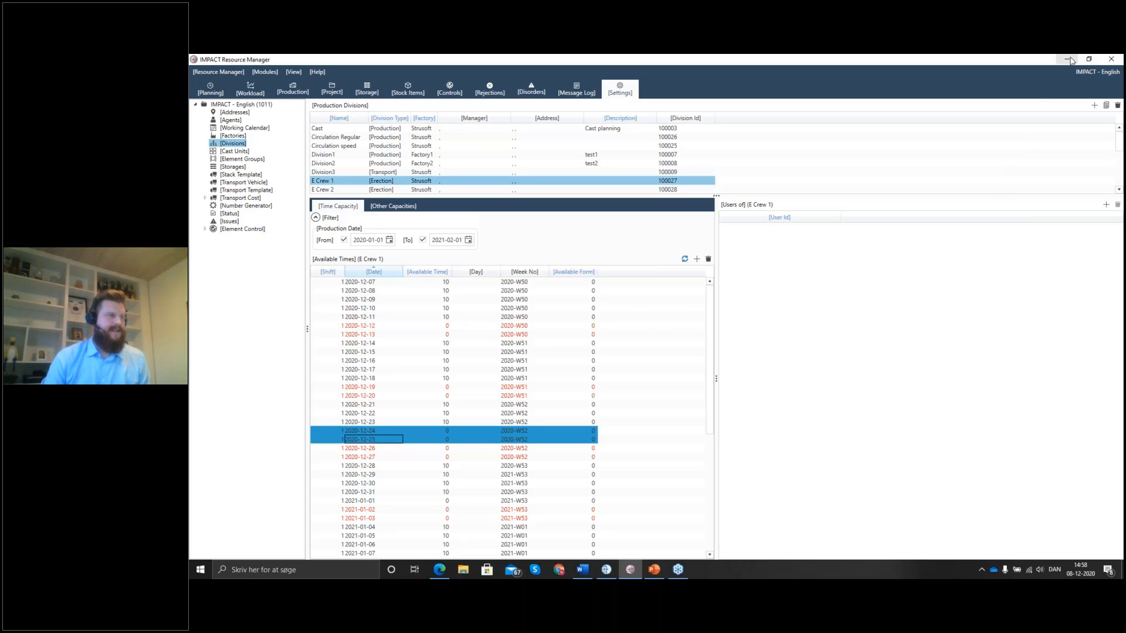
pyautogui.click(1074, 61)
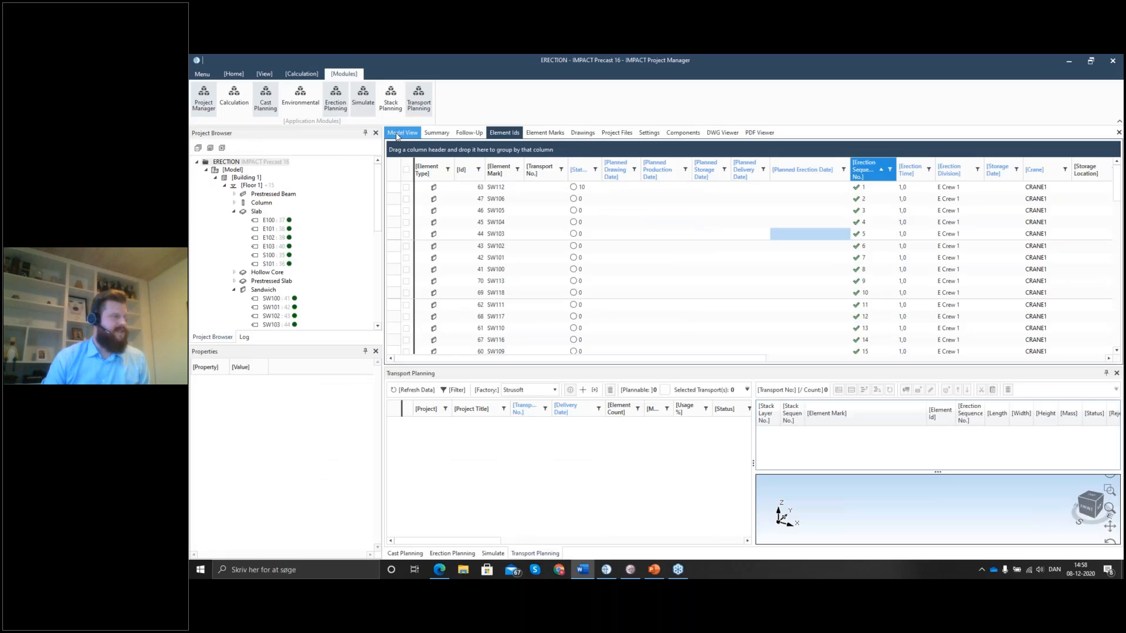
# Show the 3D model, examine the crane time defined for each floor of Building 1, and close the floor settings.
pyautogui.click(414, 133)
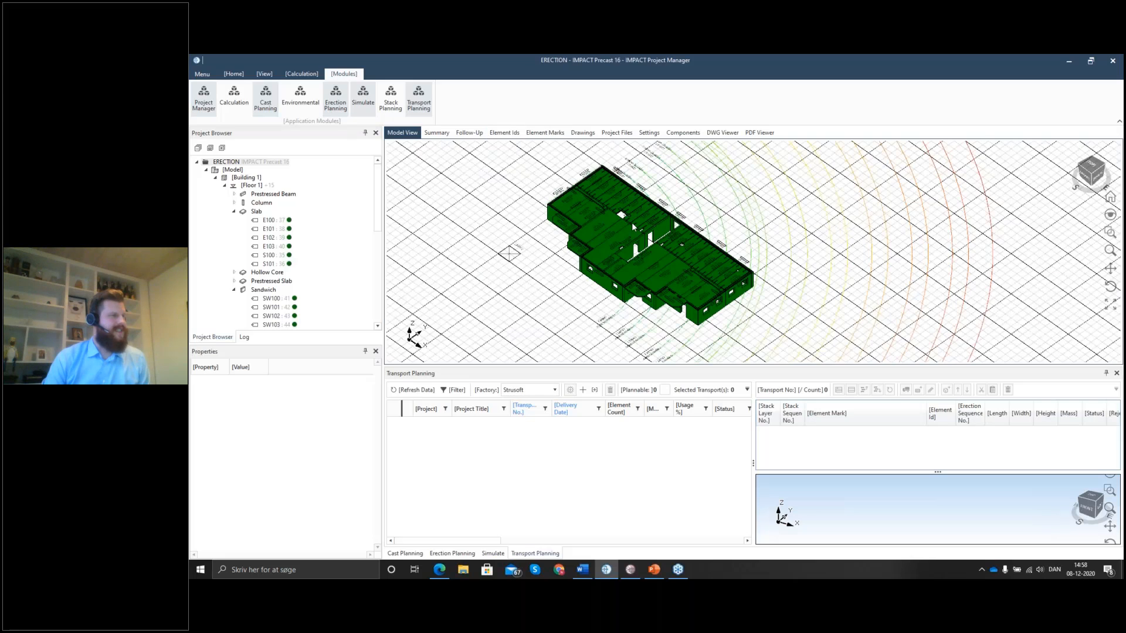
pyautogui.rightClick(232, 162)
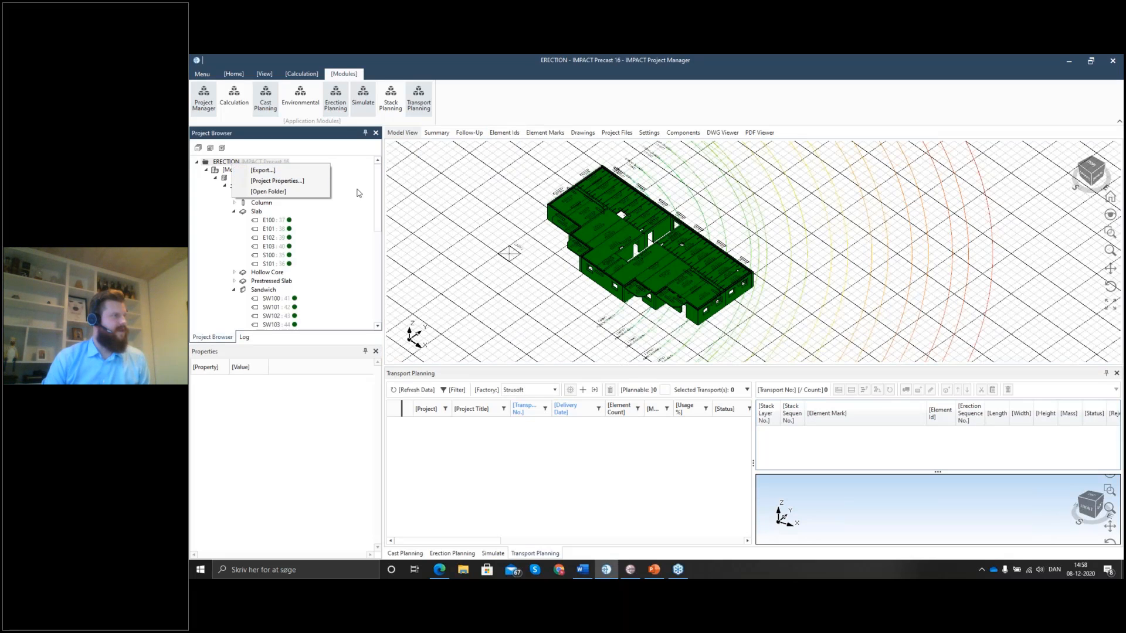
pyautogui.click(352, 191)
pyautogui.click(244, 177)
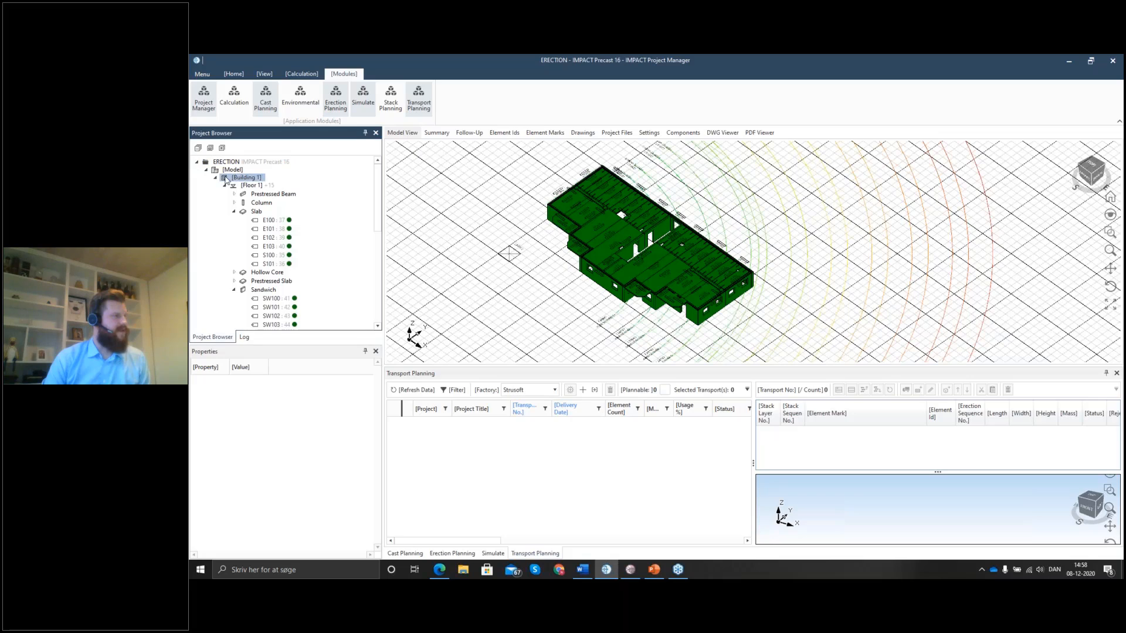
pyautogui.rightClick(237, 180)
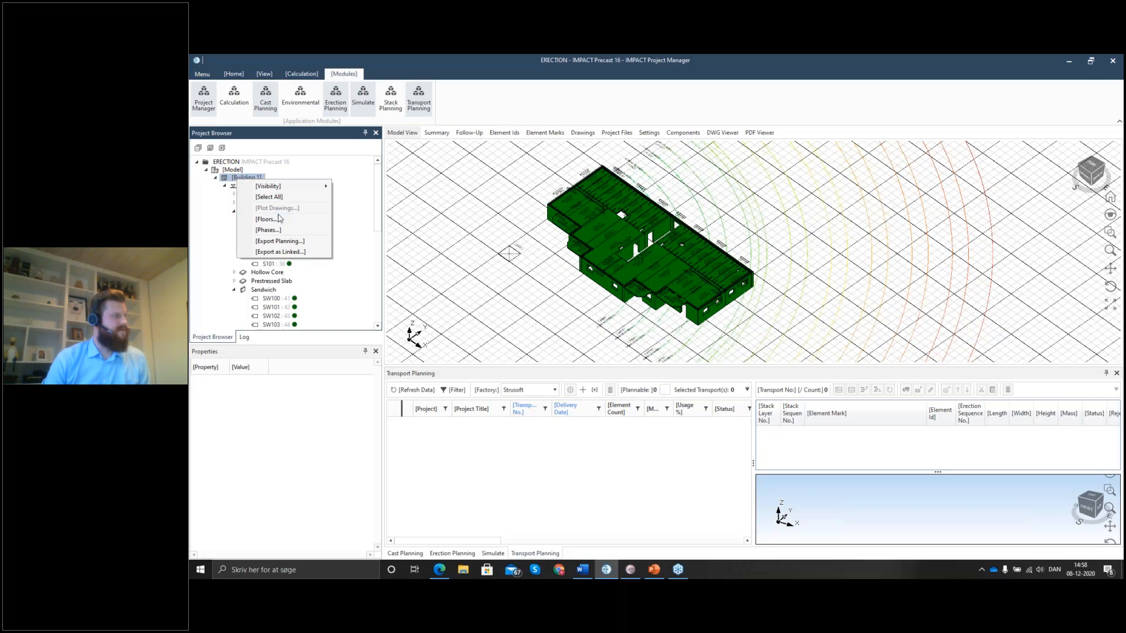
pyautogui.click(267, 219)
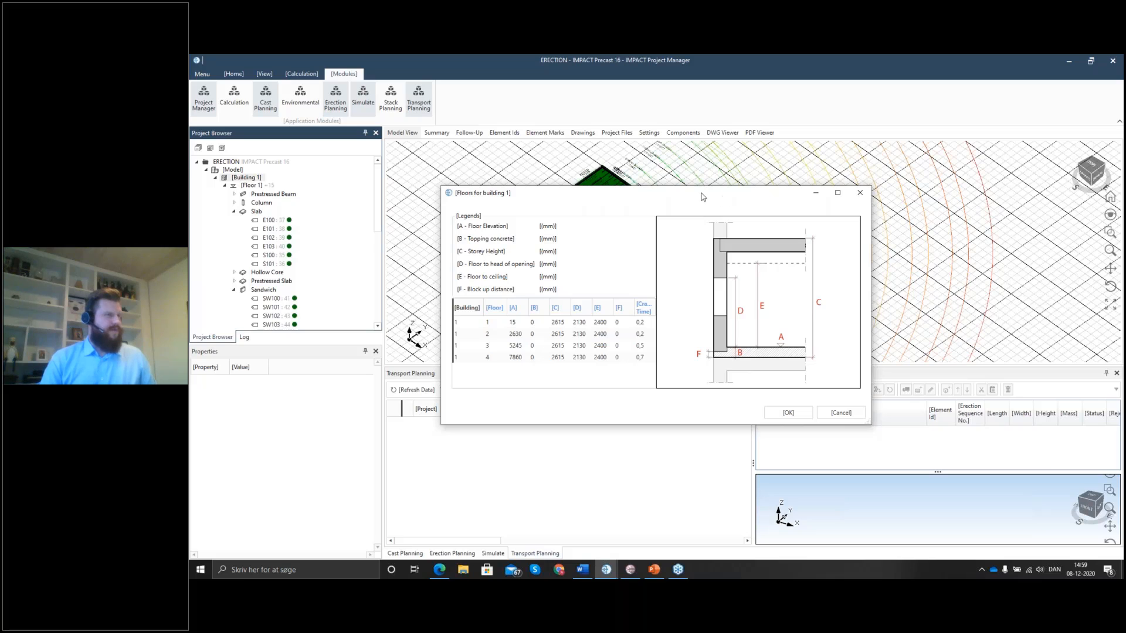
pyautogui.moveTo(702, 194); pyautogui.dragTo(631, 170)
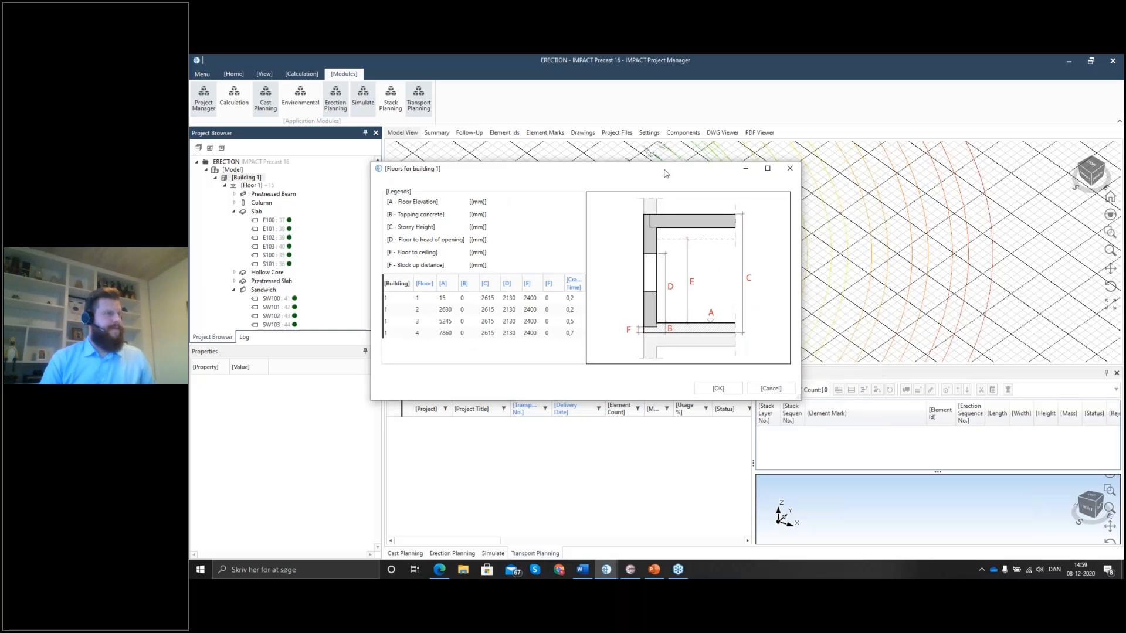
pyautogui.click(790, 169)
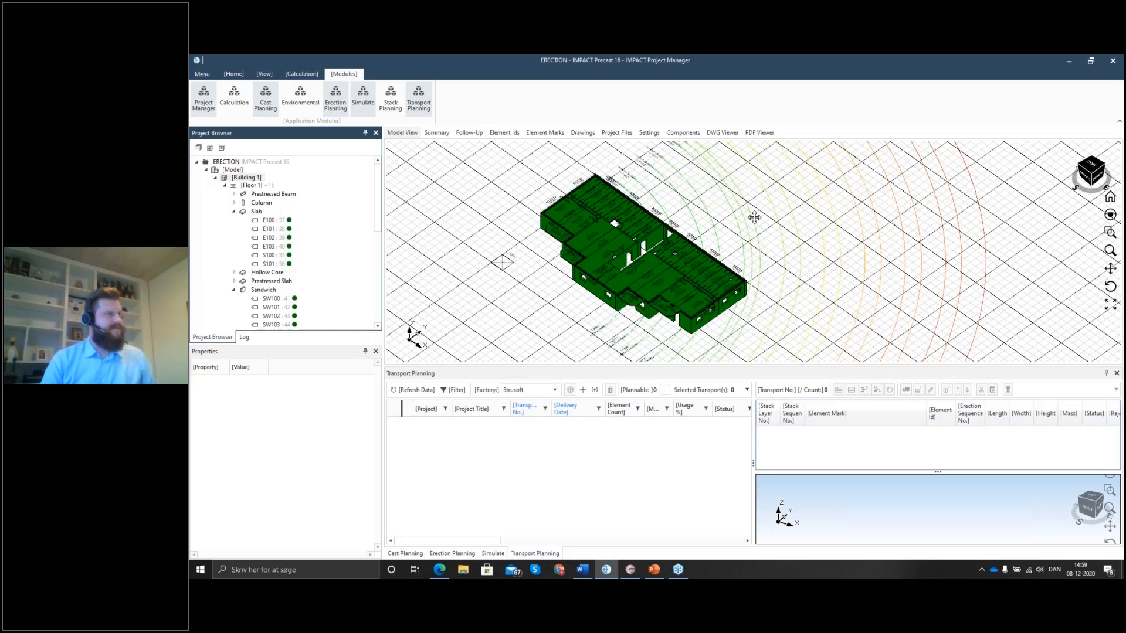
# Return to the element ID list and examine the planning commands available for SW112, SW106 and SW105.
pyautogui.click(504, 132)
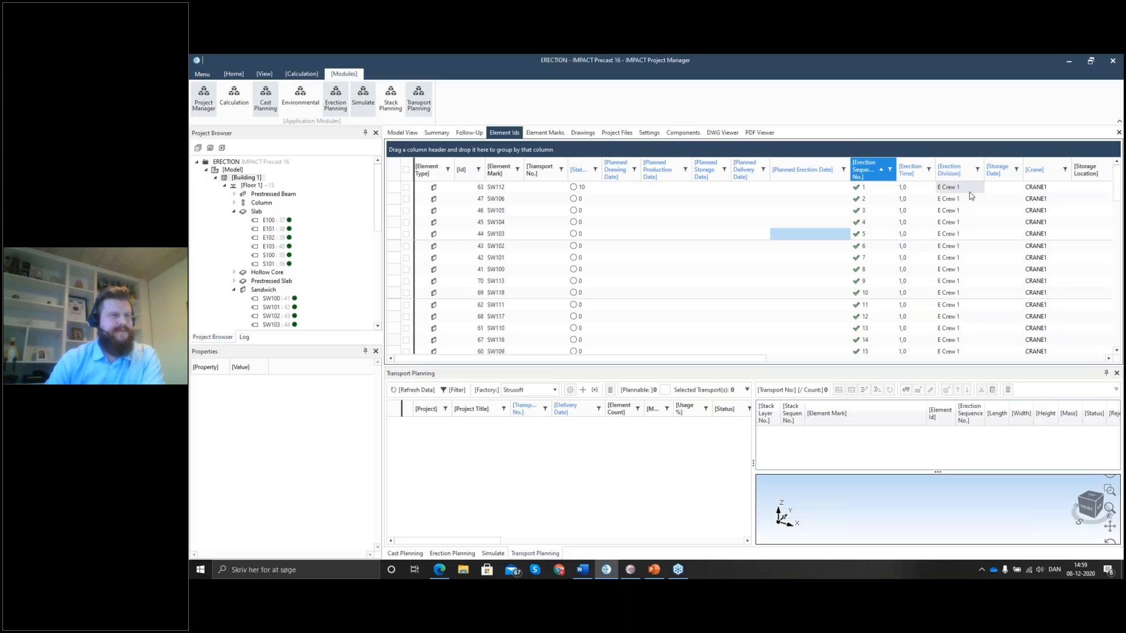
pyautogui.moveTo(960, 187); pyautogui.dragTo(971, 211)
pyautogui.rightClick(972, 212)
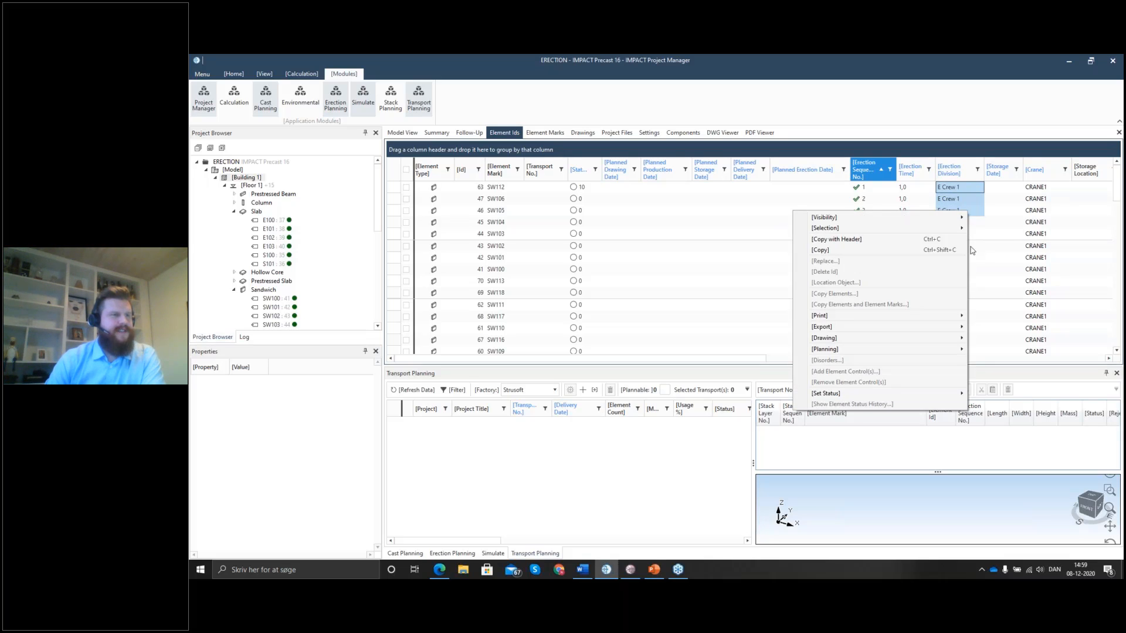
pyautogui.moveTo(908, 350)
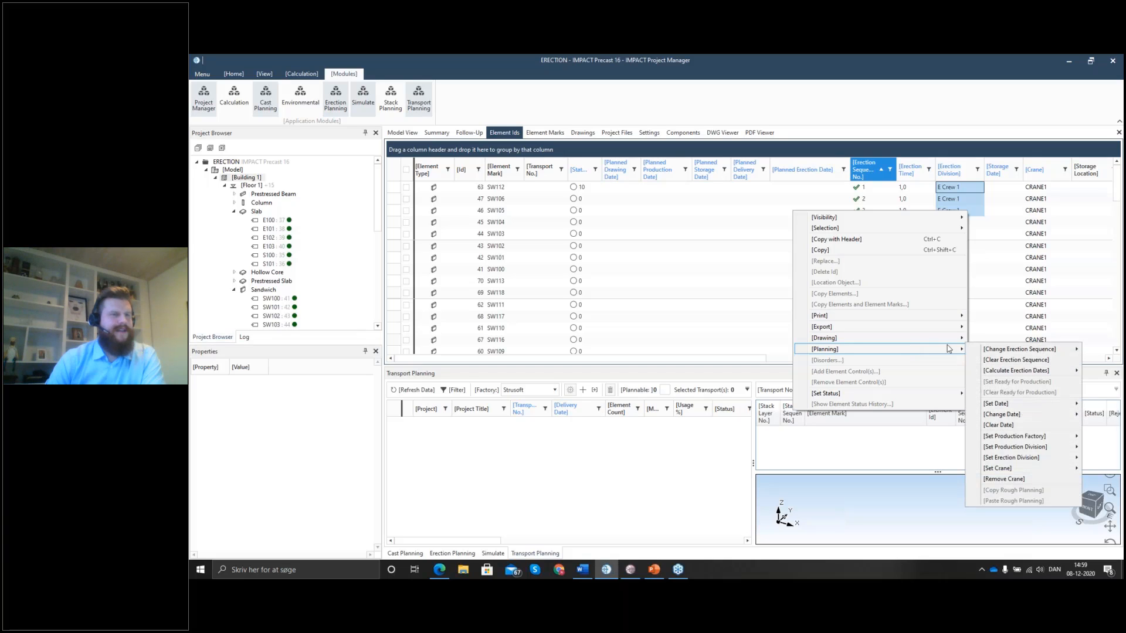
pyautogui.click(974, 292)
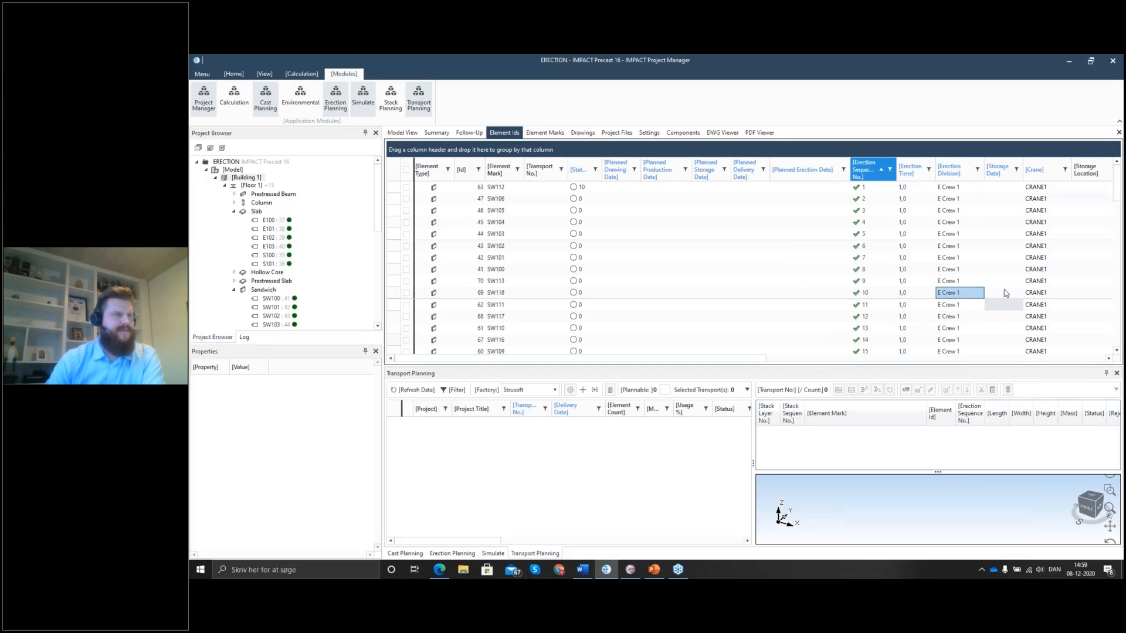
# Assign erection division E Crew 1 to SW112 and save the change.
pyautogui.doubleClick(973, 189)
pyautogui.click(978, 188)
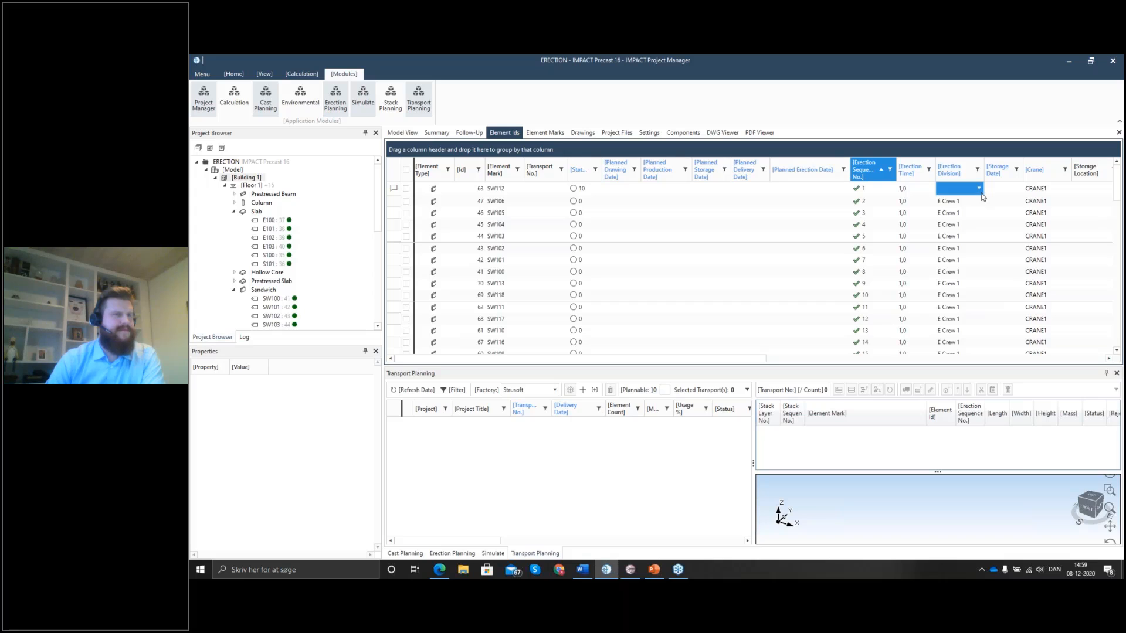
pyautogui.click(951, 202)
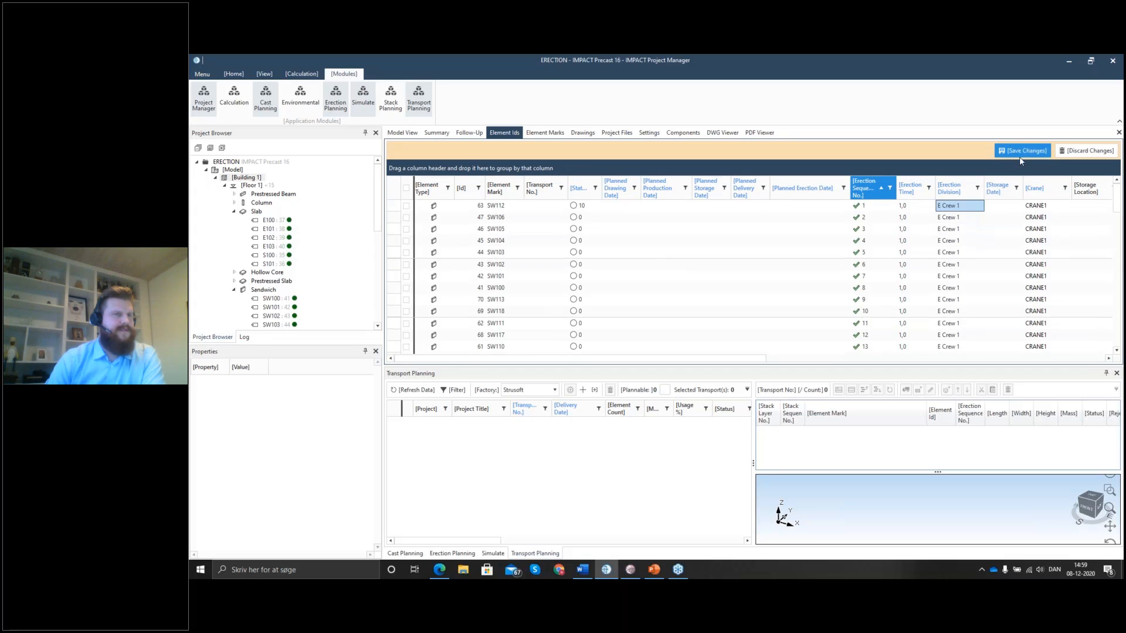
pyautogui.click(1020, 151)
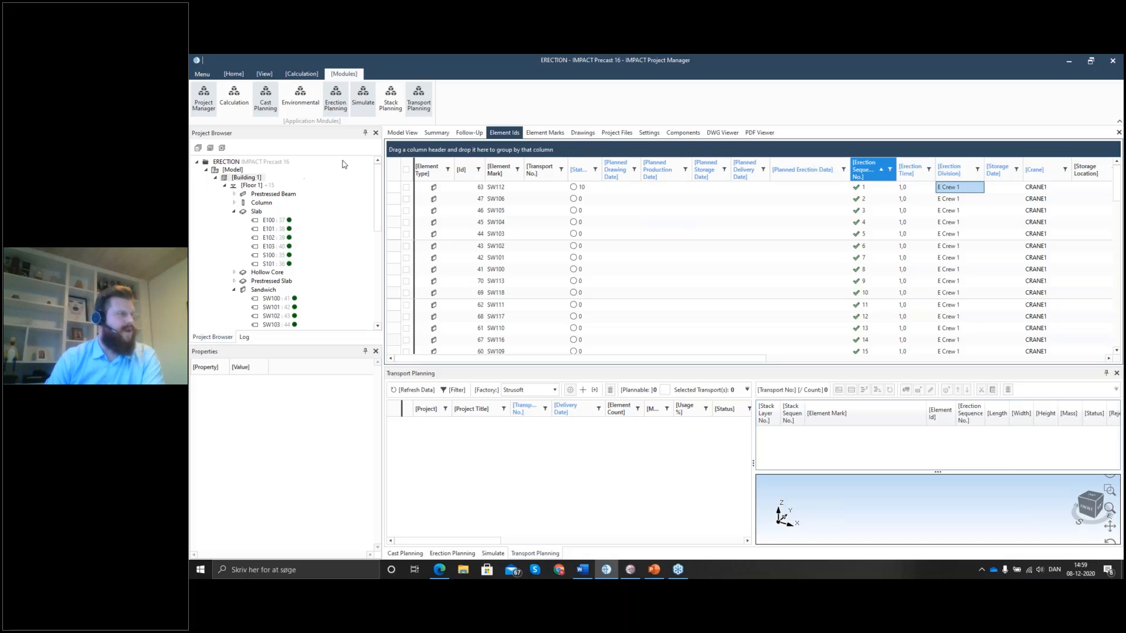
# Select all elements in the list and review their erection sequence, erection times, divisions and cranes.
pyautogui.click(406, 170)
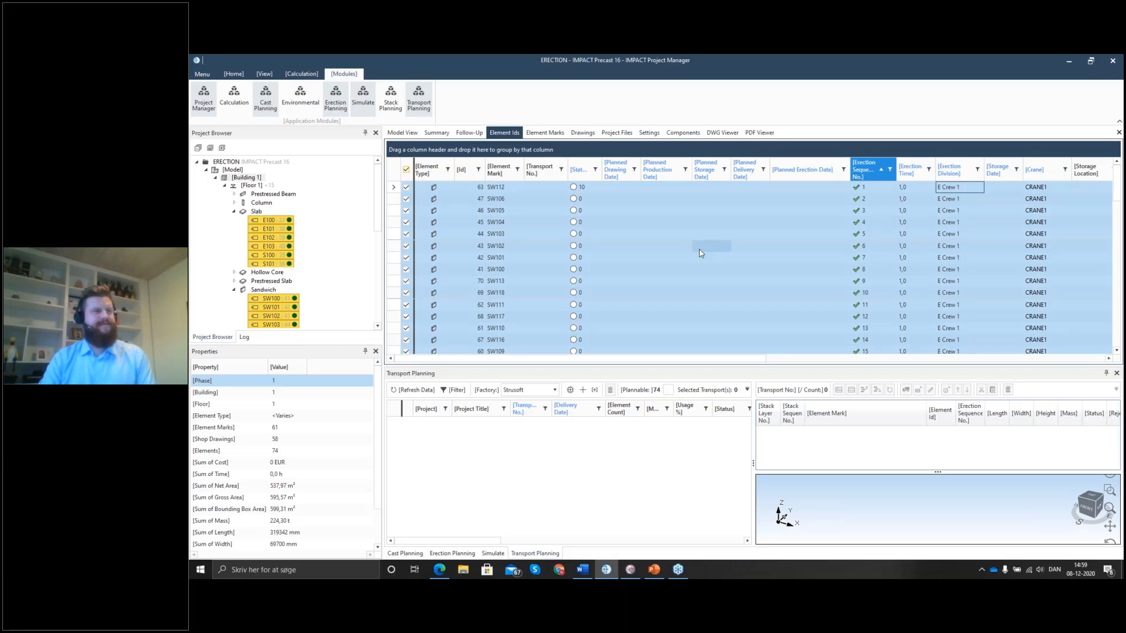
pyautogui.scroll(-8, 1001, 249)
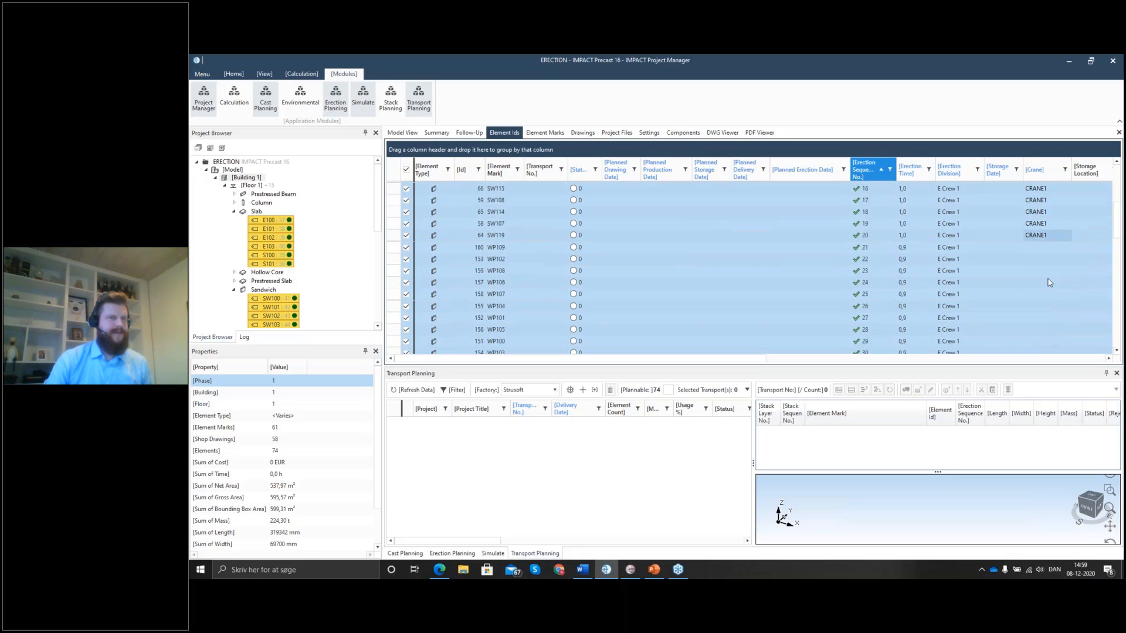
pyautogui.scroll(-12, 1057, 280)
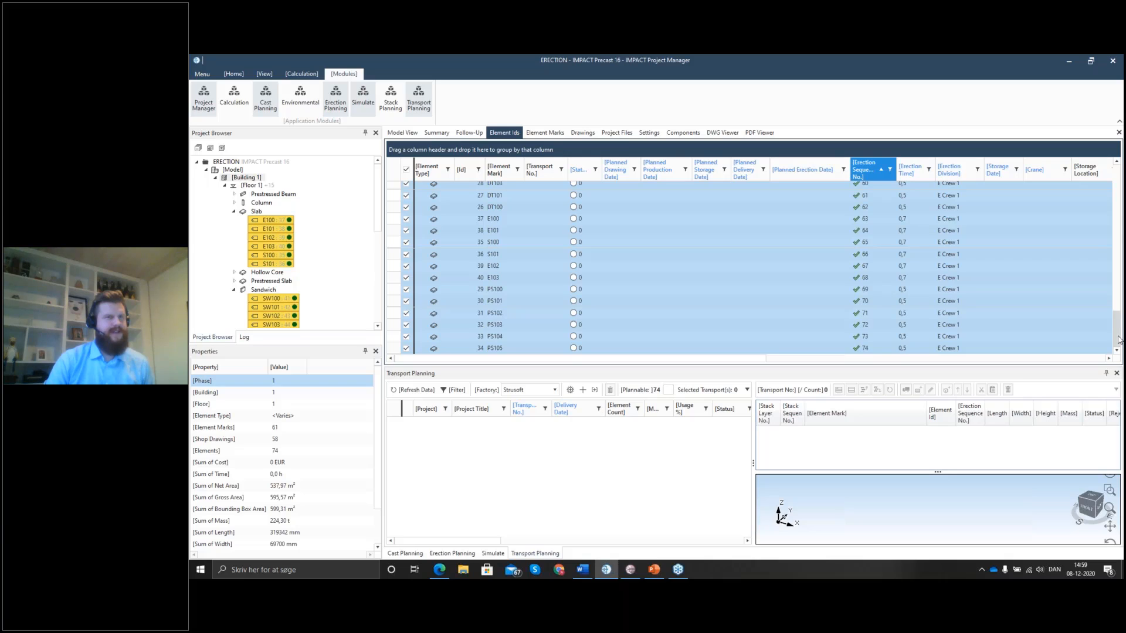
pyautogui.scroll(3, 1117, 332)
pyautogui.scroll(15, 1116, 193)
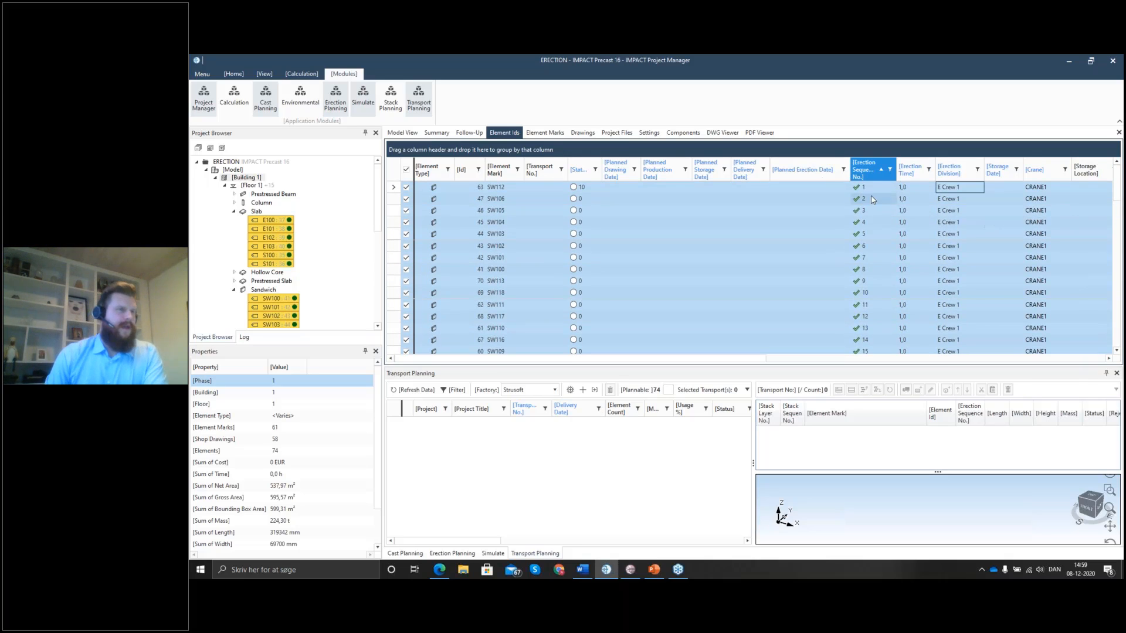
pyautogui.rightClick(819, 191)
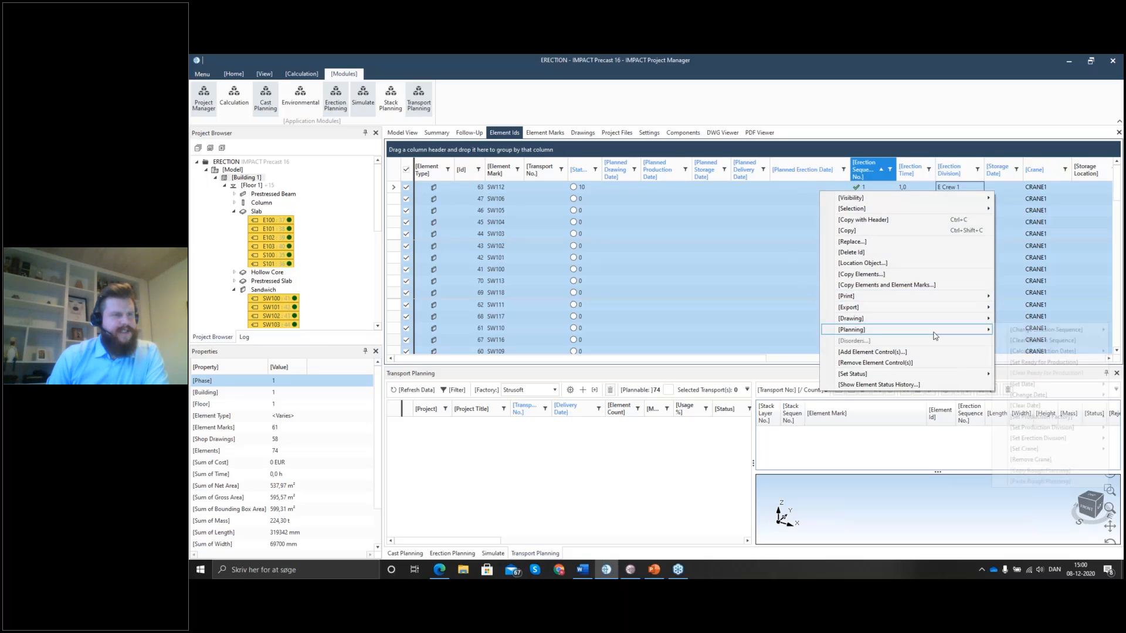
pyautogui.moveTo(935, 336)
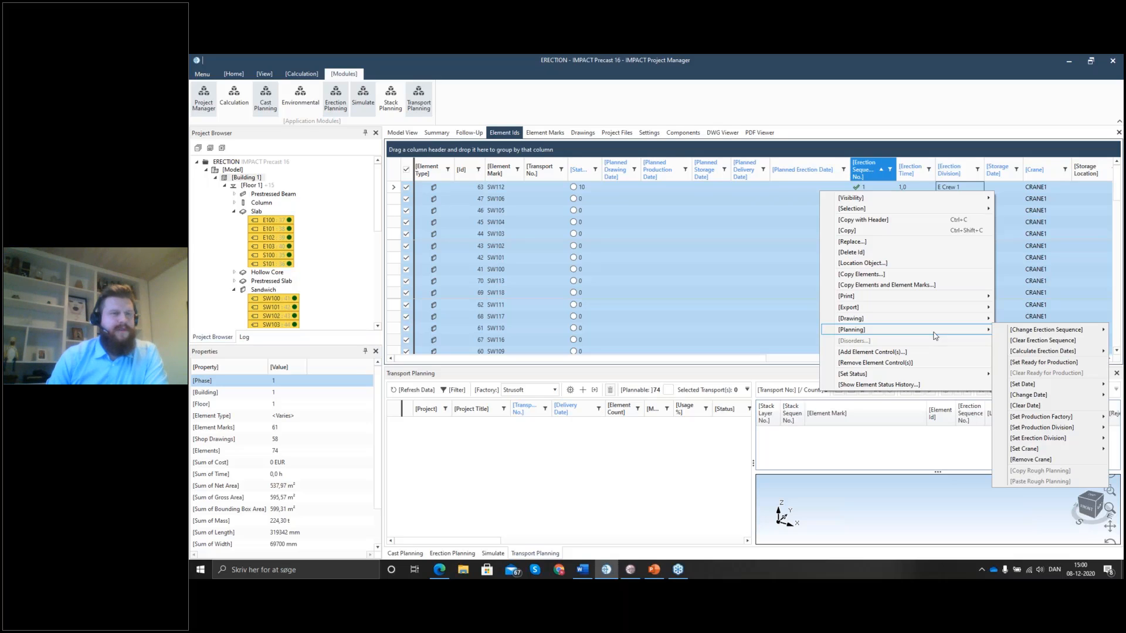
pyautogui.moveTo(1047, 353)
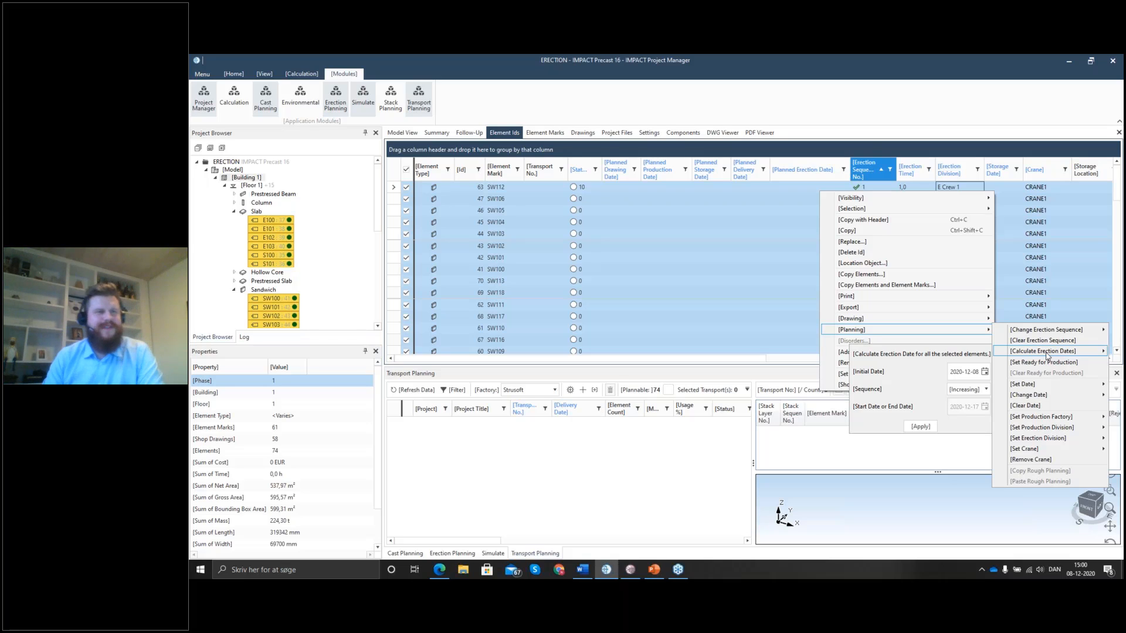
pyautogui.click(984, 373)
pyautogui.click(988, 456)
pyautogui.click(971, 390)
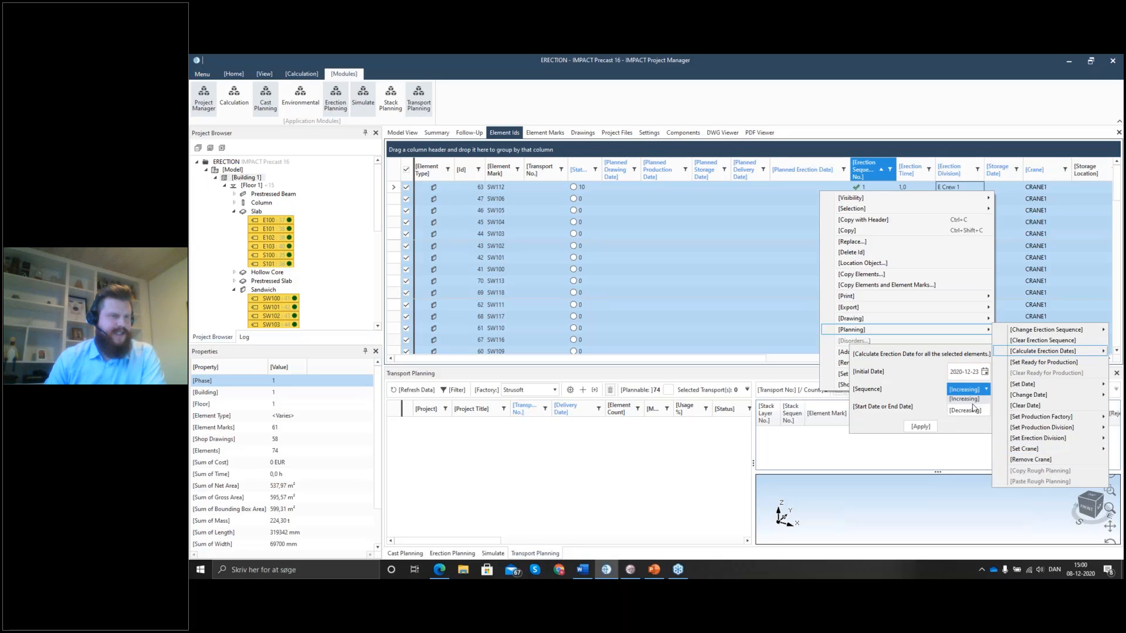
pyautogui.click(969, 415)
pyautogui.click(974, 394)
pyautogui.click(968, 404)
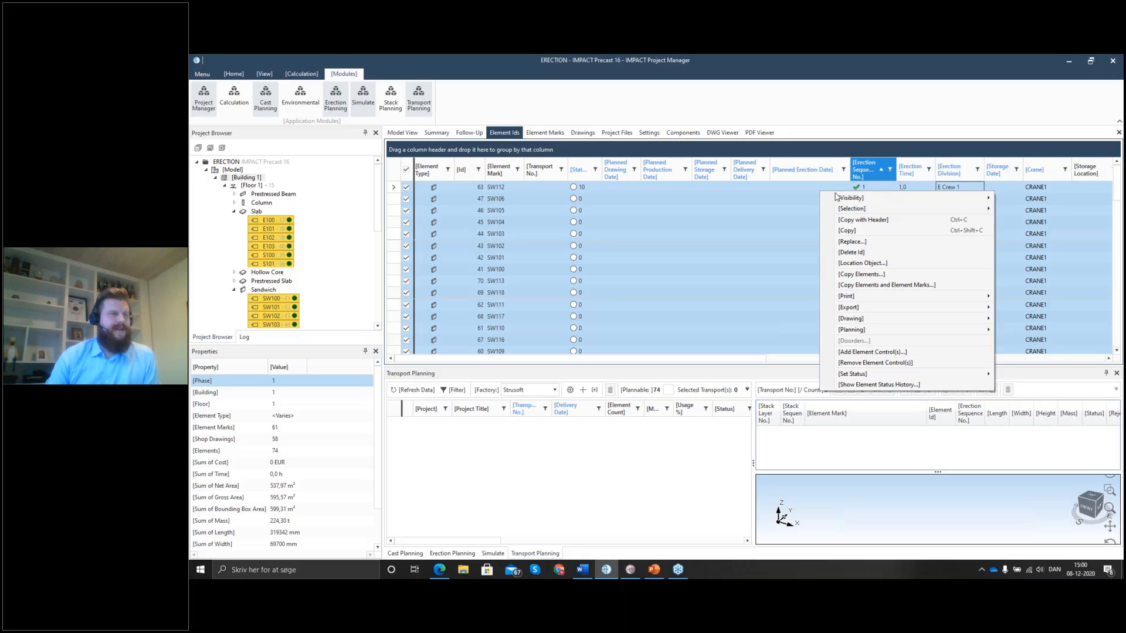
pyautogui.click(793, 204)
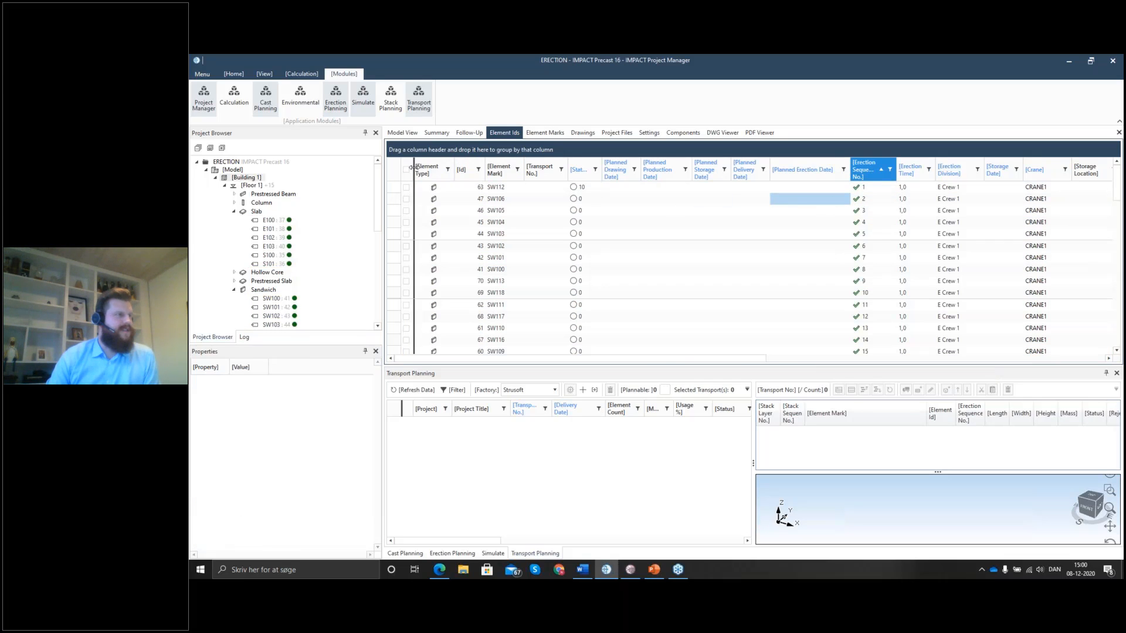
# Start the erection date calculation for all elements, try a decreasing sequence, and set the sequence back to increasing.
pyautogui.click(406, 171)
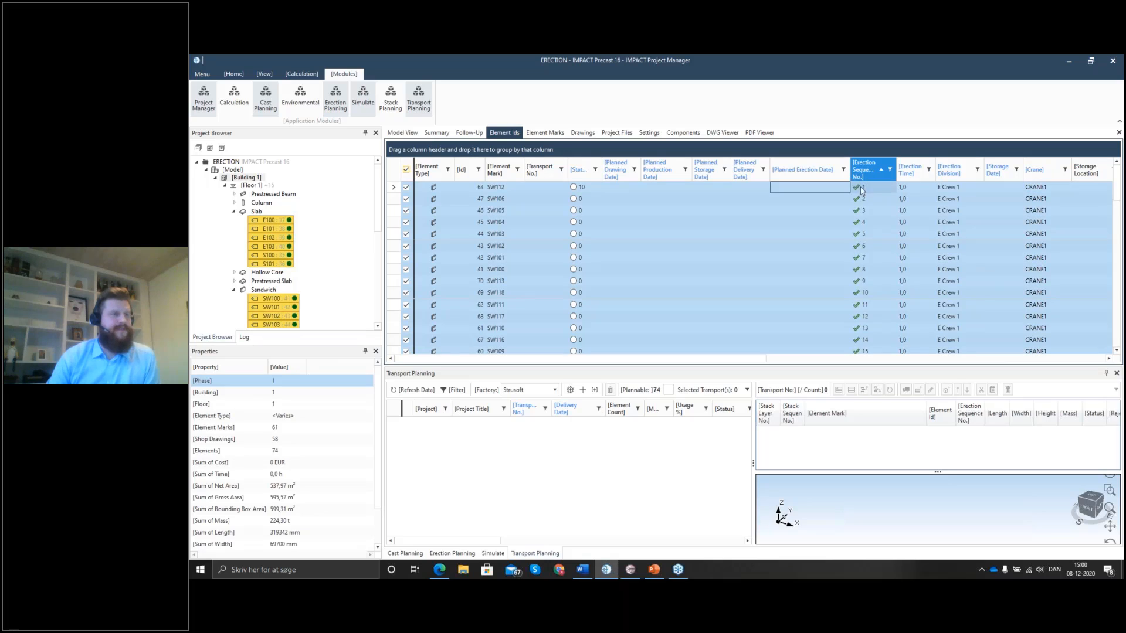
pyautogui.rightClick(813, 202)
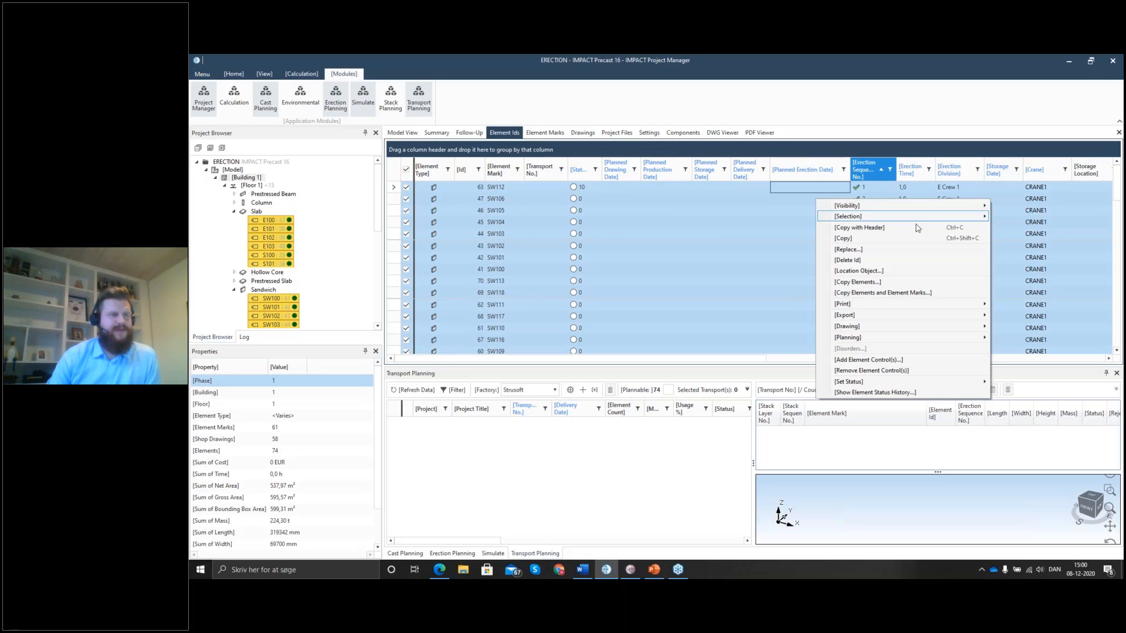
pyautogui.moveTo(934, 340)
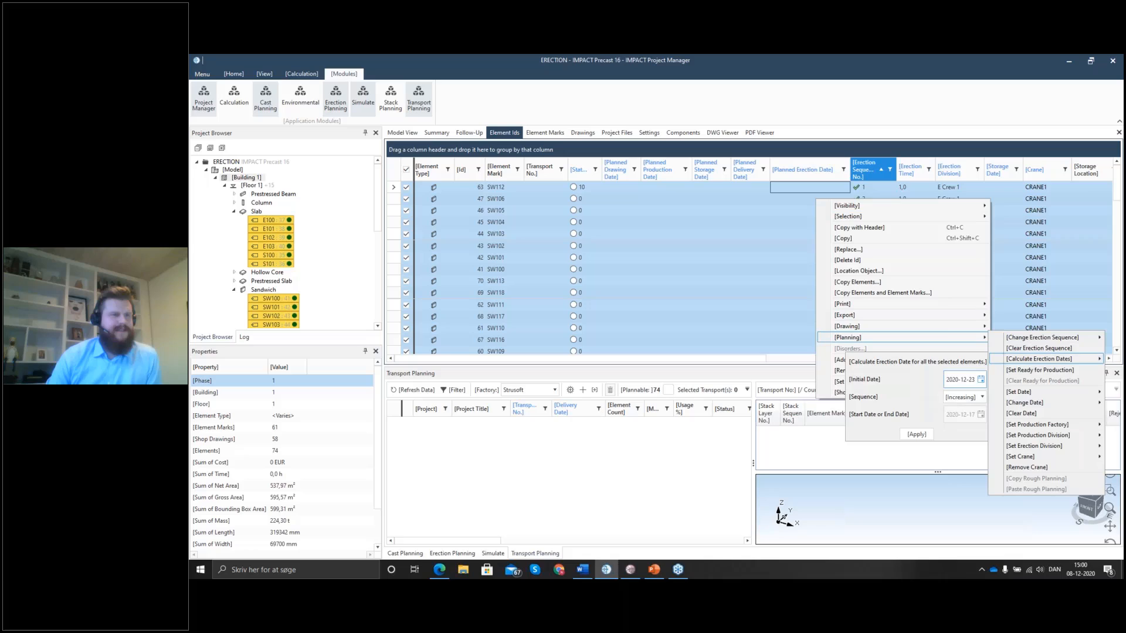
pyautogui.click(965, 397)
pyautogui.click(962, 423)
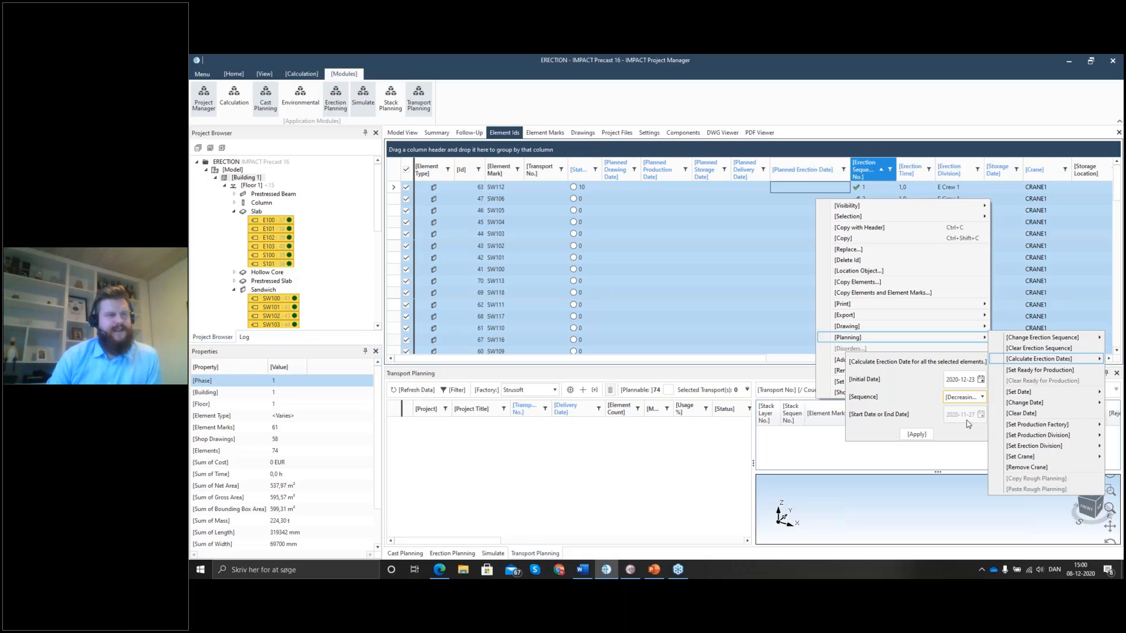
pyautogui.click(965, 398)
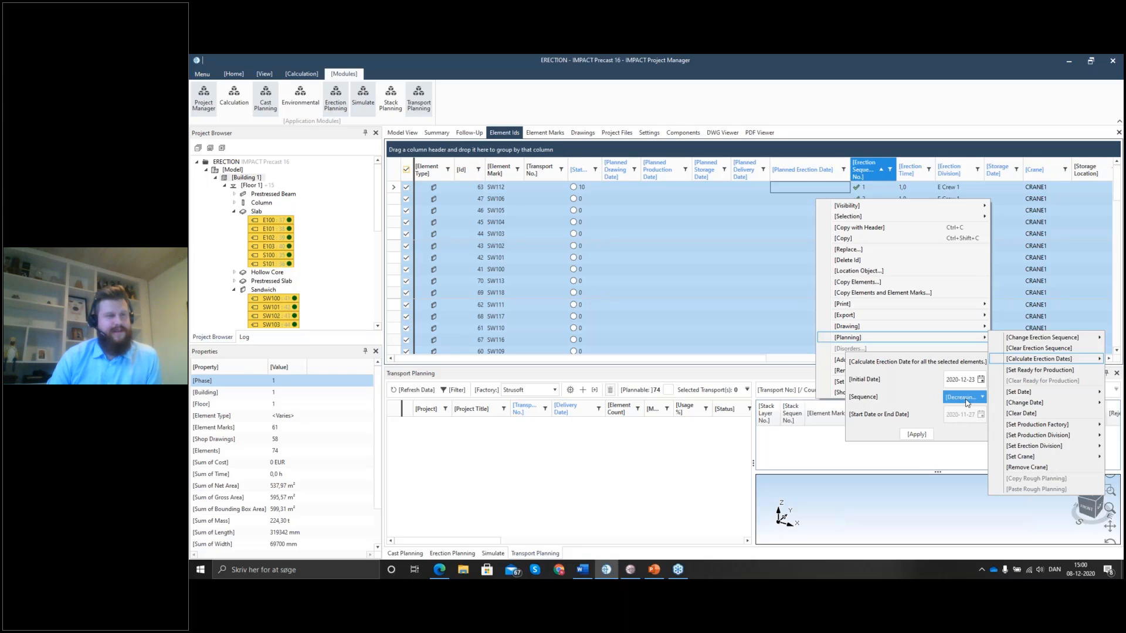
pyautogui.click(961, 410)
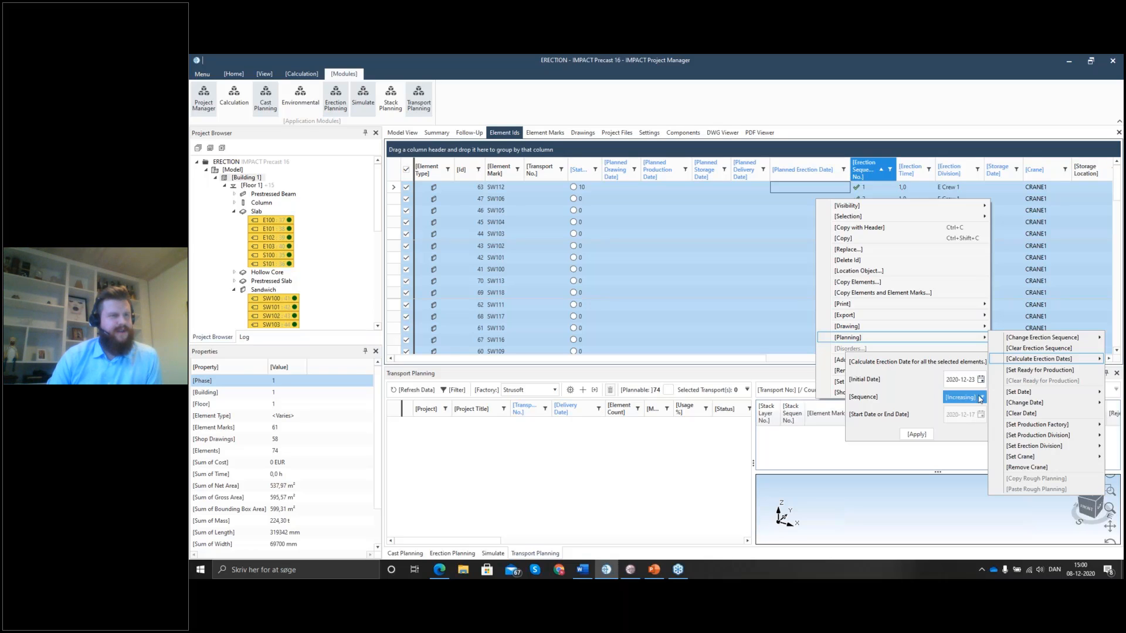
# Calculate the selected elements' erection dates from initial date 2020-12-23 and save the changes.
pyautogui.click(980, 379)
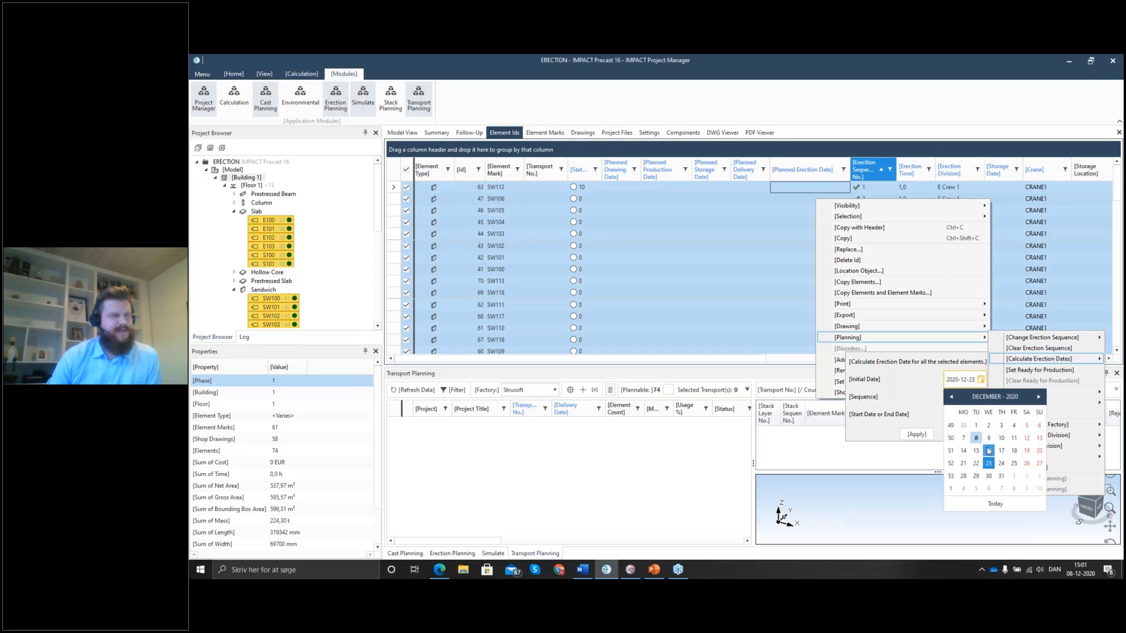
pyautogui.click(999, 450)
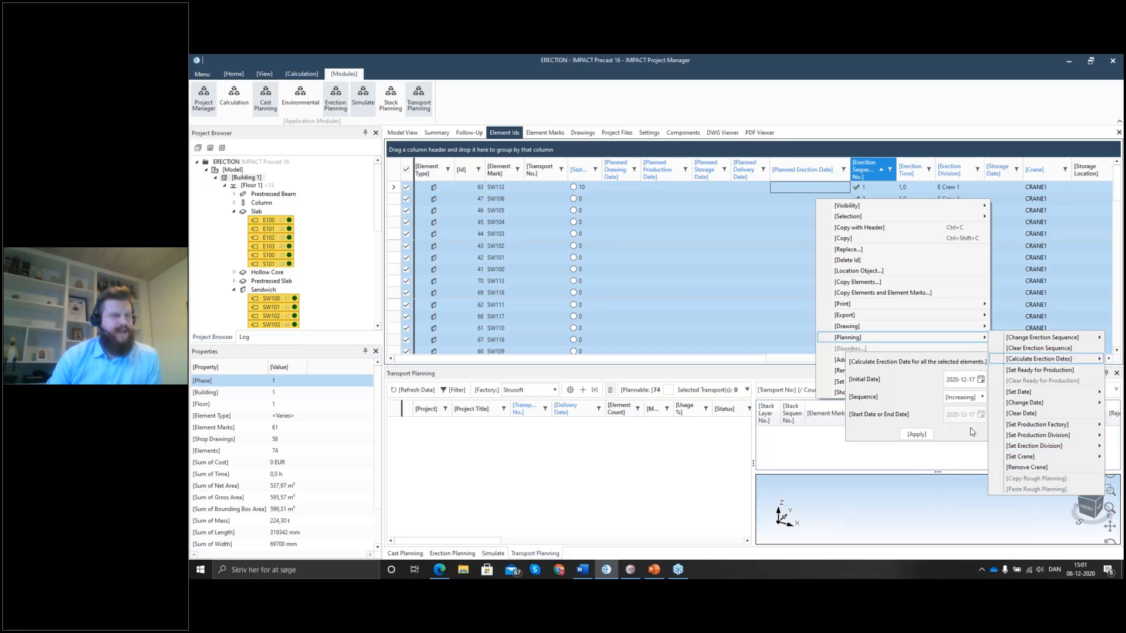
pyautogui.click(981, 379)
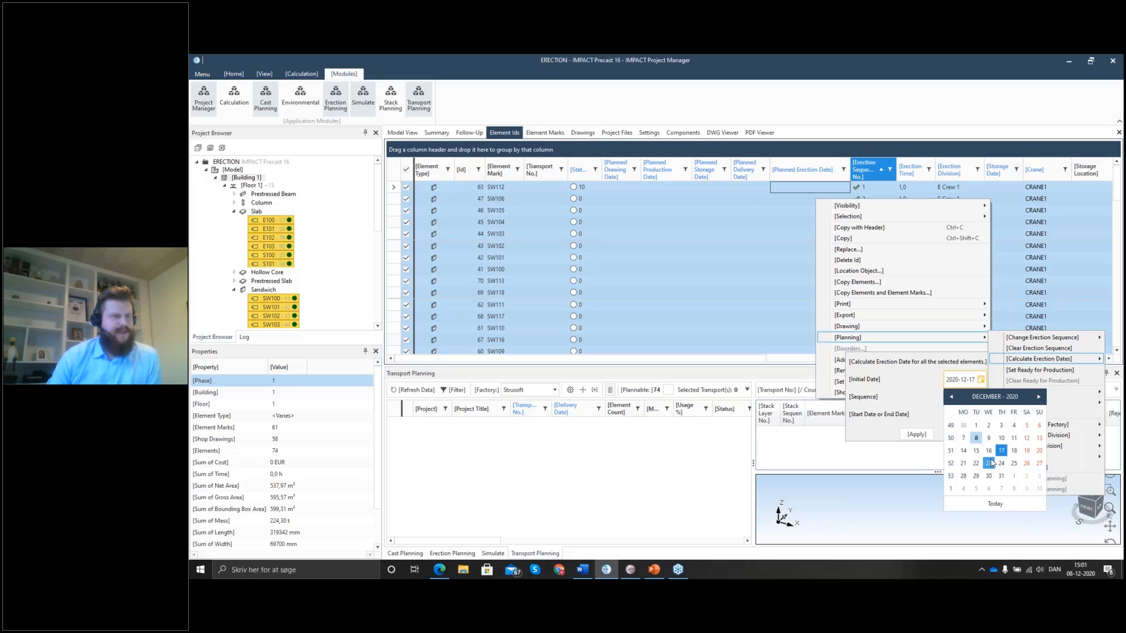
pyautogui.click(989, 462)
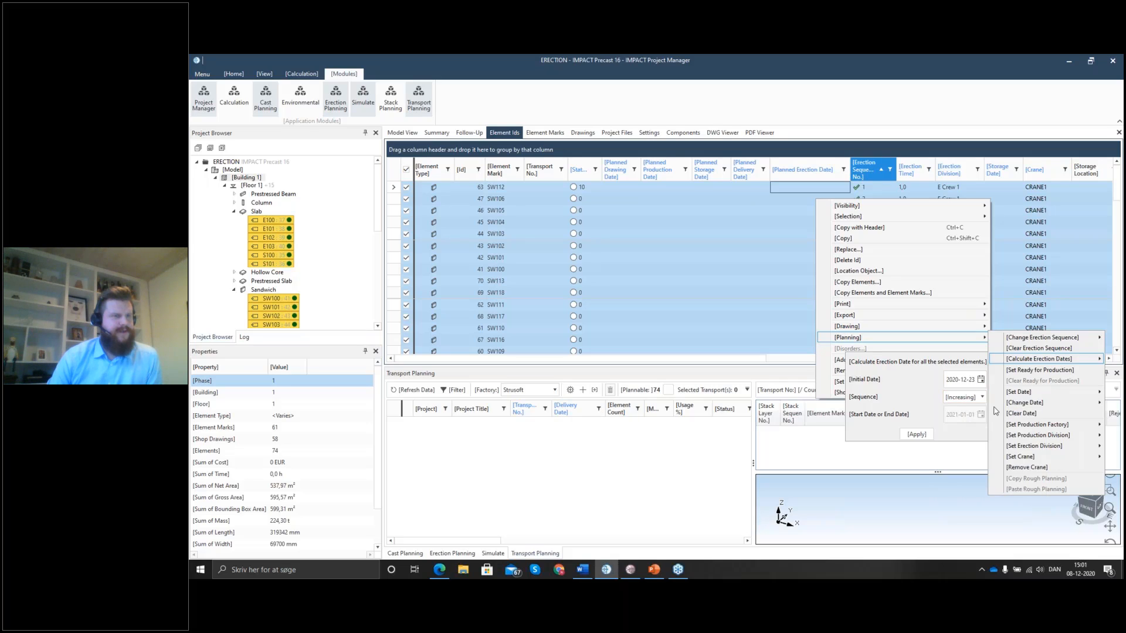
pyautogui.click(918, 435)
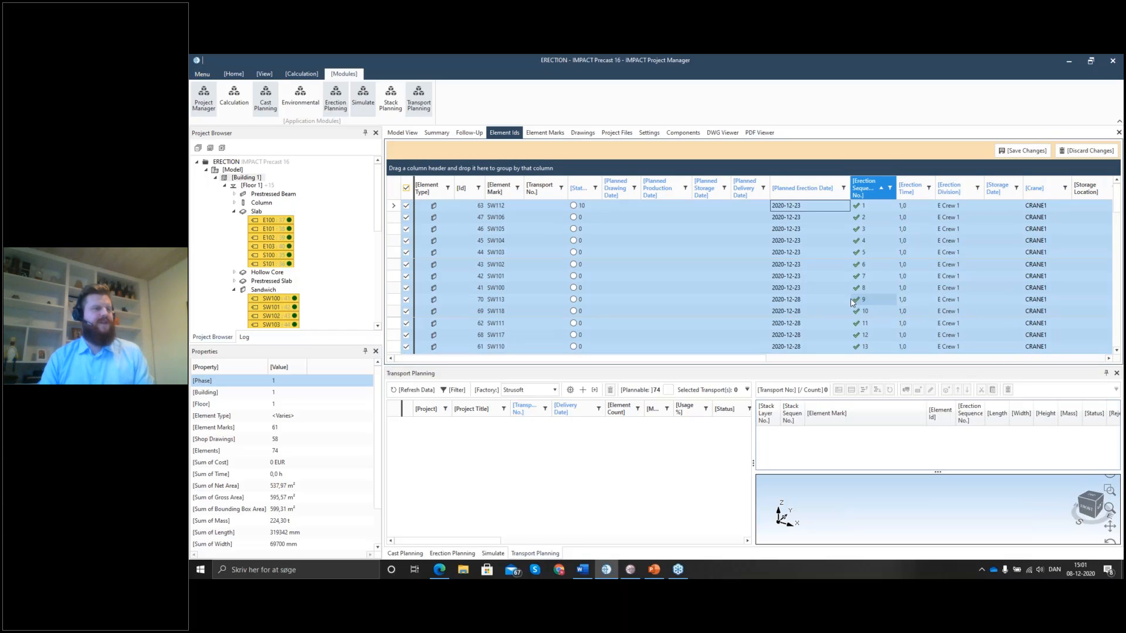
pyautogui.click(1023, 151)
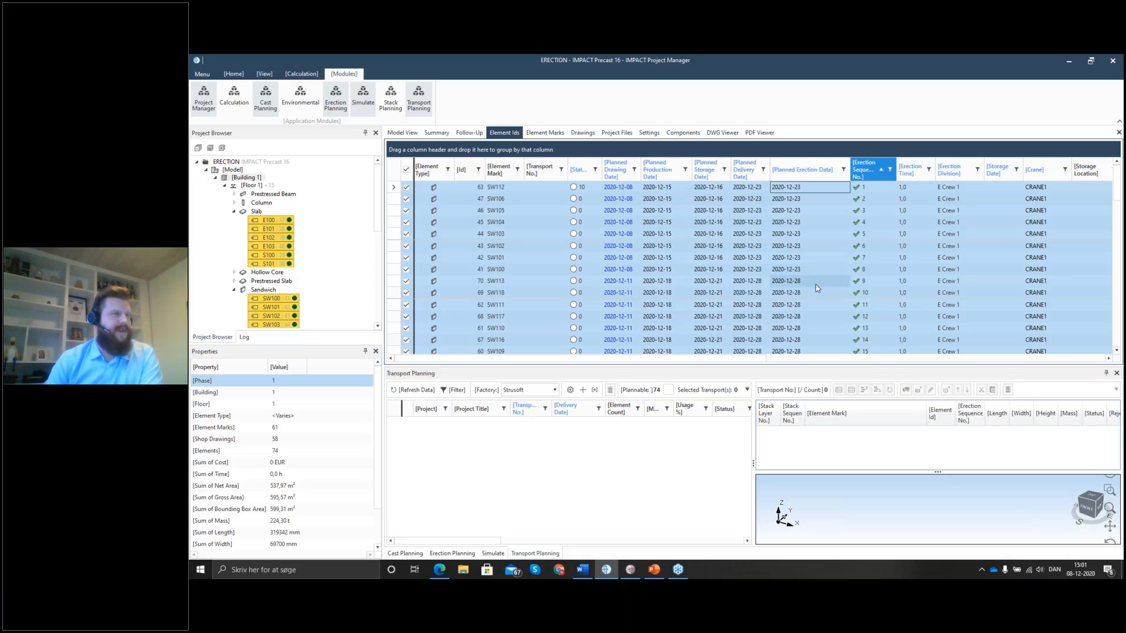
# Review the planned dates down to the last element, then select only PS105 and locate it in the 3D model.
pyautogui.scroll(-1, 829, 287)
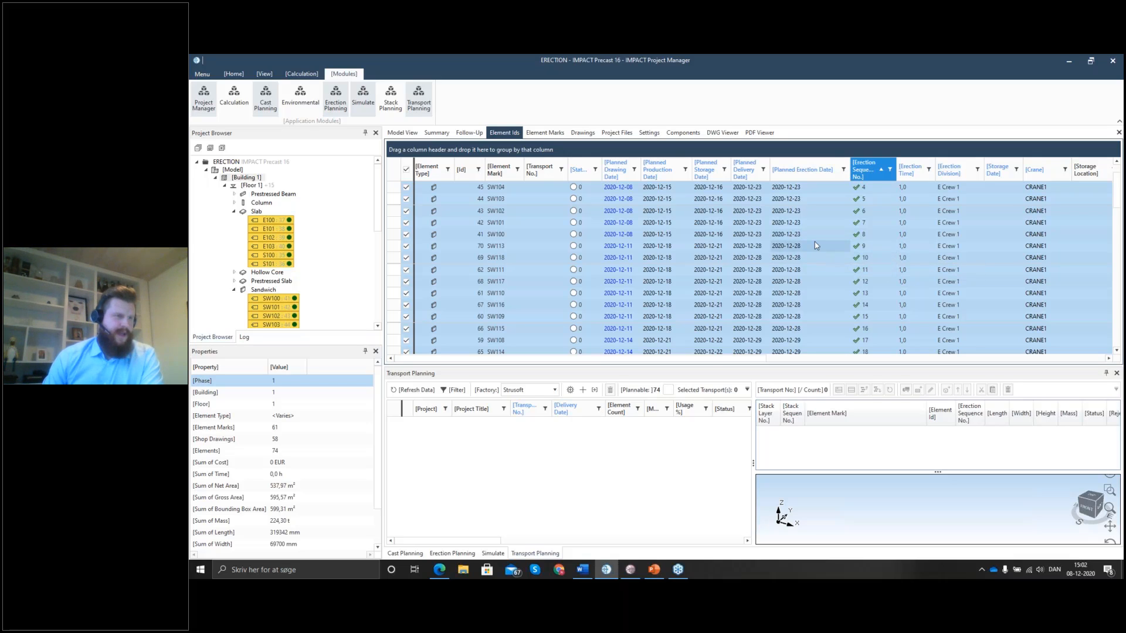
pyautogui.scroll(-4, 816, 240)
pyautogui.scroll(-9, 823, 240)
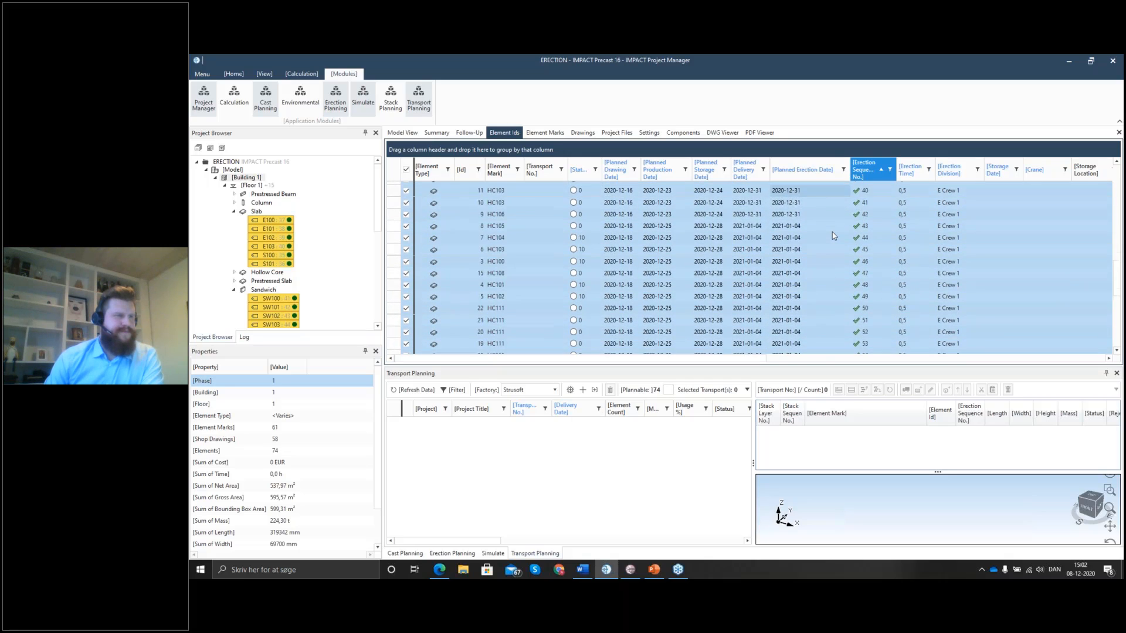
pyautogui.scroll(-6, 834, 235)
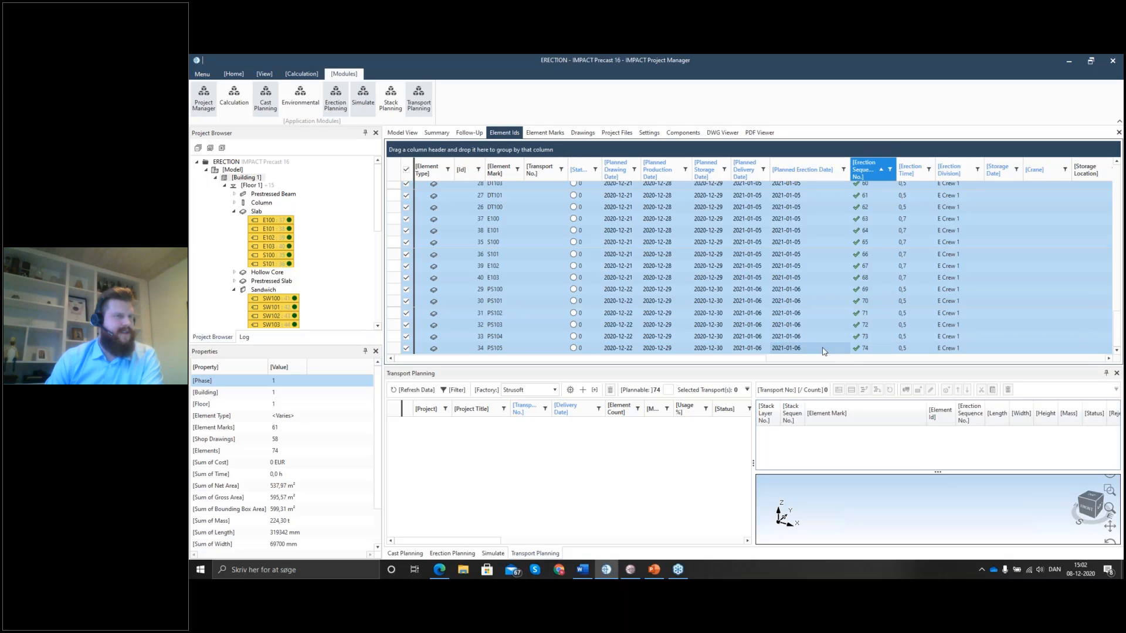
pyautogui.click(406, 349)
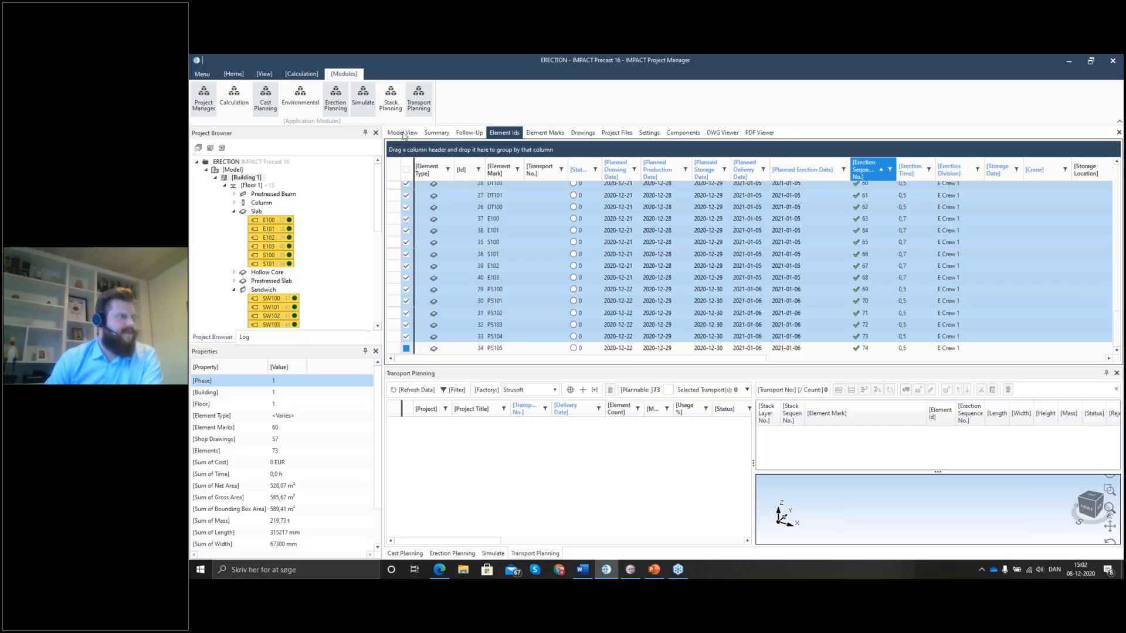
pyautogui.click(405, 170)
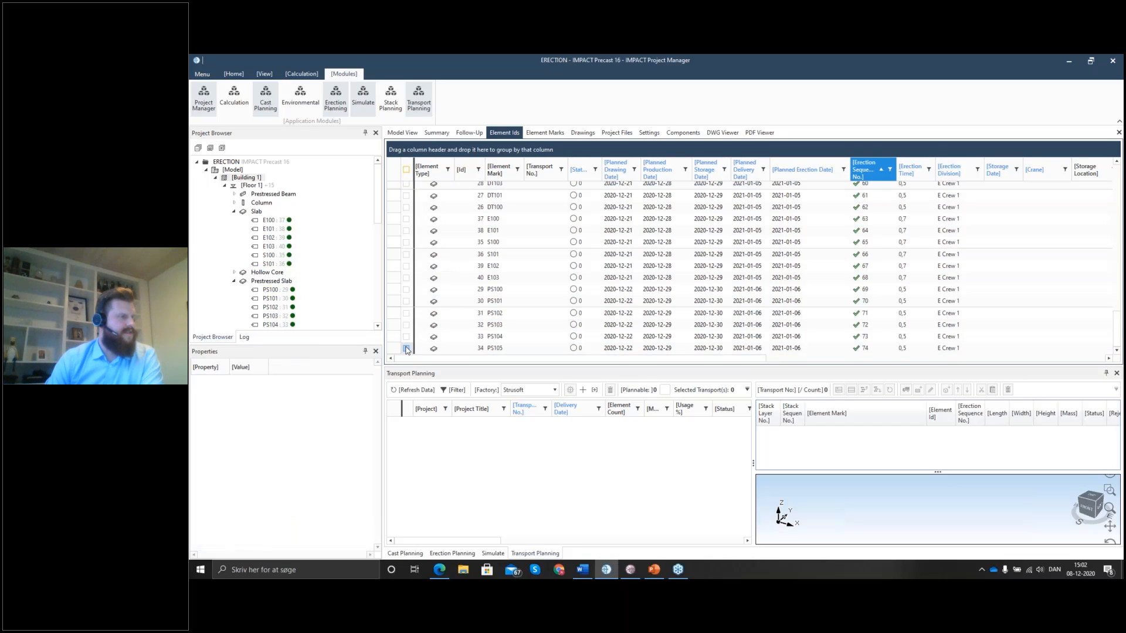
pyautogui.click(406, 348)
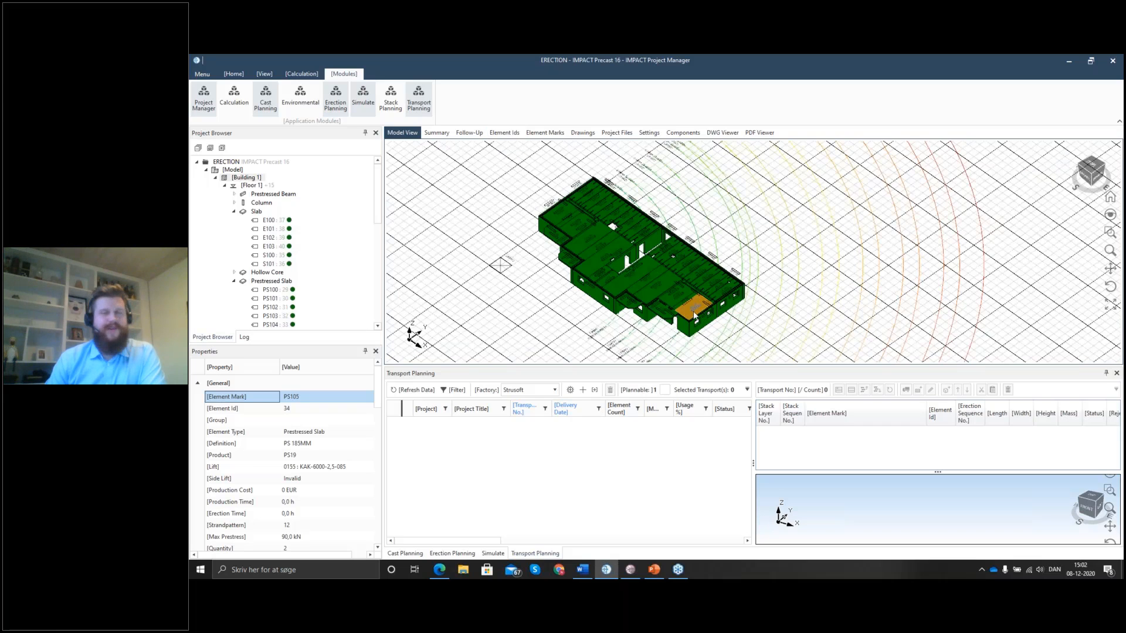
# Return to the element ID list and review the planned dates from the last element back to the first.
pyautogui.click(505, 132)
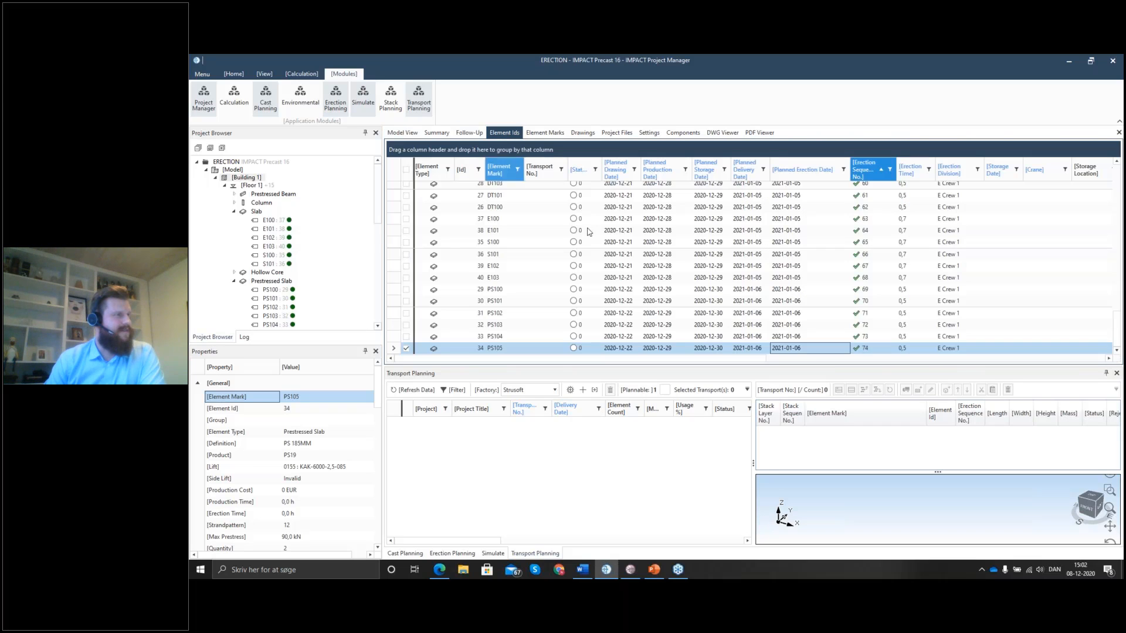
pyautogui.scroll(4, 829, 264)
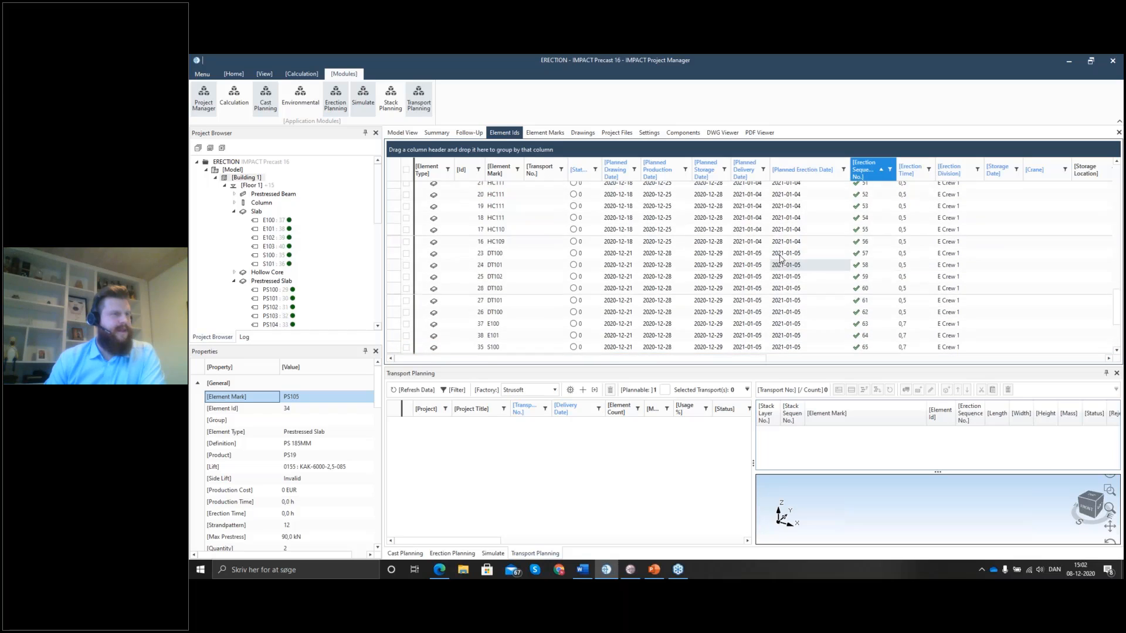
pyautogui.click(786, 256)
pyautogui.scroll(9, 820, 258)
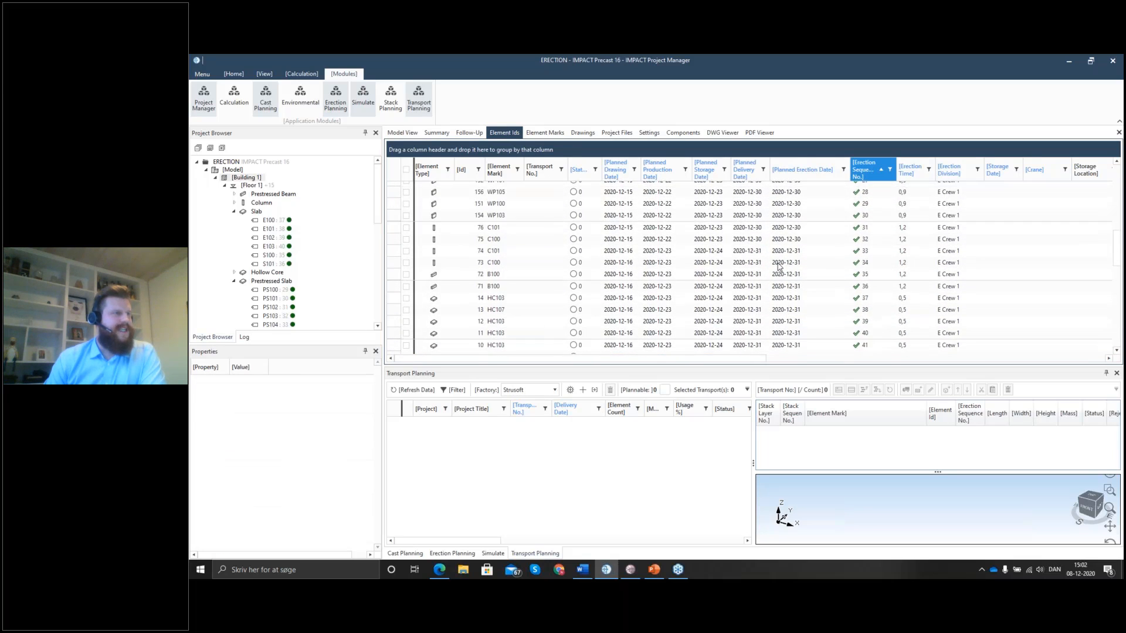
pyautogui.scroll(7, 775, 274)
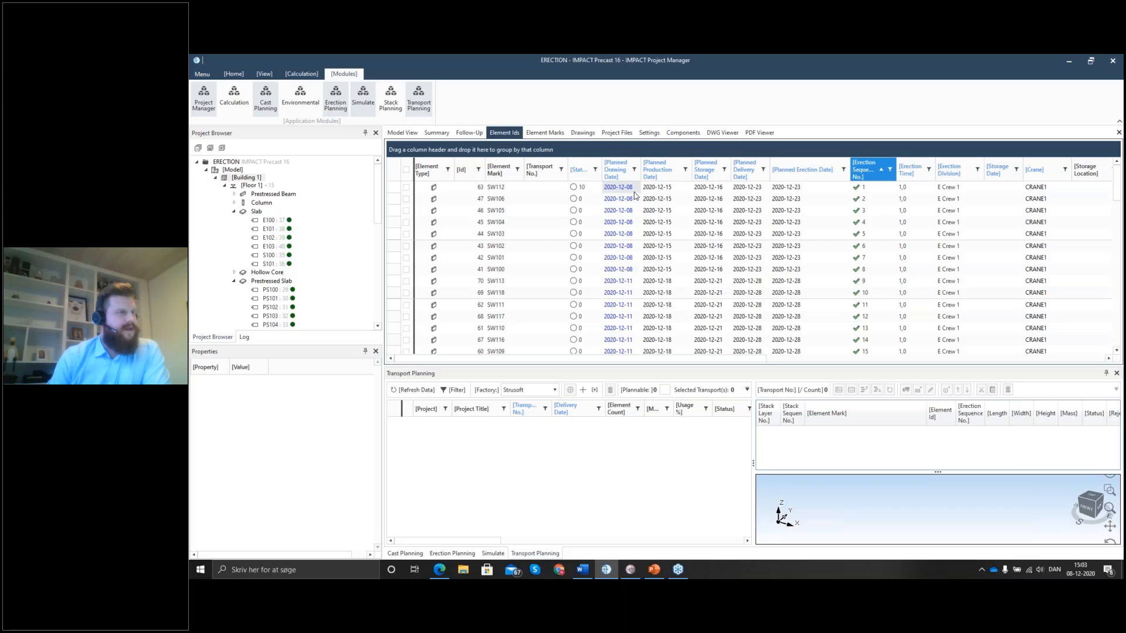
# Group the elements by planned drawing date, examine those planned for 2020-12-08, and remove the grouping.
pyautogui.moveTo(618, 169); pyautogui.dragTo(542, 152)
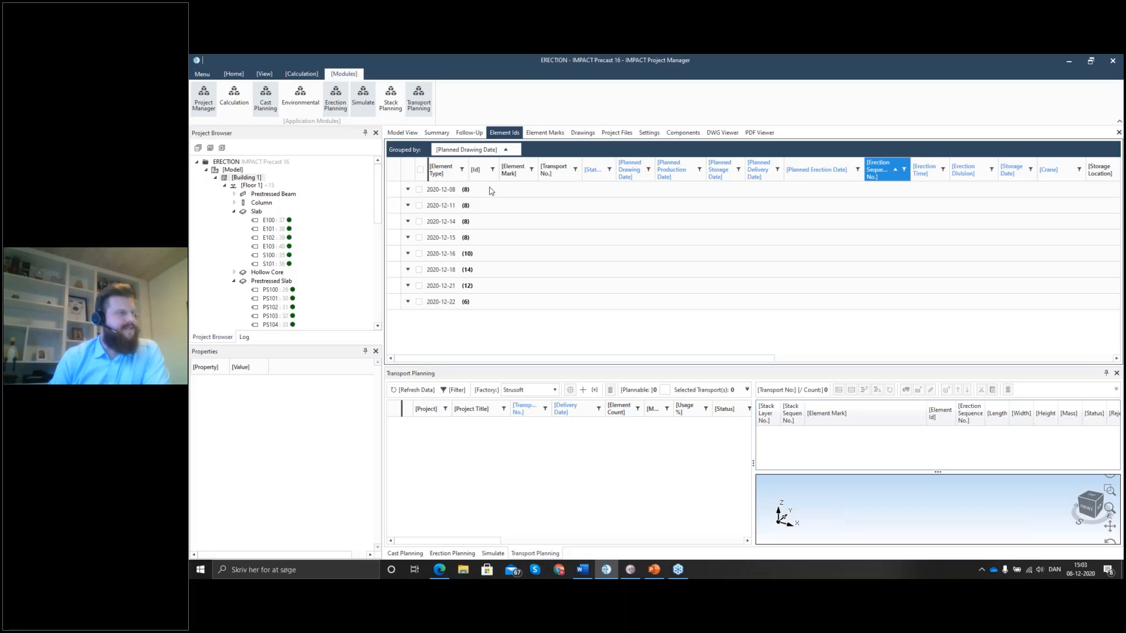
pyautogui.click(408, 189)
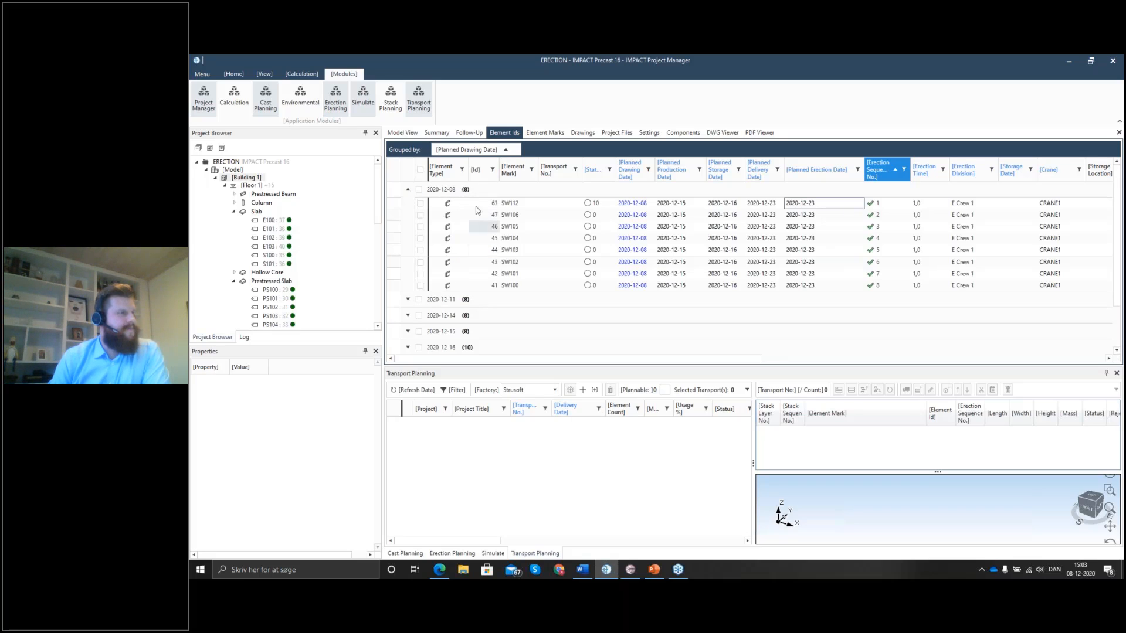
pyautogui.click(408, 191)
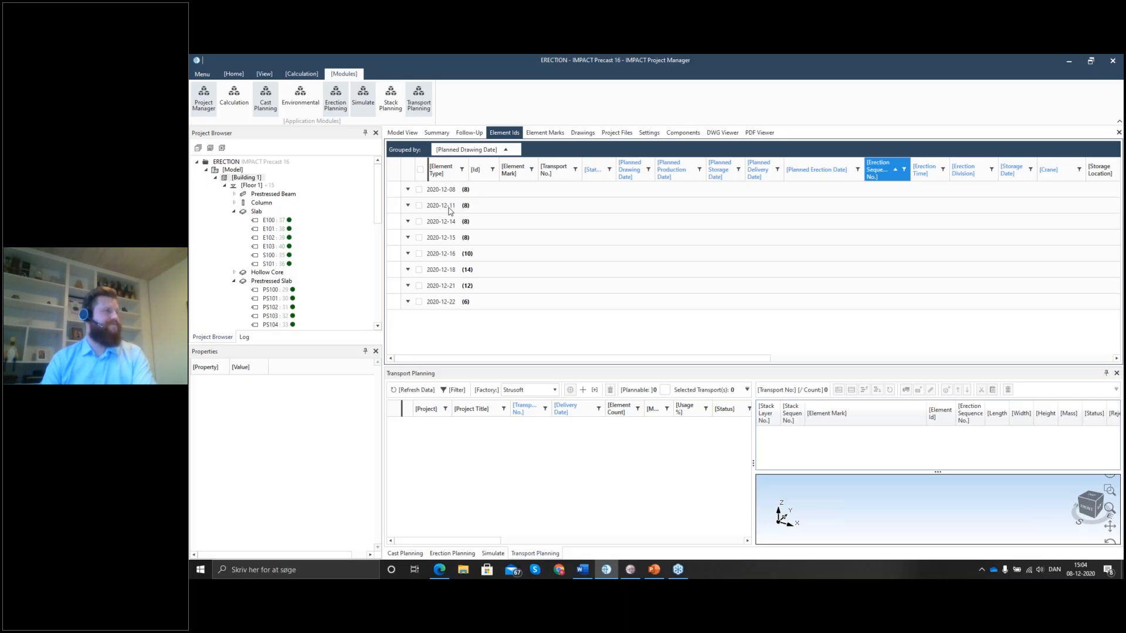
pyautogui.click(408, 190)
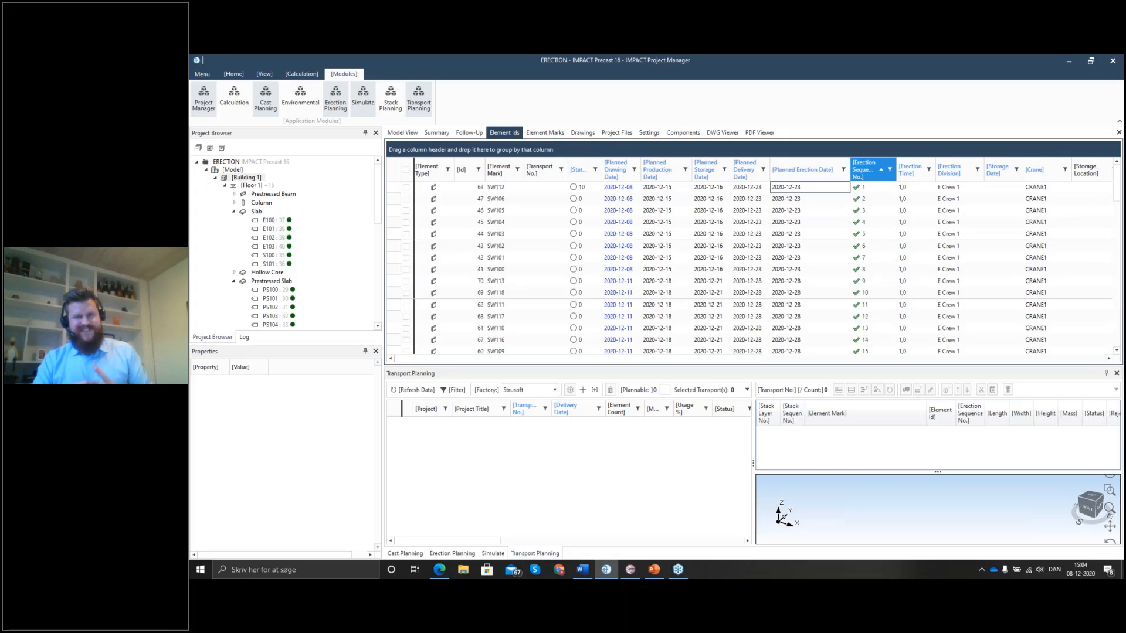
# Show the 3D model and set the simulation mode to planned erection date.
pyautogui.click(403, 133)
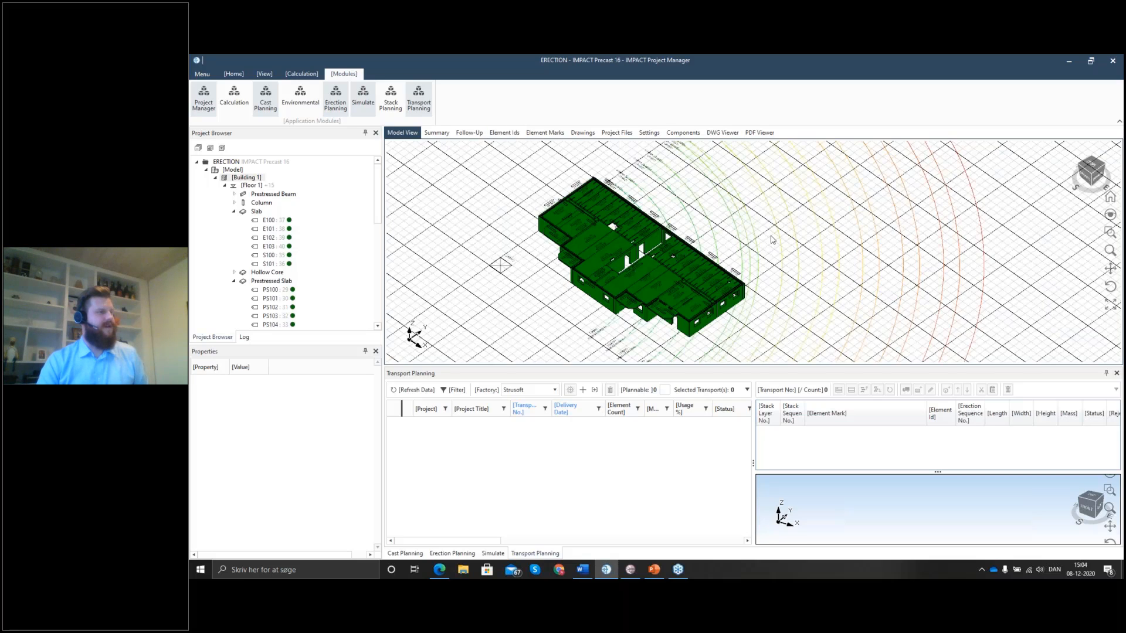
pyautogui.moveTo(771, 235); pyautogui.dragTo(786, 226, button='middle')
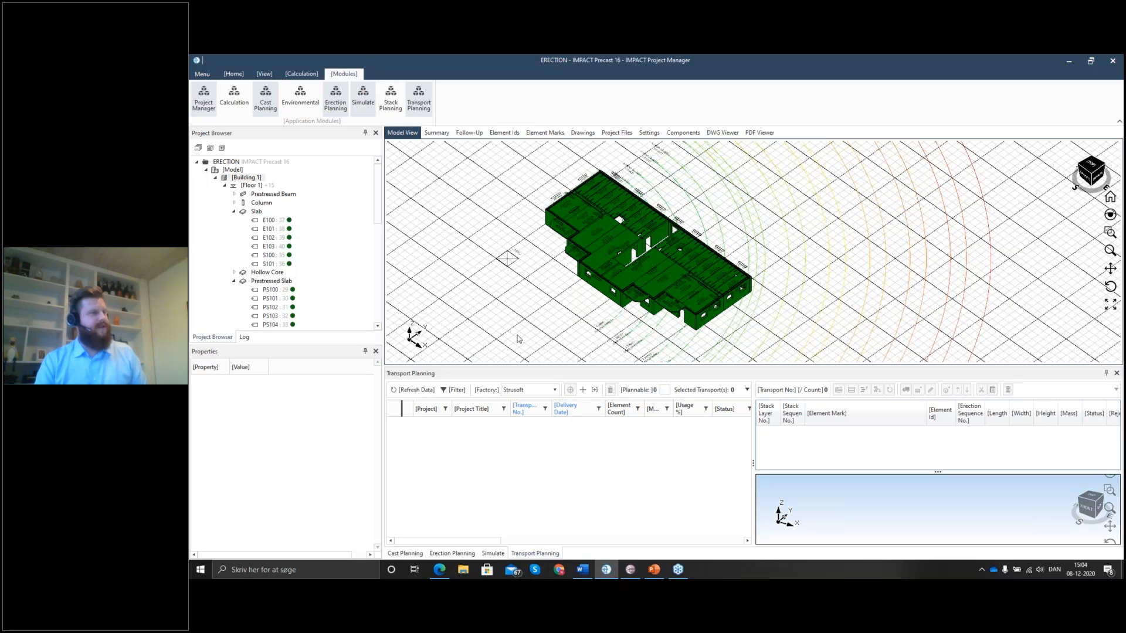
pyautogui.click(445, 554)
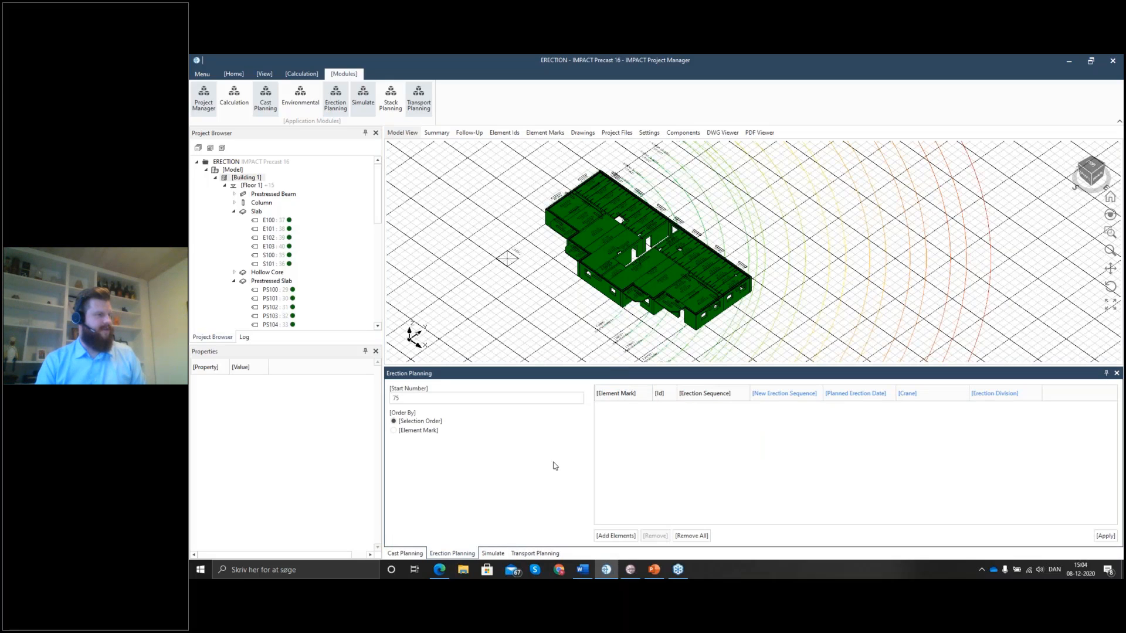
pyautogui.click(492, 554)
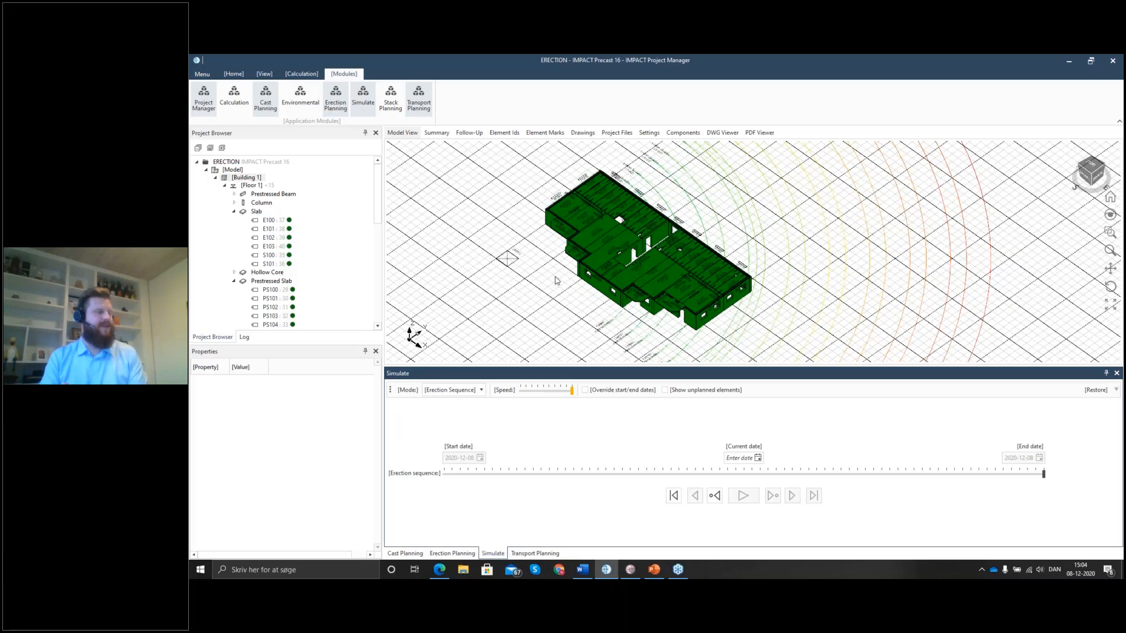
pyautogui.click(463, 390)
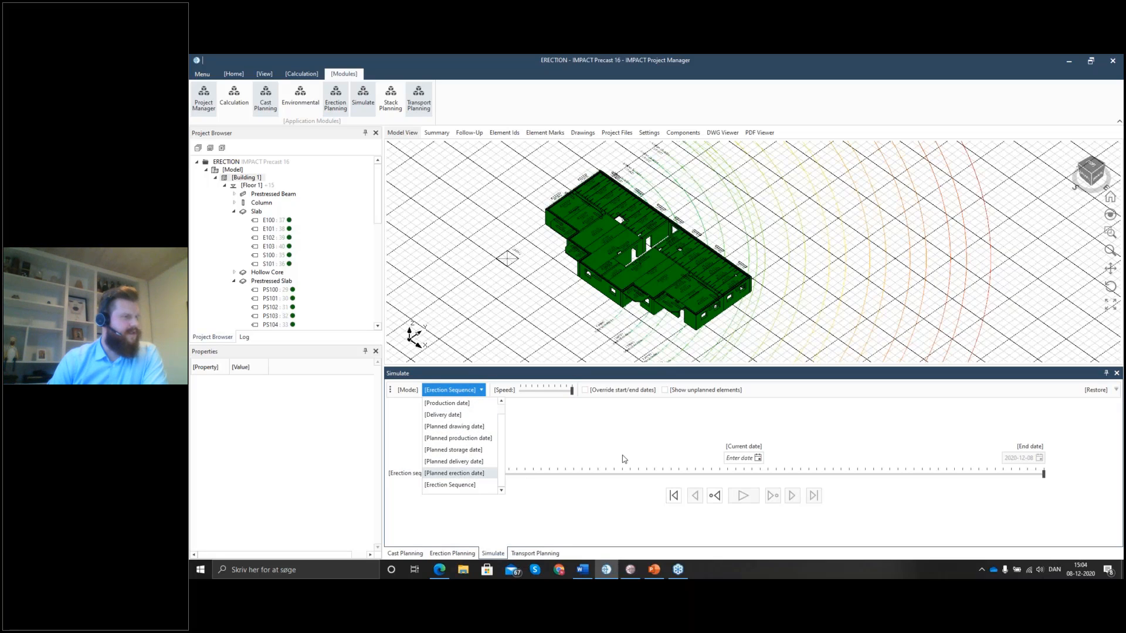
pyautogui.click(455, 473)
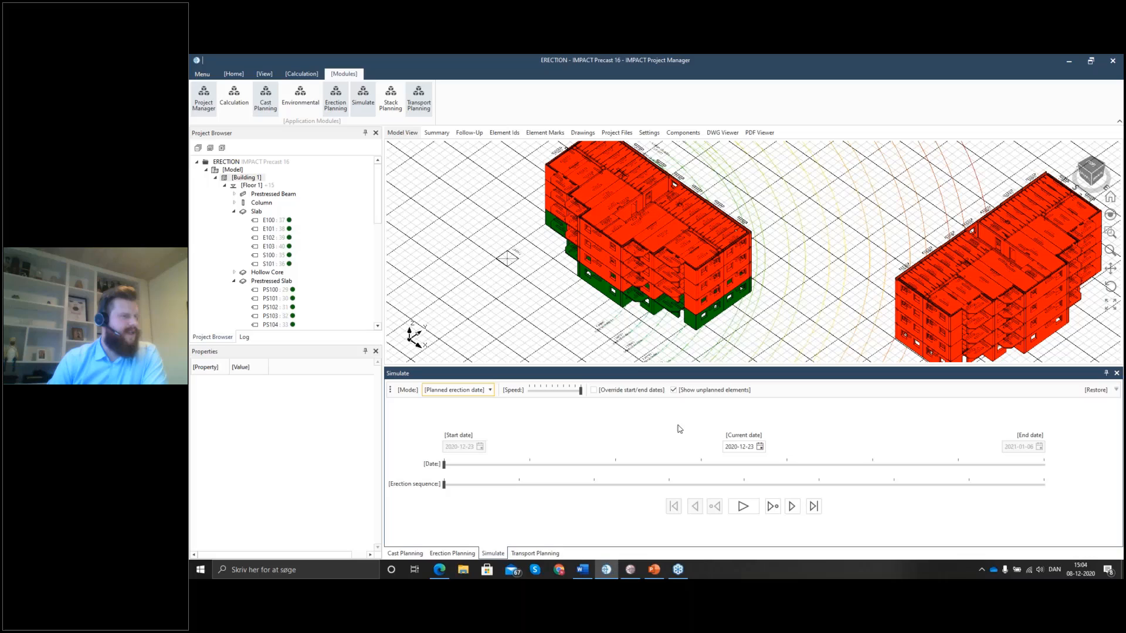
# Play the erection simulation at a slightly reduced speed with unplanned elements hidden.
pyautogui.click(698, 390)
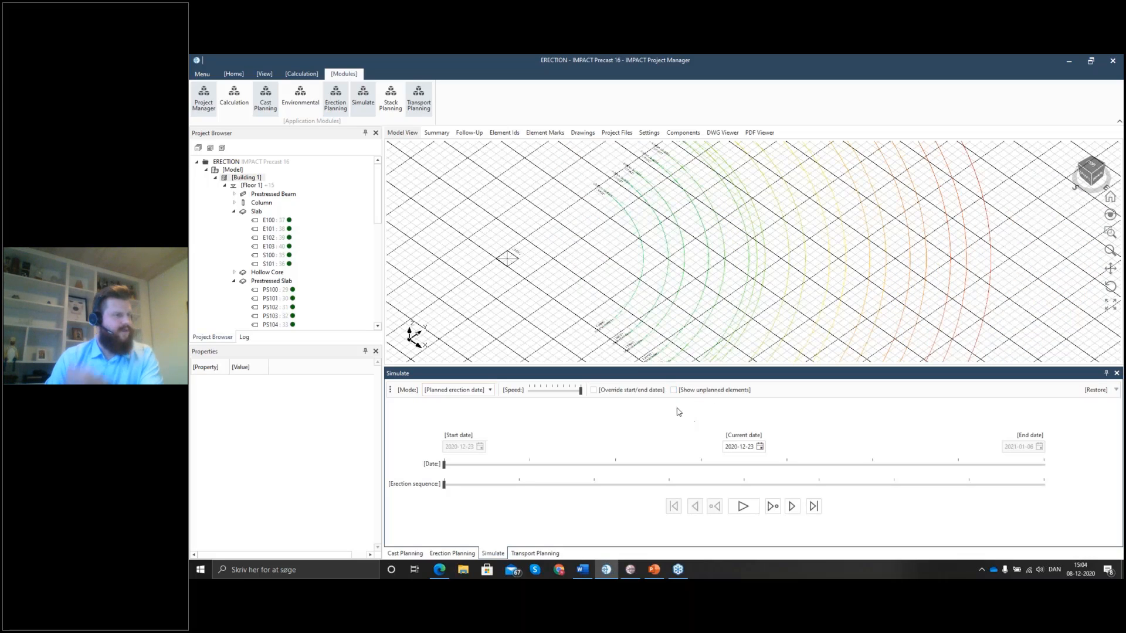
pyautogui.click(569, 390)
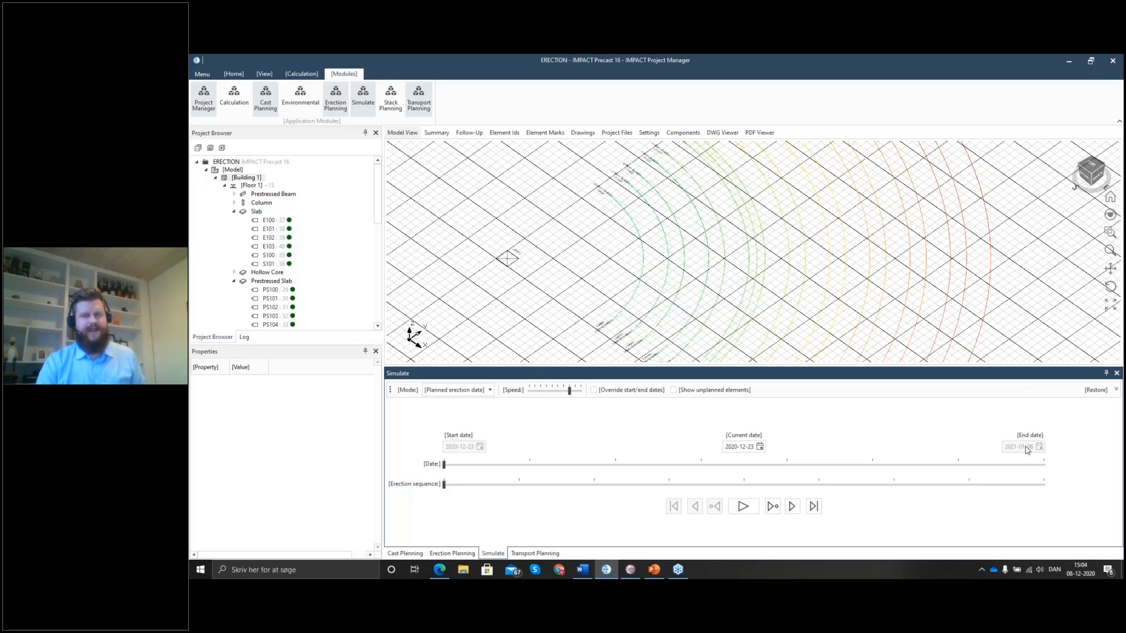
pyautogui.click(742, 508)
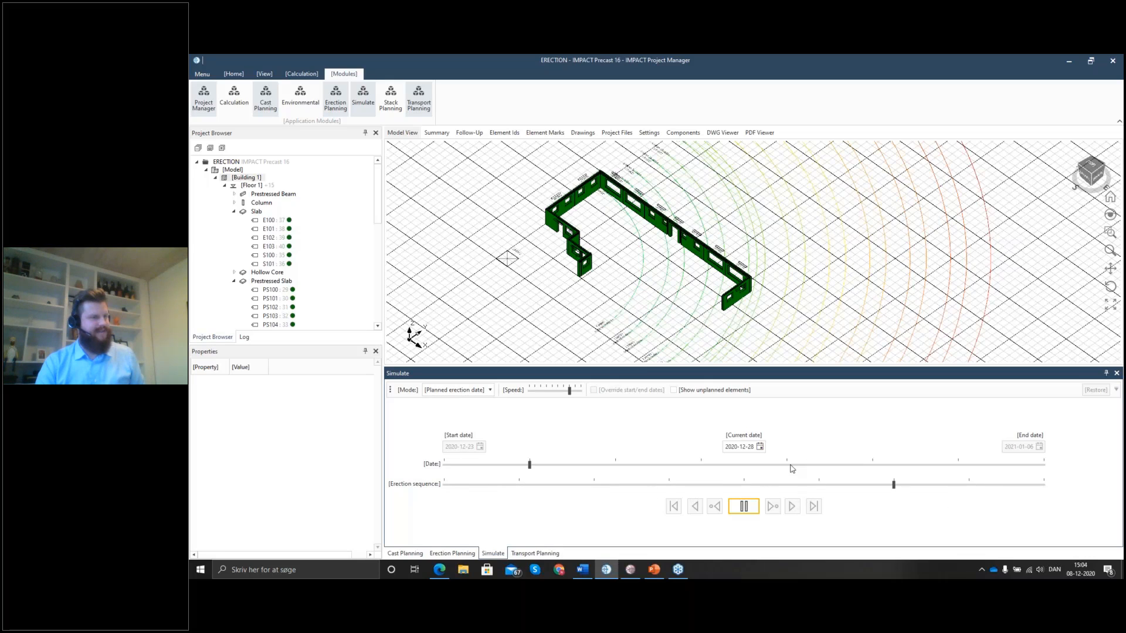
# Pause the erection simulation at 2020-12-29, resume it, and stop it at 2021-01-05.
pyautogui.click(743, 506)
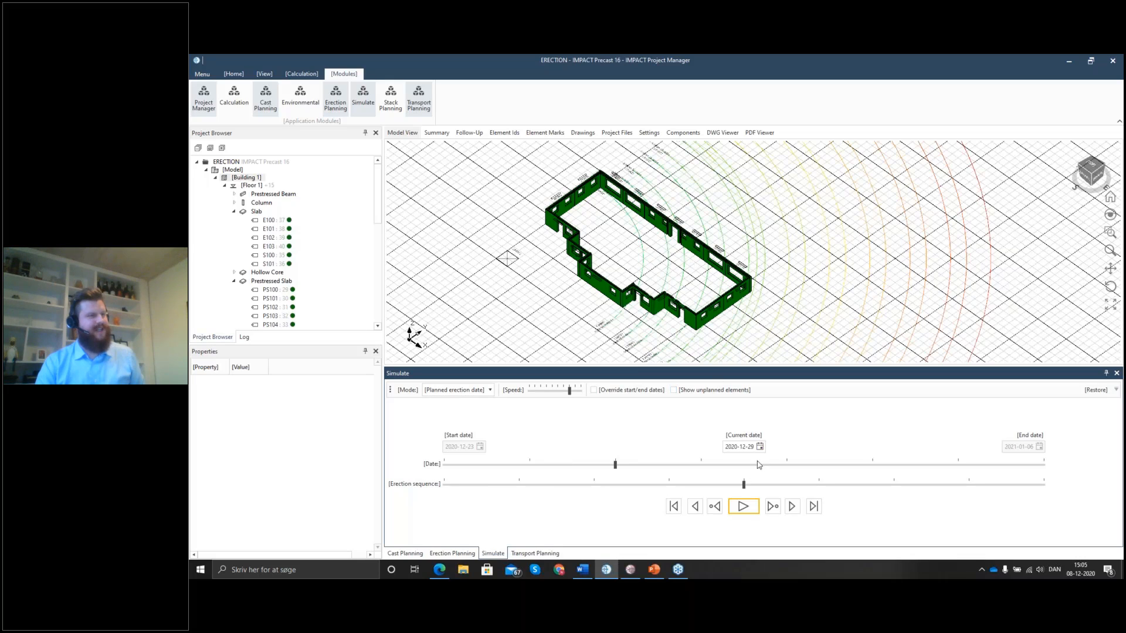
pyautogui.click(743, 506)
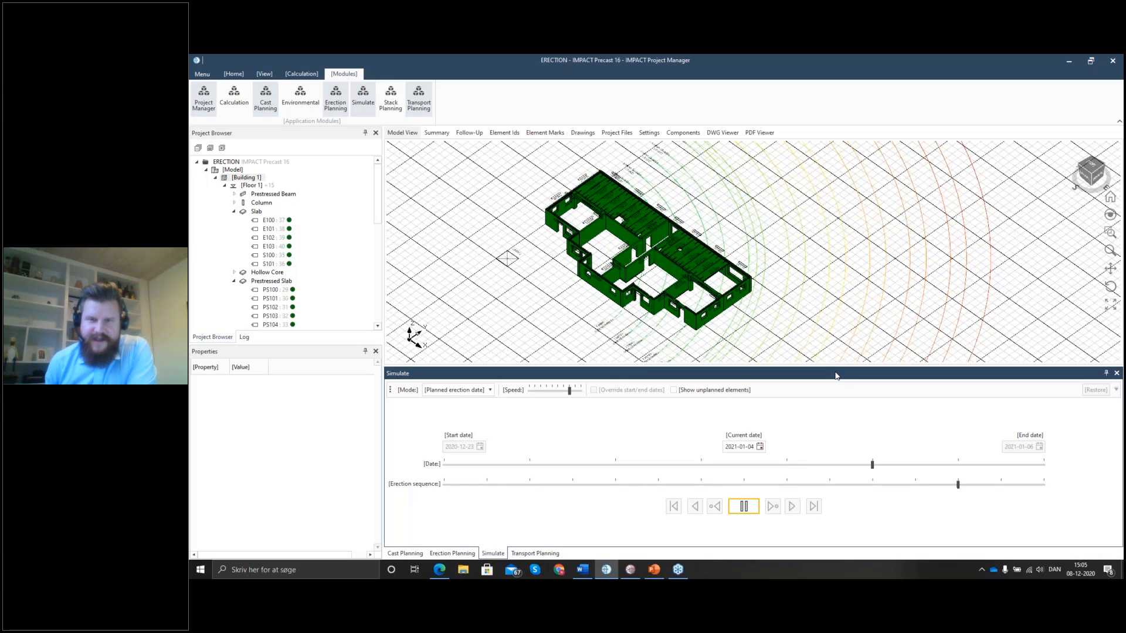
pyautogui.click(743, 506)
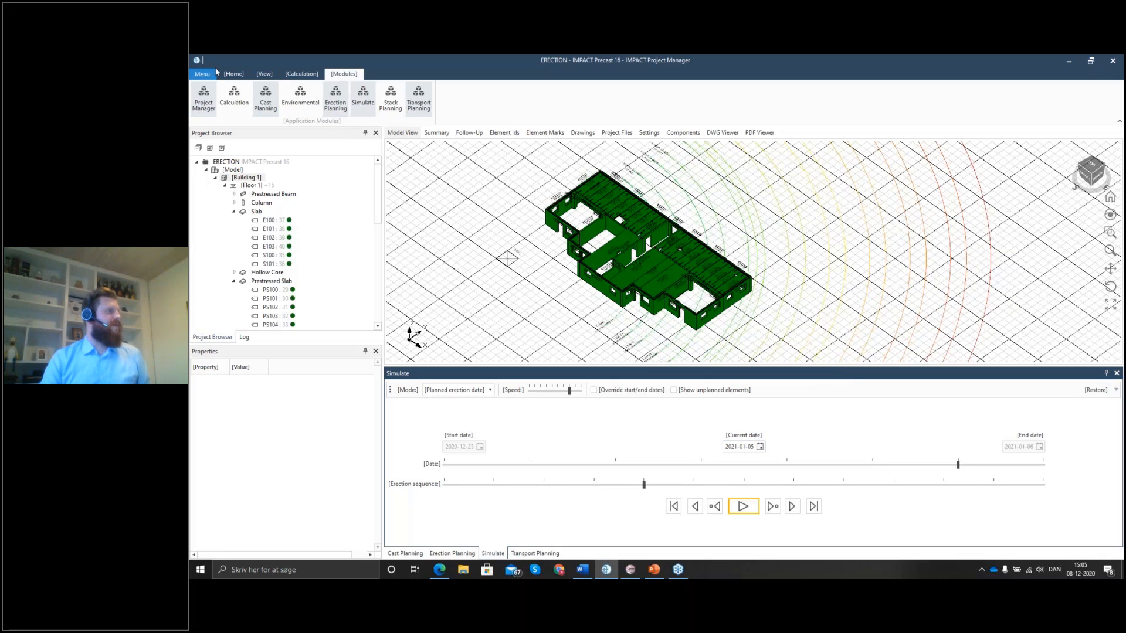
# Review the rough planning dependencies and required time between dates in the ERECTION project properties, then close them.
pyautogui.rightClick(254, 163)
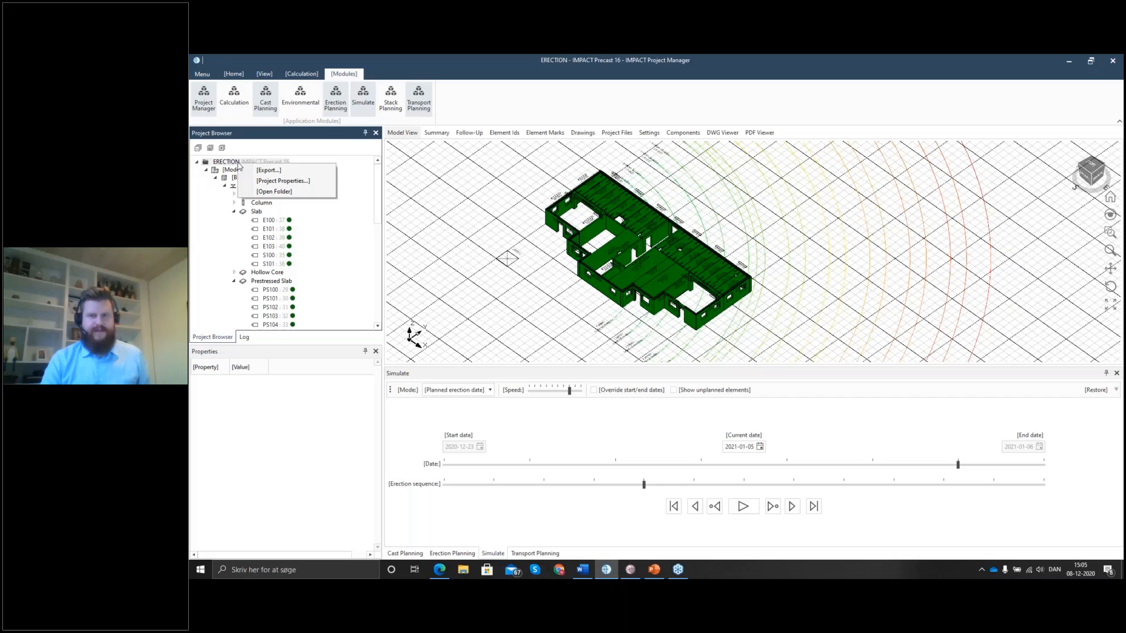
pyautogui.click(328, 181)
pyautogui.scroll(-6, 512, 249)
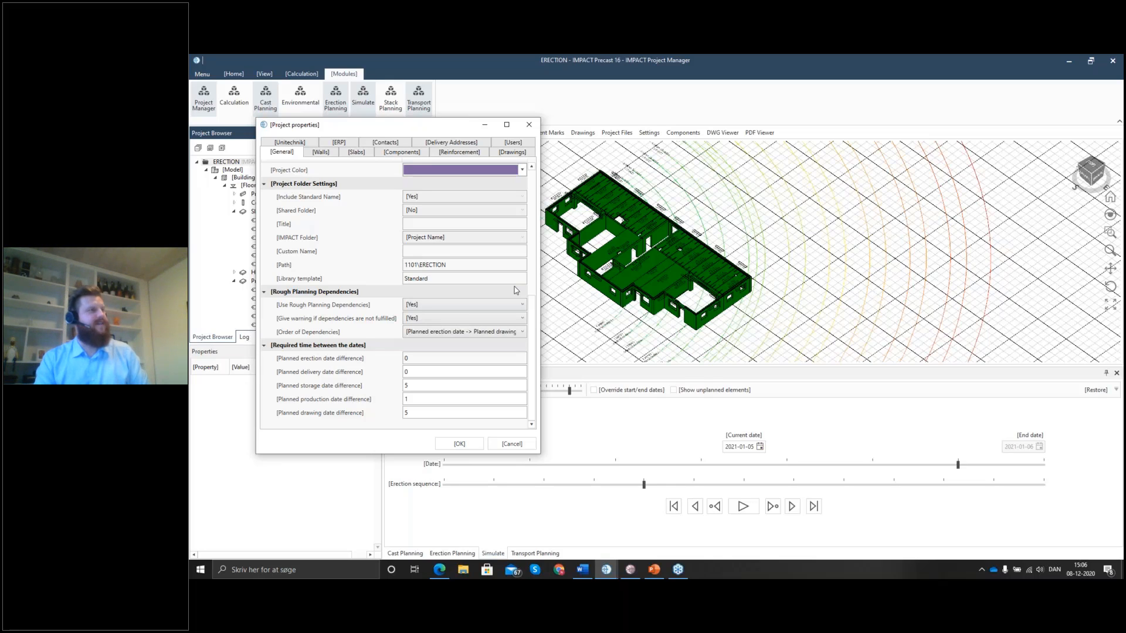
pyautogui.click(529, 124)
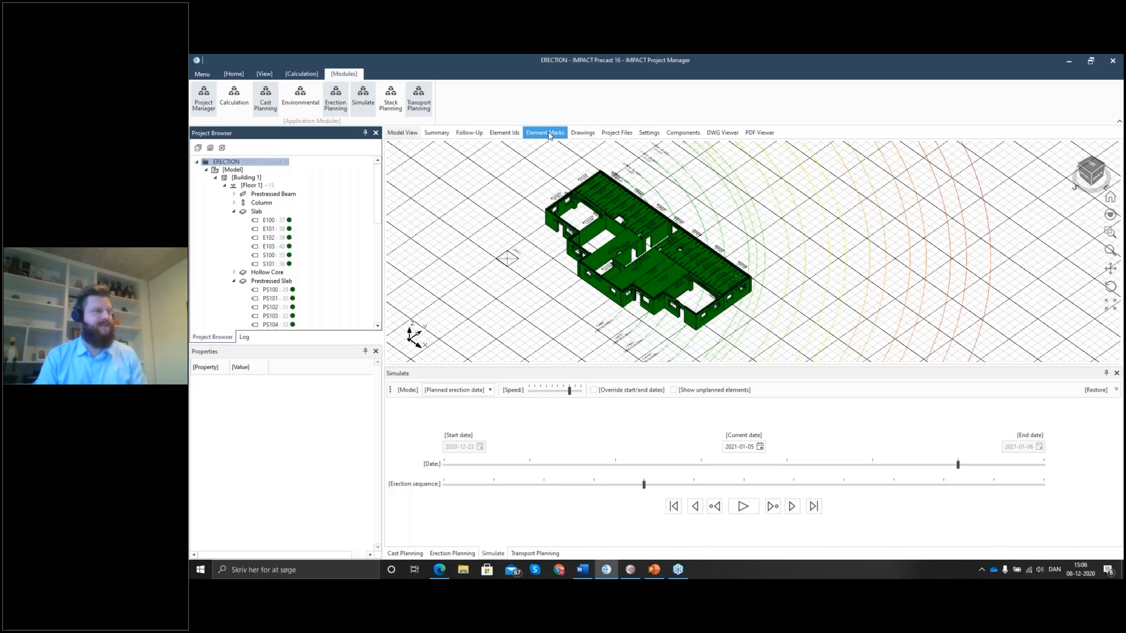
pyautogui.click(794, 254)
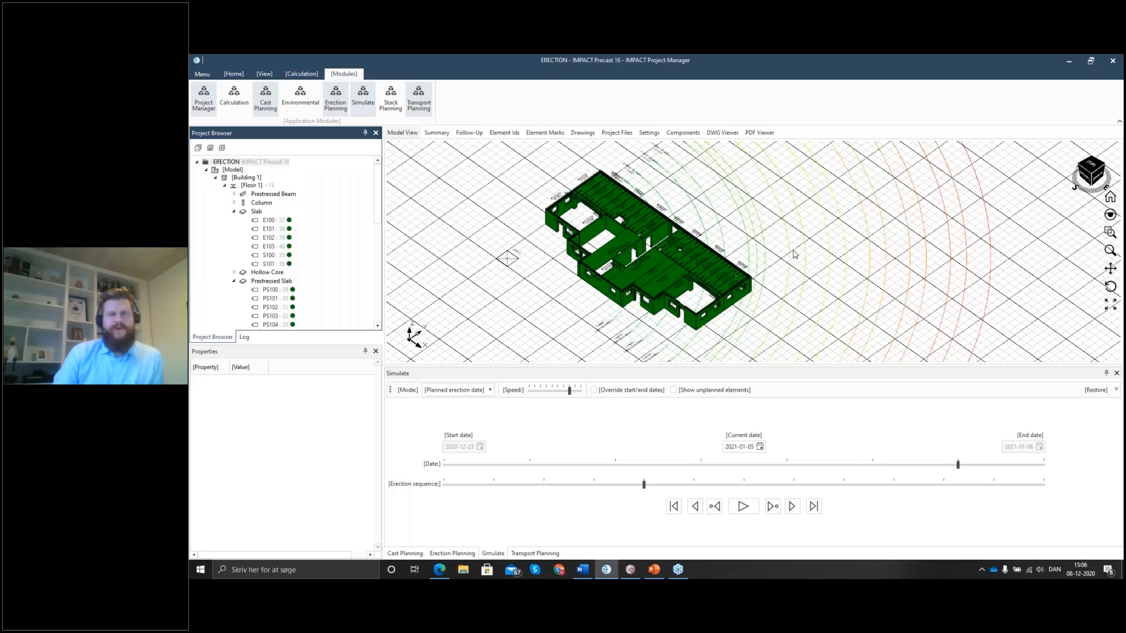
pyautogui.click(819, 210)
pyautogui.moveTo(1018, 235); pyautogui.dragTo(990, 240, button='middle')
pyautogui.click(801, 265)
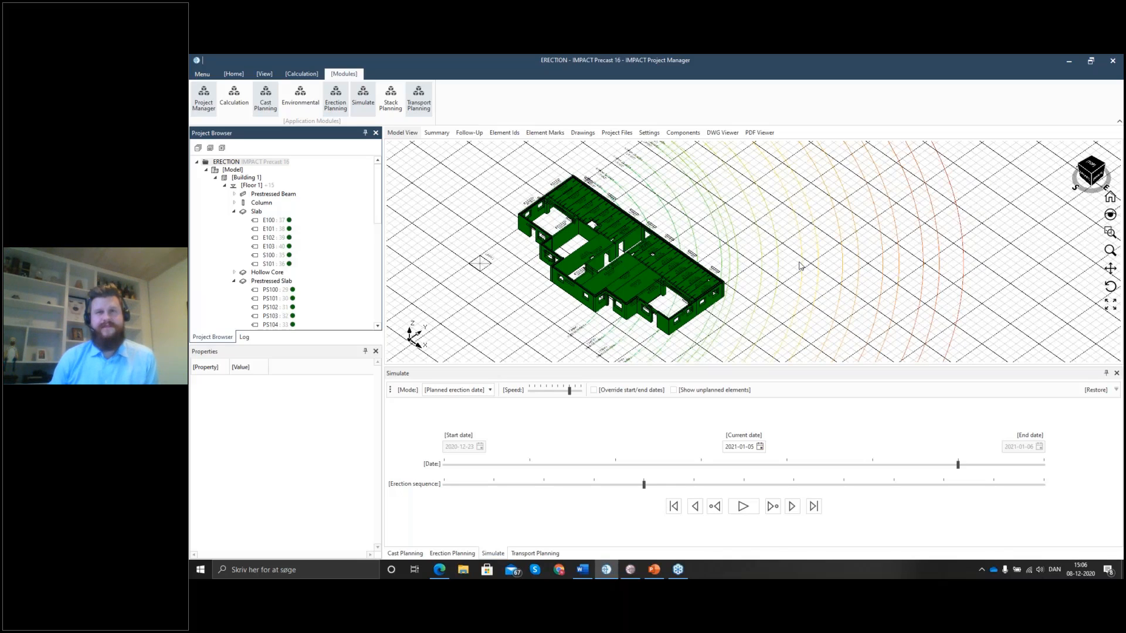
# Show only Building 2 in the 3D model and set the element color to <None>.
pyautogui.click(225, 186)
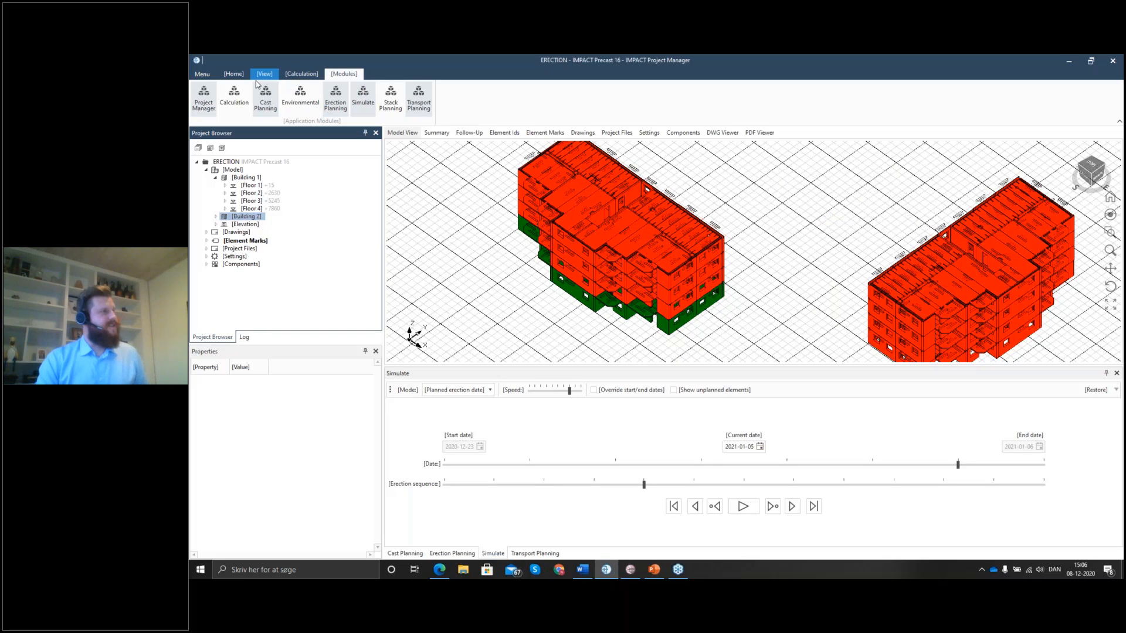
pyautogui.moveTo(864, 214); pyautogui.dragTo(742, 205, button='middle')
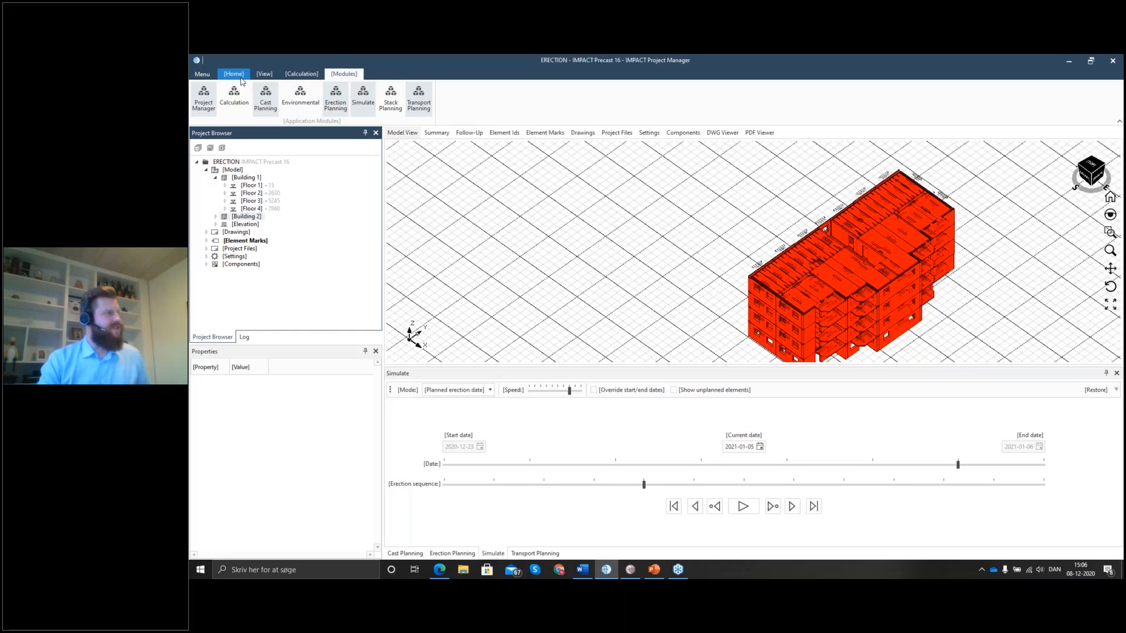
pyautogui.click(234, 74)
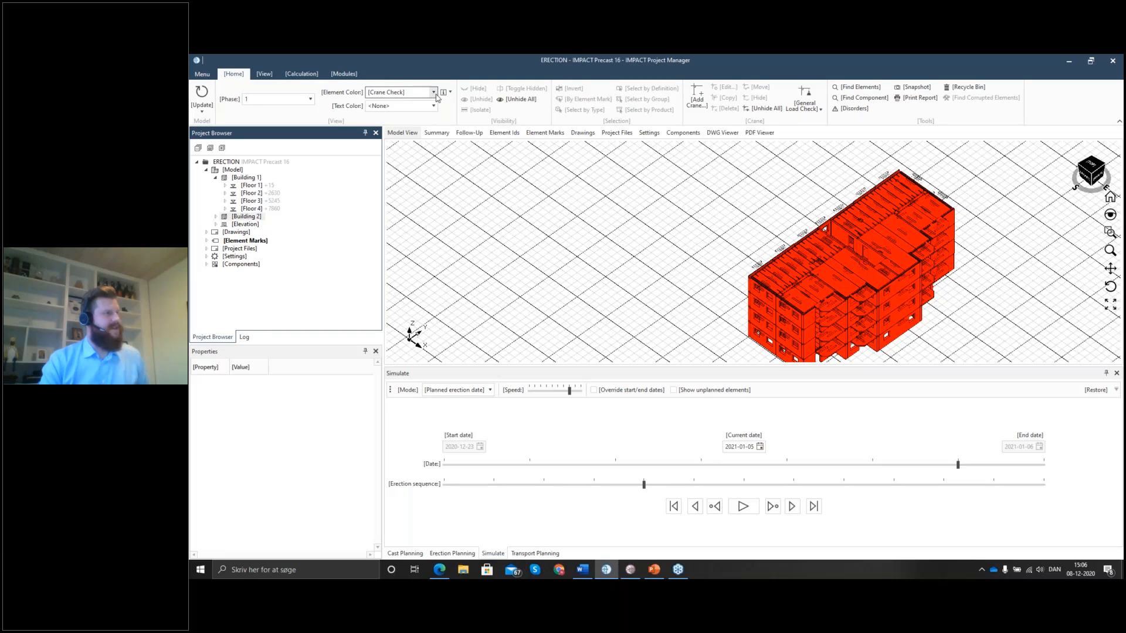
pyautogui.click(403, 94)
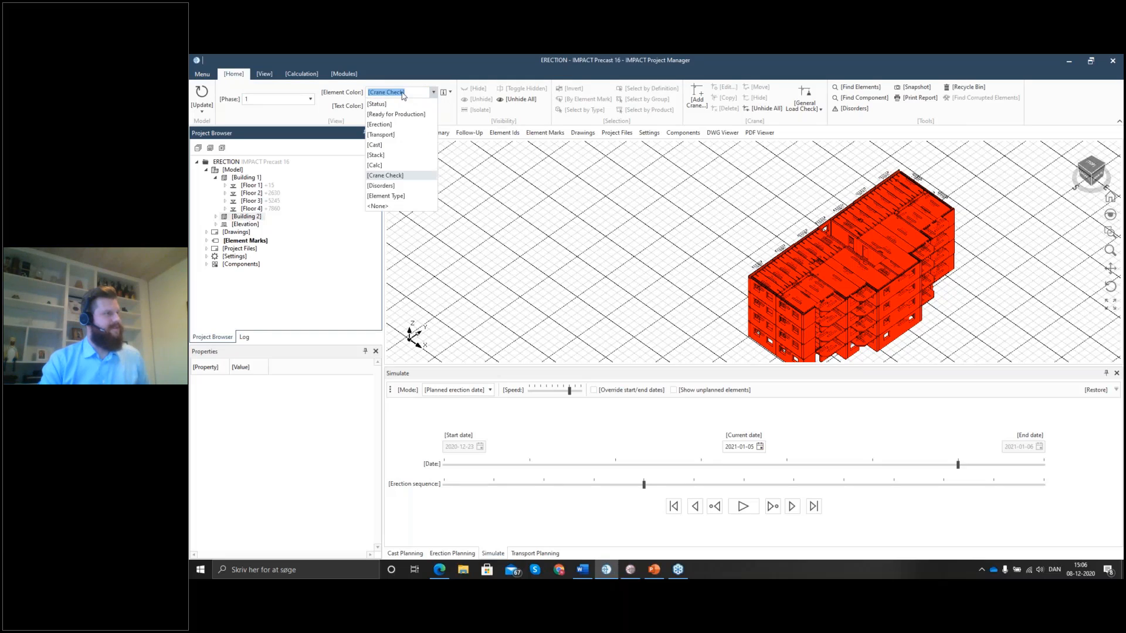
pyautogui.click(391, 207)
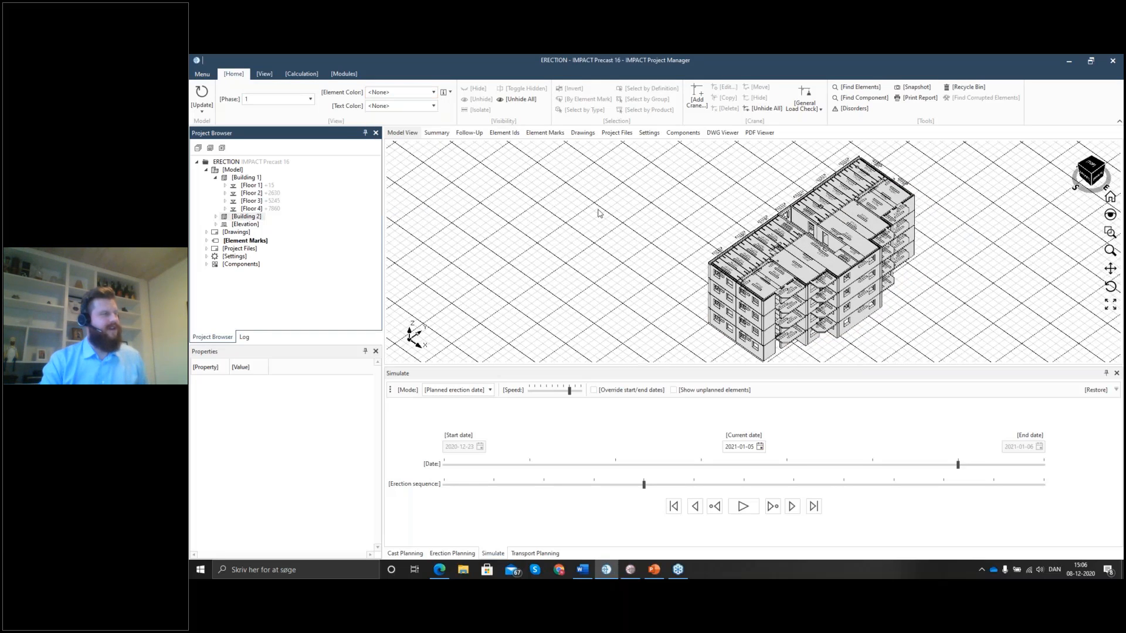
# Show only the sandwich elements on Floor 1 of Building 2.
pyautogui.click(215, 217)
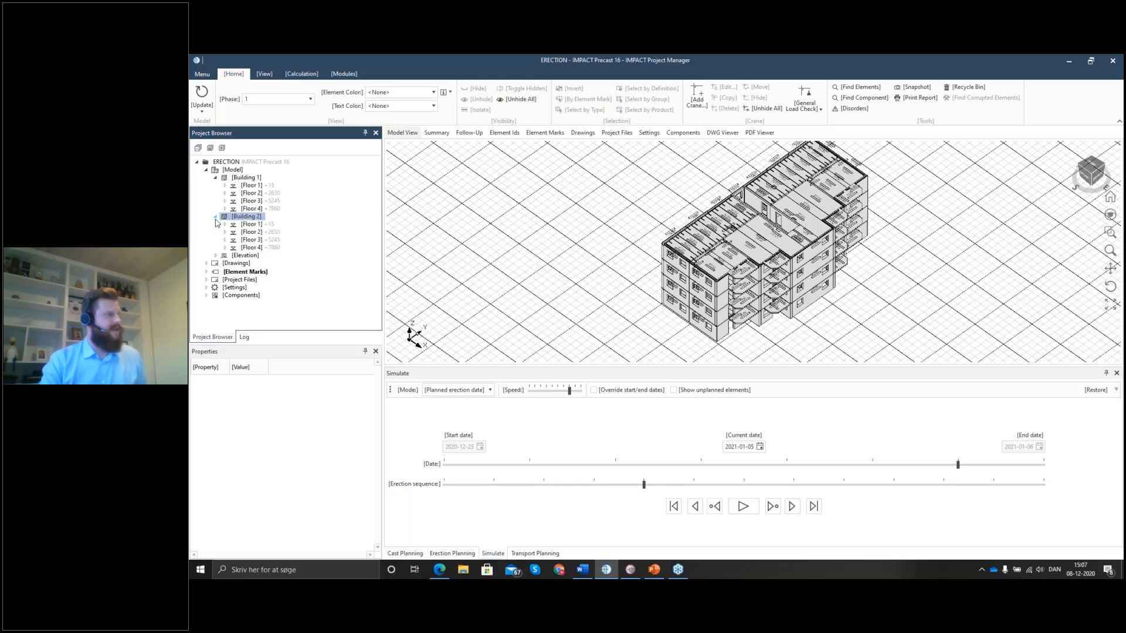
pyautogui.click(252, 225)
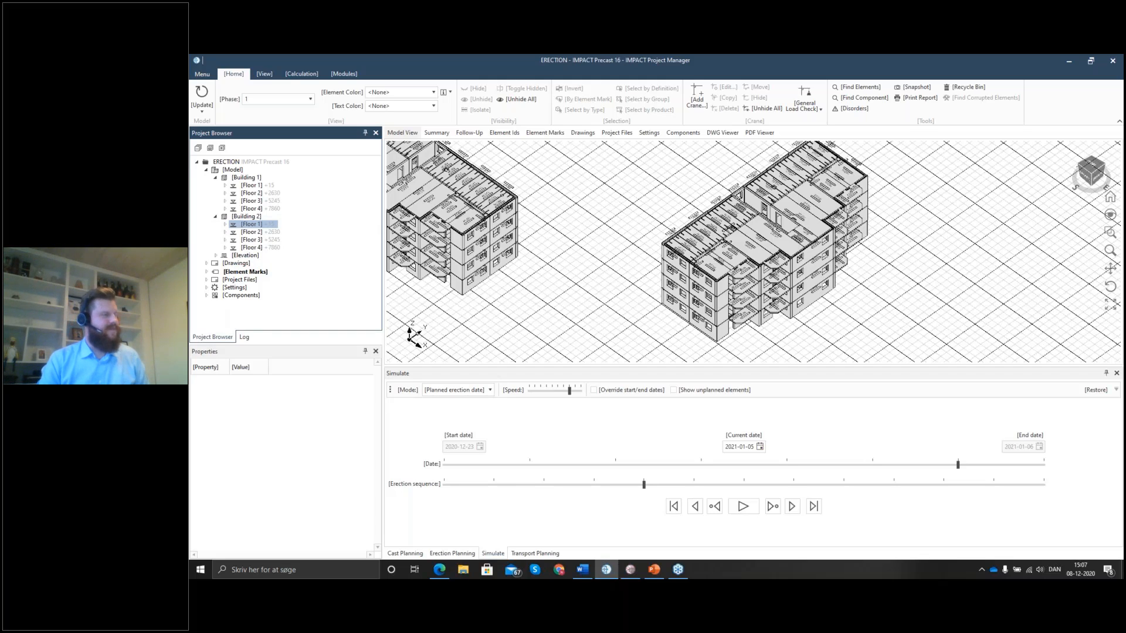
pyautogui.click(225, 225)
pyautogui.click(262, 277)
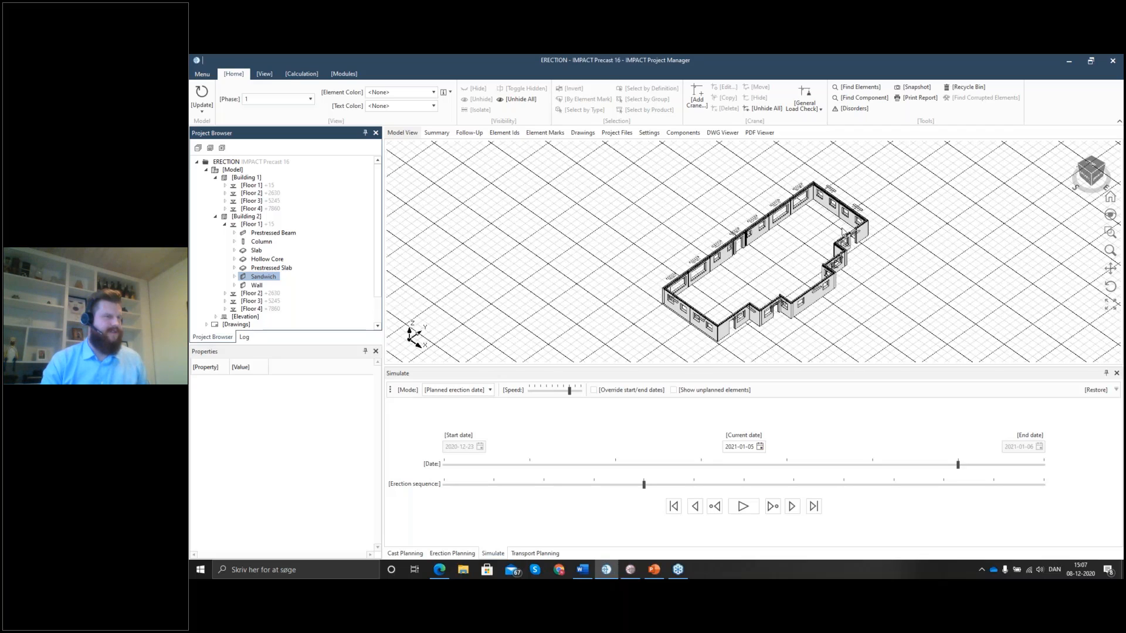
# Select all the displayed sandwich walls and add them to erection planning with start number 1 in selection order.
pyautogui.click(786, 220)
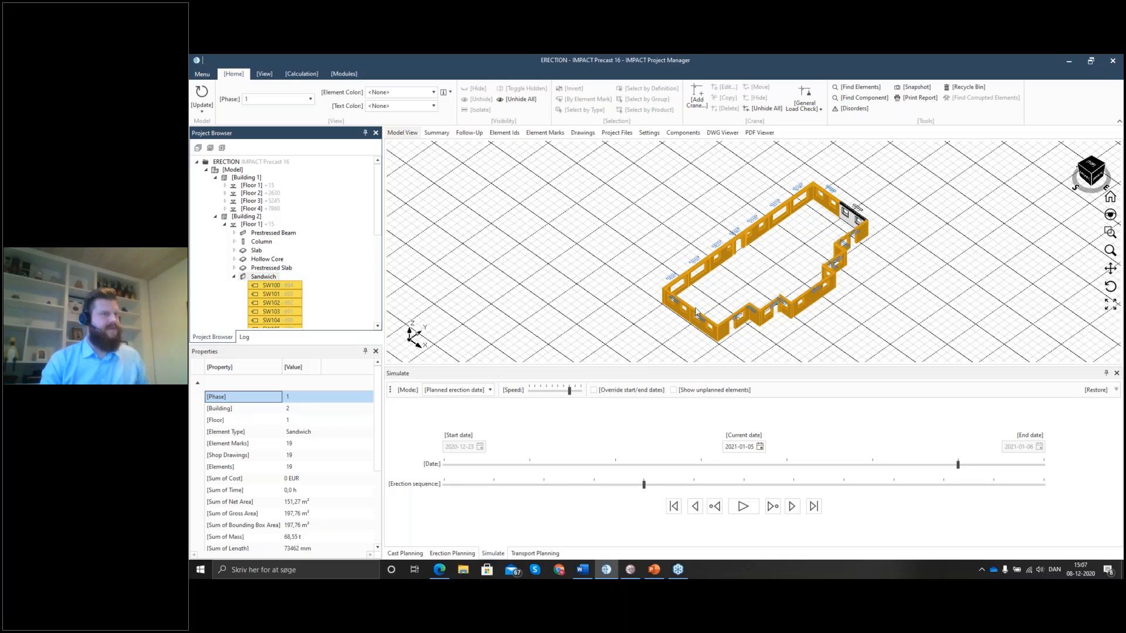
pyautogui.click(459, 554)
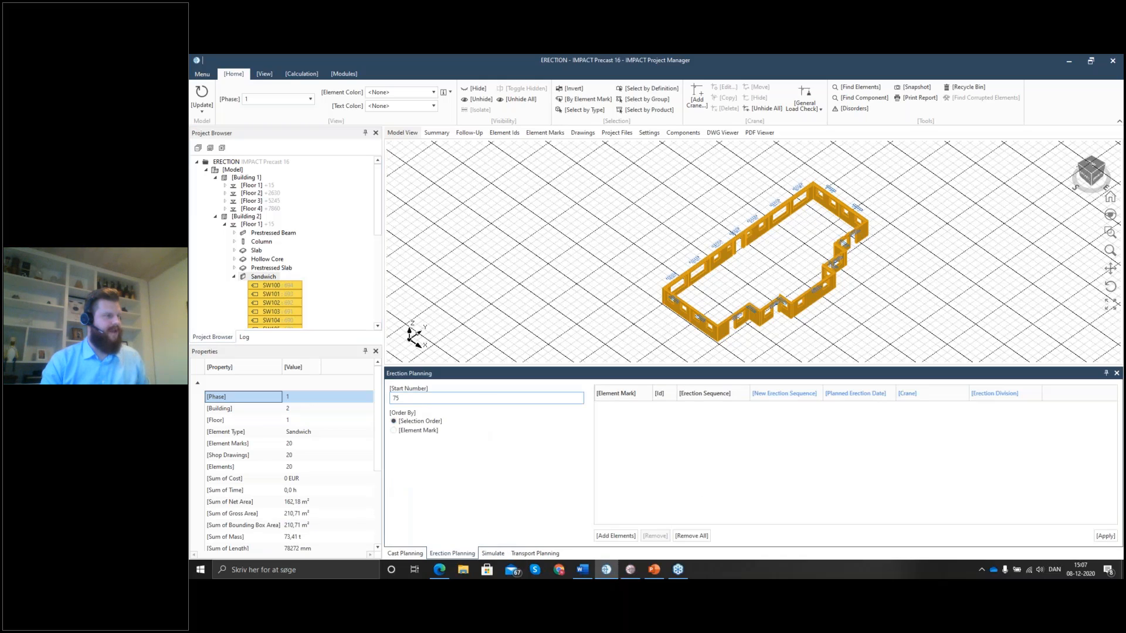
pyautogui.doubleClick(467, 398)
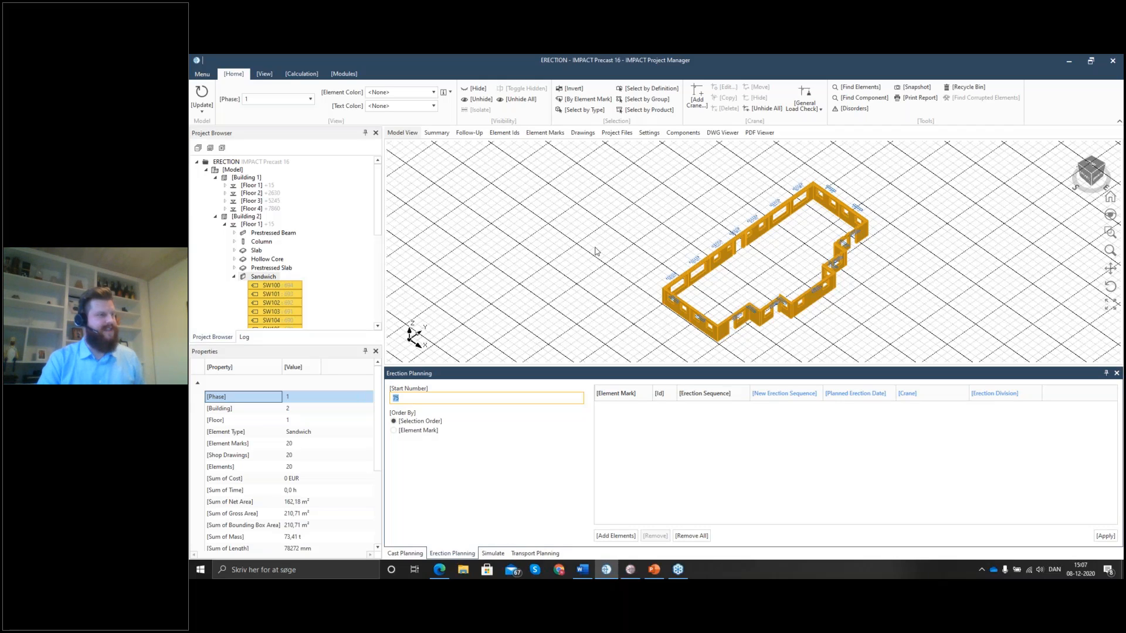
pyautogui.write('1')
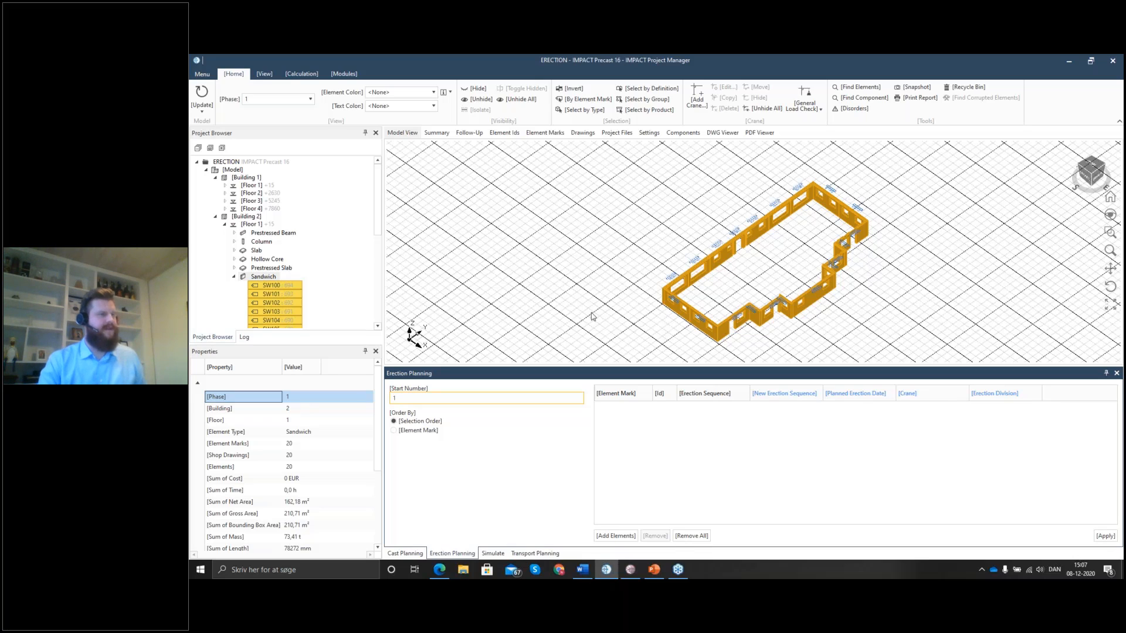
pyautogui.click(615, 535)
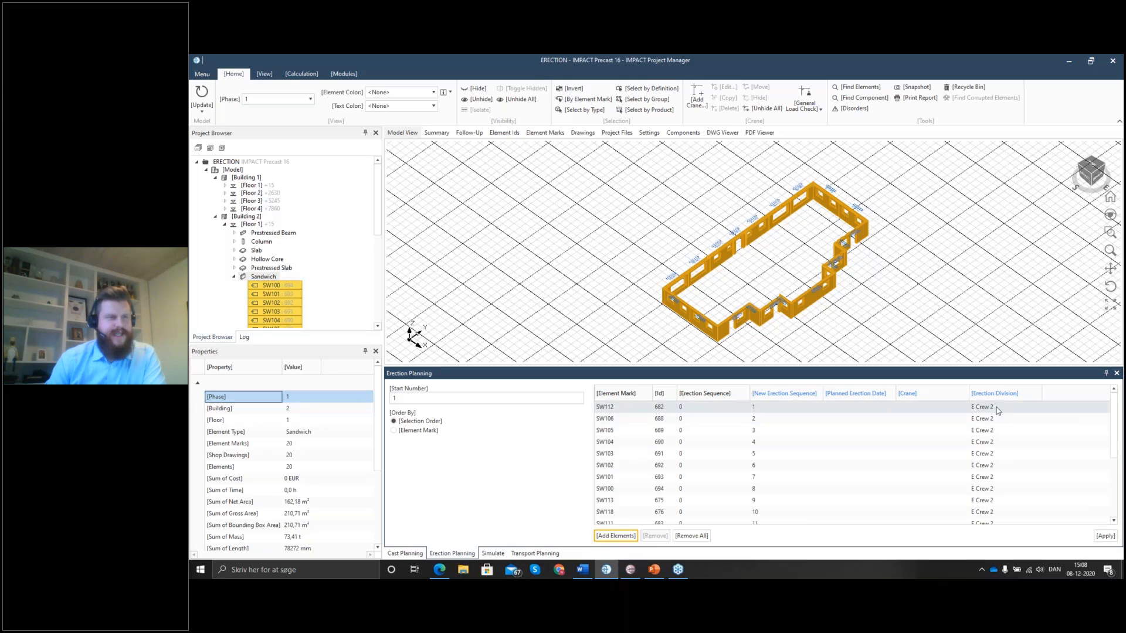
# Set the erection division to E Crew 2 for all listed sandwich elements, SW112 through SW119.
pyautogui.click(1016, 410)
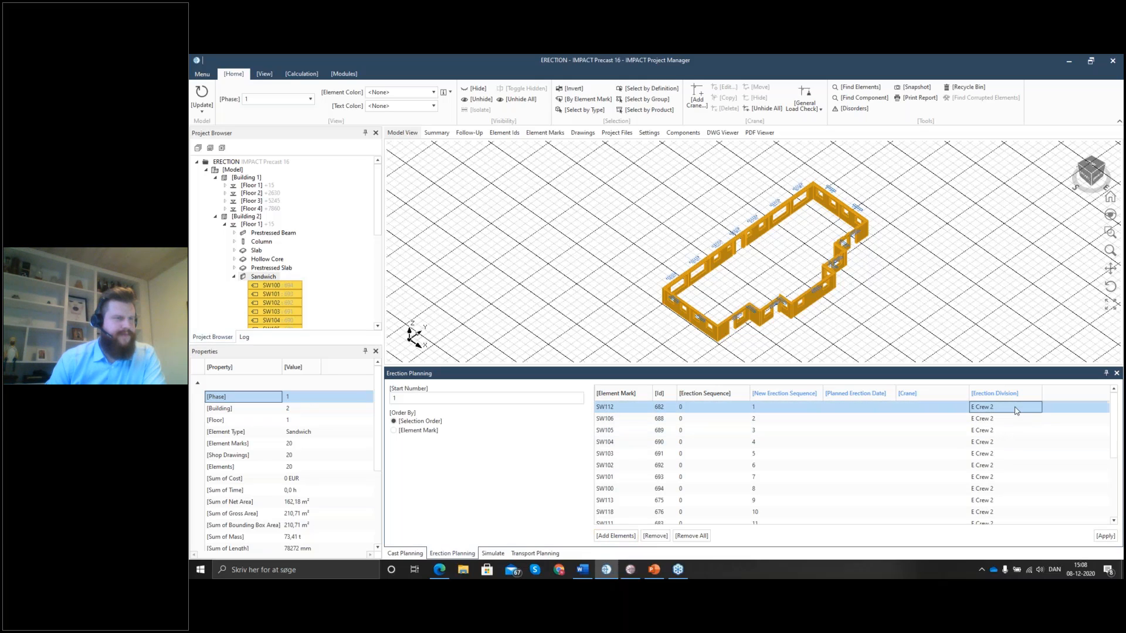
pyautogui.scroll(-3, 1071, 434)
pyautogui.keyDown('shift'); pyautogui.click(1000, 518); pyautogui.keyUp('shift')
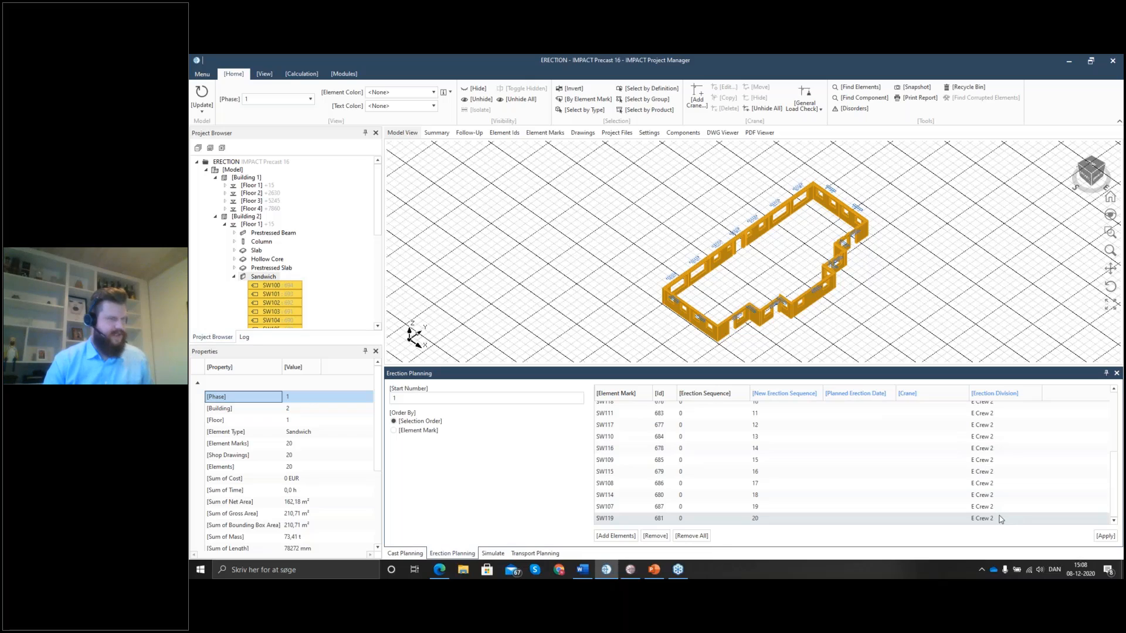
pyautogui.rightClick(1016, 447)
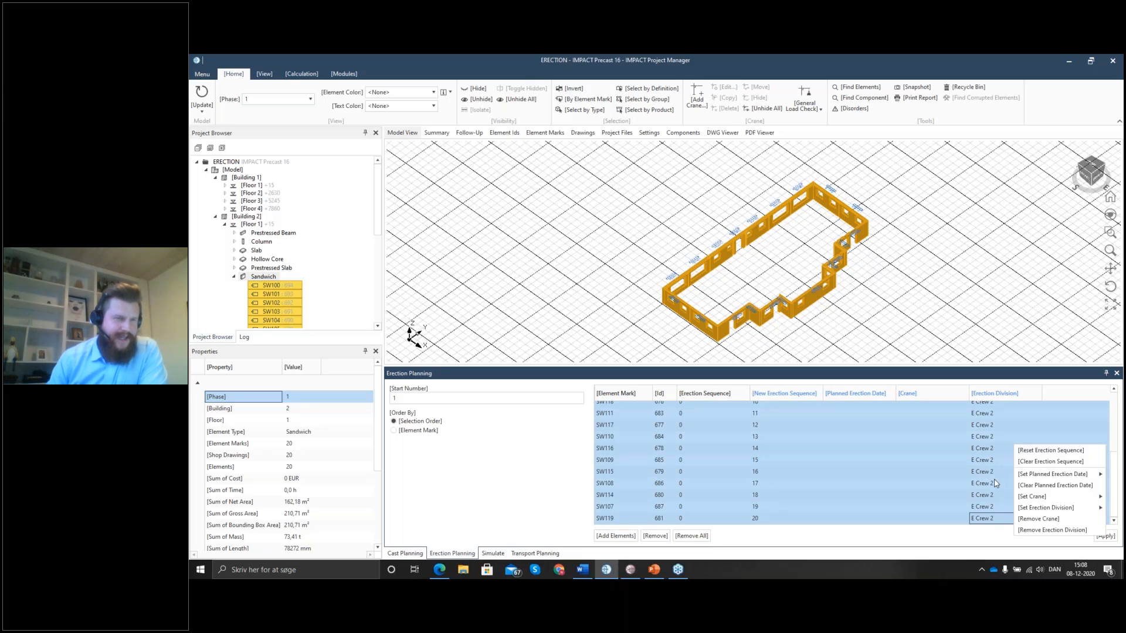
pyautogui.moveTo(1032, 508)
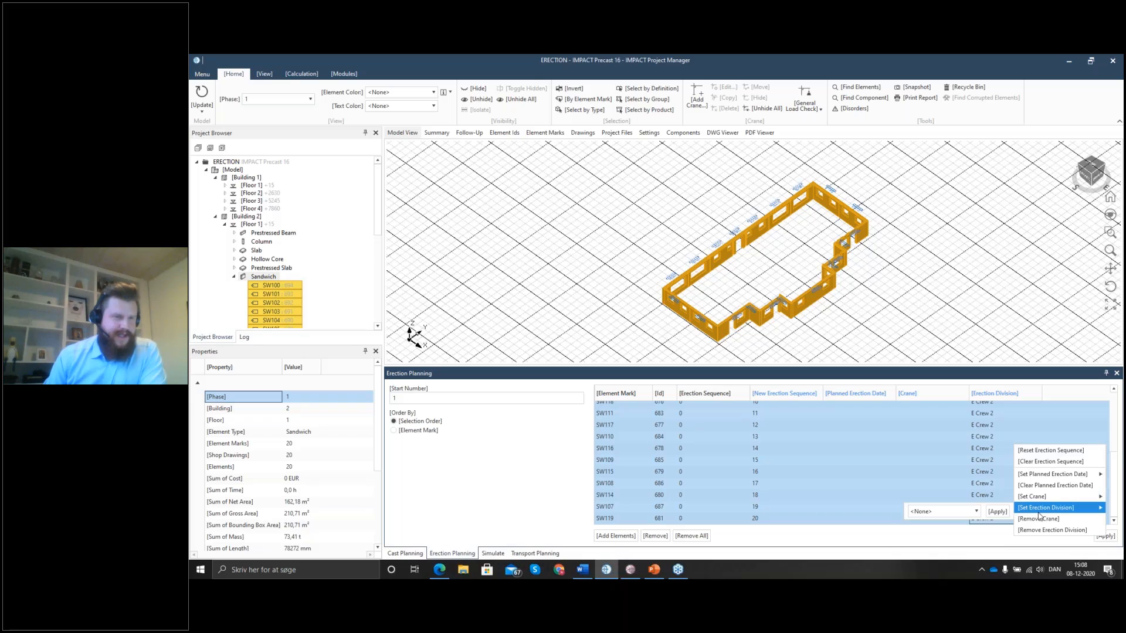
pyautogui.click(975, 512)
pyautogui.click(925, 548)
pyautogui.click(996, 512)
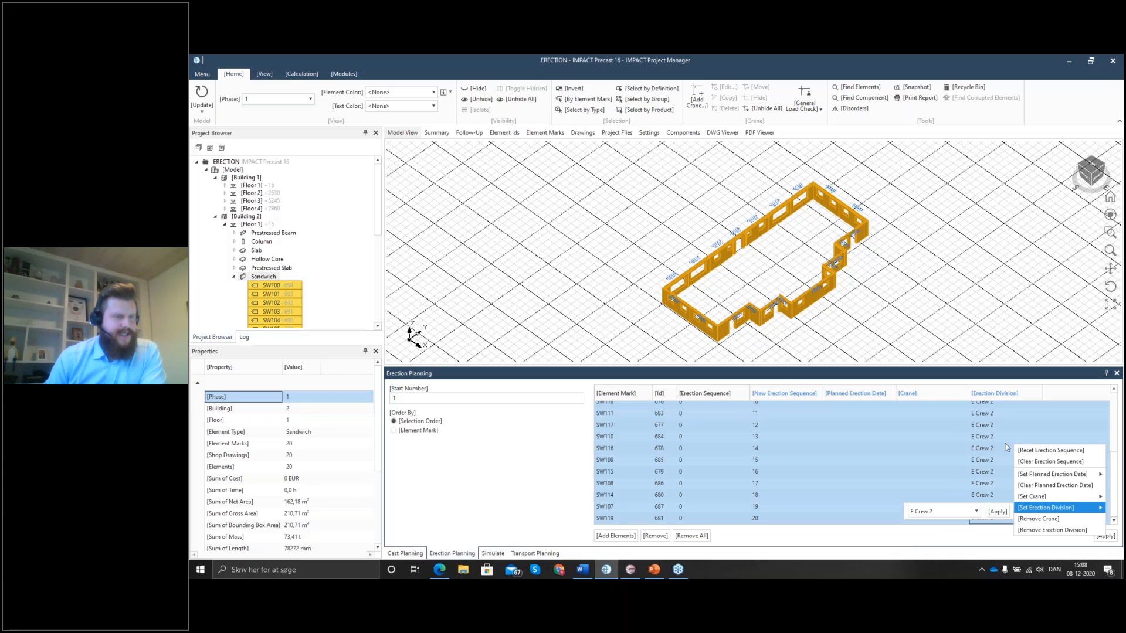
pyautogui.click(1053, 428)
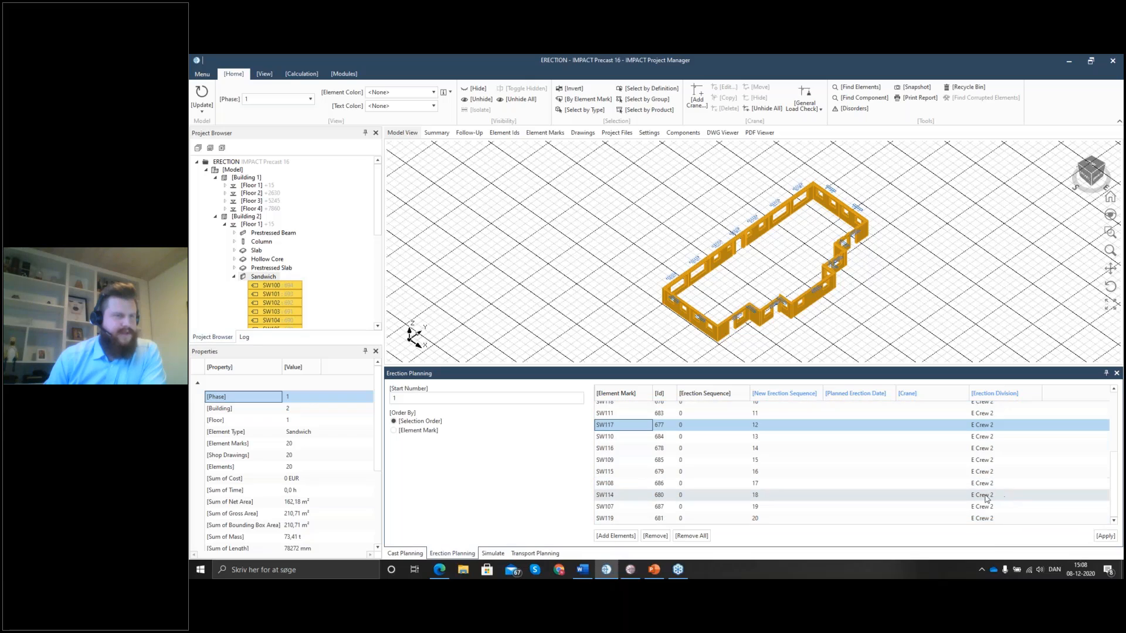
# Apply the new erection sequence to the sandwich elements, accepting sequence numbers that are already in use.
pyautogui.scroll(4, 978, 493)
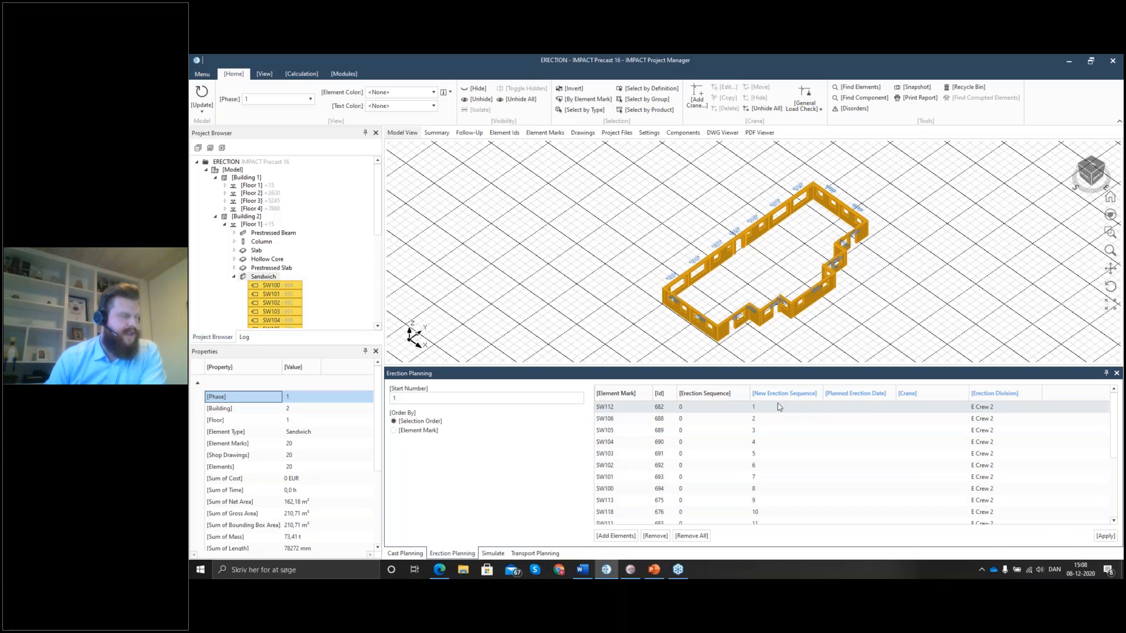
pyautogui.click(1104, 536)
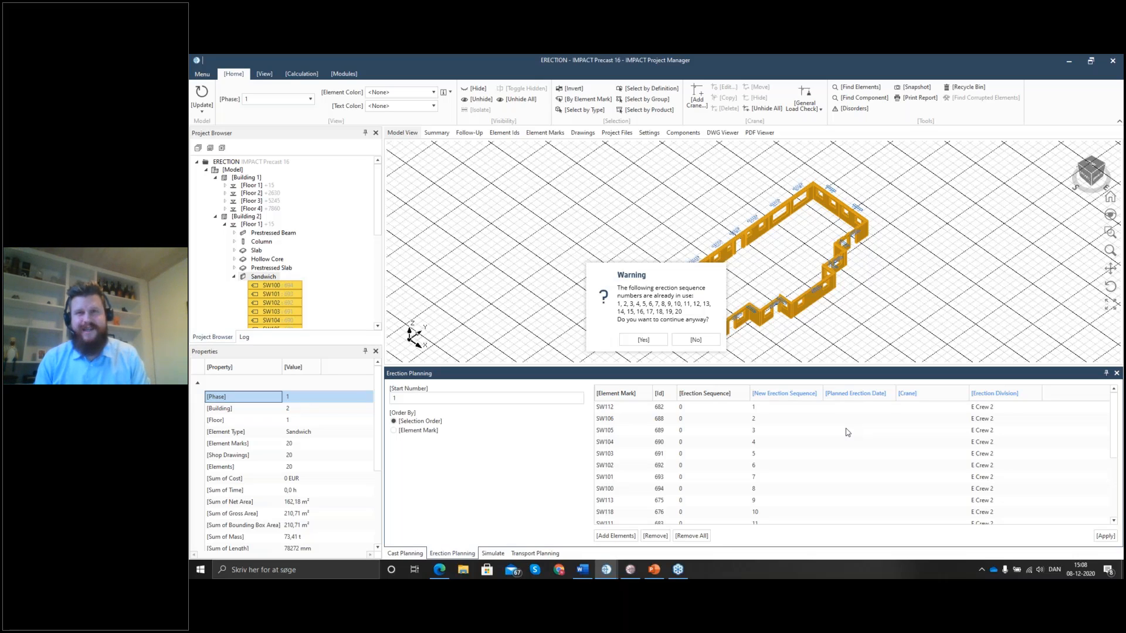
pyautogui.click(640, 340)
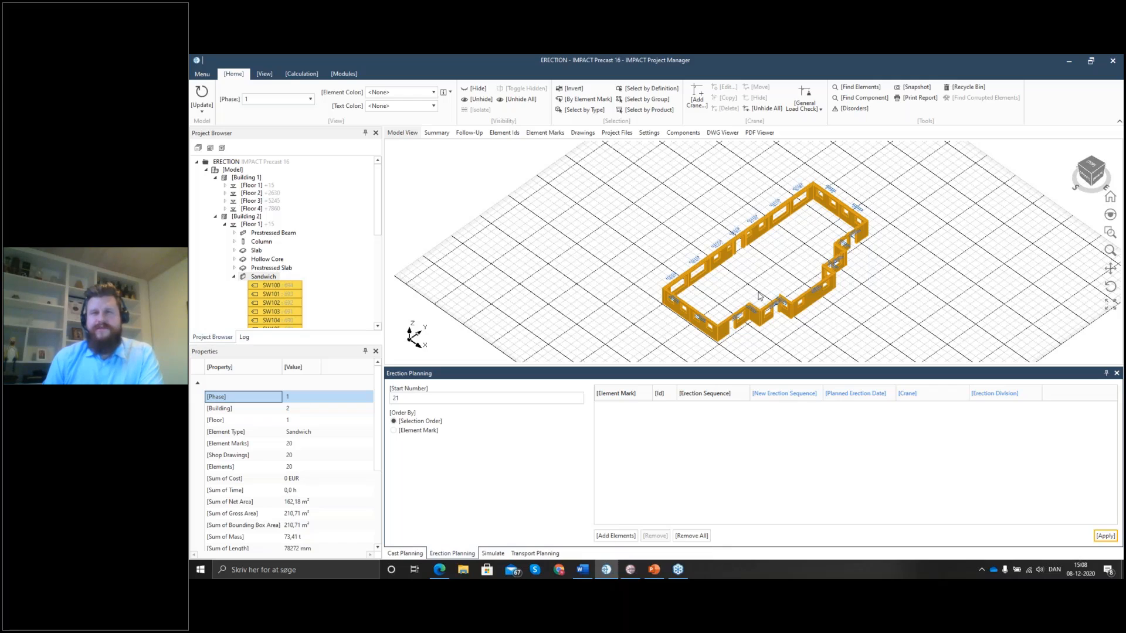
# Show the element ID list and sort it by erection sequence number in ascending order.
pyautogui.click(492, 133)
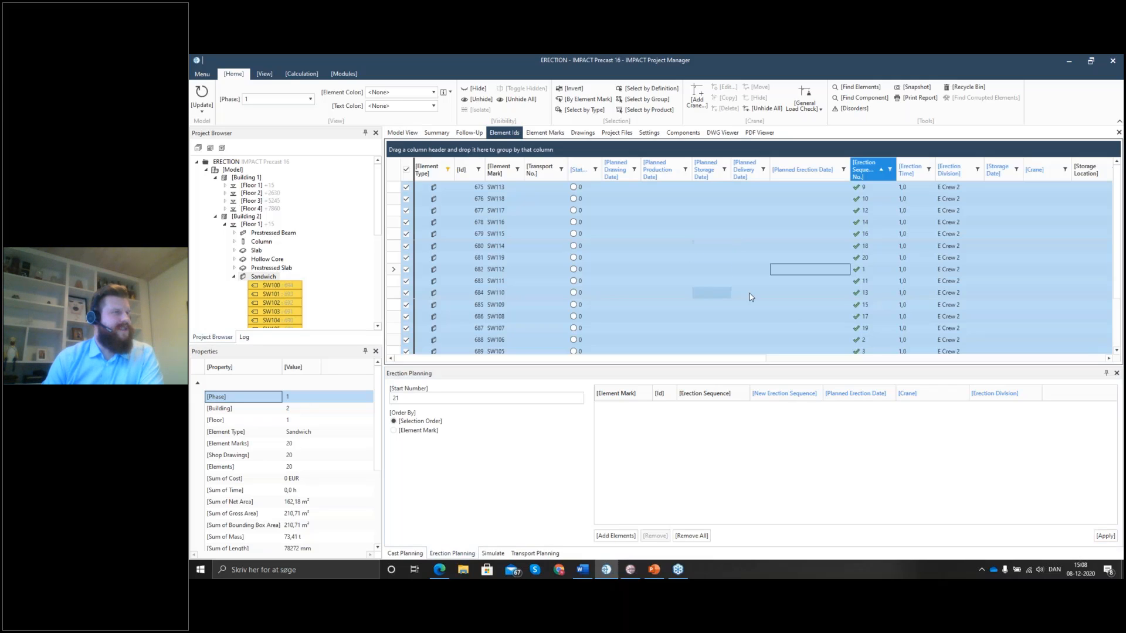
pyautogui.click(879, 171)
pyautogui.click(865, 170)
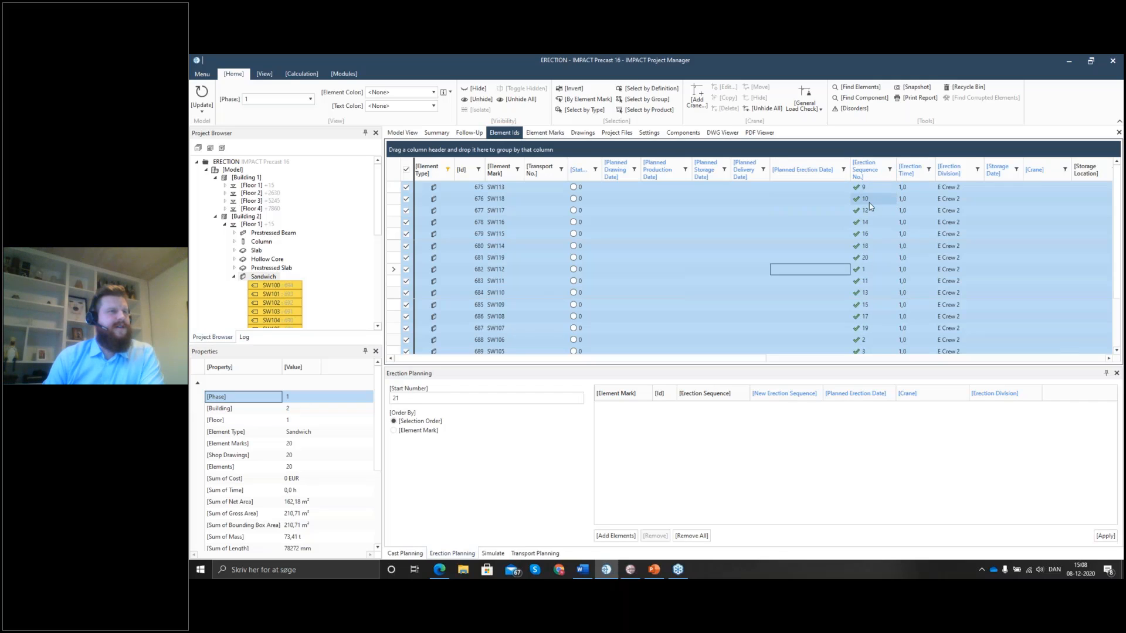
pyautogui.click(868, 169)
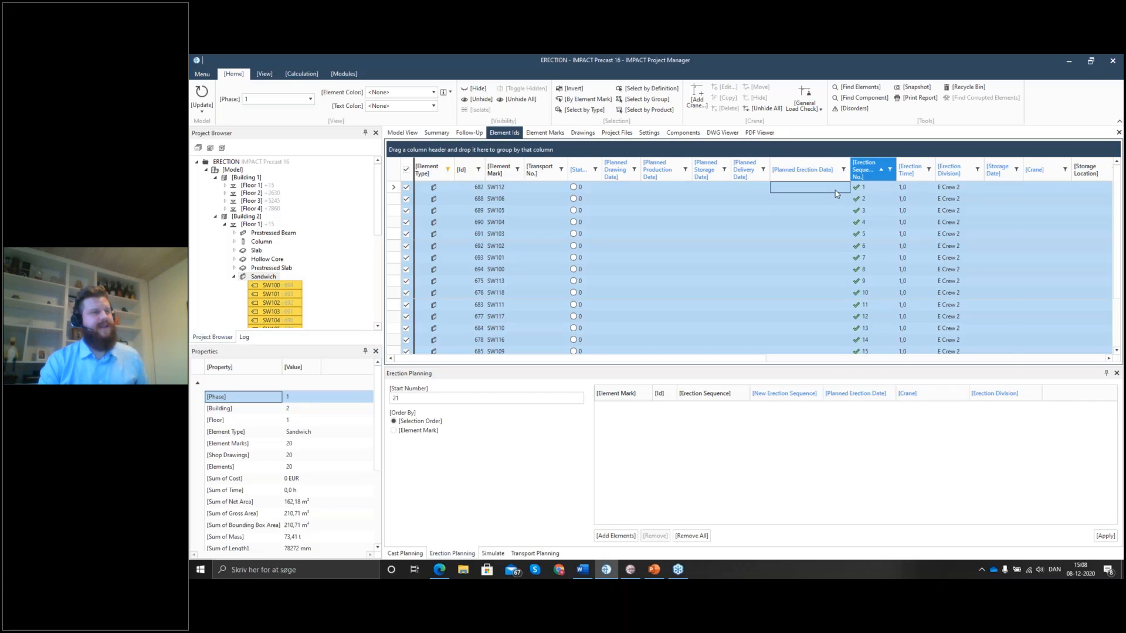
# Try to calculate erection dates for all selected sandwich elements with initial date 2020-12-23 and increasing sequence.
pyautogui.rightClick(836, 194)
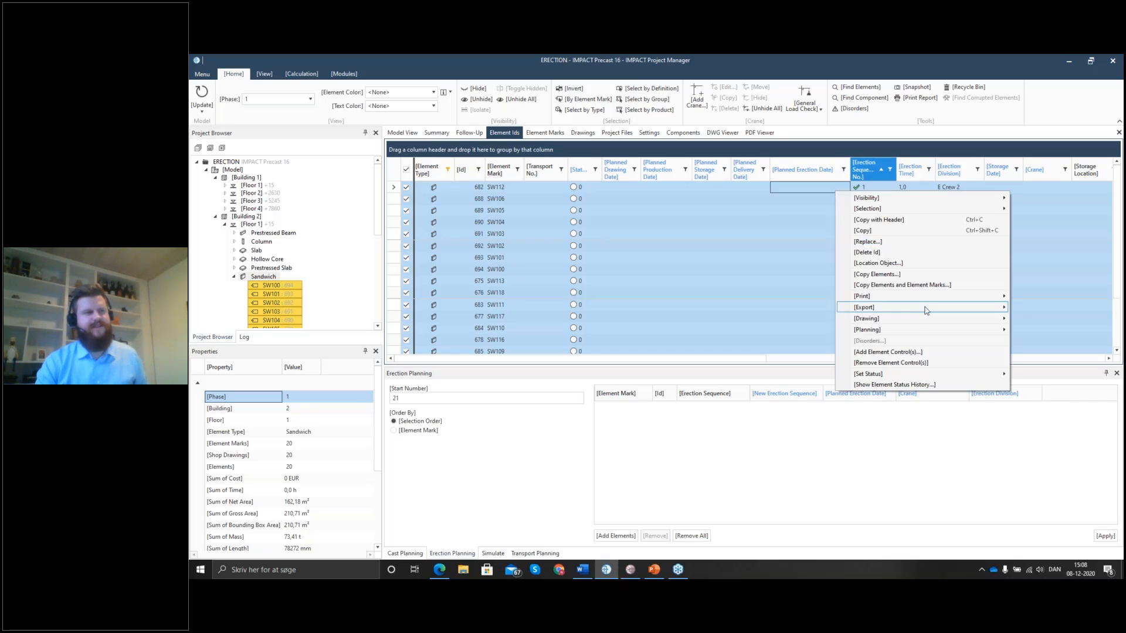
pyautogui.moveTo(903, 330)
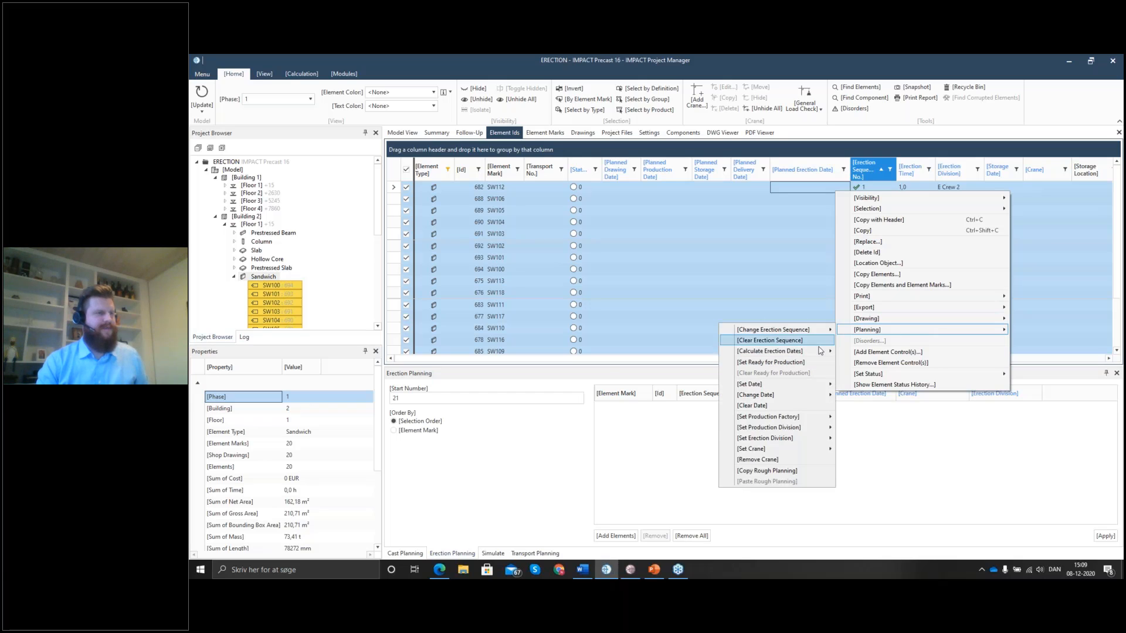
pyautogui.moveTo(780, 351)
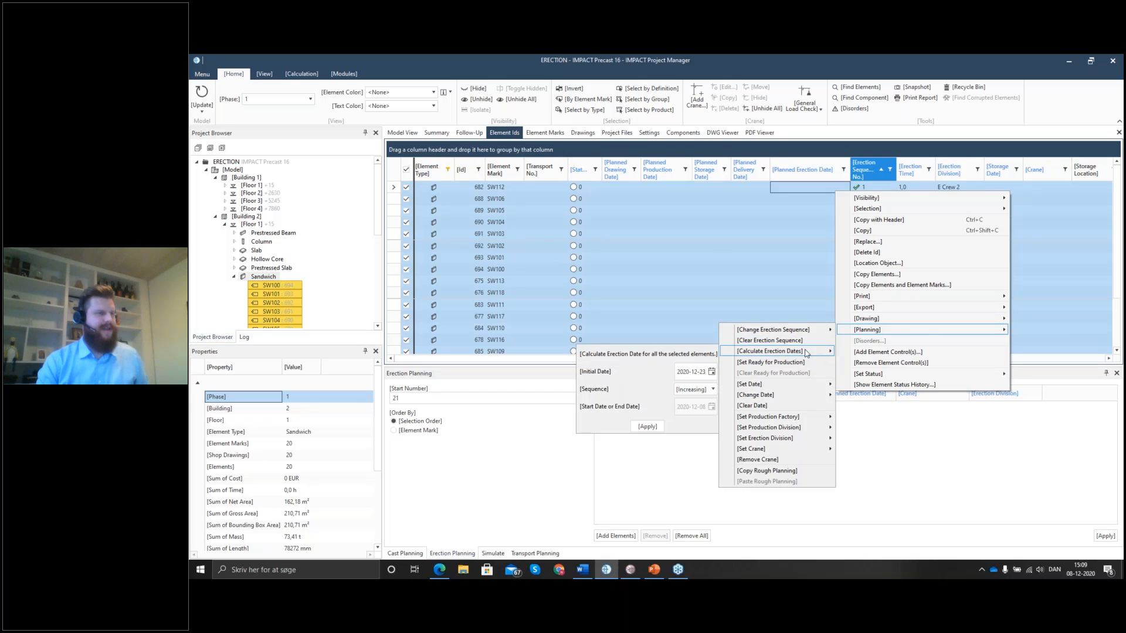
pyautogui.click(710, 390)
pyautogui.click(709, 393)
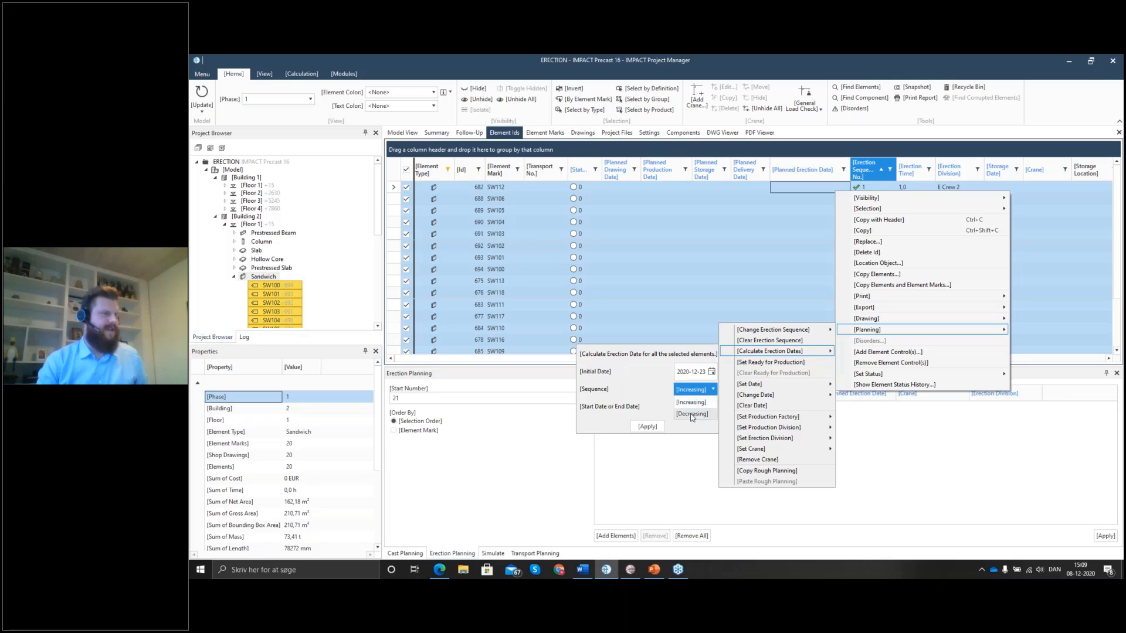
pyautogui.click(692, 417)
pyautogui.click(691, 393)
pyautogui.click(695, 402)
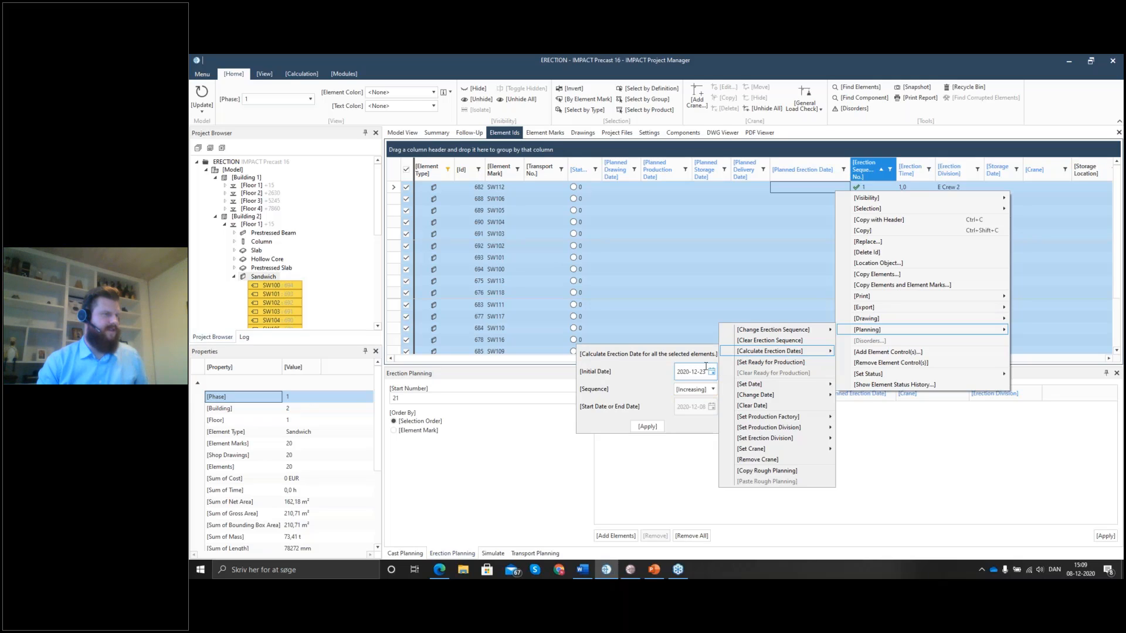
pyautogui.click(711, 371)
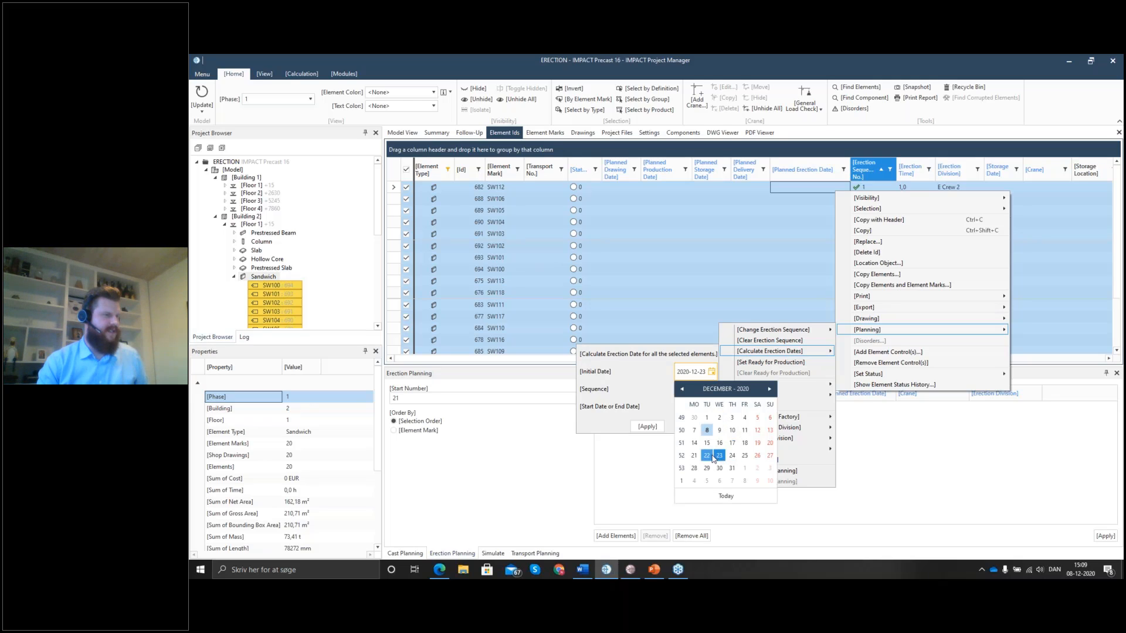
pyautogui.click(707, 456)
pyautogui.click(711, 371)
pyautogui.click(719, 456)
pyautogui.click(712, 390)
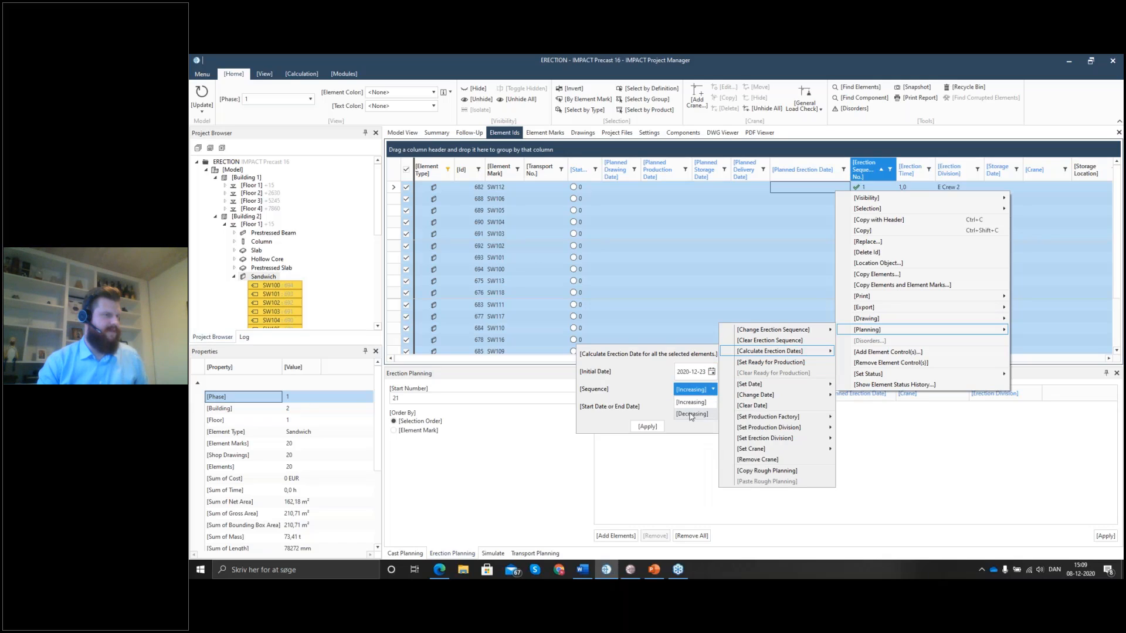
pyautogui.click(690, 414)
pyautogui.click(698, 392)
pyautogui.click(699, 403)
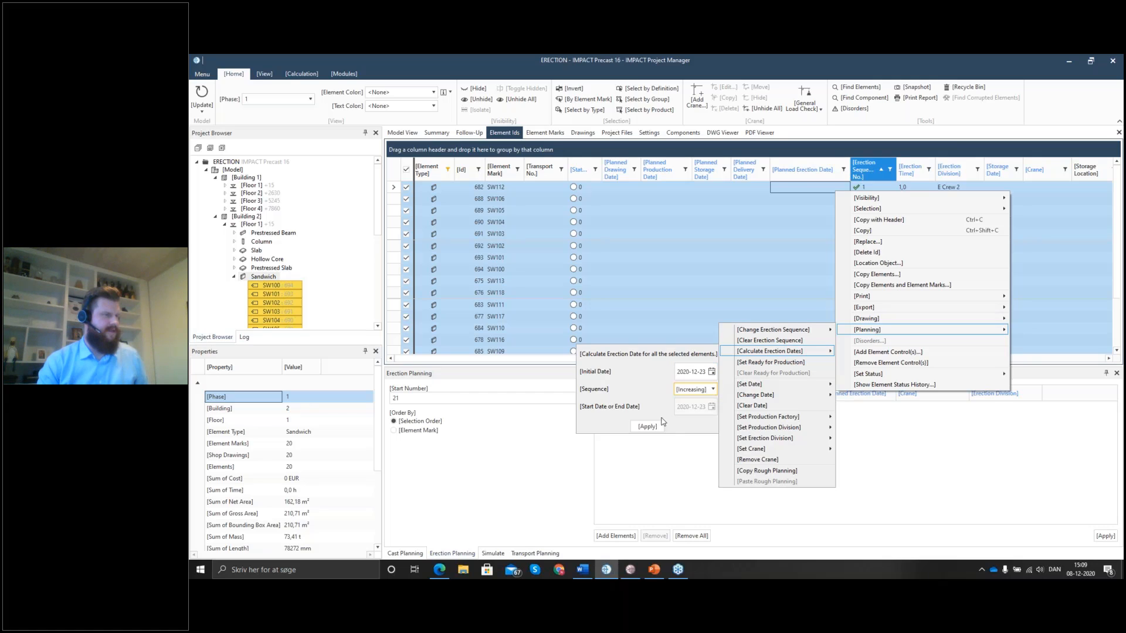
pyautogui.click(651, 426)
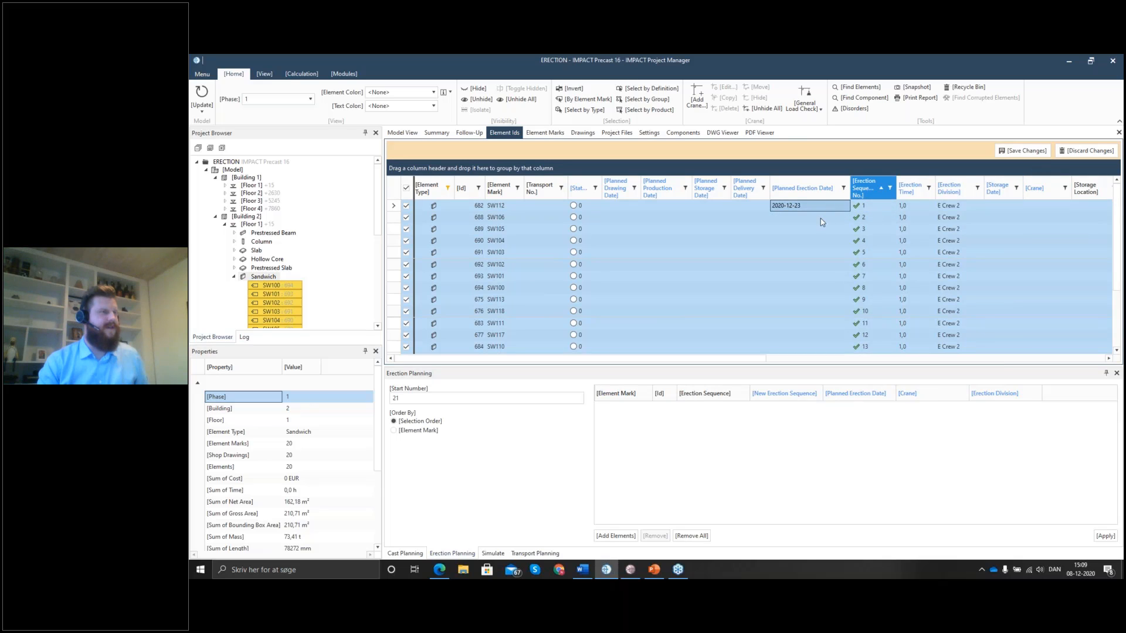
pyautogui.click(406, 188)
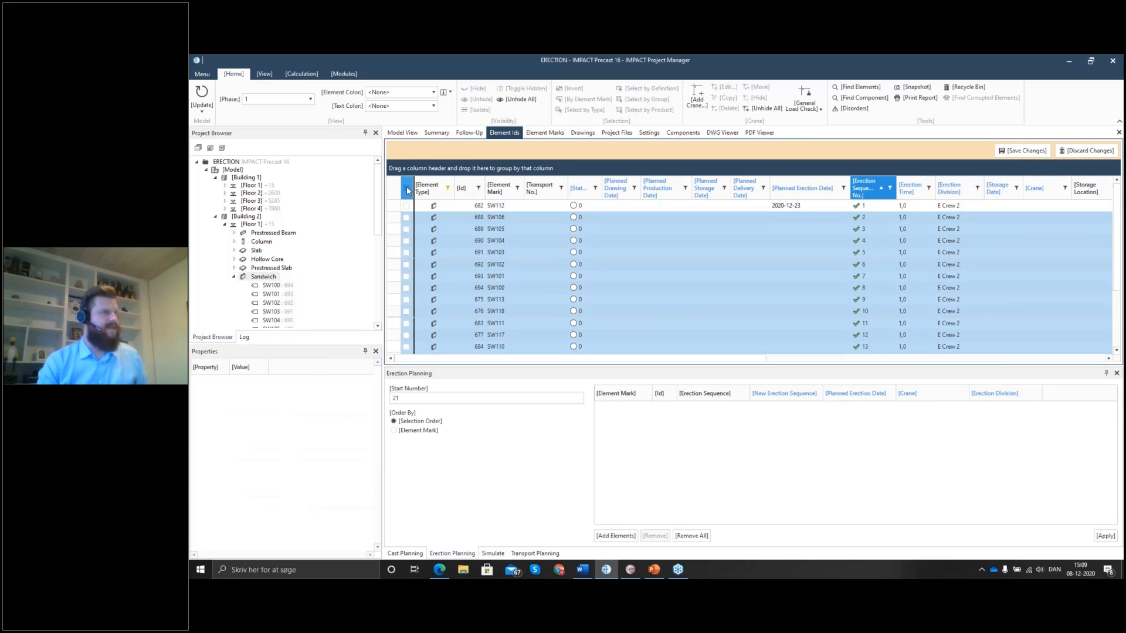
pyautogui.click(406, 188)
pyautogui.rightClick(818, 228)
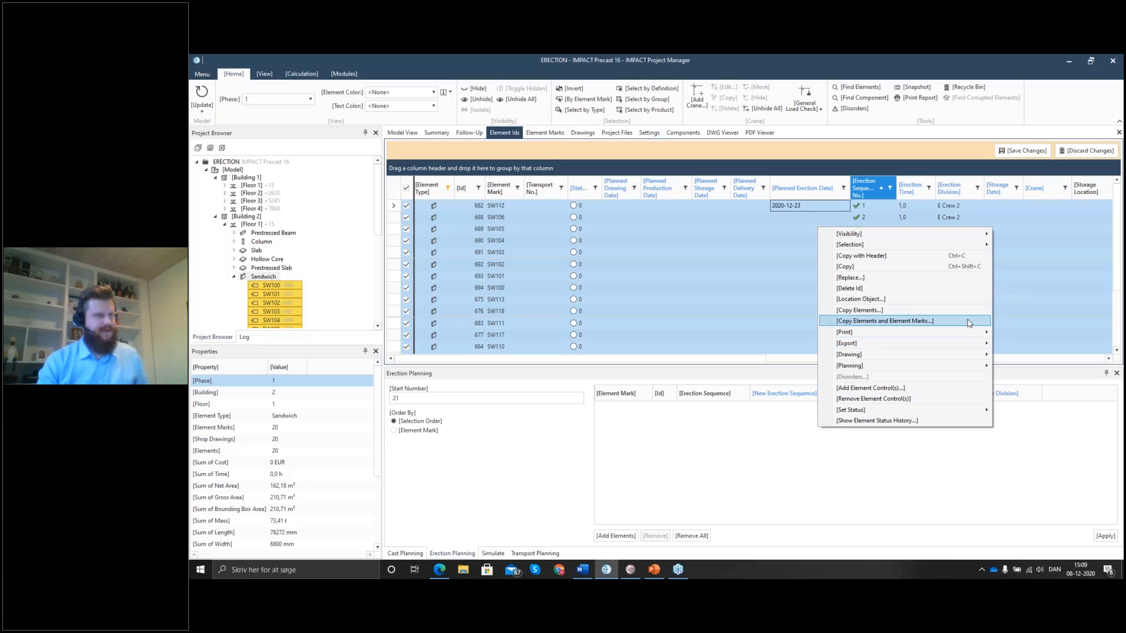
pyautogui.moveTo(968, 365)
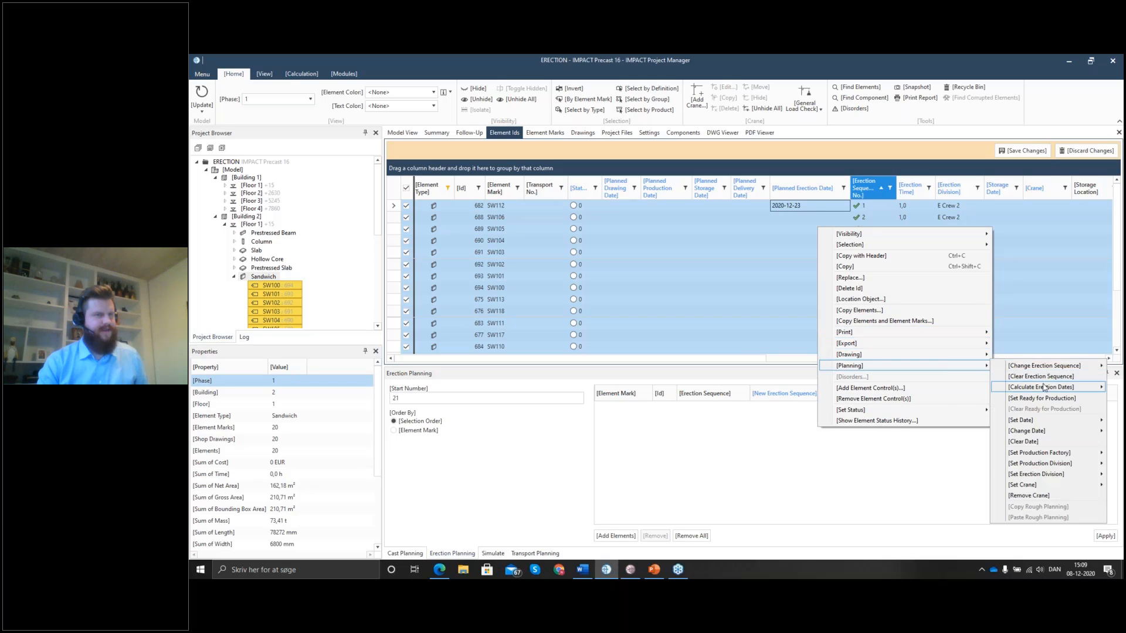
pyautogui.moveTo(1044, 388)
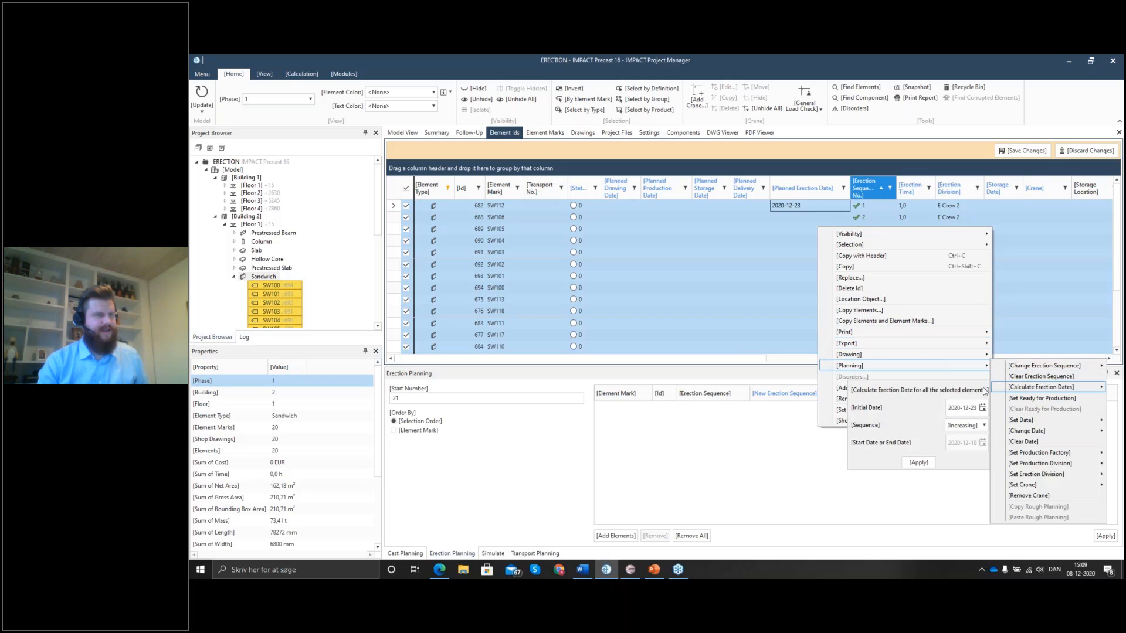
pyautogui.click(978, 425)
pyautogui.click(963, 447)
pyautogui.click(963, 428)
pyautogui.click(962, 437)
pyautogui.click(983, 414)
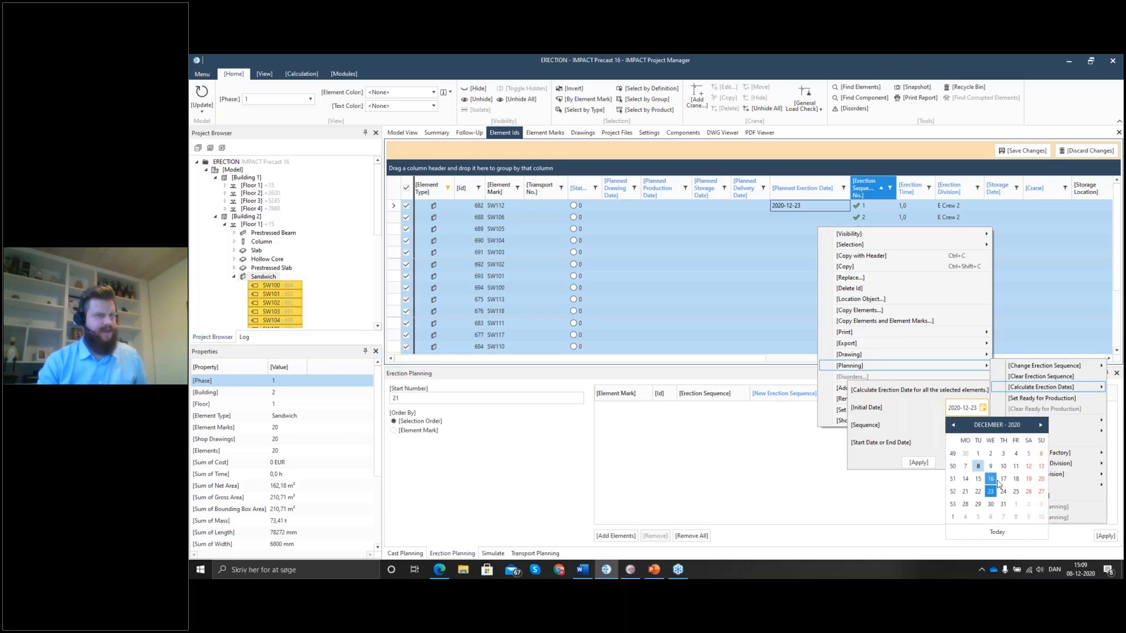
pyautogui.click(992, 491)
pyautogui.click(976, 427)
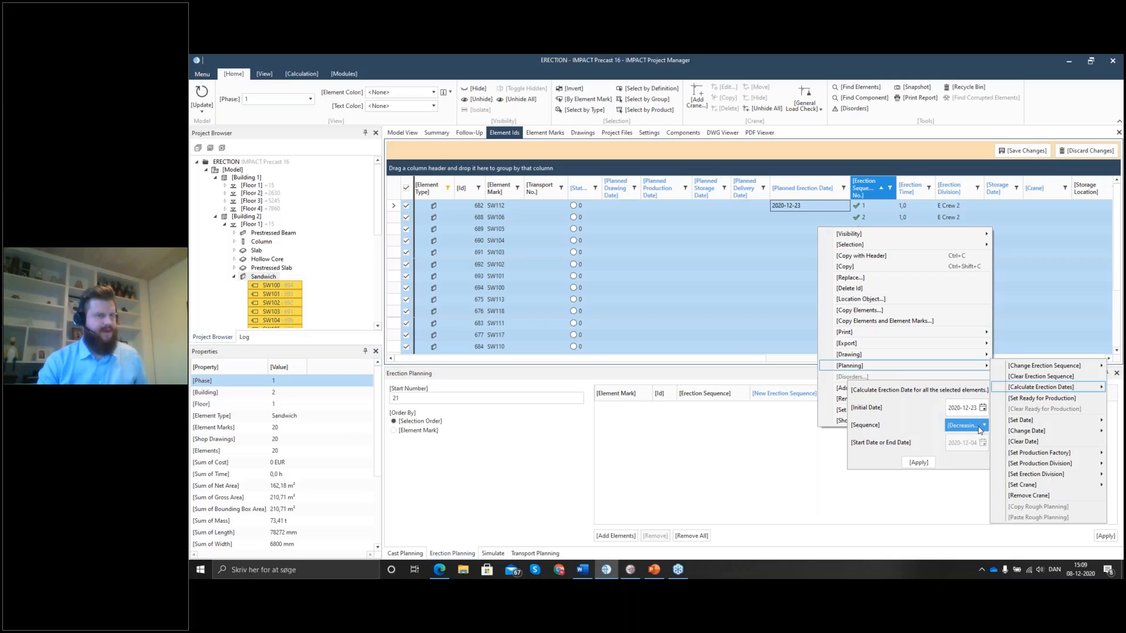
pyautogui.click(962, 438)
pyautogui.click(982, 412)
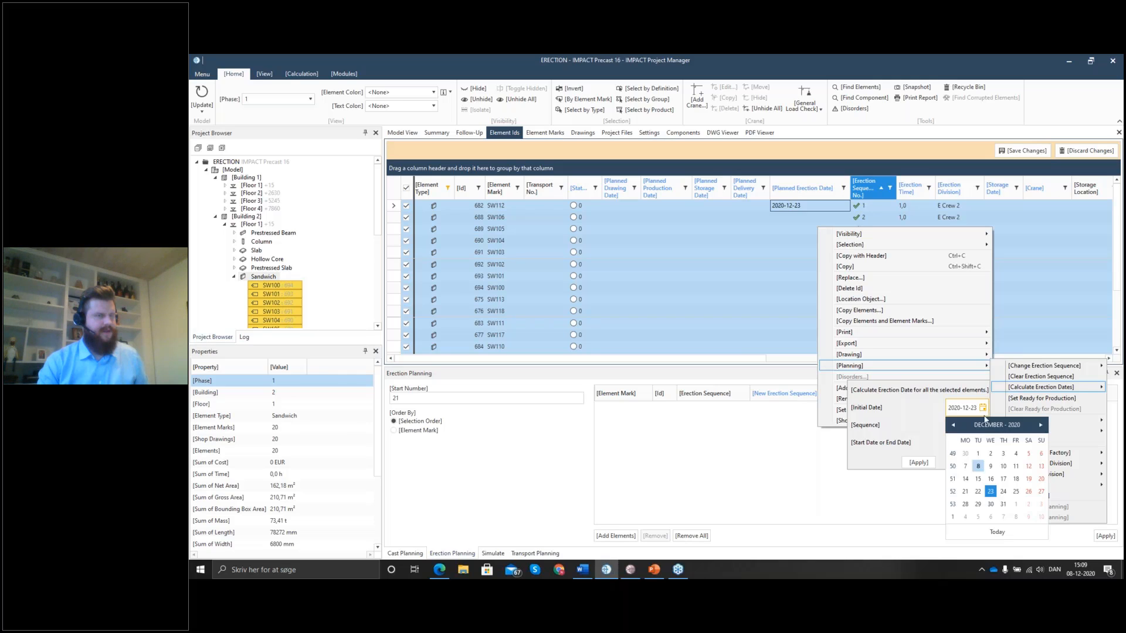
pyautogui.click(1002, 492)
pyautogui.click(978, 428)
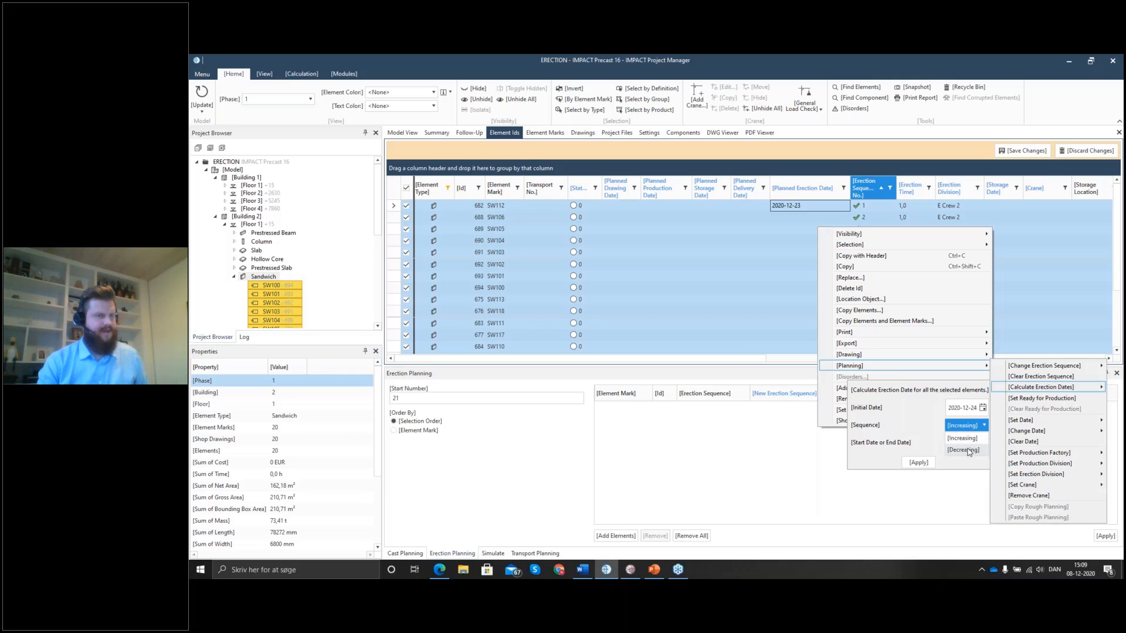
pyautogui.click(971, 450)
pyautogui.click(973, 427)
pyautogui.click(964, 438)
pyautogui.click(1029, 301)
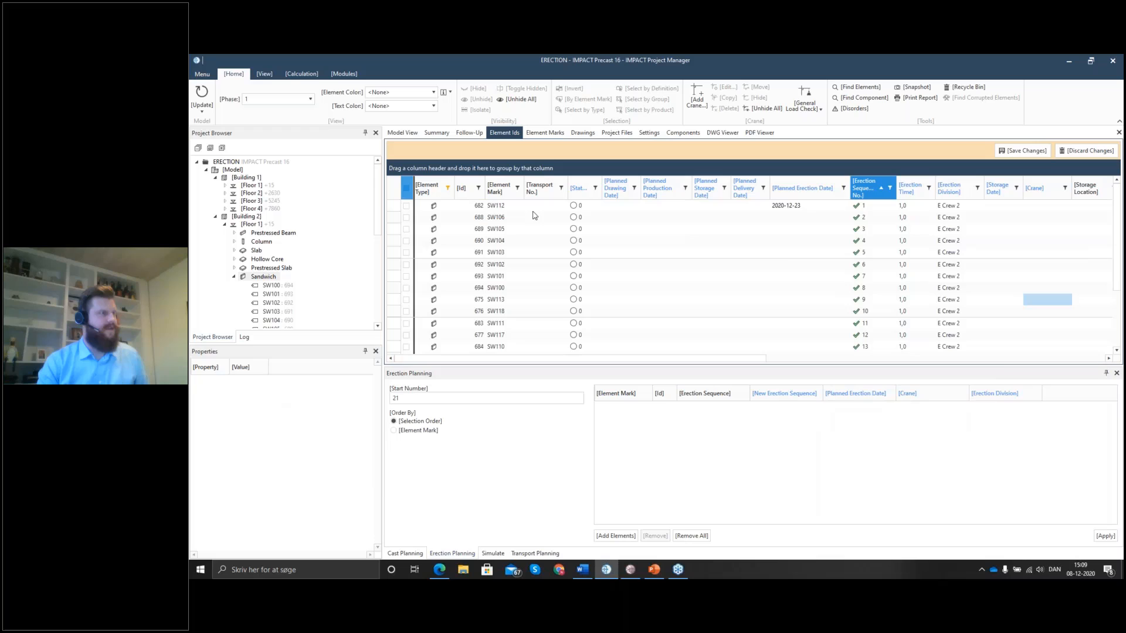
# Reselect every listed sandwich element and calculate the planned erection dates from 2020-12-23 in increasing sequence.
pyautogui.hotkey('ctrl', 'a')
pyautogui.rightClick(818, 218)
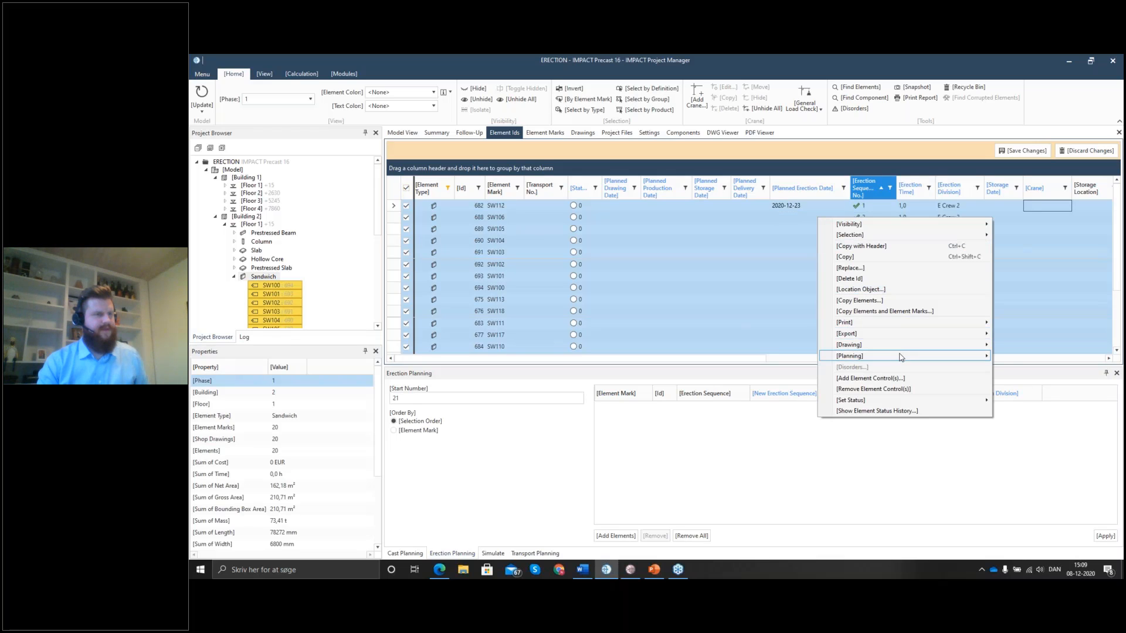
pyautogui.moveTo(906, 356)
pyautogui.moveTo(1053, 380)
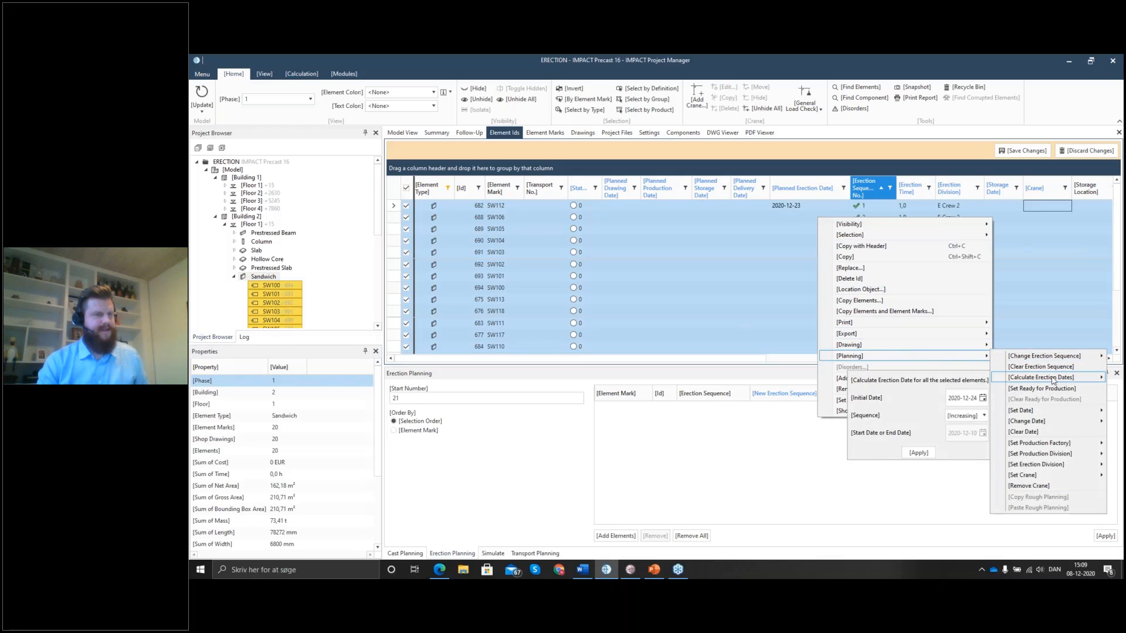
pyautogui.click(984, 398)
pyautogui.click(990, 482)
pyautogui.click(974, 415)
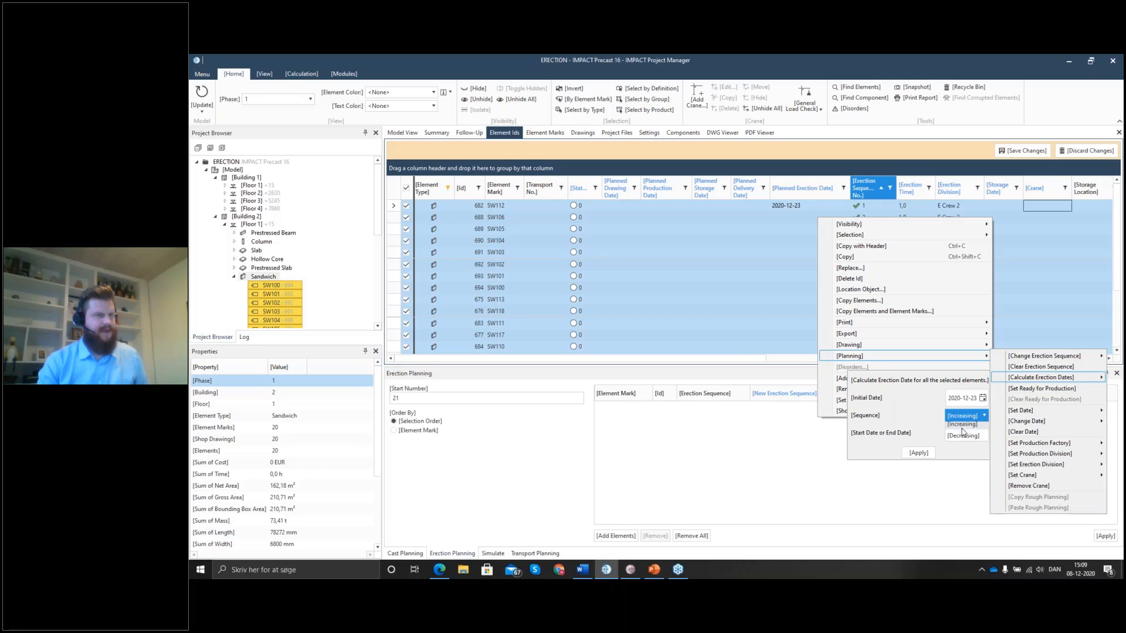
pyautogui.click(962, 424)
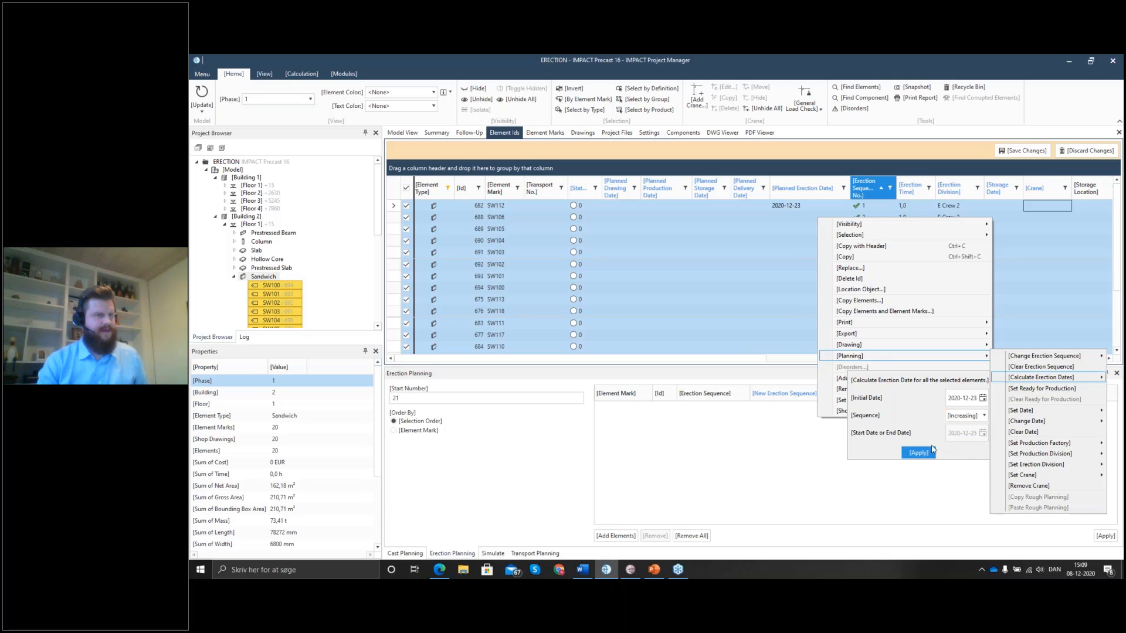
pyautogui.click(932, 451)
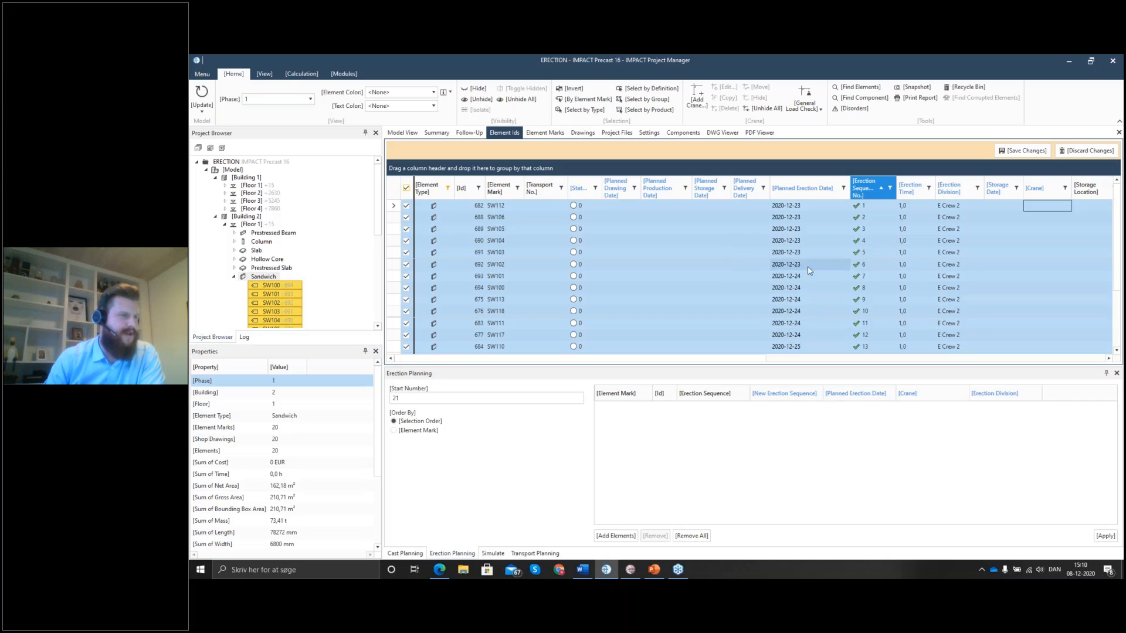
# Review the calculated erection dates through the end of the element list and save the changes.
pyautogui.scroll(-3, 768, 282)
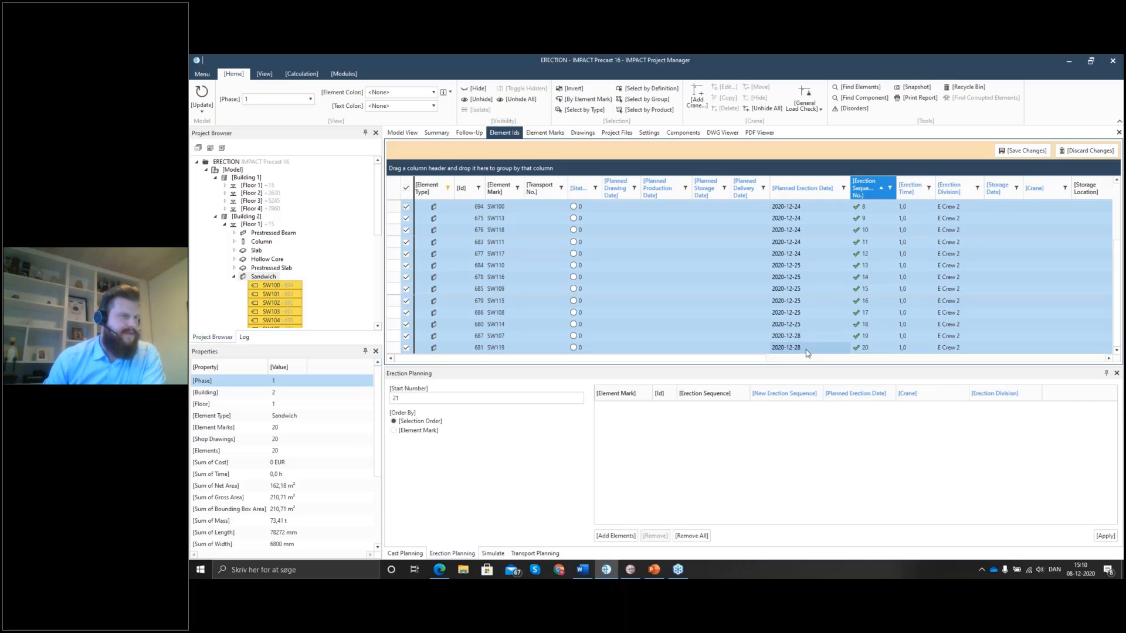
pyautogui.scroll(3, 815, 328)
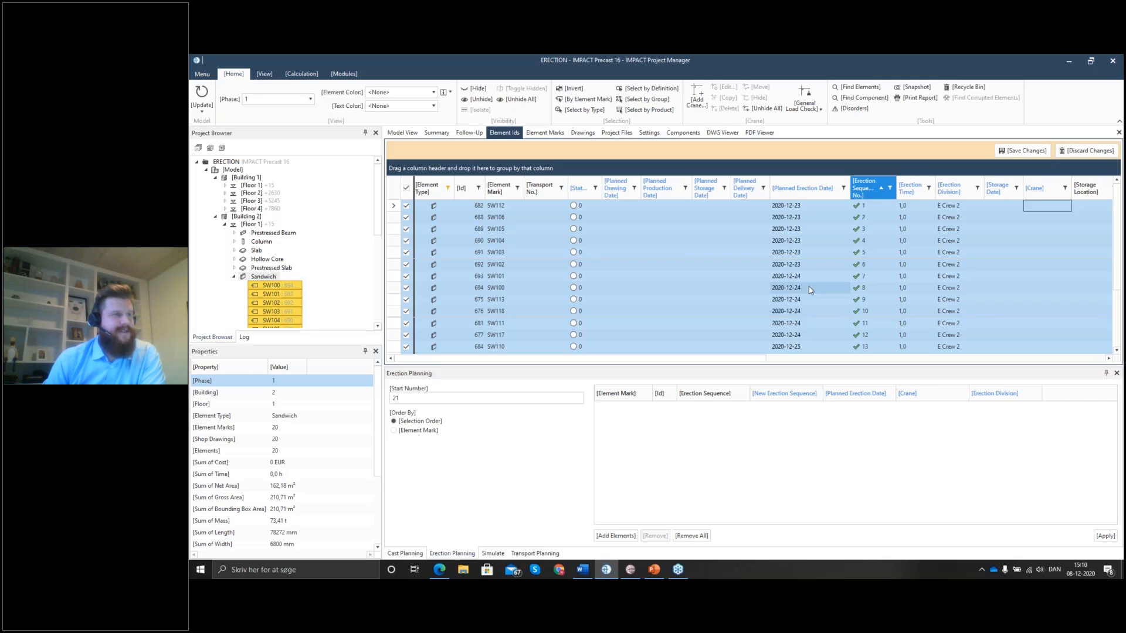
pyautogui.click(1029, 154)
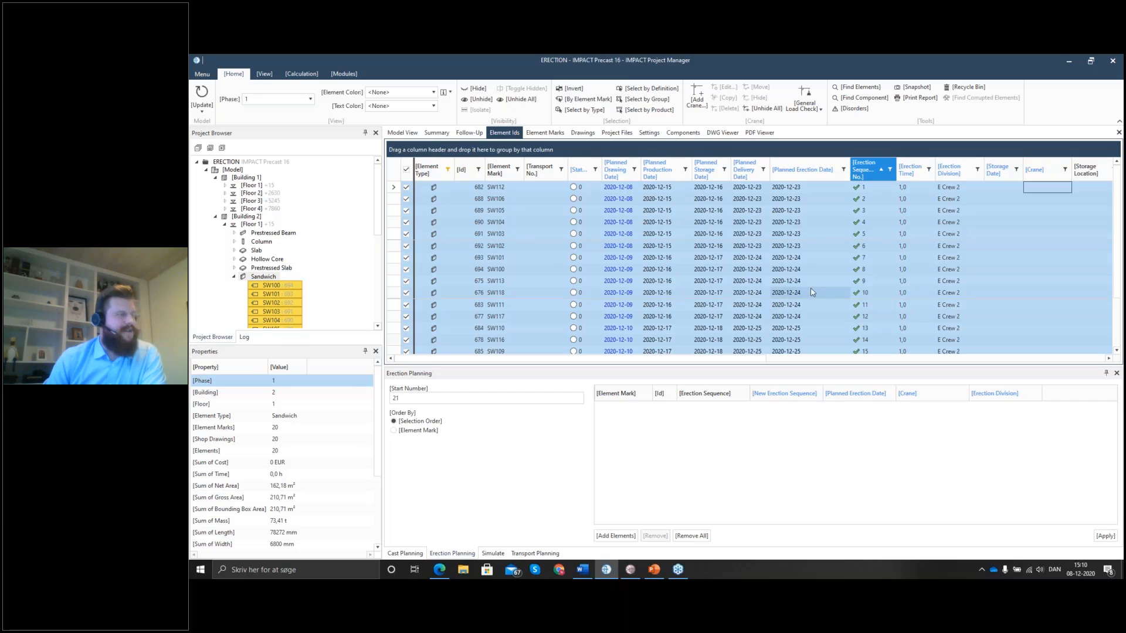
# Return to the 3D model, clear the element selection and display the entire model with both buildings.
pyautogui.click(400, 133)
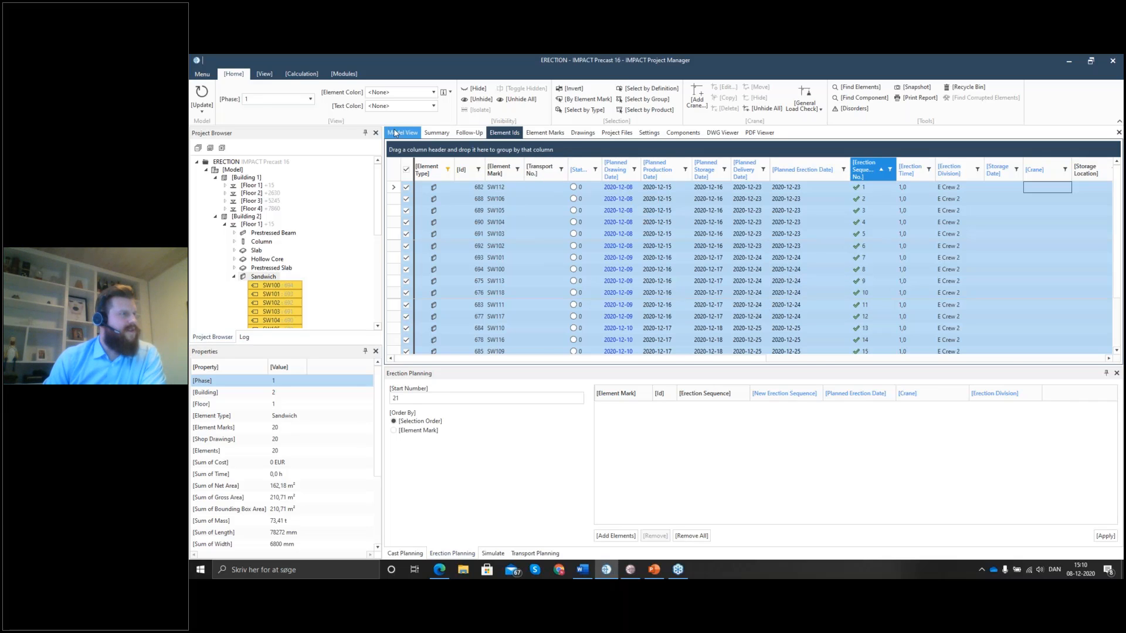
pyautogui.click(596, 197)
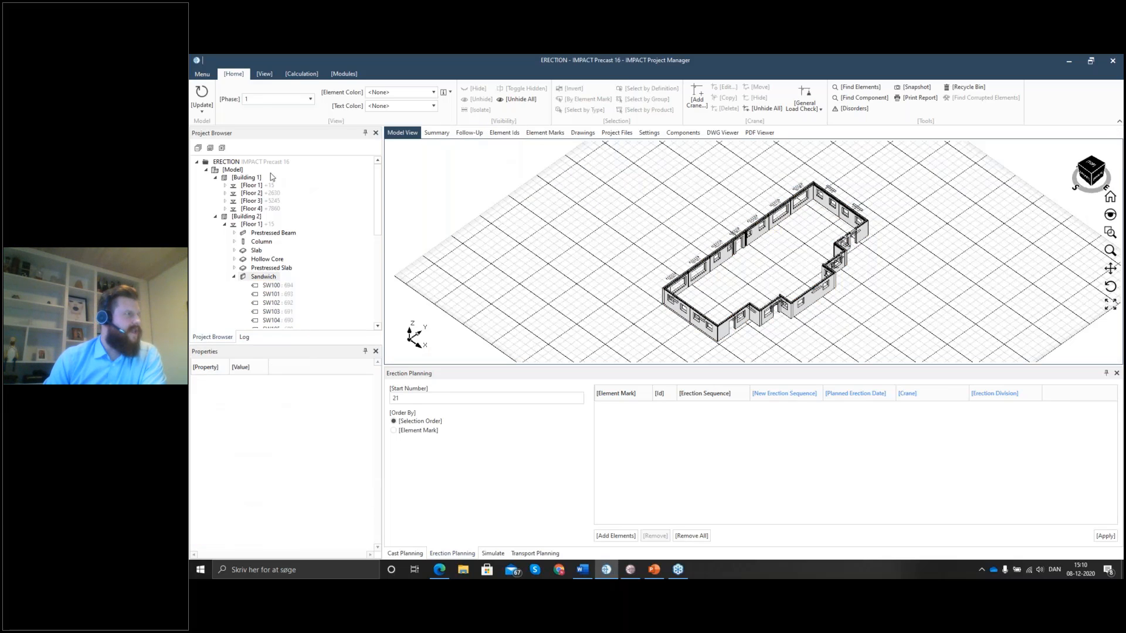
pyautogui.click(233, 171)
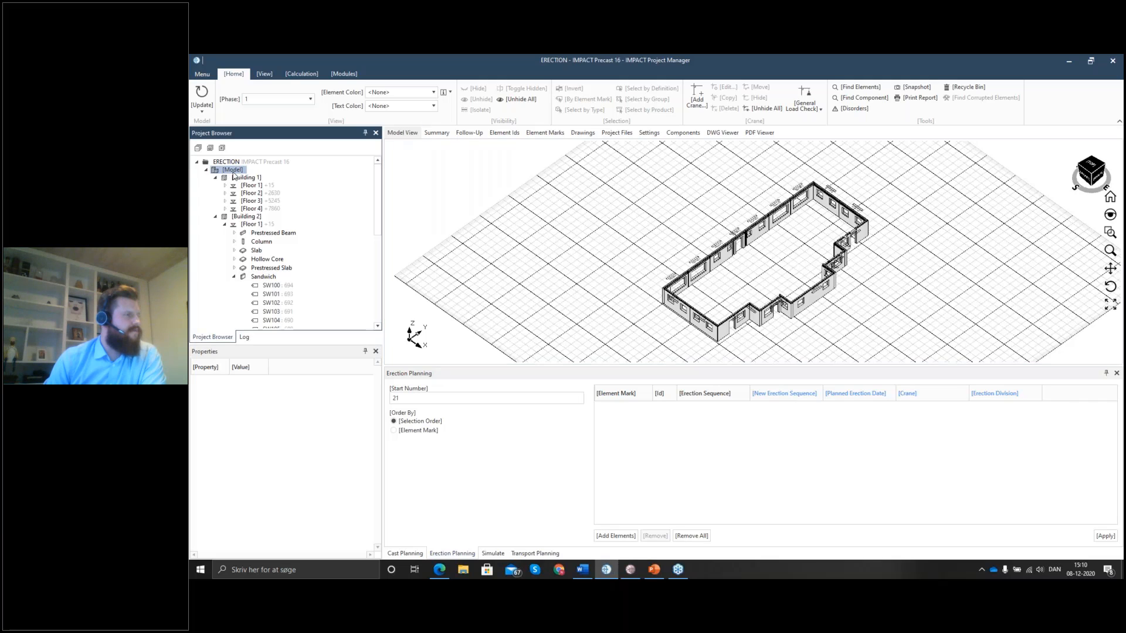
# Set up the erection simulation by planned erection date, with unplanned elements hidden.
pyautogui.click(497, 553)
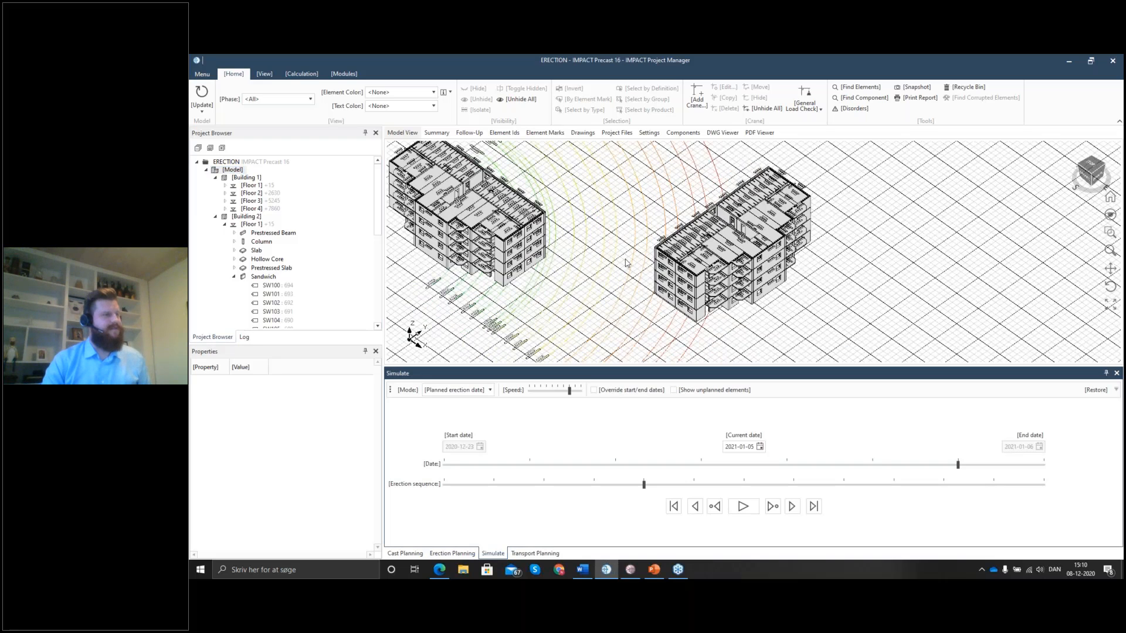
pyautogui.click(456, 390)
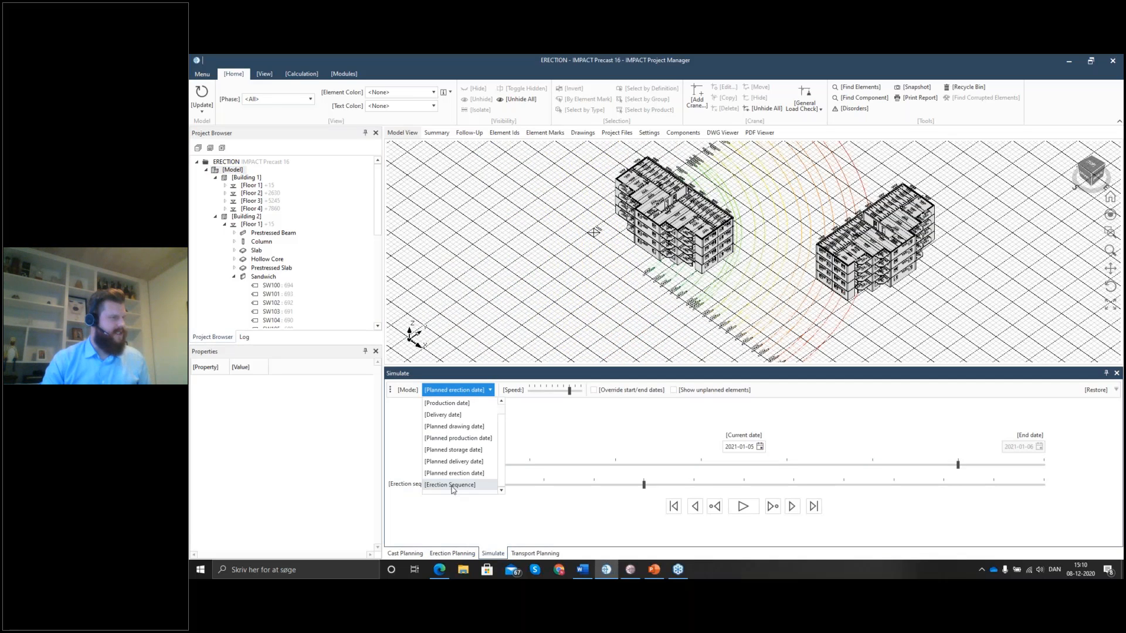
pyautogui.click(452, 485)
pyautogui.click(460, 390)
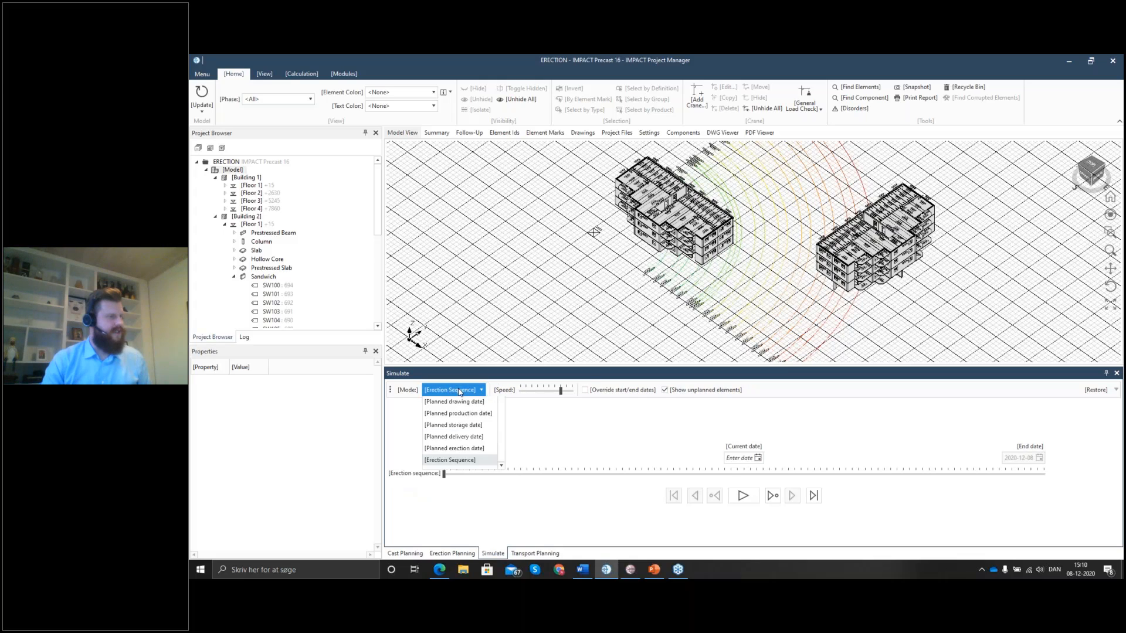
pyautogui.click(466, 473)
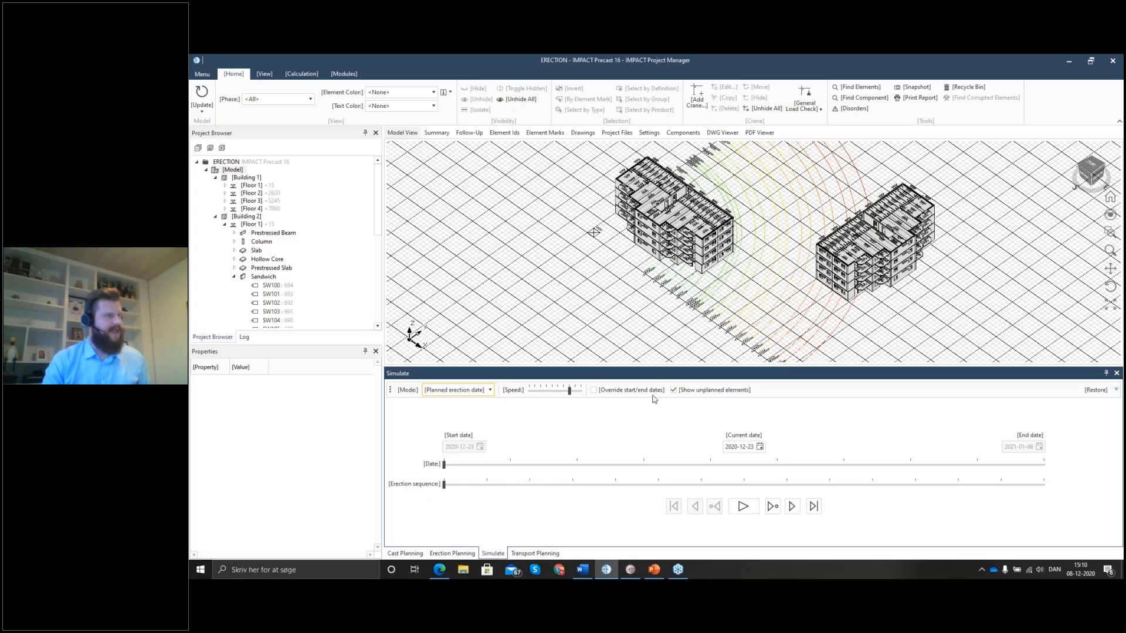
pyautogui.click(675, 390)
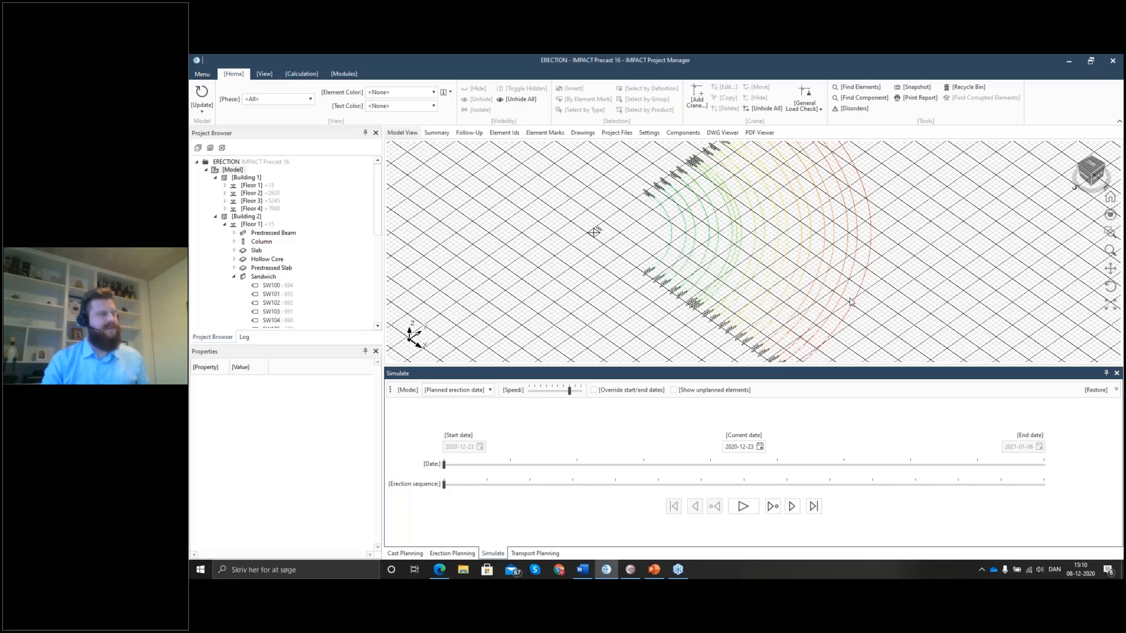
pyautogui.moveTo(886, 286); pyautogui.dragTo(872, 311, button='middle')
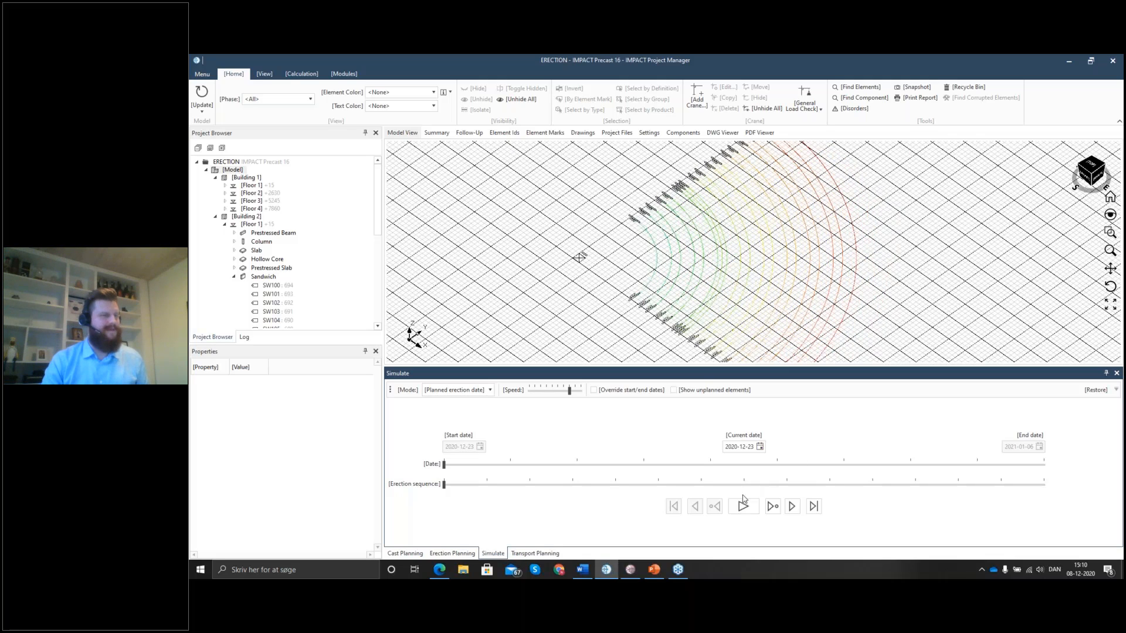
# Run the erection simulation, reduce its playback speed partway through, then pause and rewind it to the start date.
pyautogui.click(743, 508)
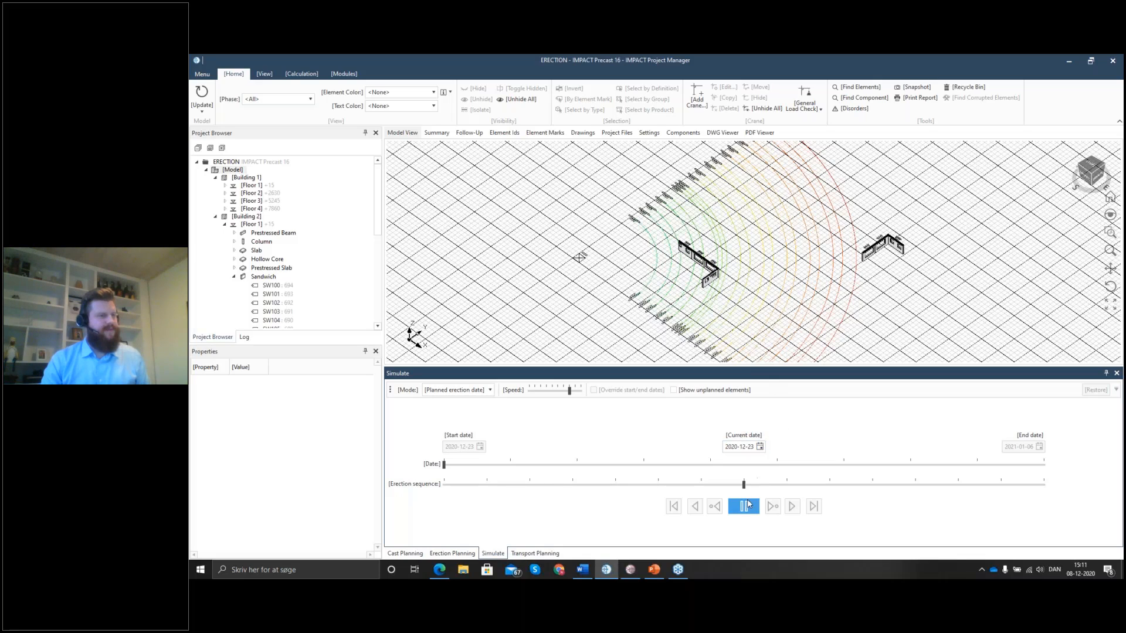
pyautogui.click(744, 507)
pyautogui.click(557, 392)
pyautogui.click(557, 391)
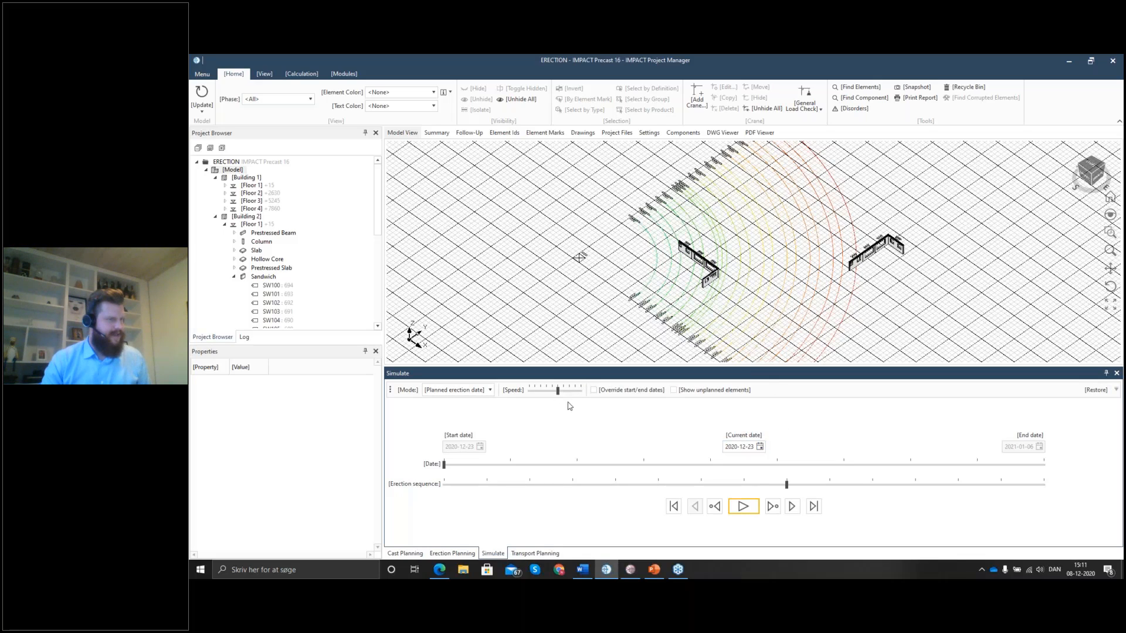
pyautogui.click(742, 507)
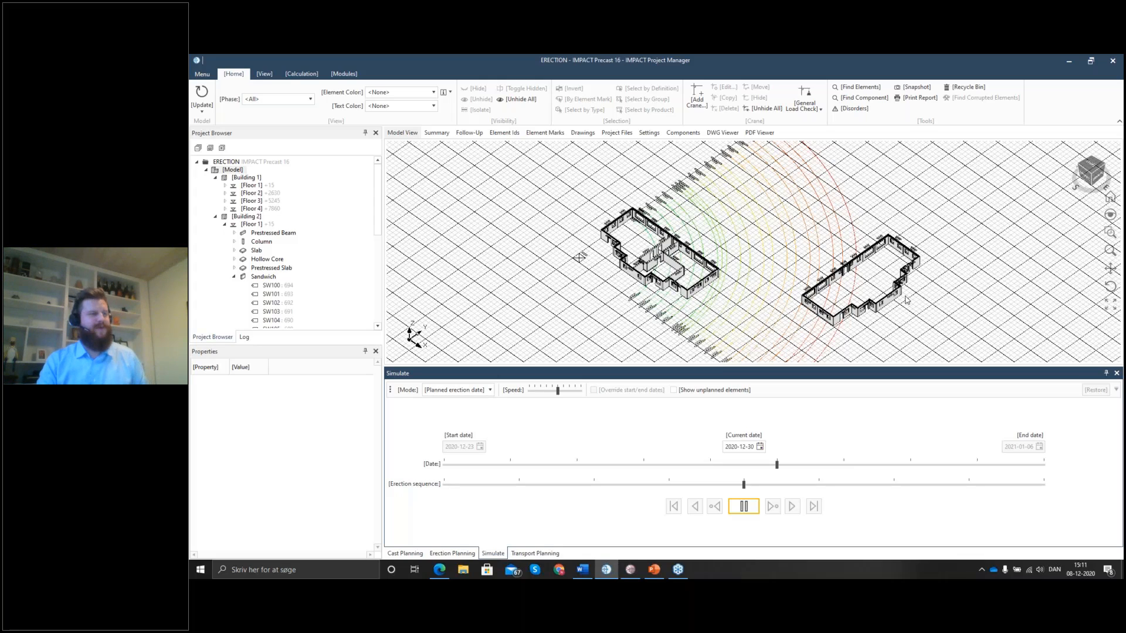
pyautogui.click(743, 506)
pyautogui.click(673, 506)
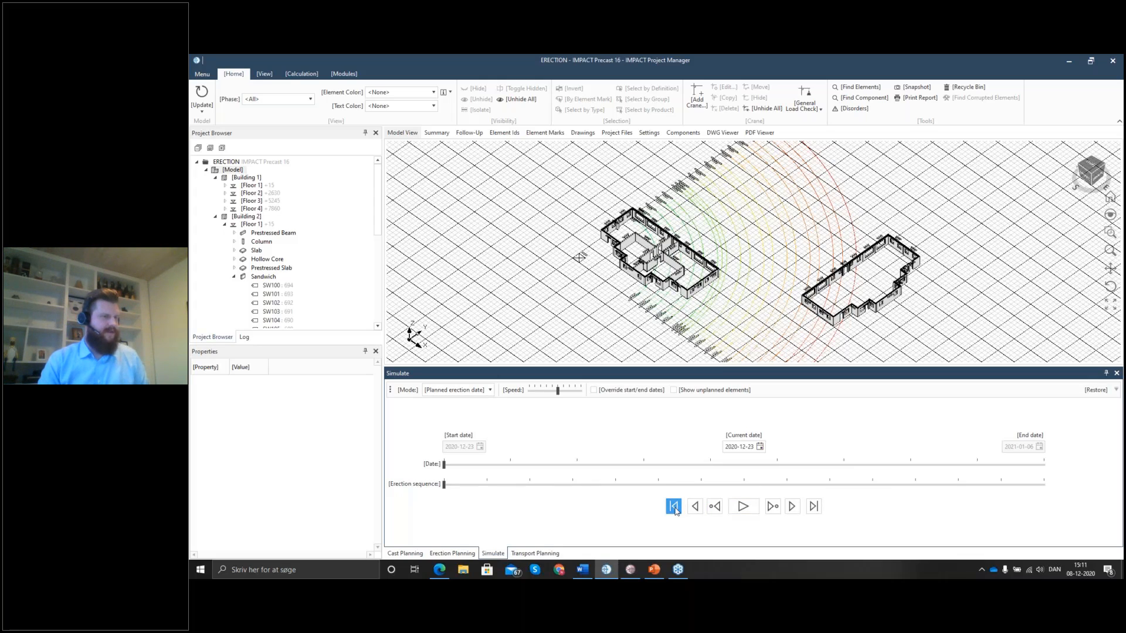
# Replay the erection simulation from the start date through 2020-12-31, then stop and reset it.
pyautogui.click(738, 512)
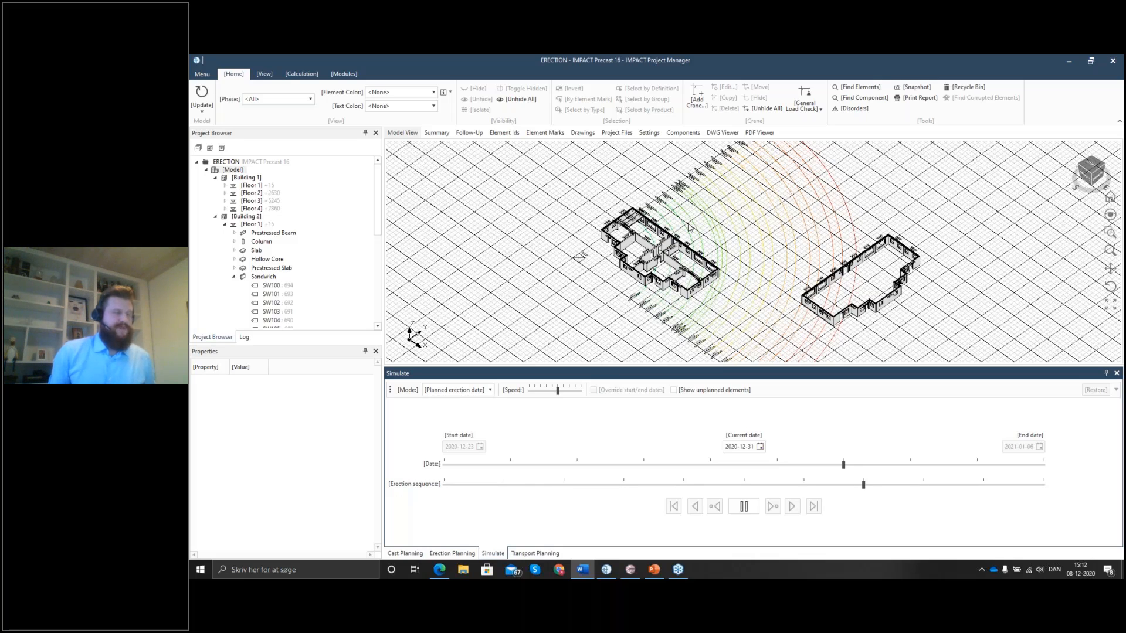
pyautogui.click(745, 507)
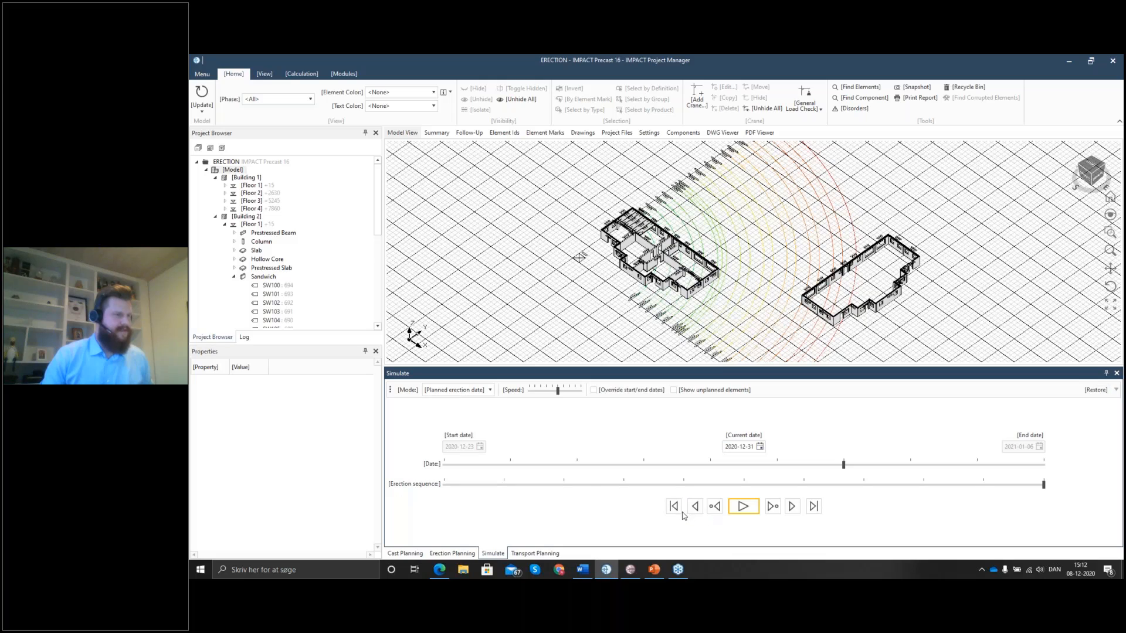
pyautogui.click(673, 506)
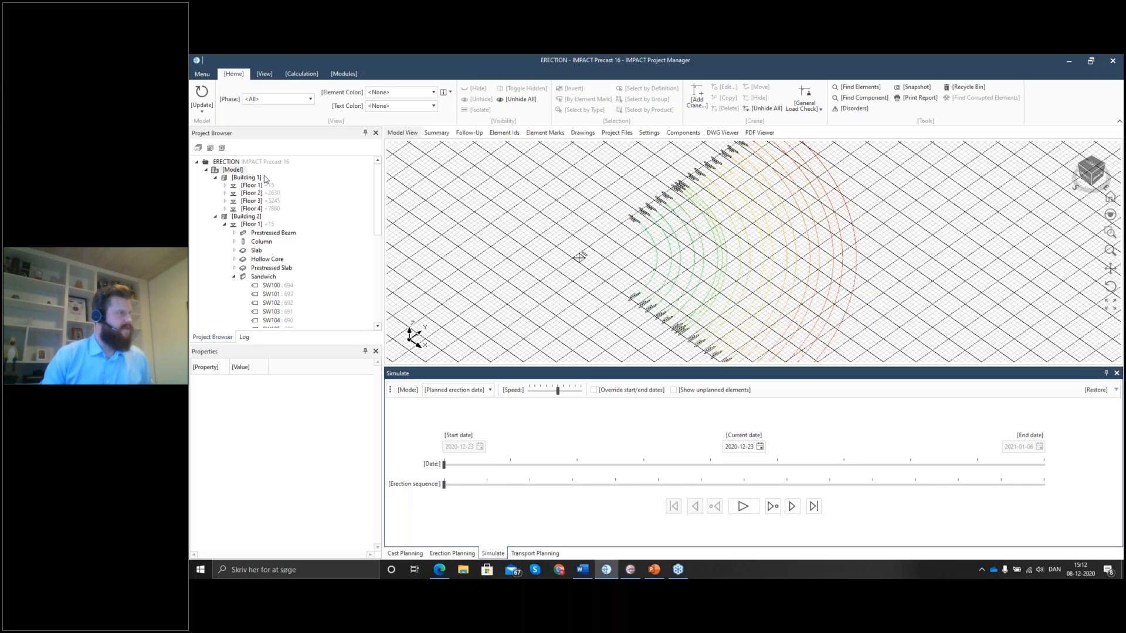
# Display the entire model again, then list Building 1's Floor 1 elements and review their planned dates in erection sequence.
pyautogui.click(233, 169)
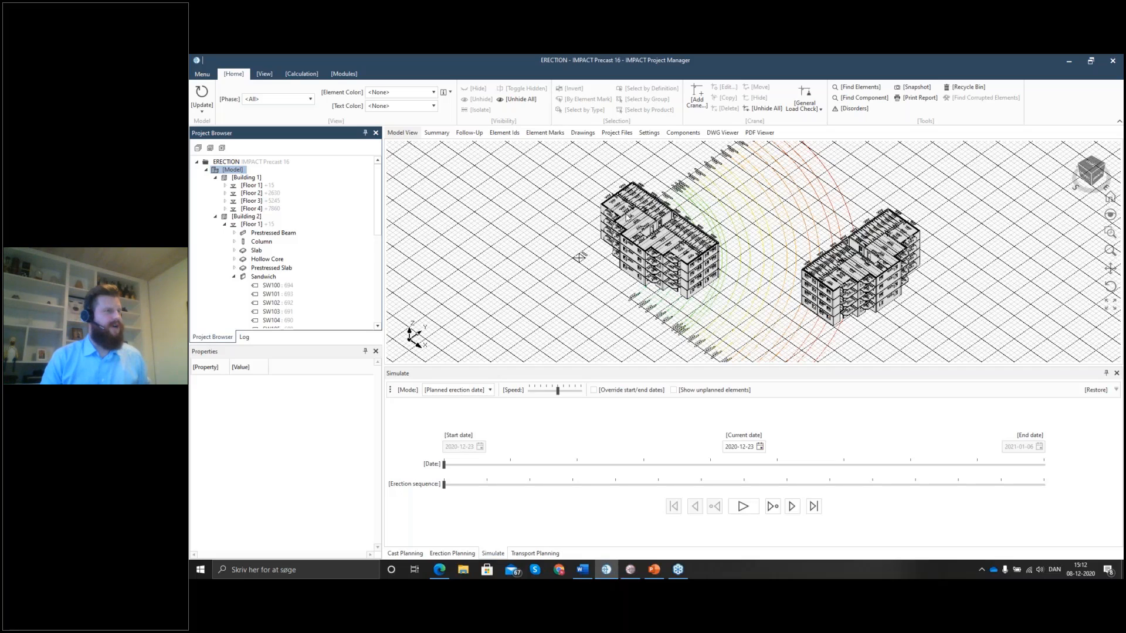
pyautogui.click(256, 188)
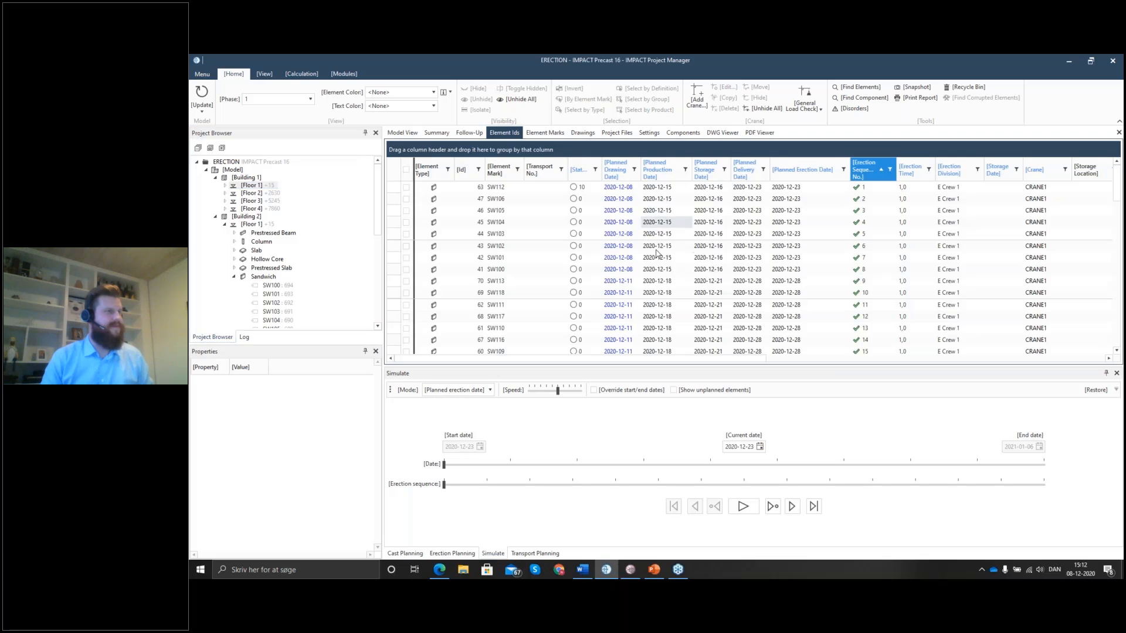
pyautogui.scroll(-1, 815, 319)
pyautogui.scroll(-2, 817, 325)
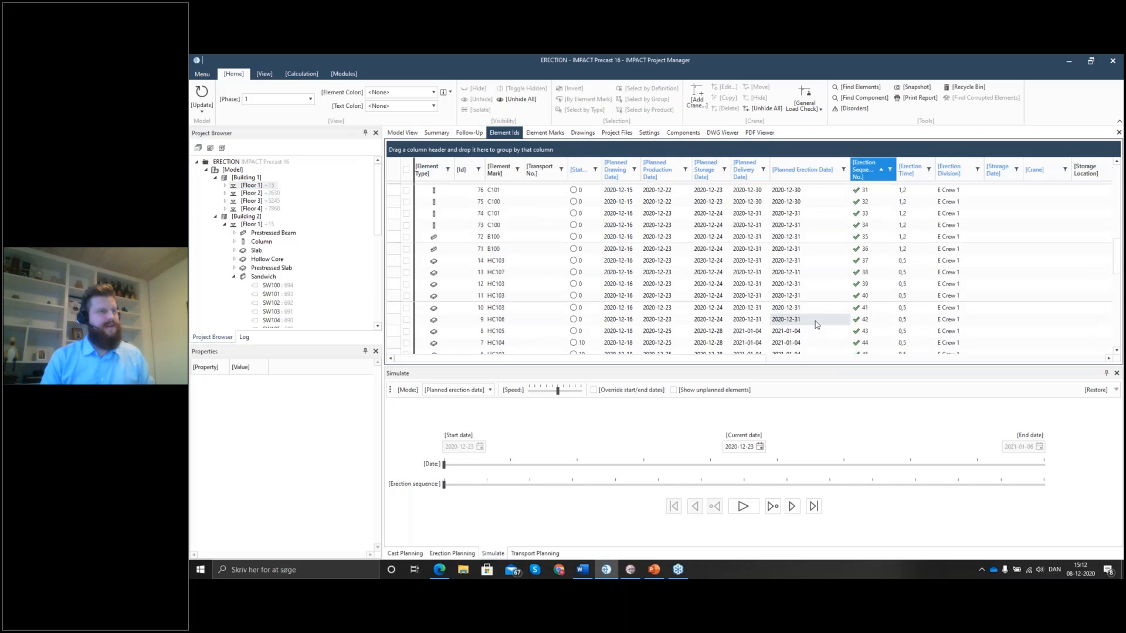
pyautogui.scroll(9, 813, 337)
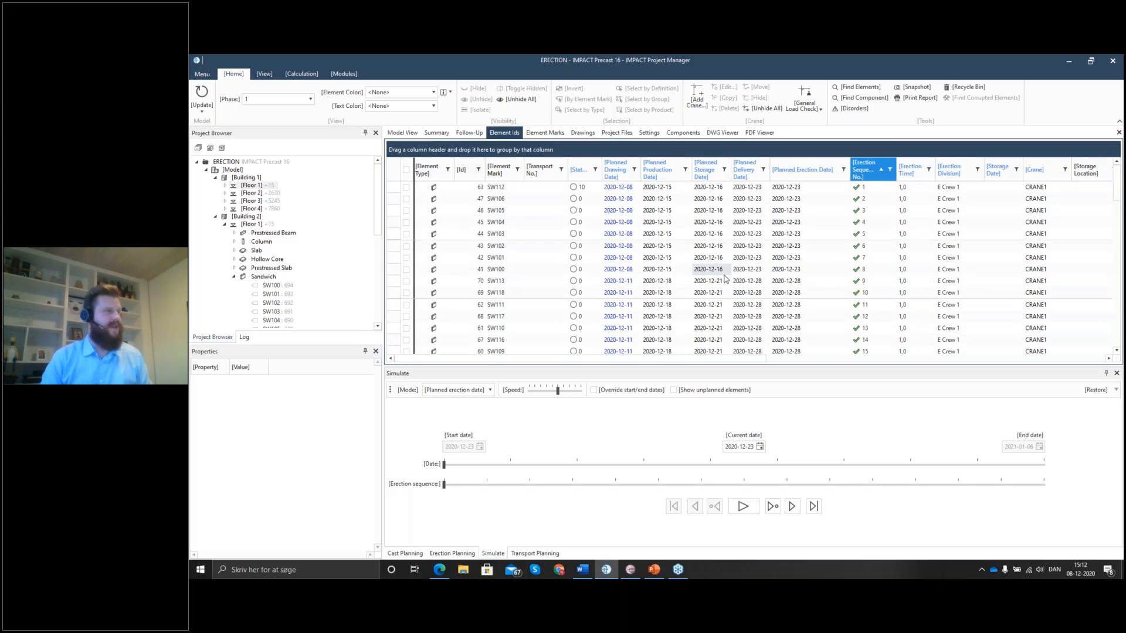
# Switch to the PowerPoint presentation, start the slideshow and advance to the "More on our wiki!" slide.
pyautogui.click(660, 571)
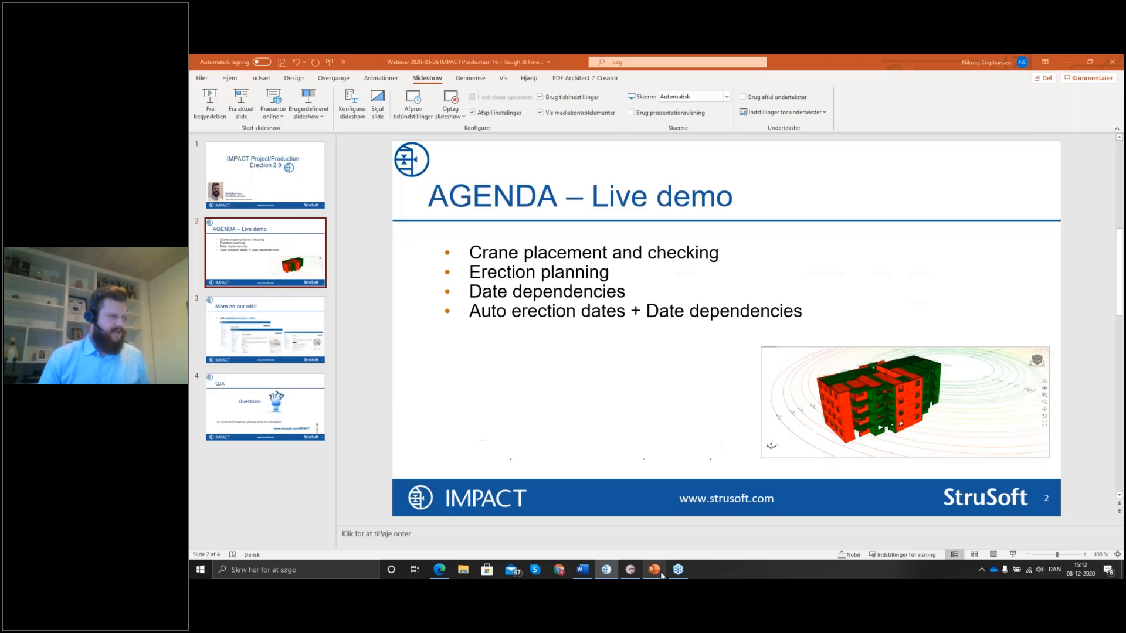
pyautogui.press('F5')
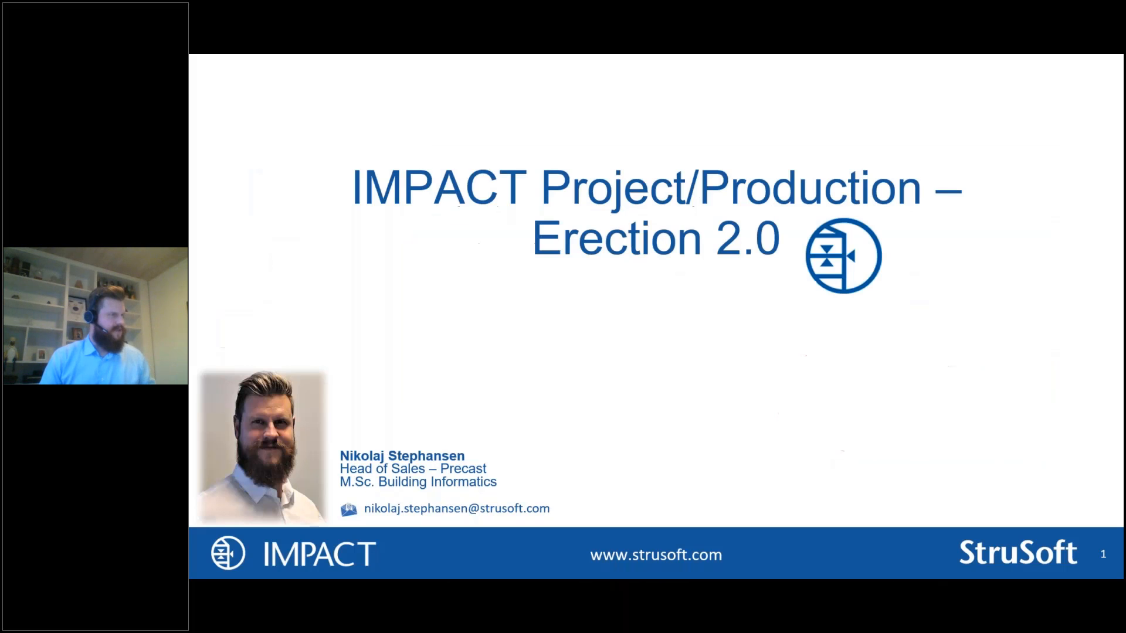
pyautogui.press('Right')
pyautogui.press('Right')
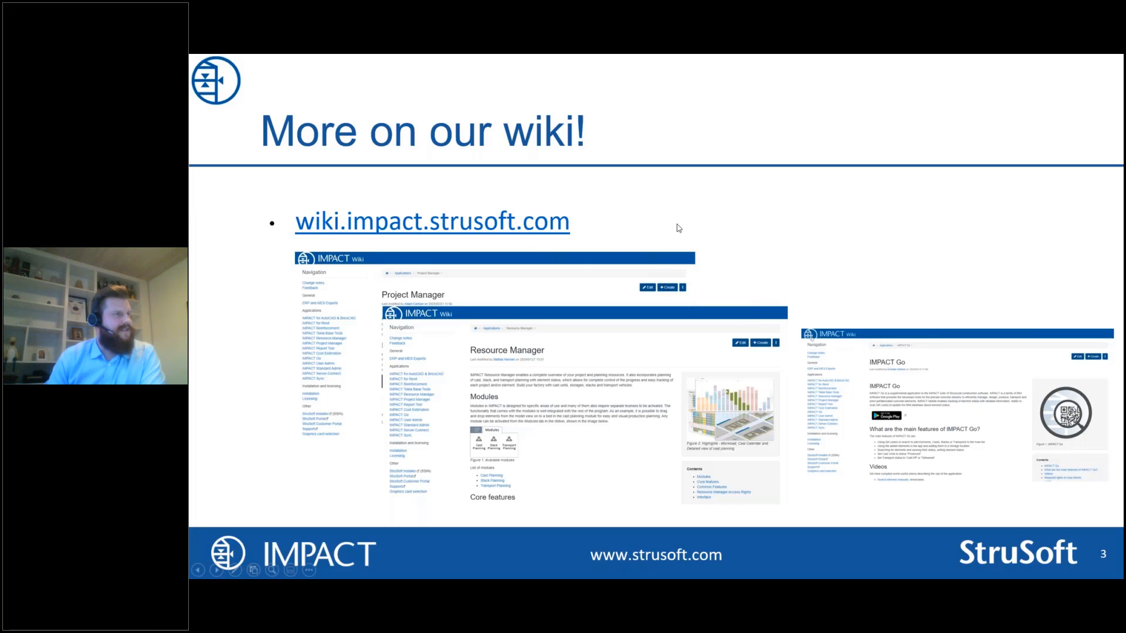
# Open the IMPACT Wiki from the slide's link and go to its IMPACT Project Manager page.
pyautogui.click(539, 225)
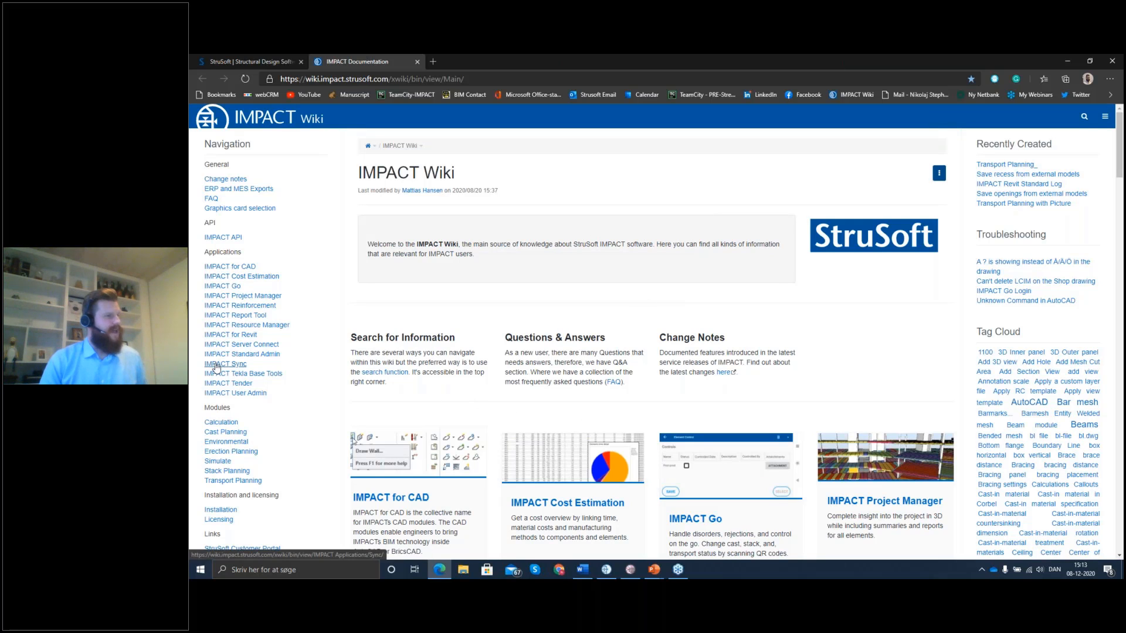
pyautogui.scroll(-1, 354, 373)
pyautogui.scroll(-1, 361, 373)
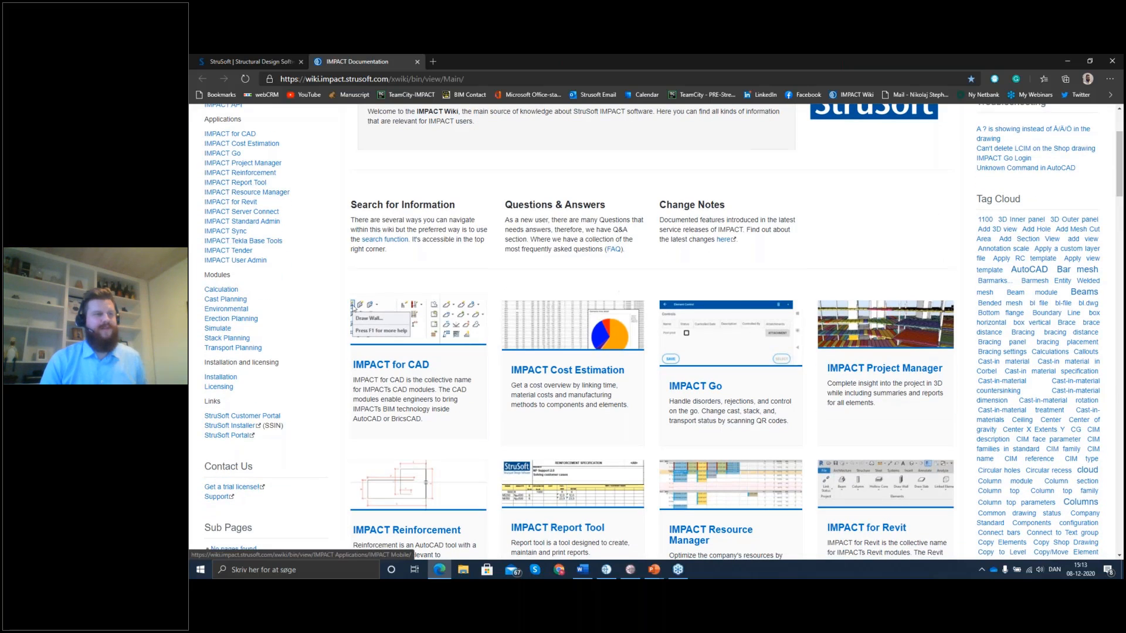
pyautogui.click(842, 369)
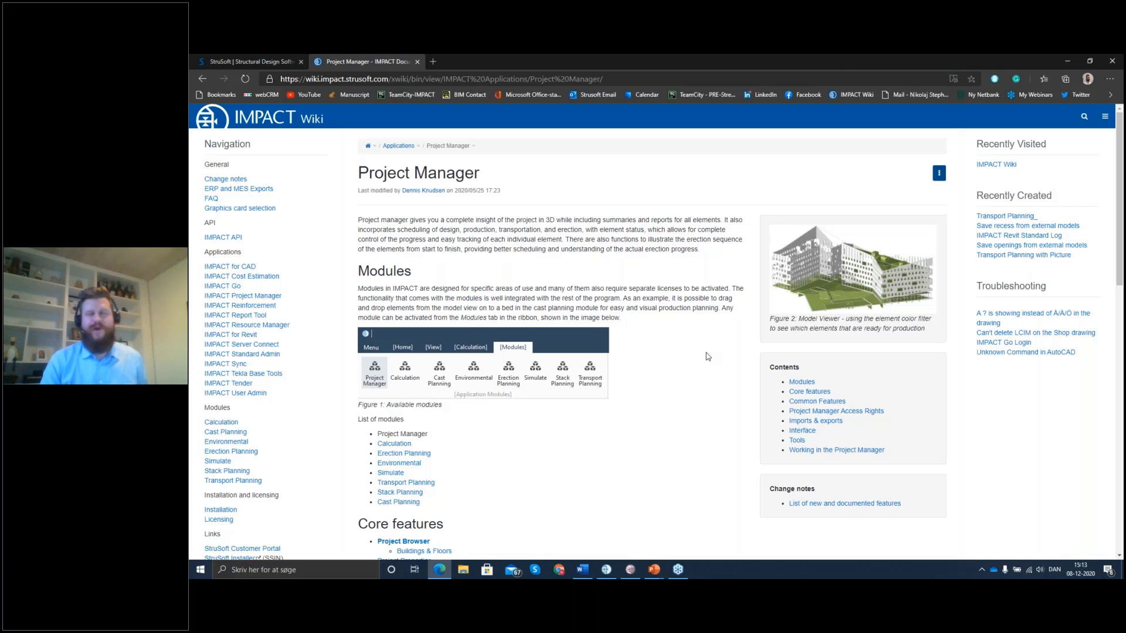
# Find the Project Browser topic under the Project Manager core features, open it and read through its Model and Drawings sections.
pyautogui.scroll(-6, 706, 353)
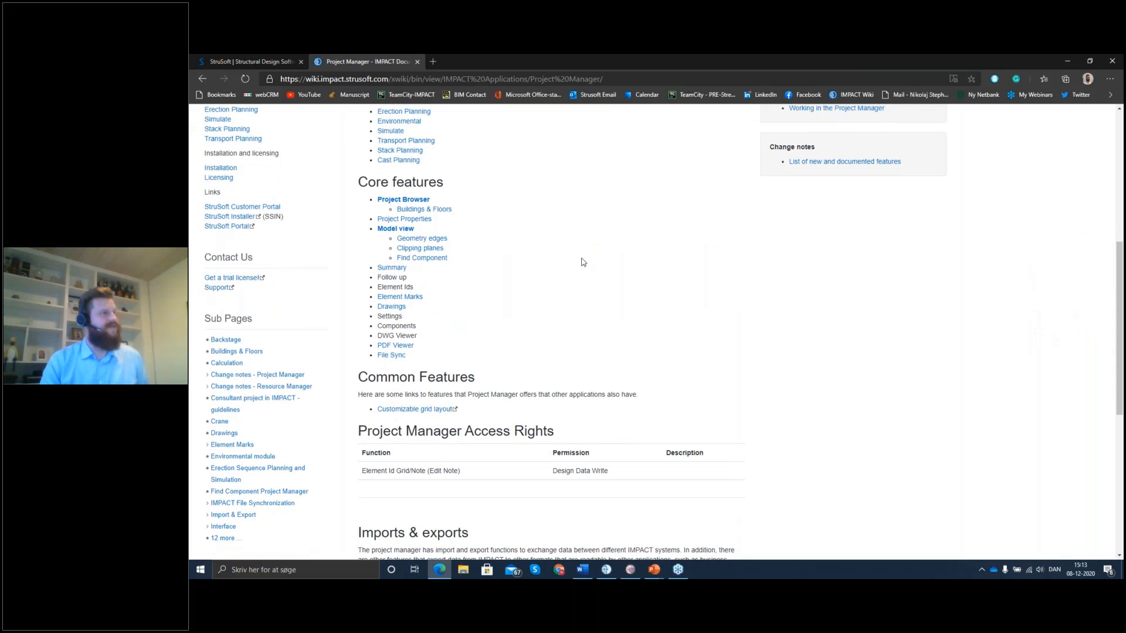
pyautogui.scroll(1, 577, 269)
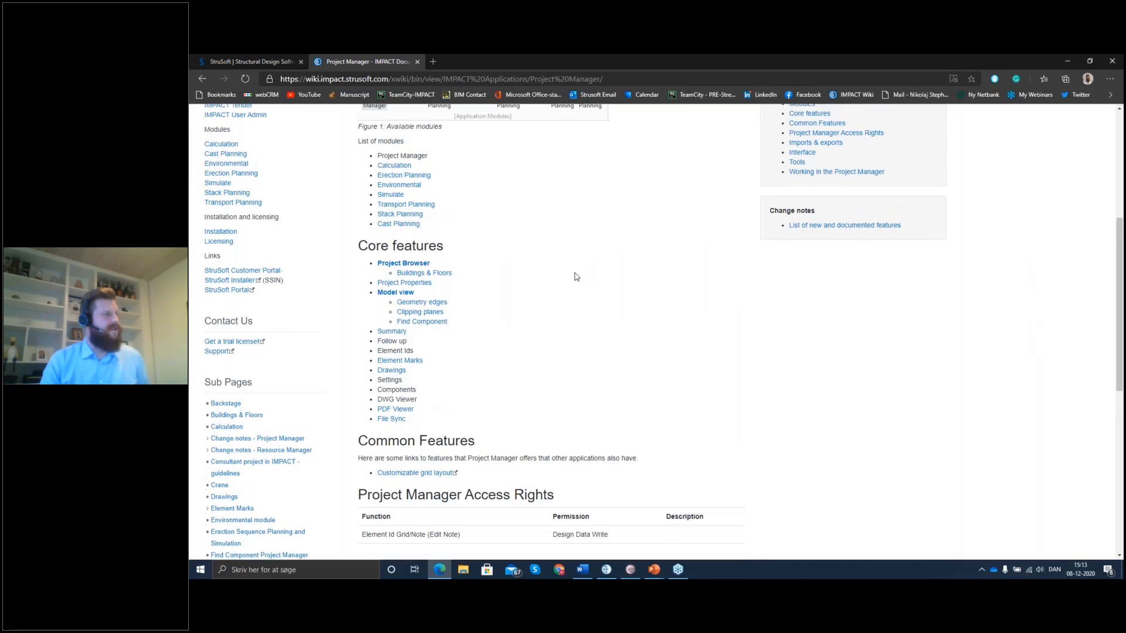
pyautogui.click(419, 268)
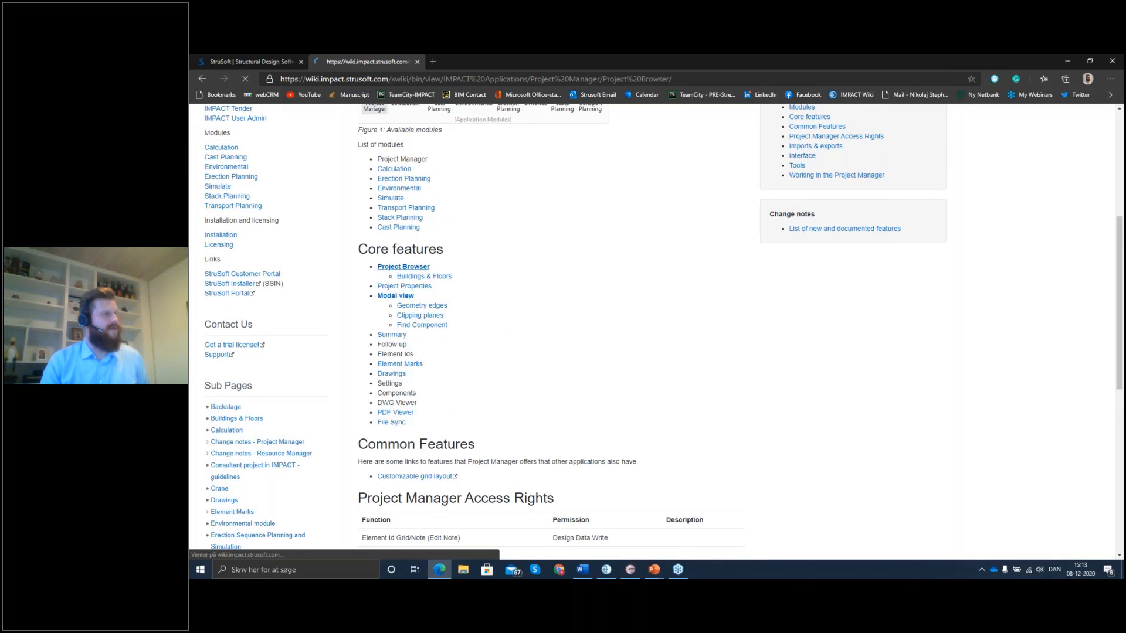
pyautogui.scroll(-4, 651, 404)
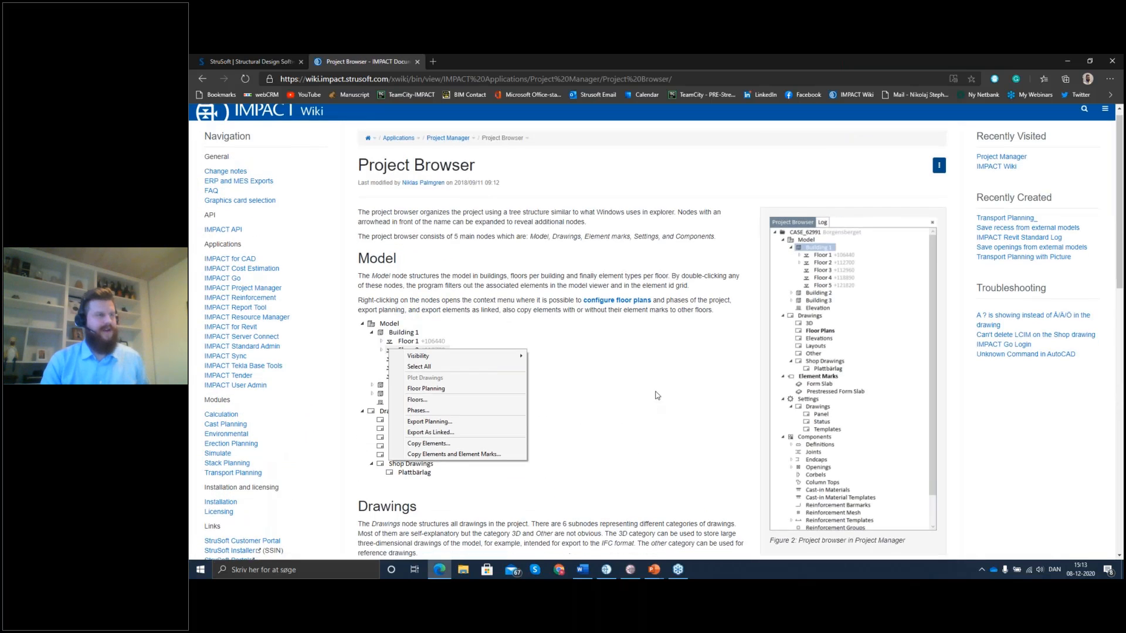
pyautogui.scroll(-1, 652, 385)
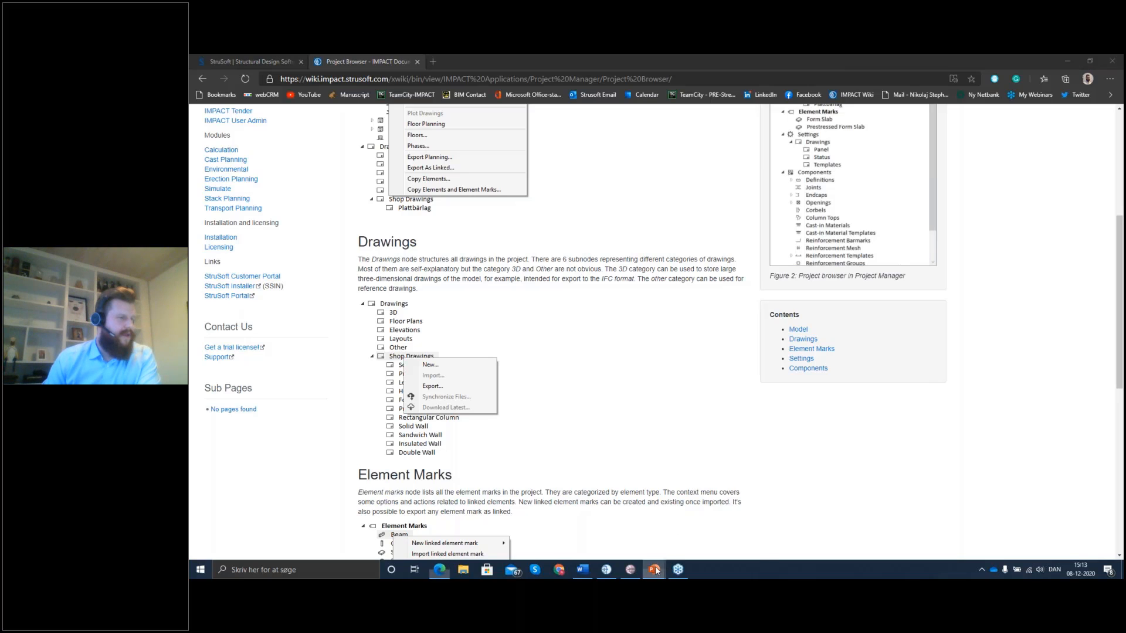
# Return to the running PowerPoint slideshow and advance to the Q/A slide.
pyautogui.moveTo(658, 568)
pyautogui.click(686, 523)
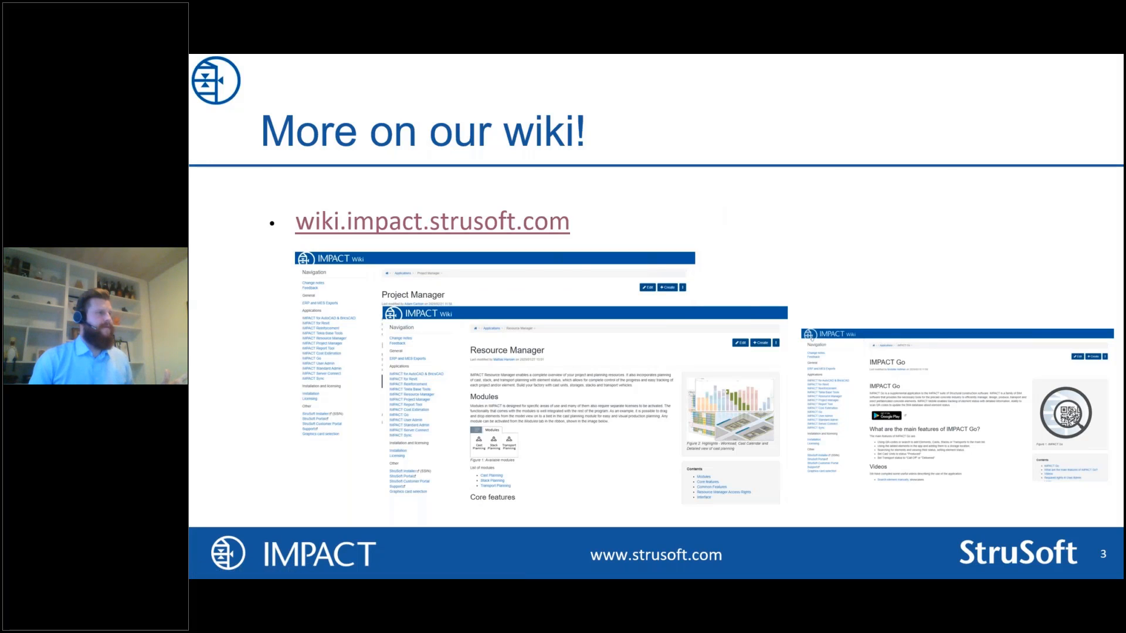
pyautogui.press('Right')
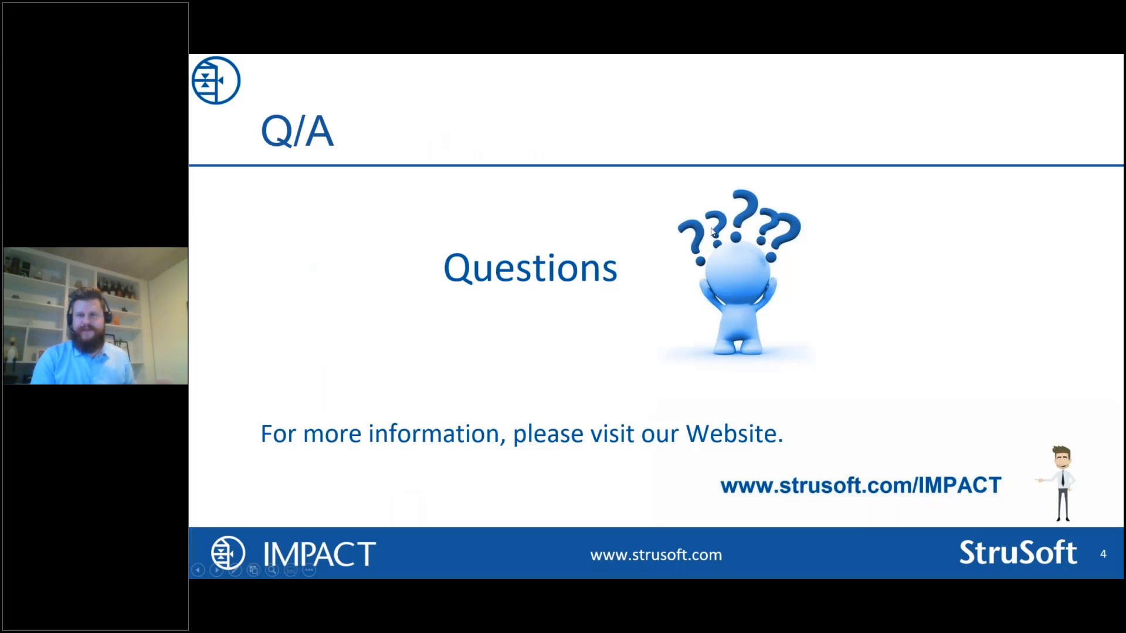